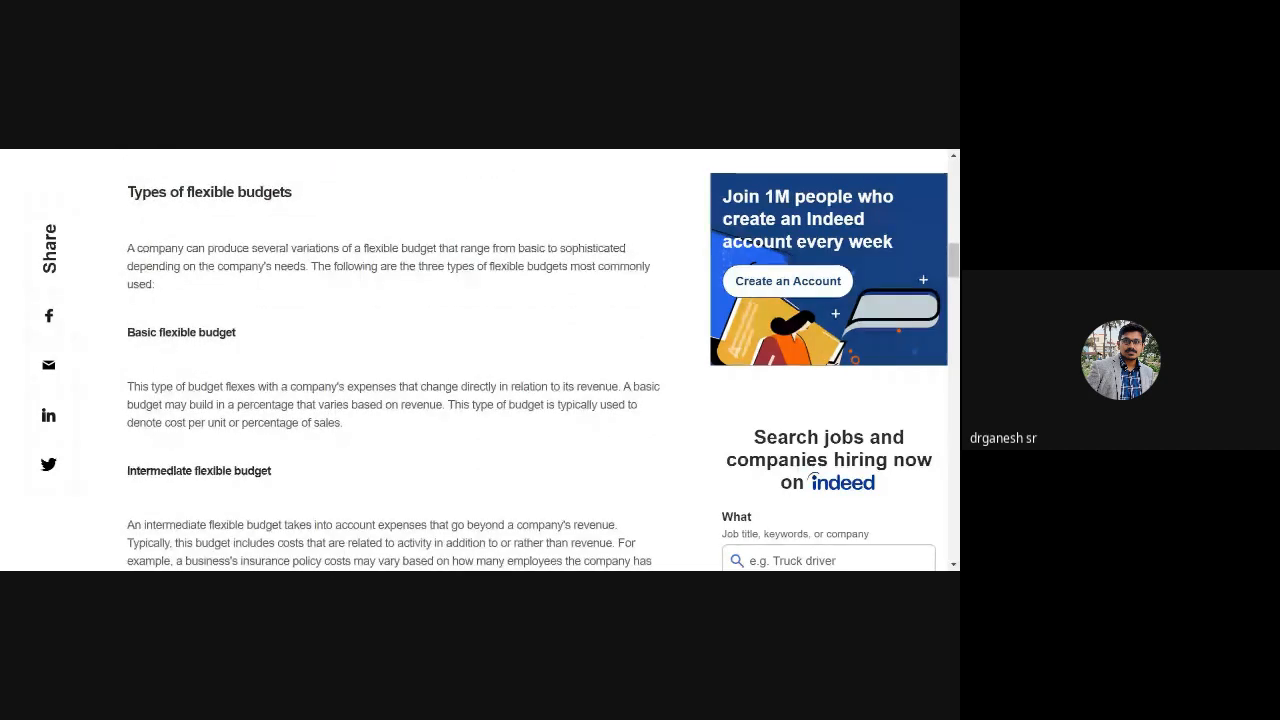
Read the article's section on the basic, intermediate and advanced types of flexible budgets.
scroll(400, 360, "down", 2)
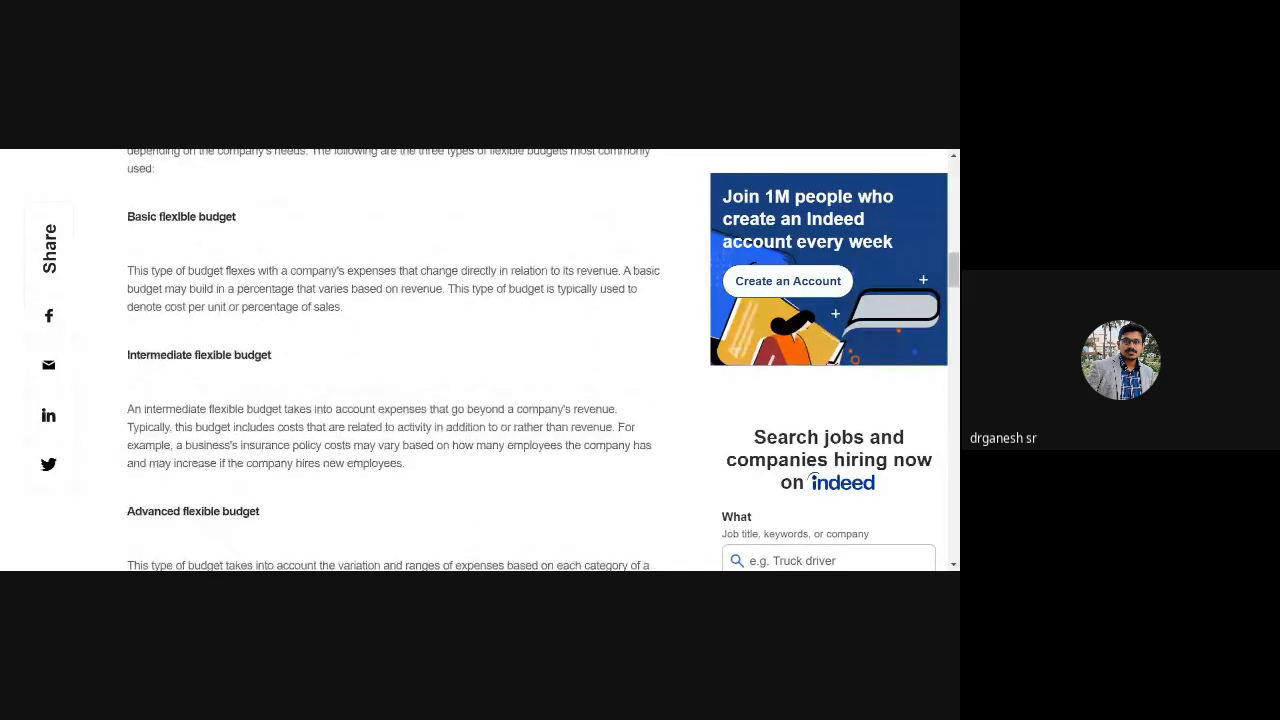
scroll(400, 360, "up", 1)
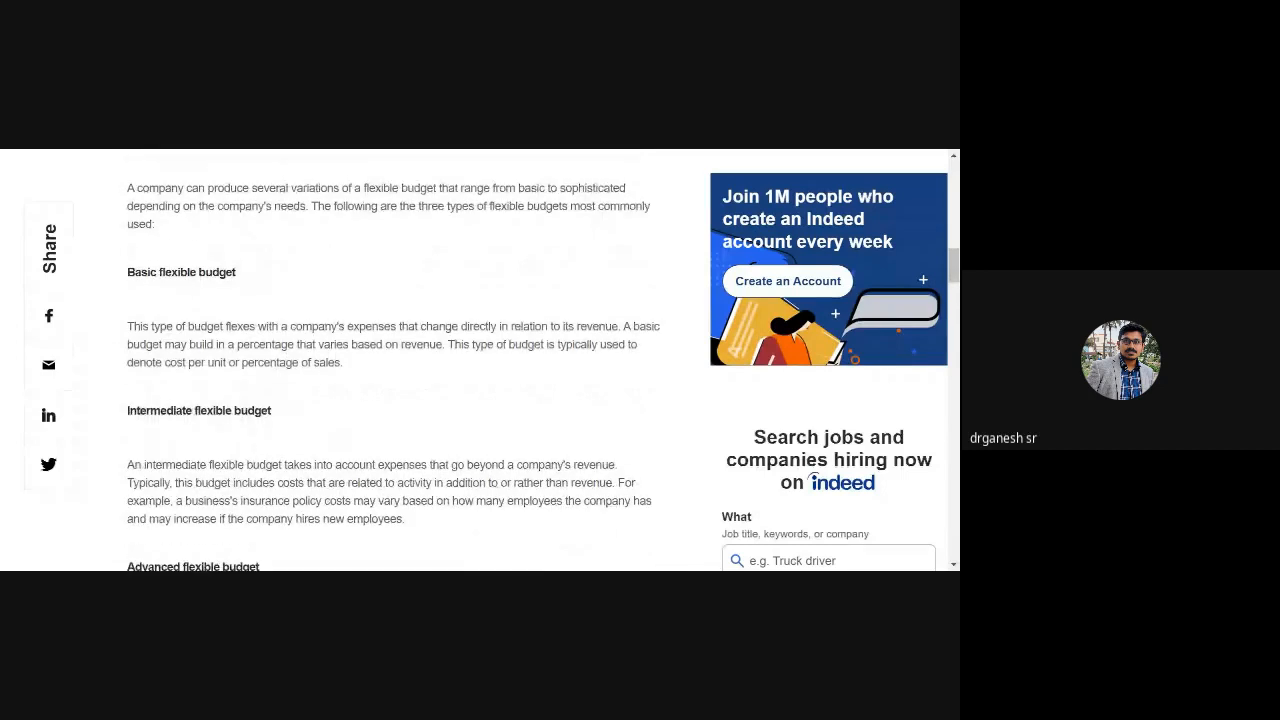
scroll(400, 360, "up", 1)
scroll(400, 360, "down", 1)
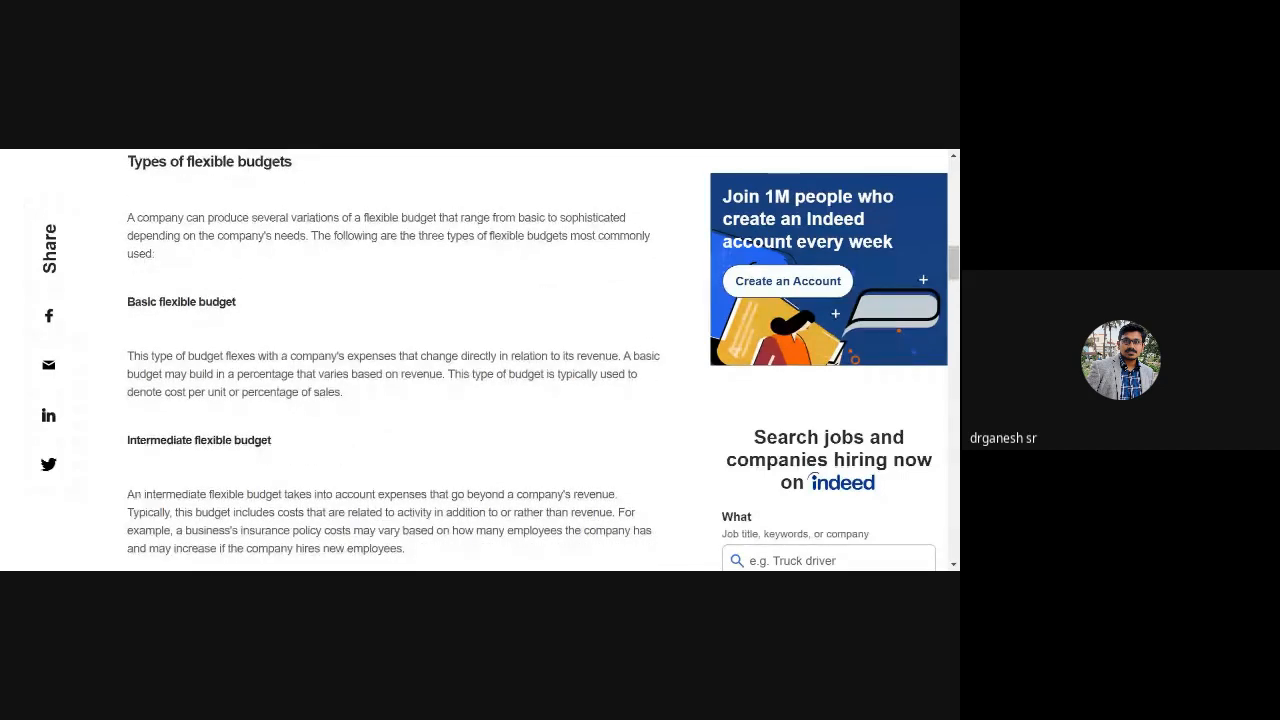
scroll(400, 360, "down", 1)
scroll(400, 360, "down", 3)
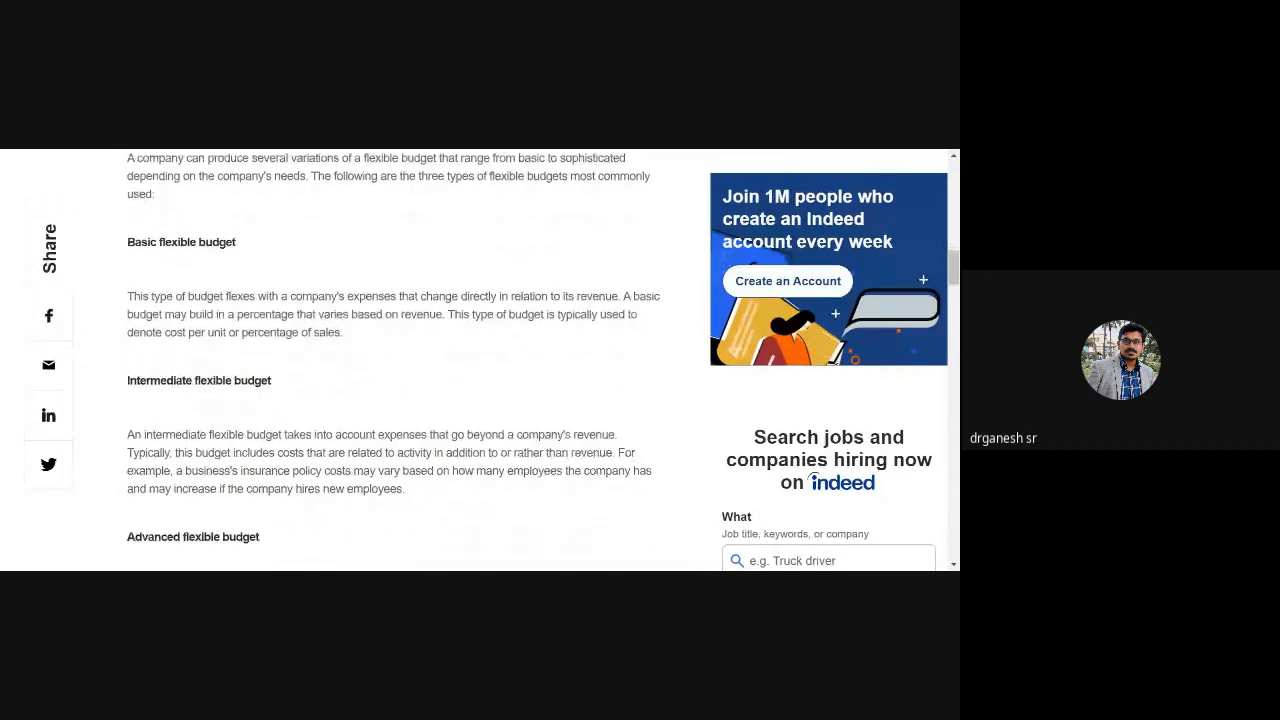
scroll(400, 360, "down", 2)
scroll(400, 360, "up", 3)
scroll(400, 360, "up", 2)
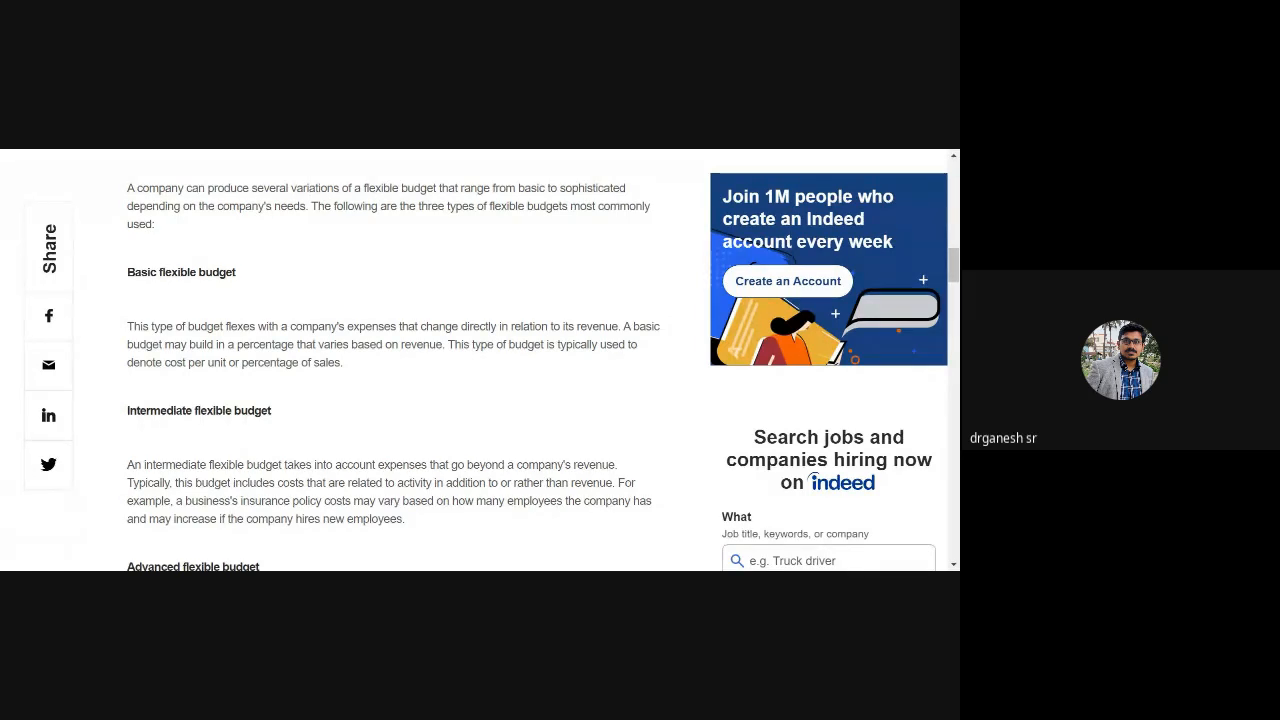
scroll(400, 360, "down", 2)
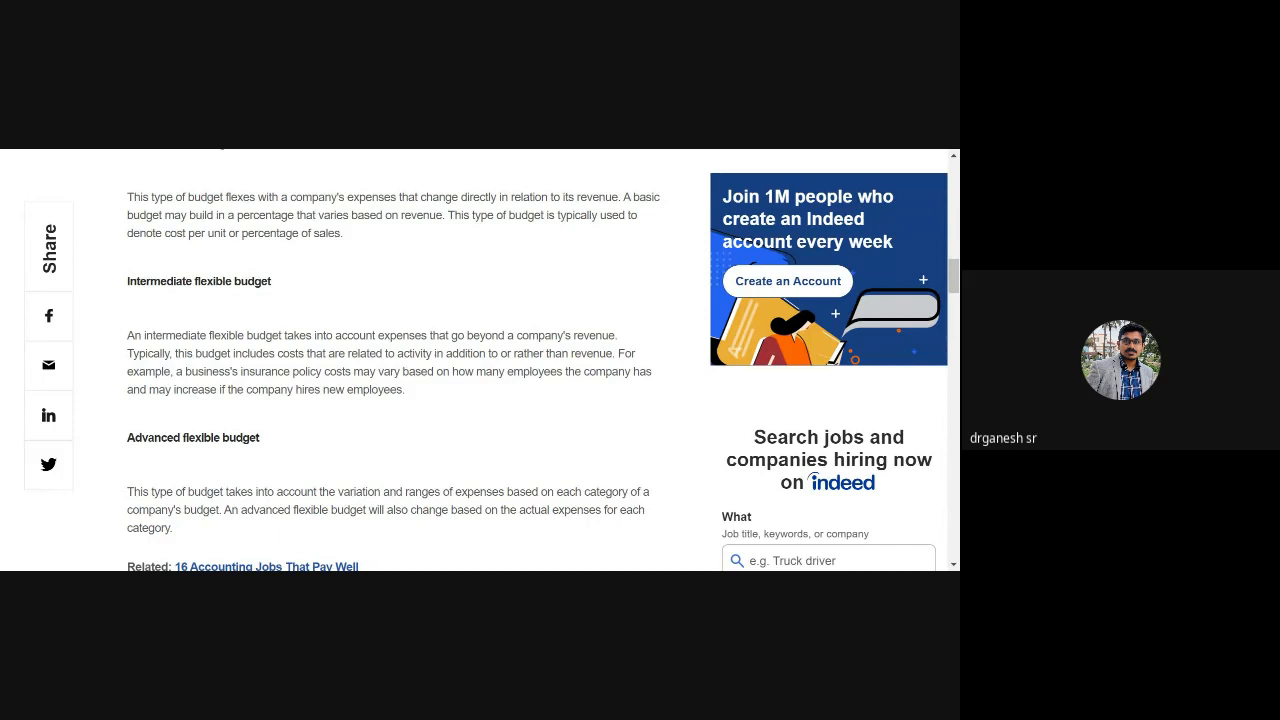
scroll(400, 360, "down", 1)
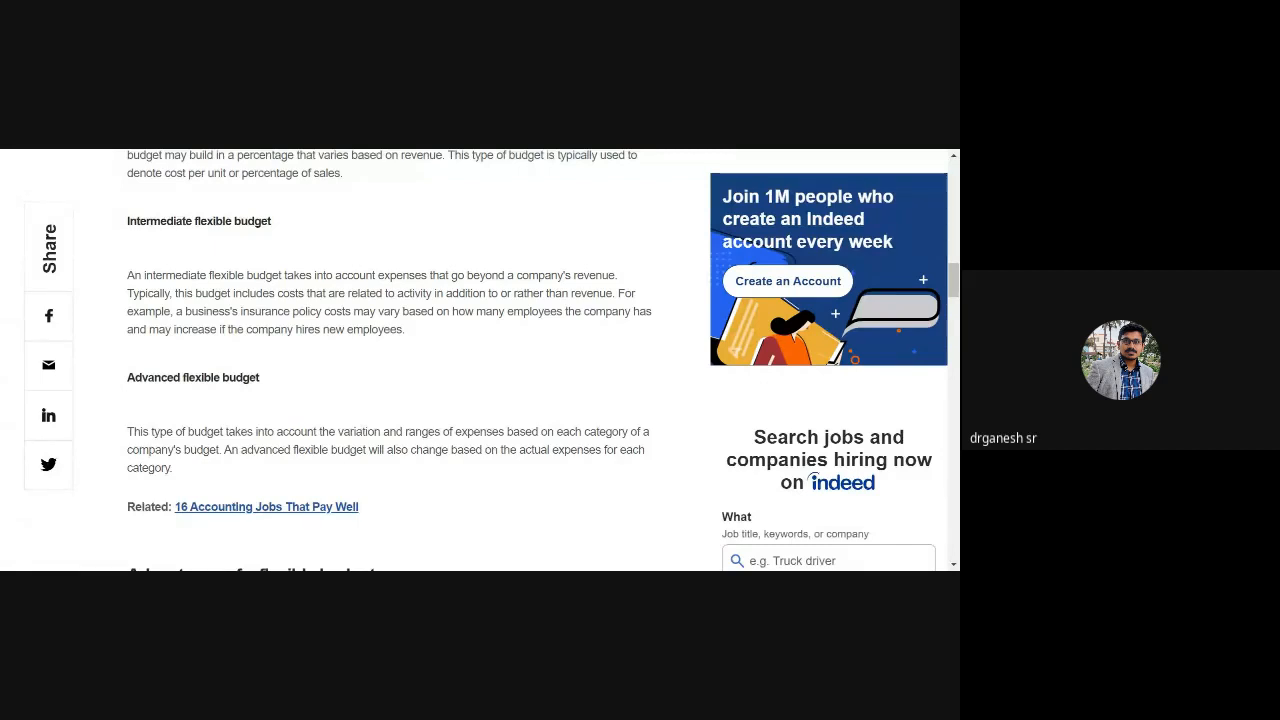
Read the advantages of a flexible budget, covering profit margin adjustments, maximizing revenue and cost controls.
scroll(389, 357, "down", 1)
scroll(389, 357, "down", 2)
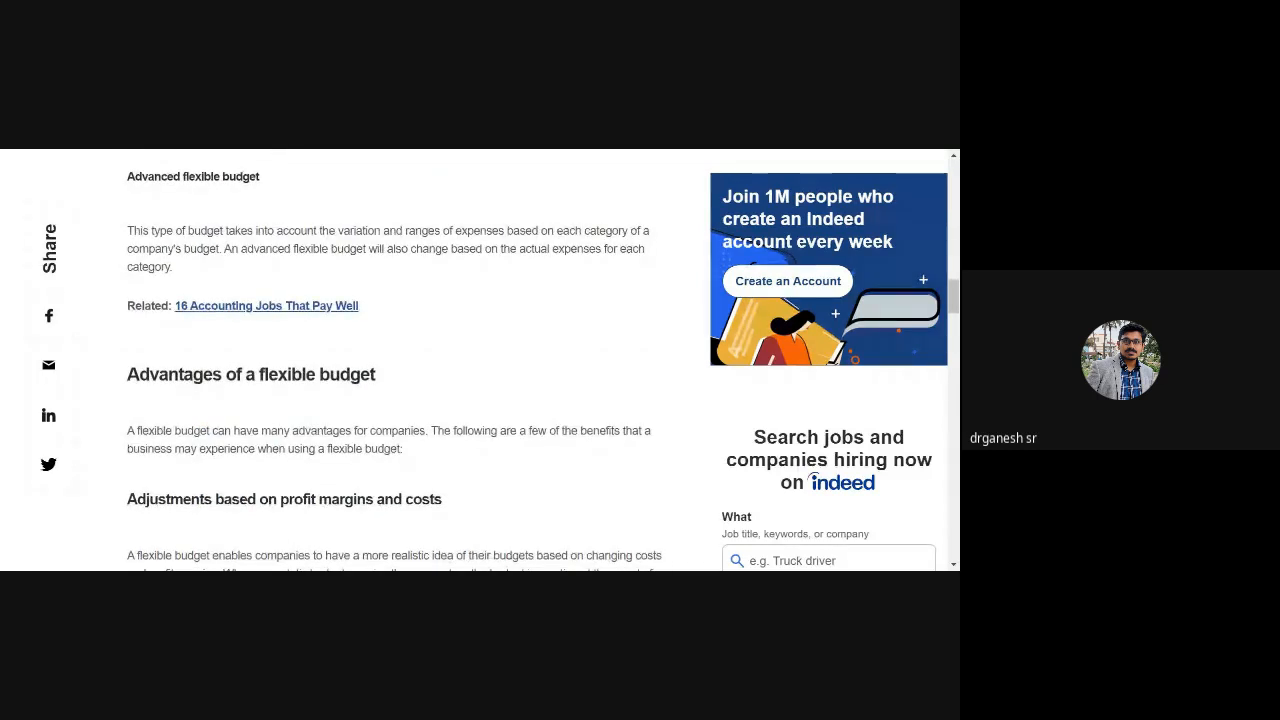
scroll(389, 357, "down", 2)
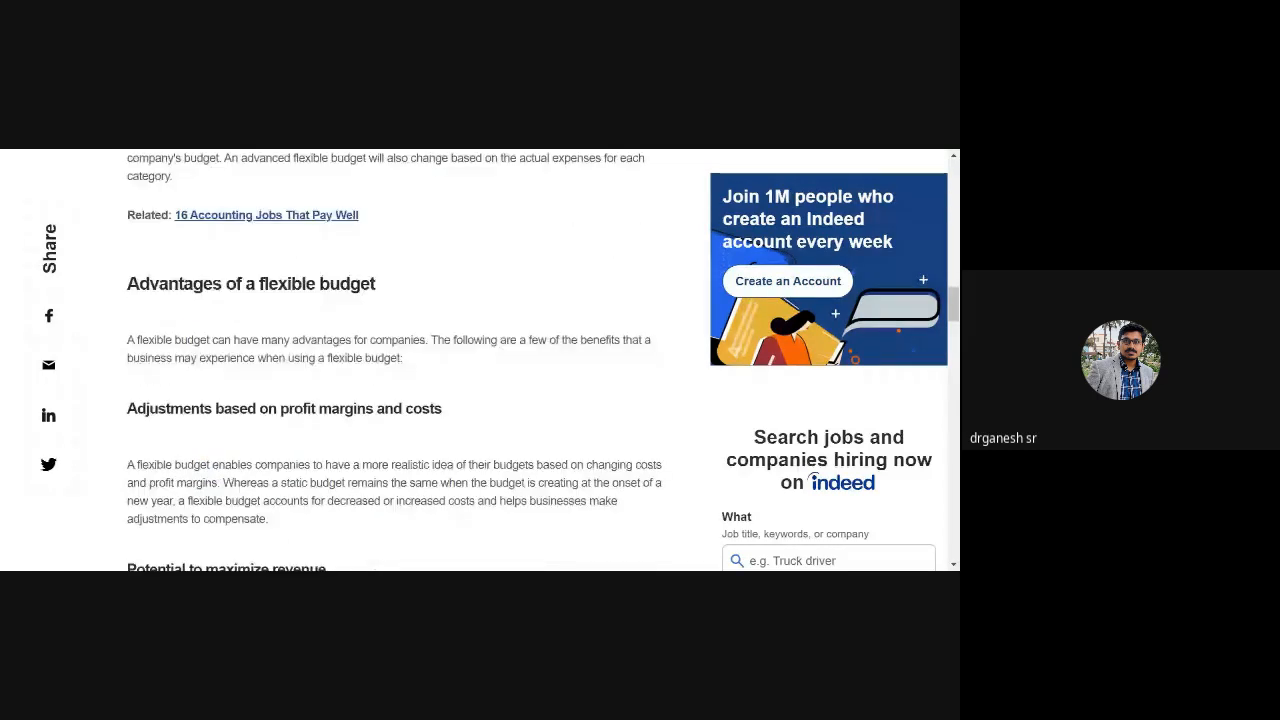
scroll(543, 361, "down", 1)
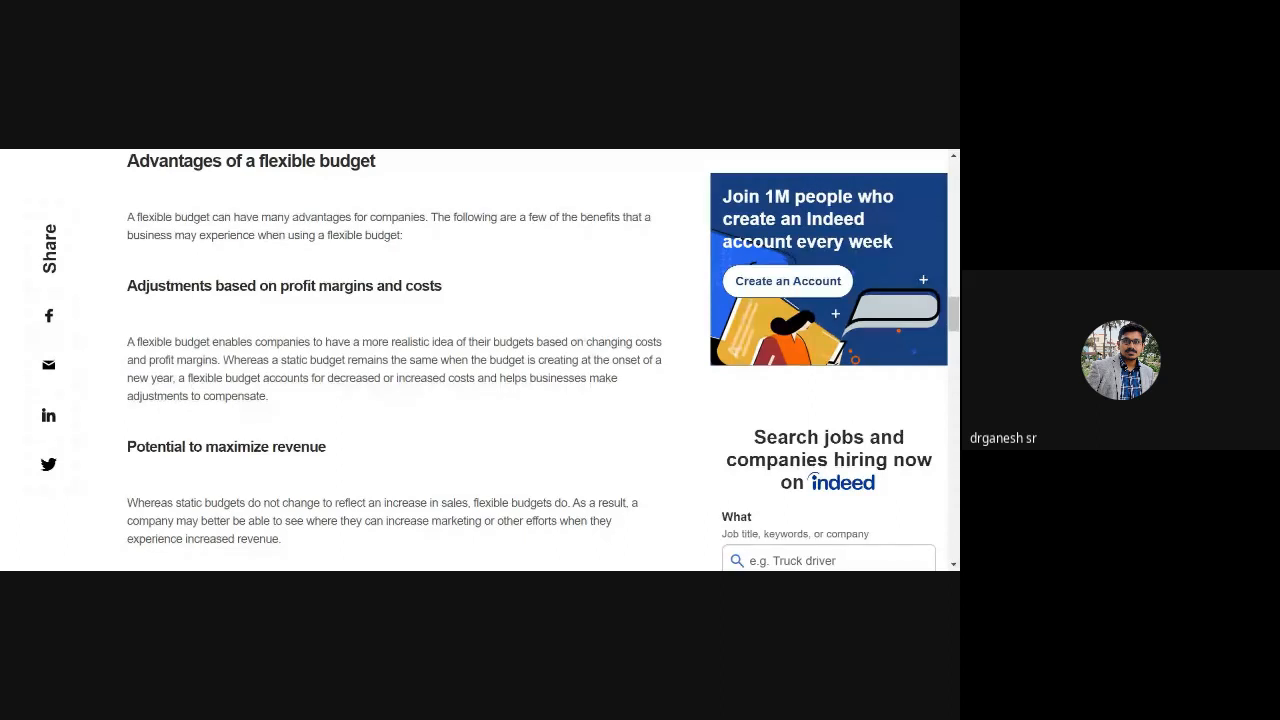
scroll(400, 360, "down", 3)
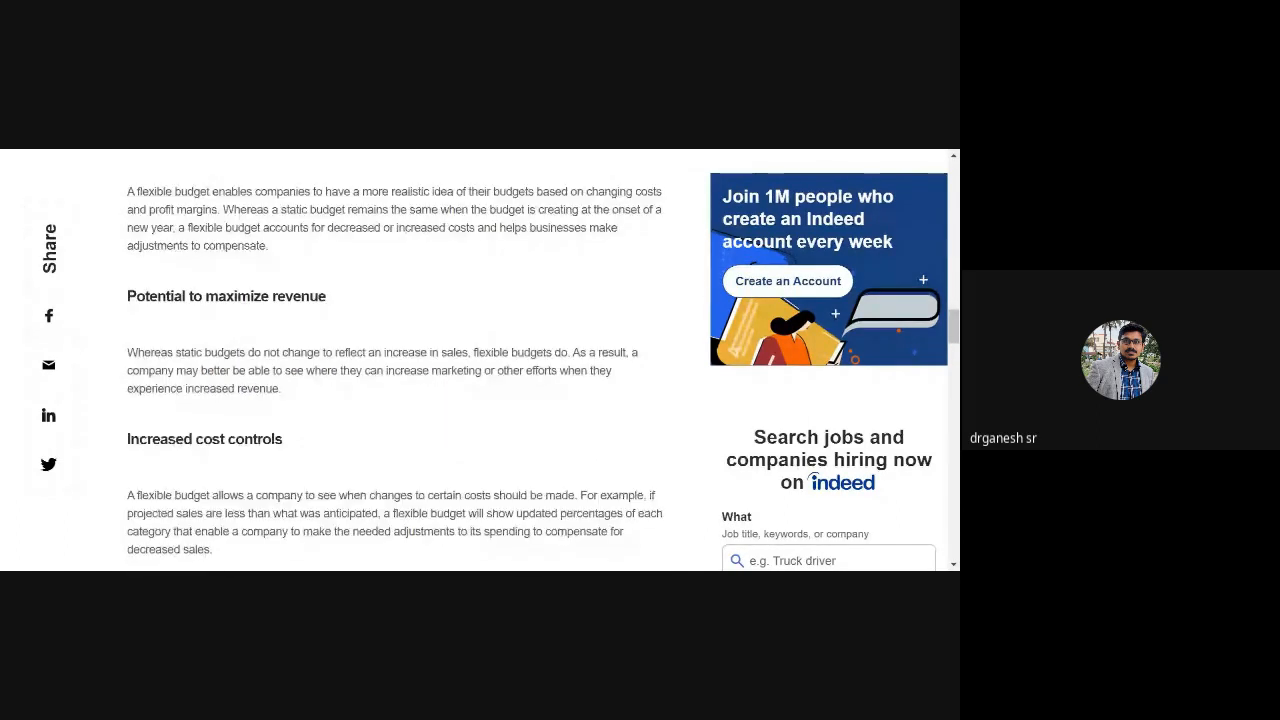
scroll(400, 360, "down", 1)
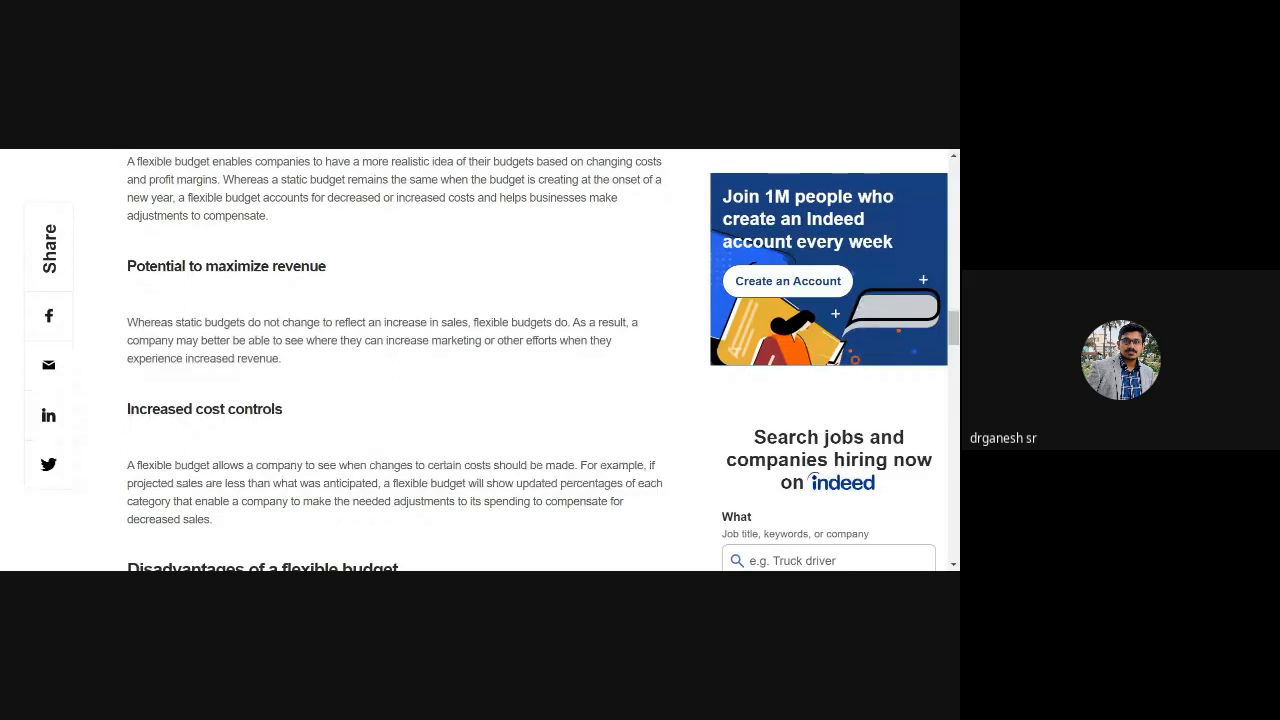
scroll(480, 360, "down", 1)
scroll(480, 360, "down", 1)
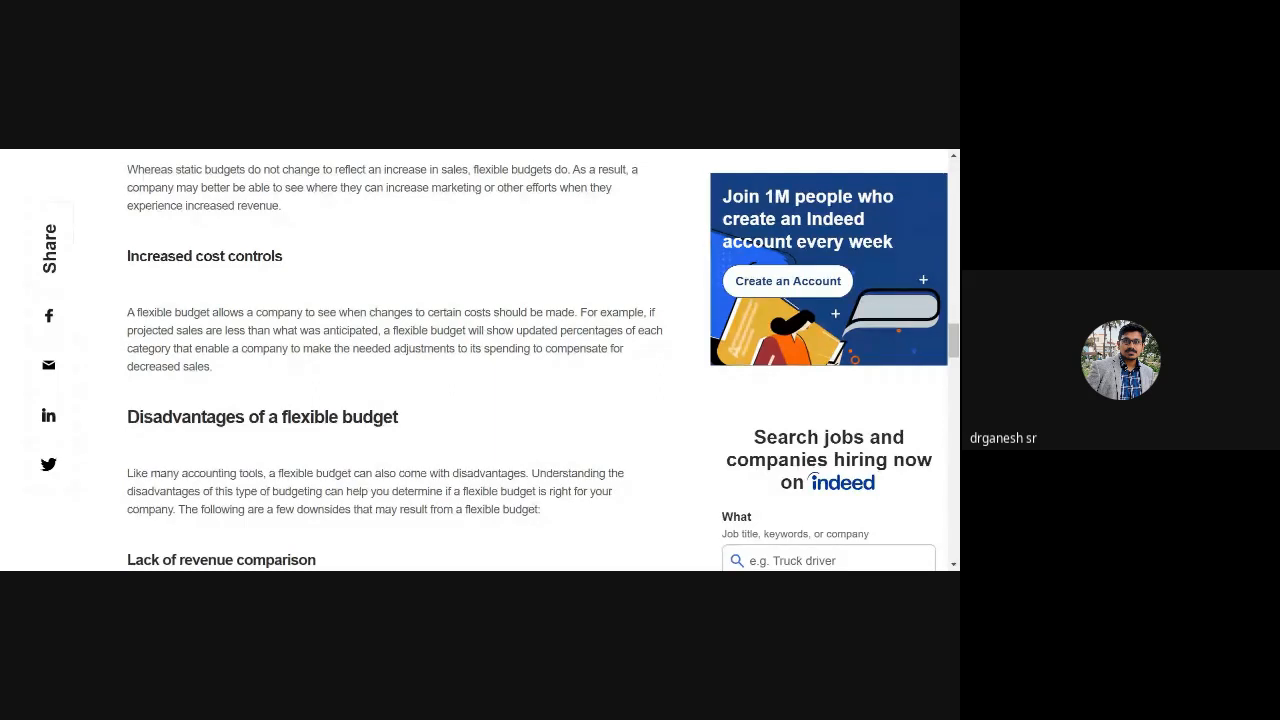
Read the disadvantages of a flexible budget and the article's numbered steps for creating one.
scroll(395, 360, "down", 1)
scroll(395, 360, "down", 3)
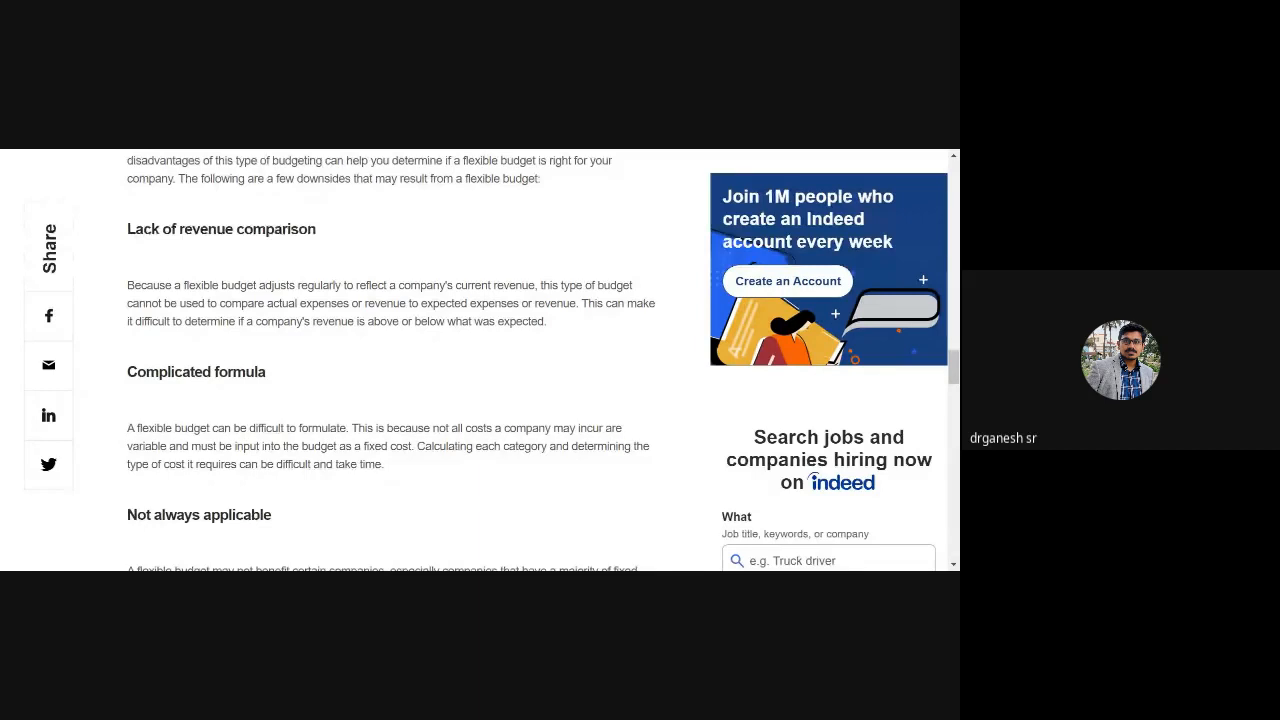
scroll(400, 360, "down", 2)
scroll(400, 360, "down", 1)
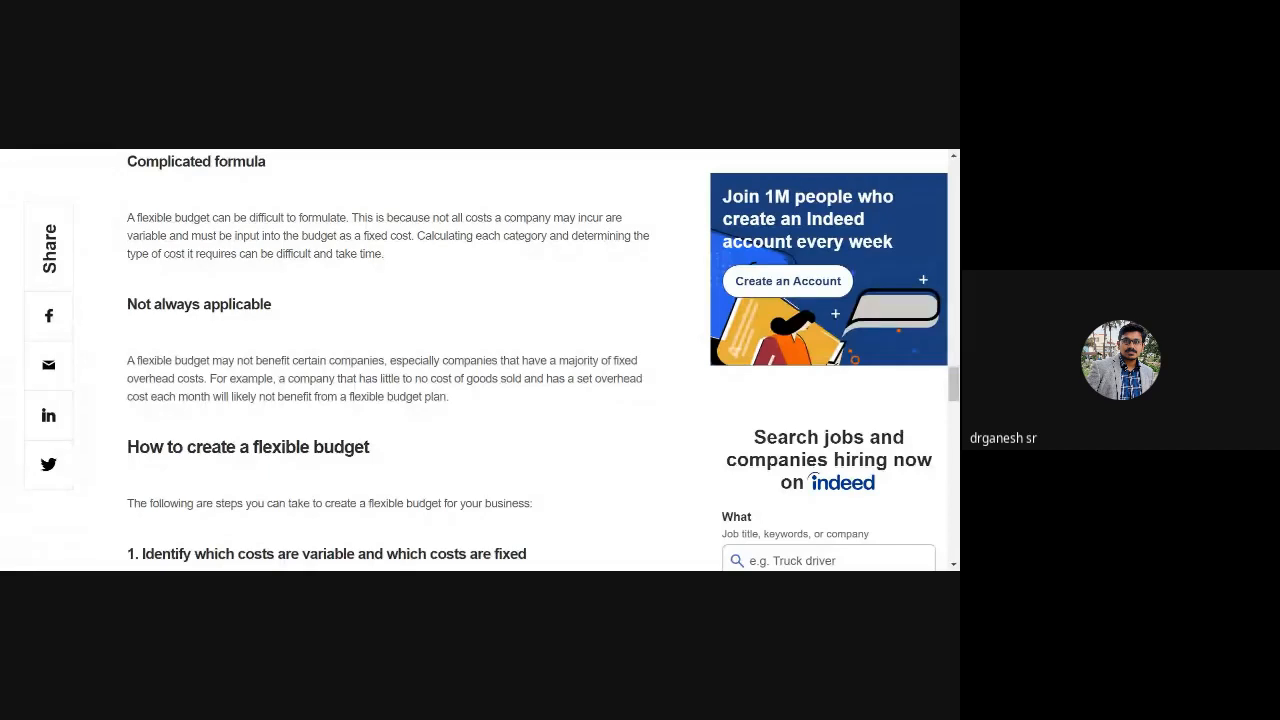
scroll(388, 355, "down", 3)
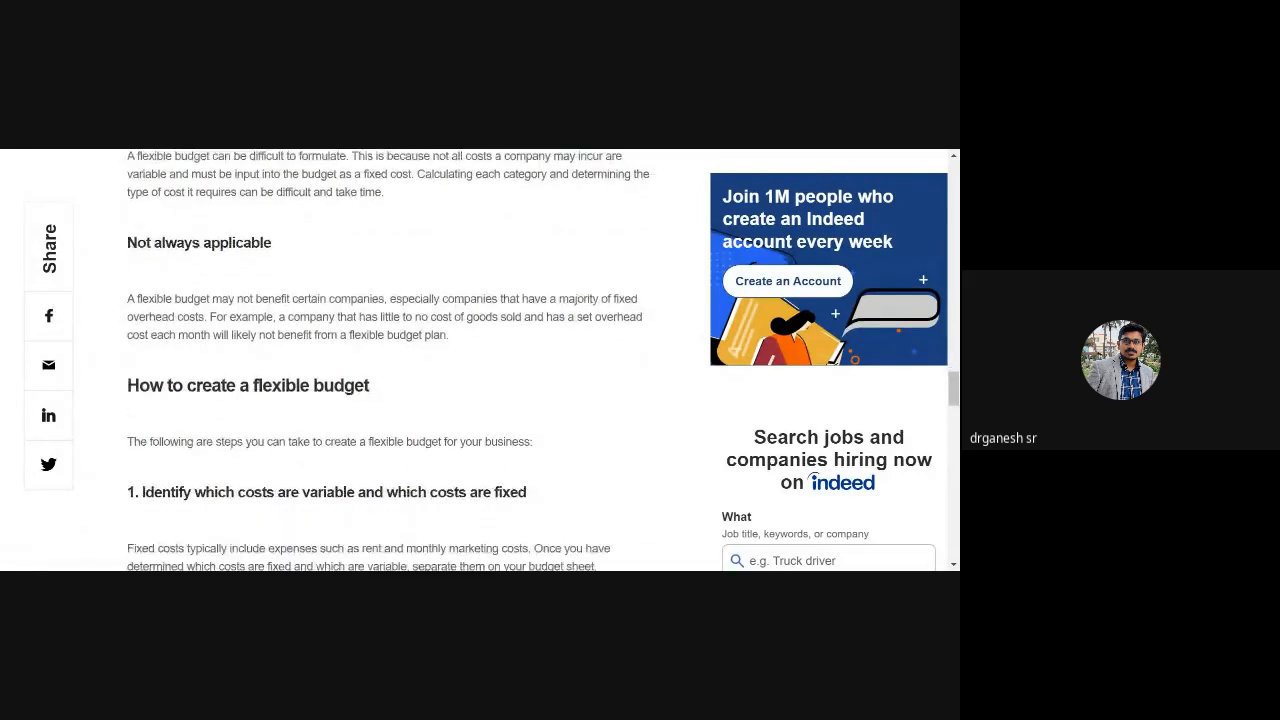
scroll(388, 355, "down", 2)
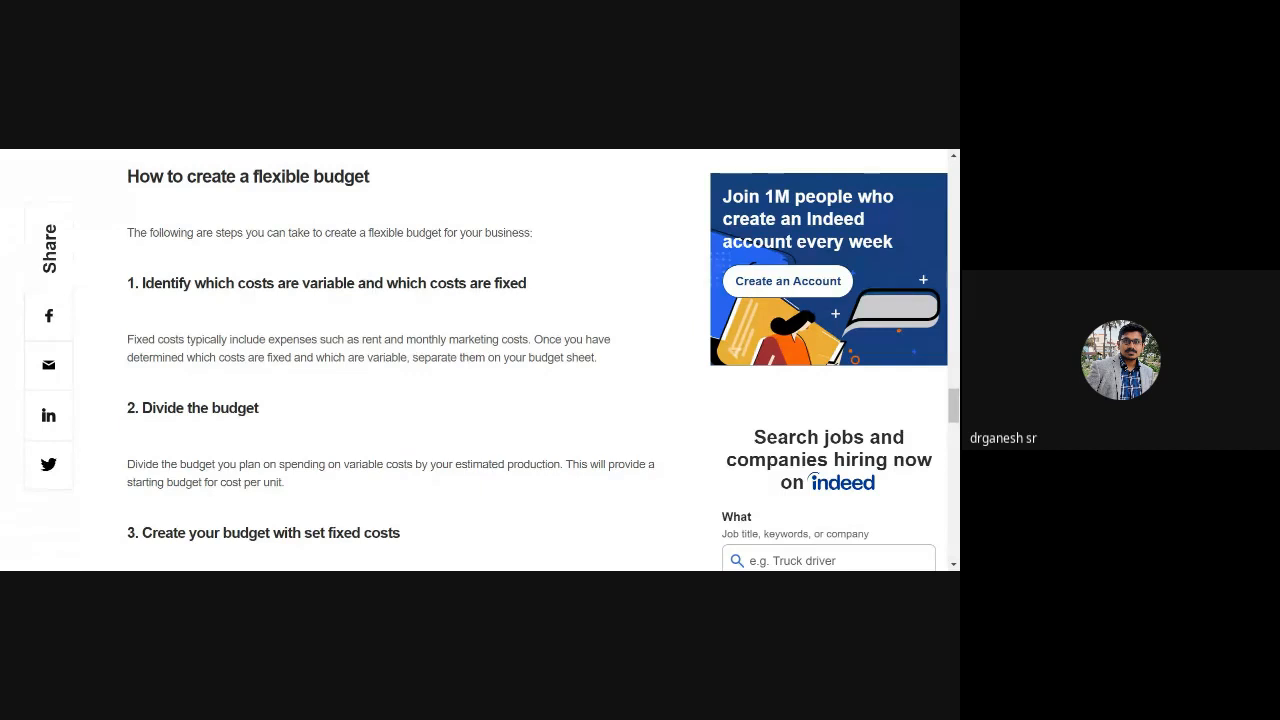
scroll(400, 360, "down", 1)
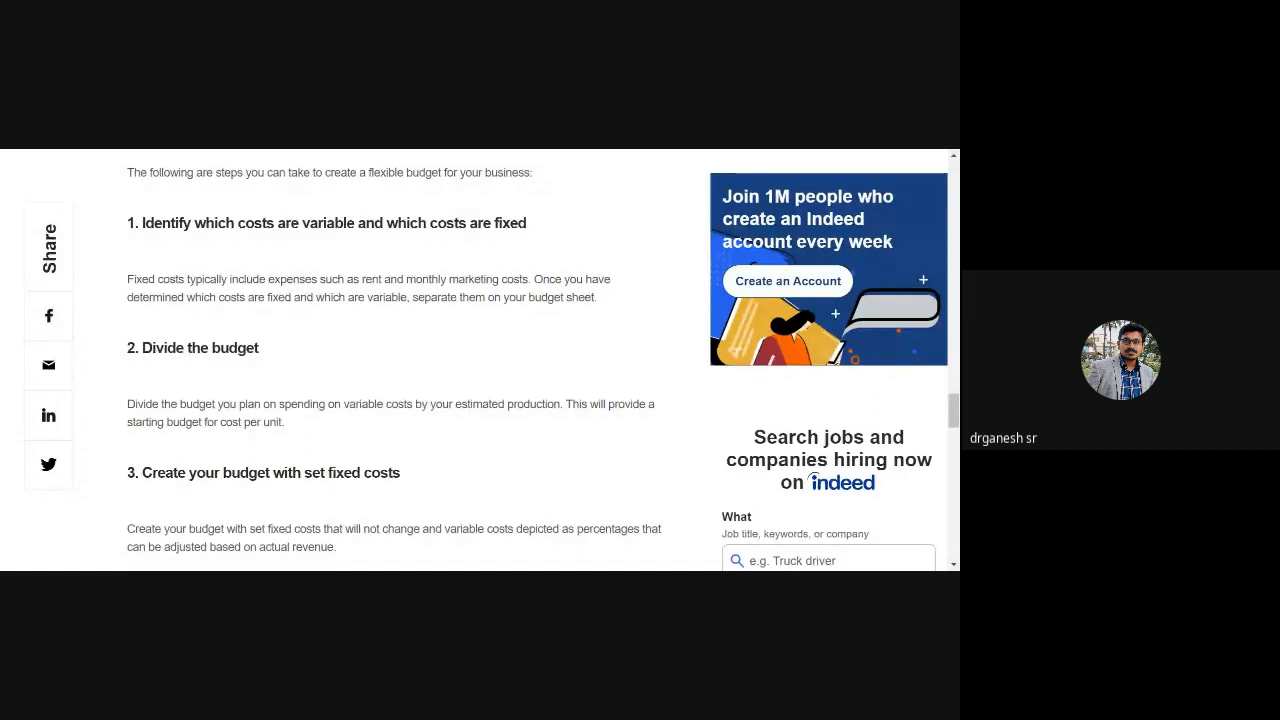
scroll(420, 360, "down", 3)
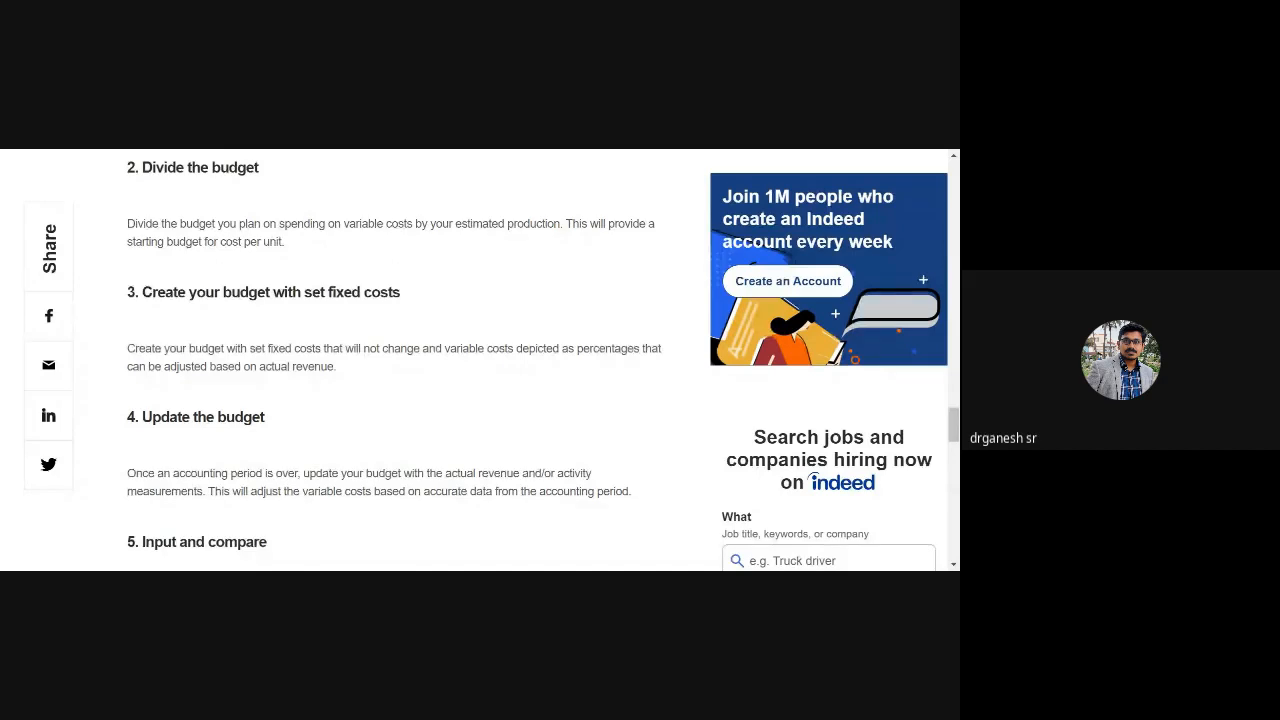
scroll(400, 360, "down", 1)
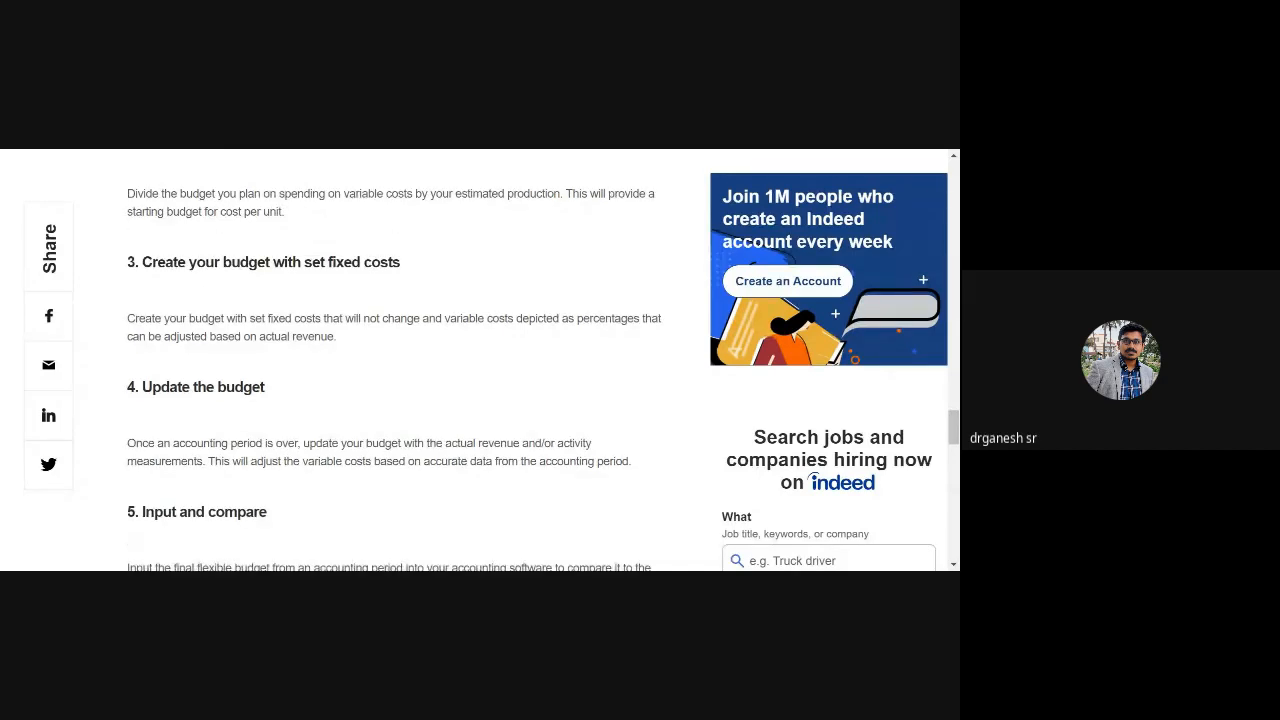
scroll(400, 360, "down", 3)
scroll(400, 360, "down", 1)
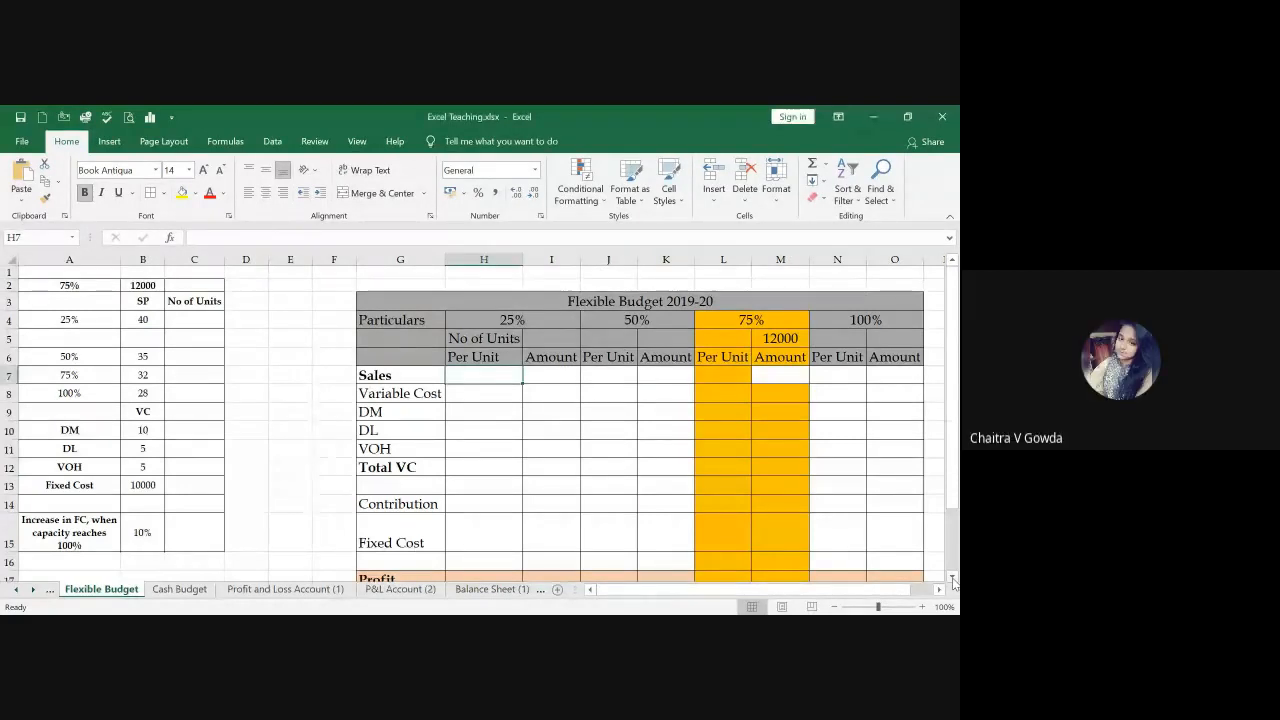
Shade the input data table A2:C15 on the Flexible Budget sheet with a light green fill.
left_click(953, 578)
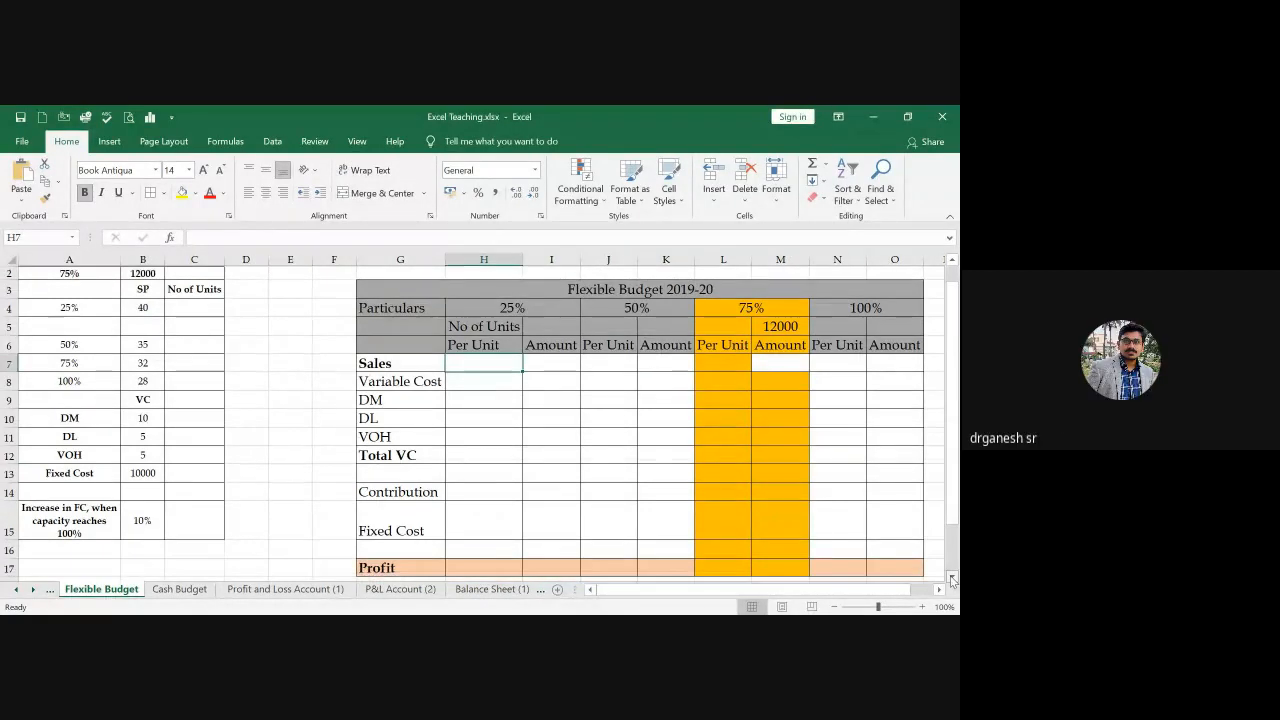
left_click_drag(68, 272, 200, 505)
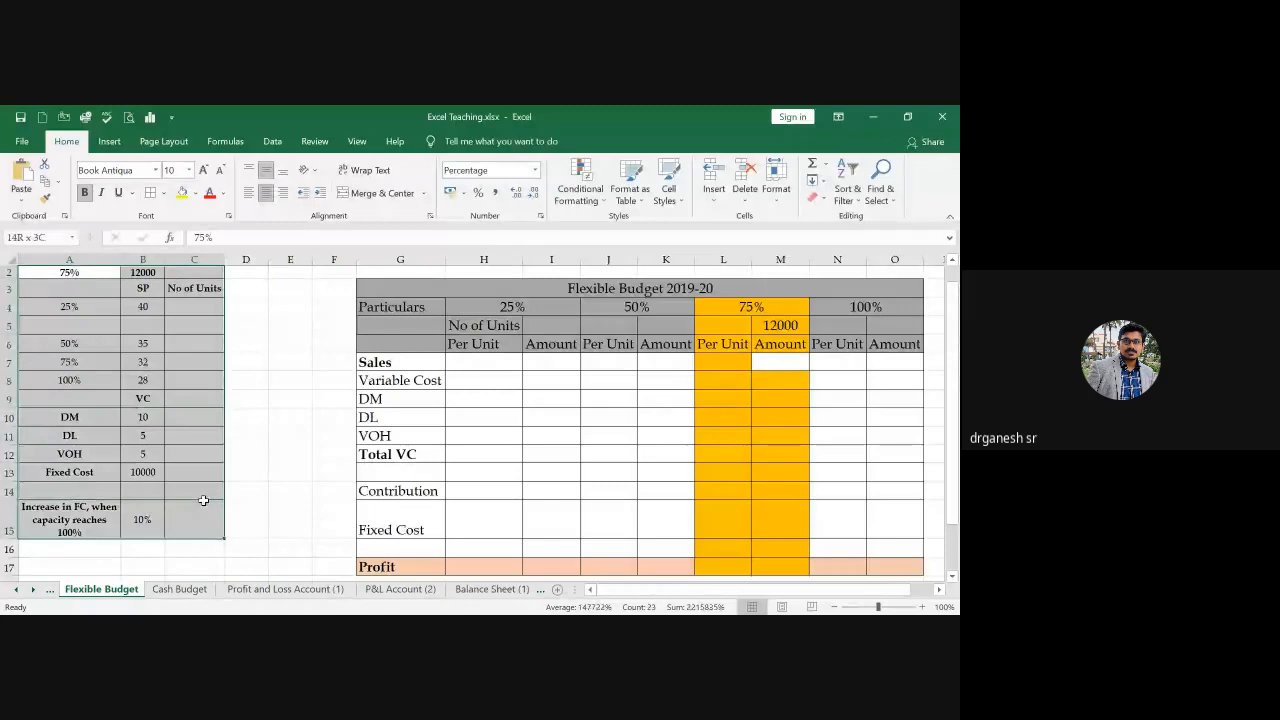
left_click(197, 196)
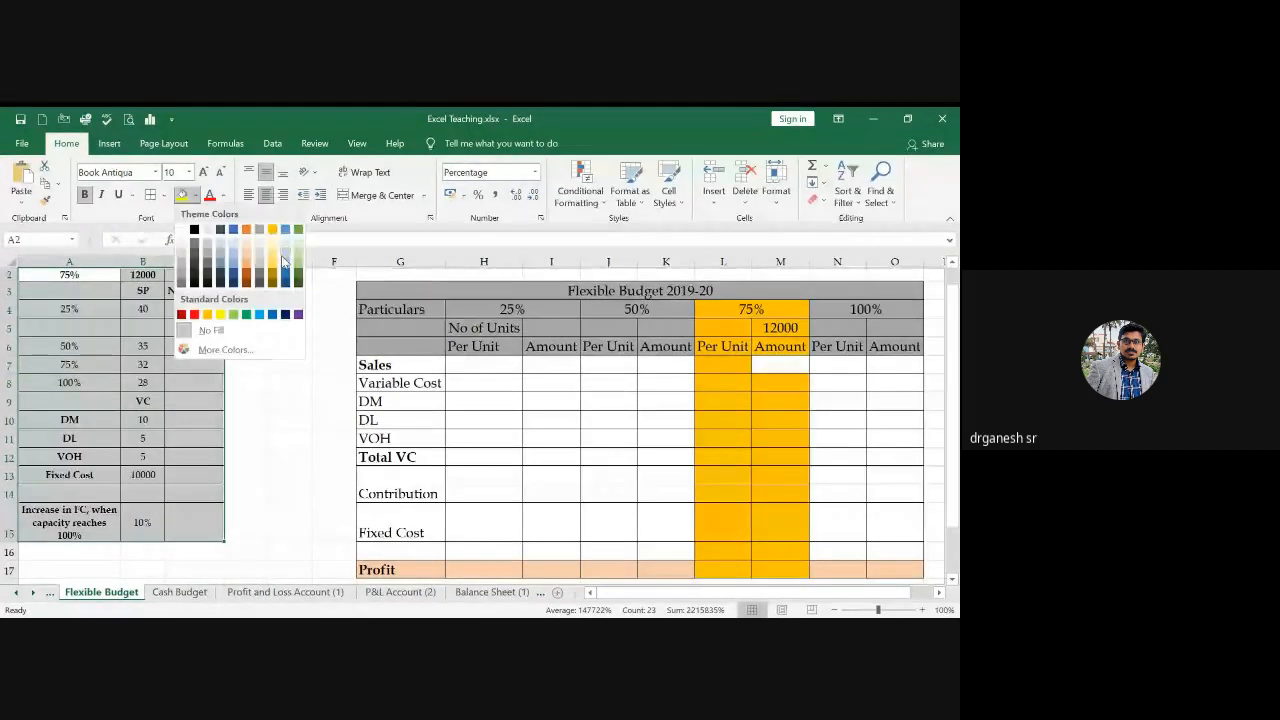
left_click(298, 246)
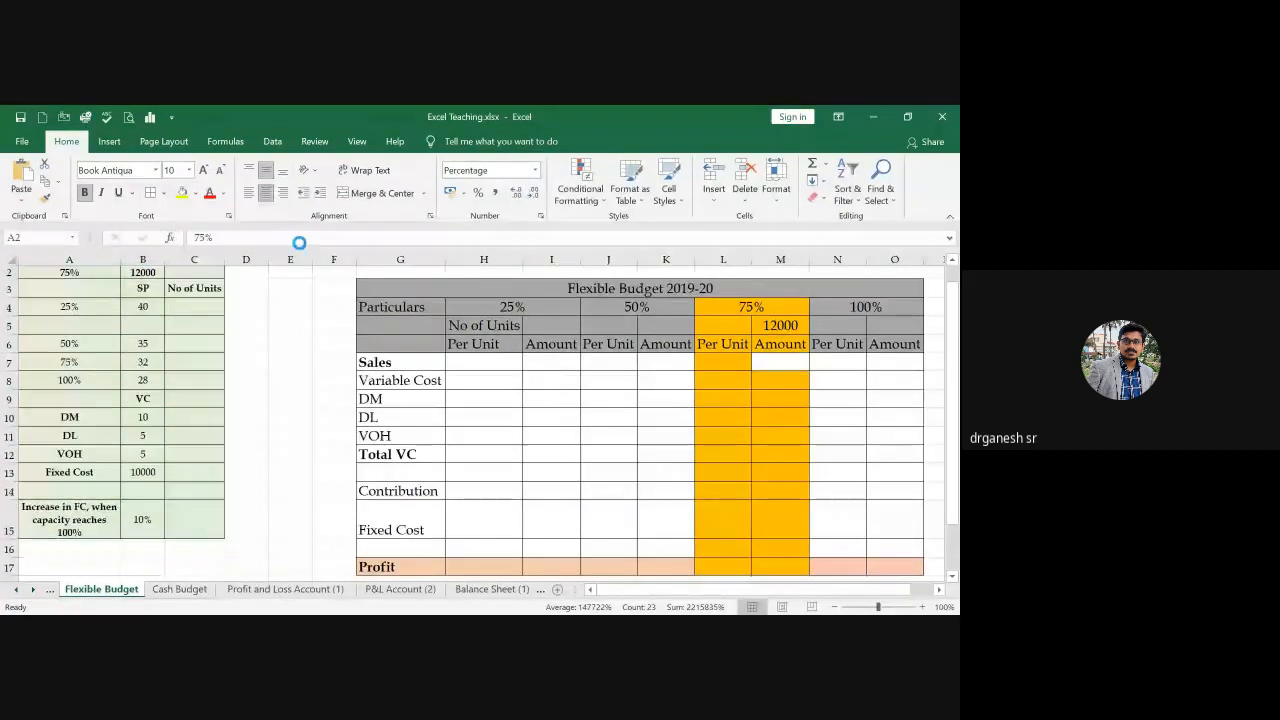
key("alt+Tab")
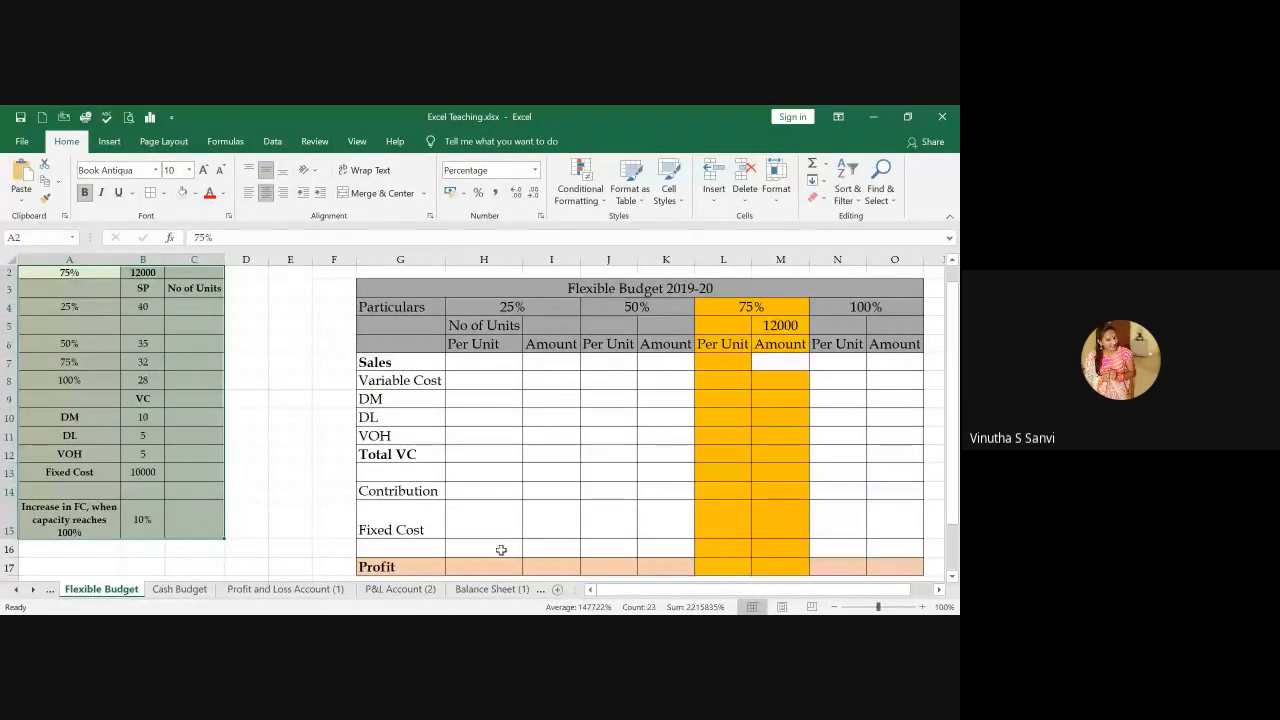
Highlight the 75% capacity and 12000 cells, A2:B2, with an orange fill.
left_click(185, 292)
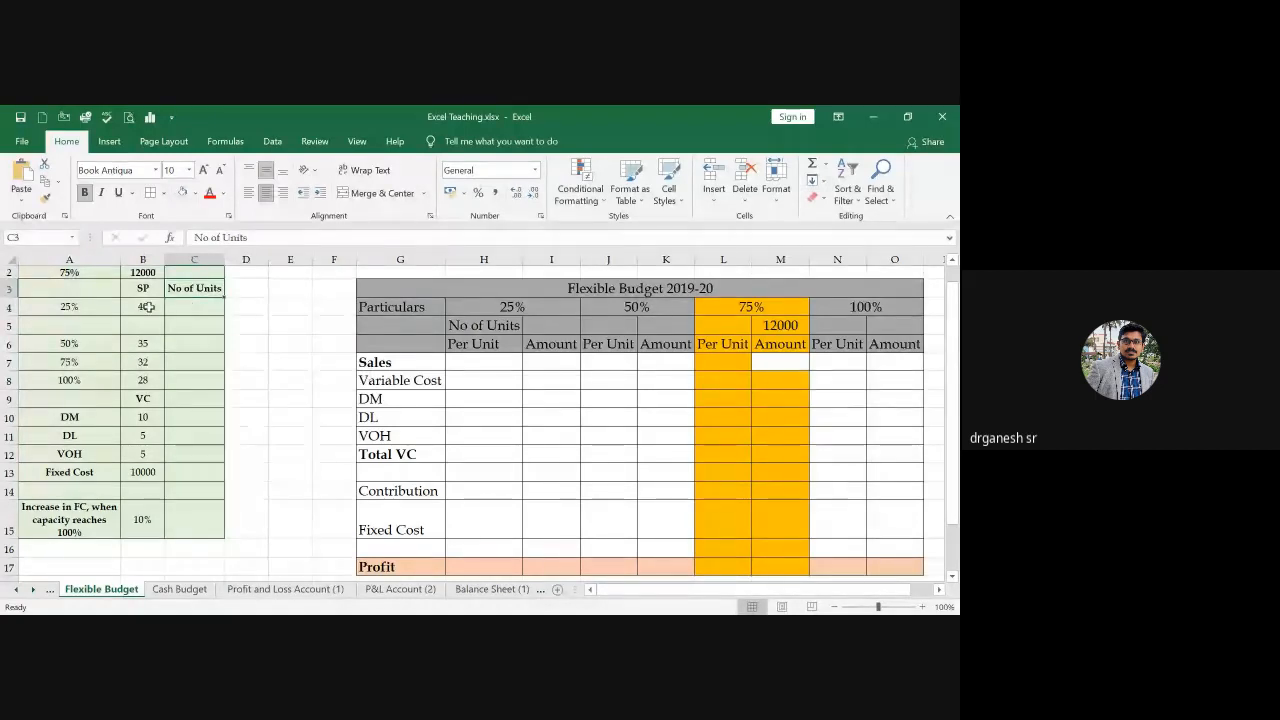
left_click_drag(112, 274, 145, 273)
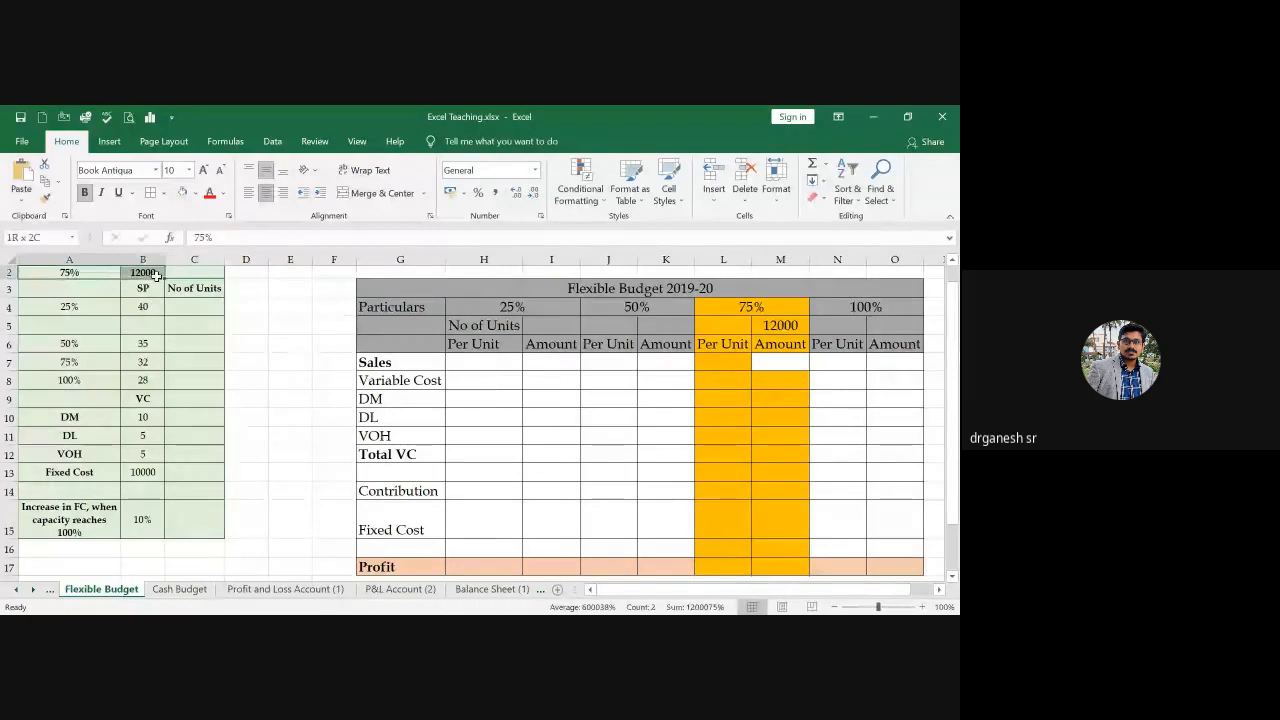
left_click(194, 193)
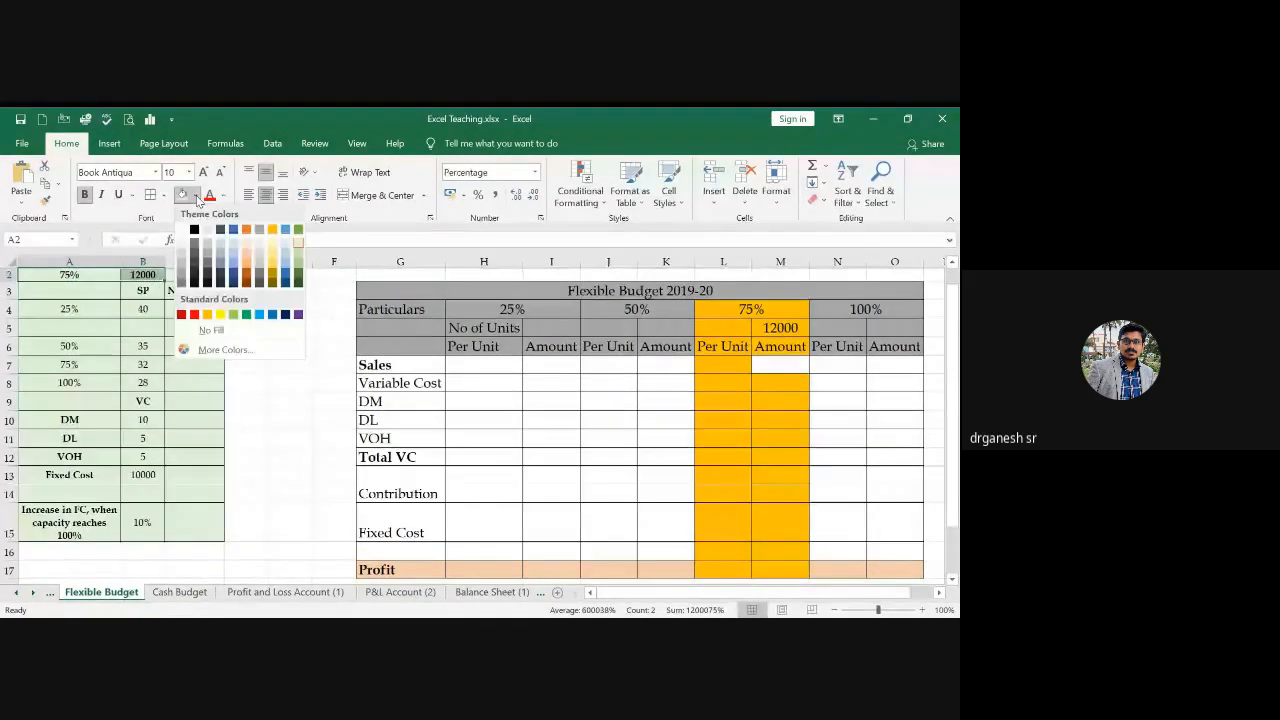
left_click(208, 316)
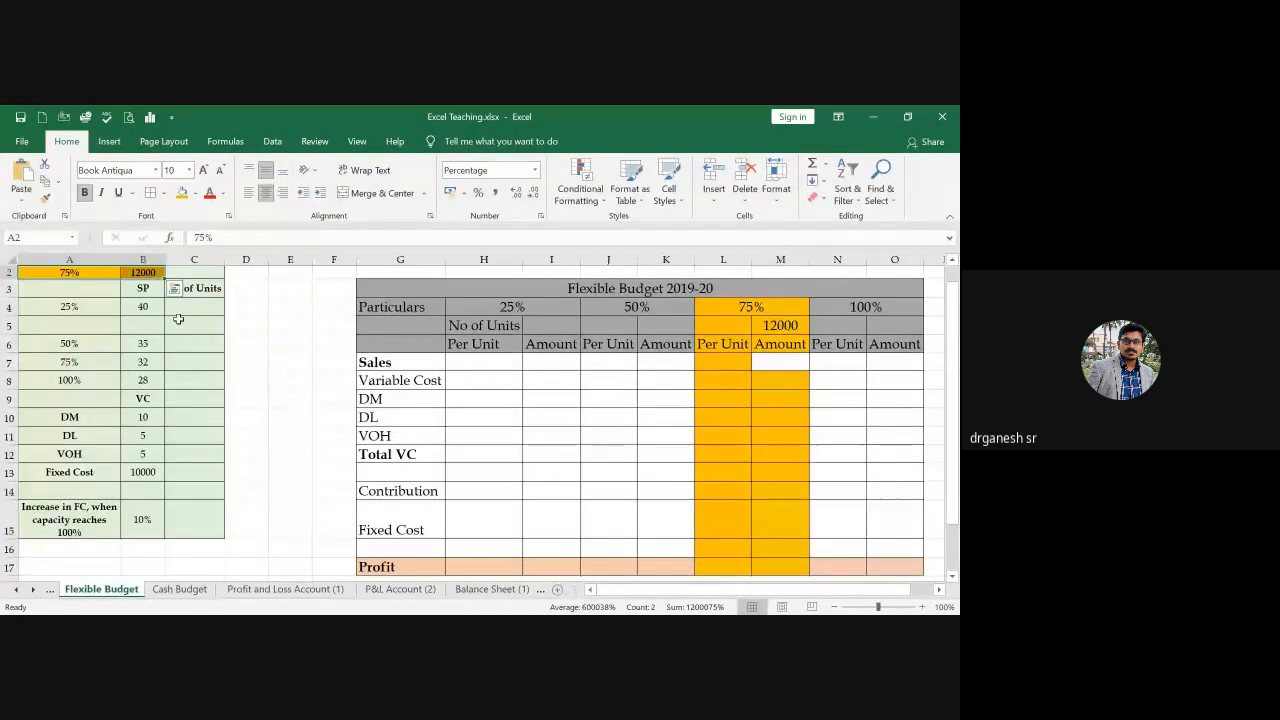
left_click(90, 275)
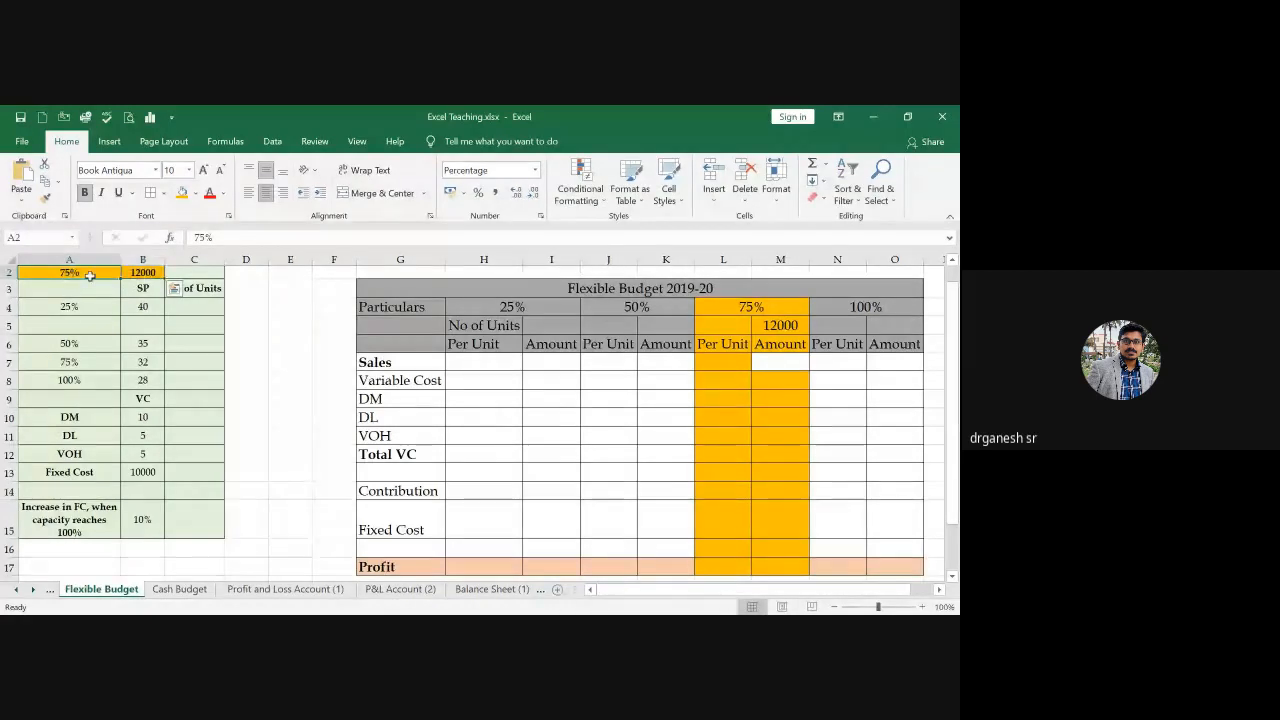
left_click(147, 271)
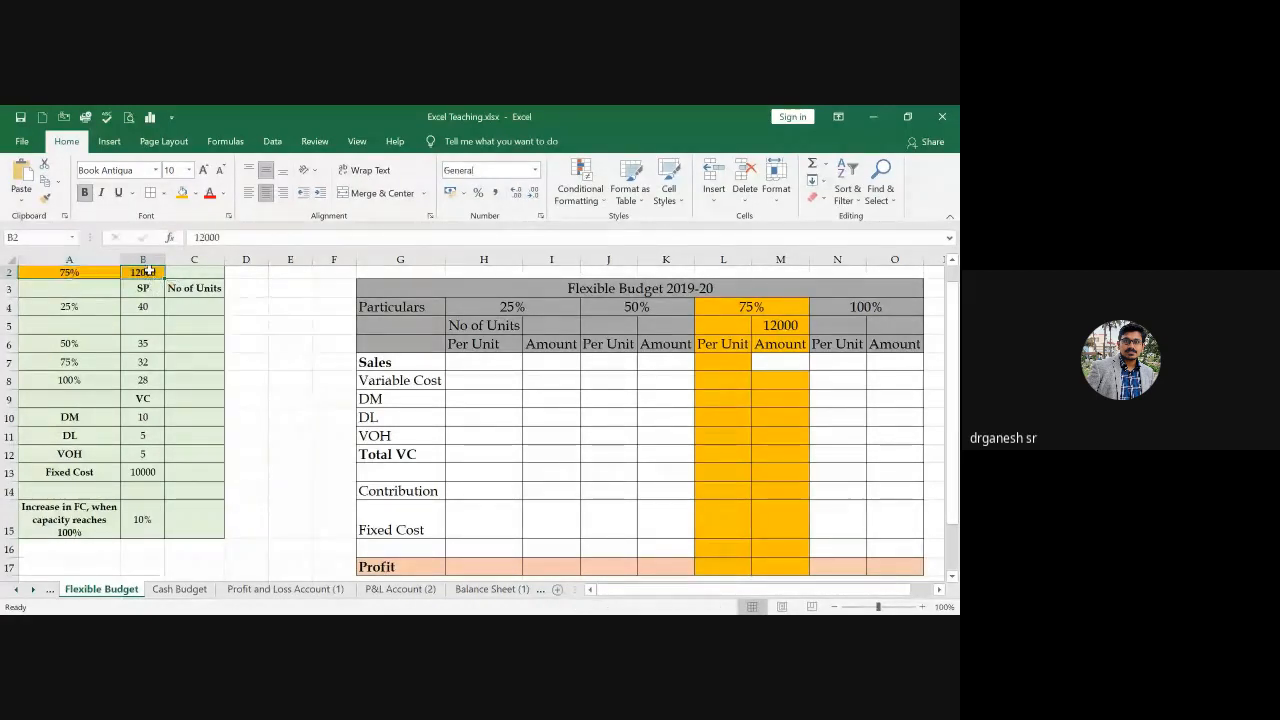
Move the 50%, 75% and 100% capacity rows with their selling prices, A6:B8, up one row to start at A5.
left_click_drag(66, 363, 130, 369)
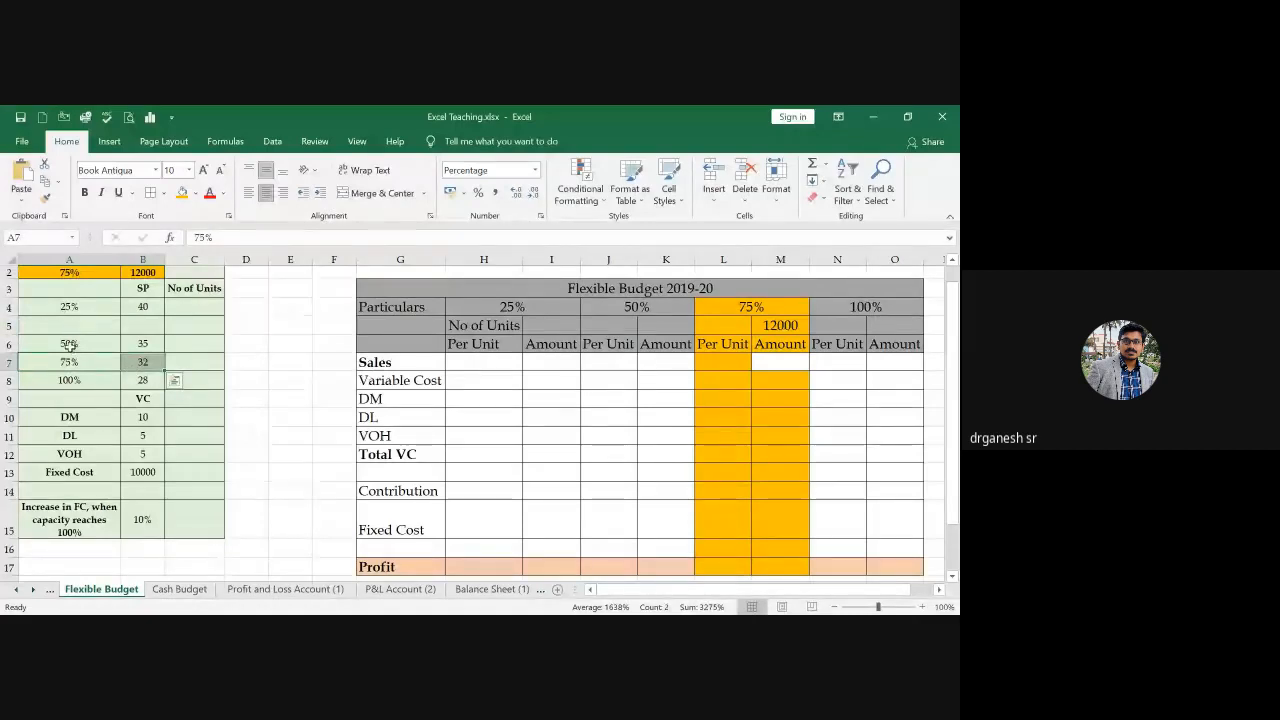
left_click_drag(68, 345, 142, 381)
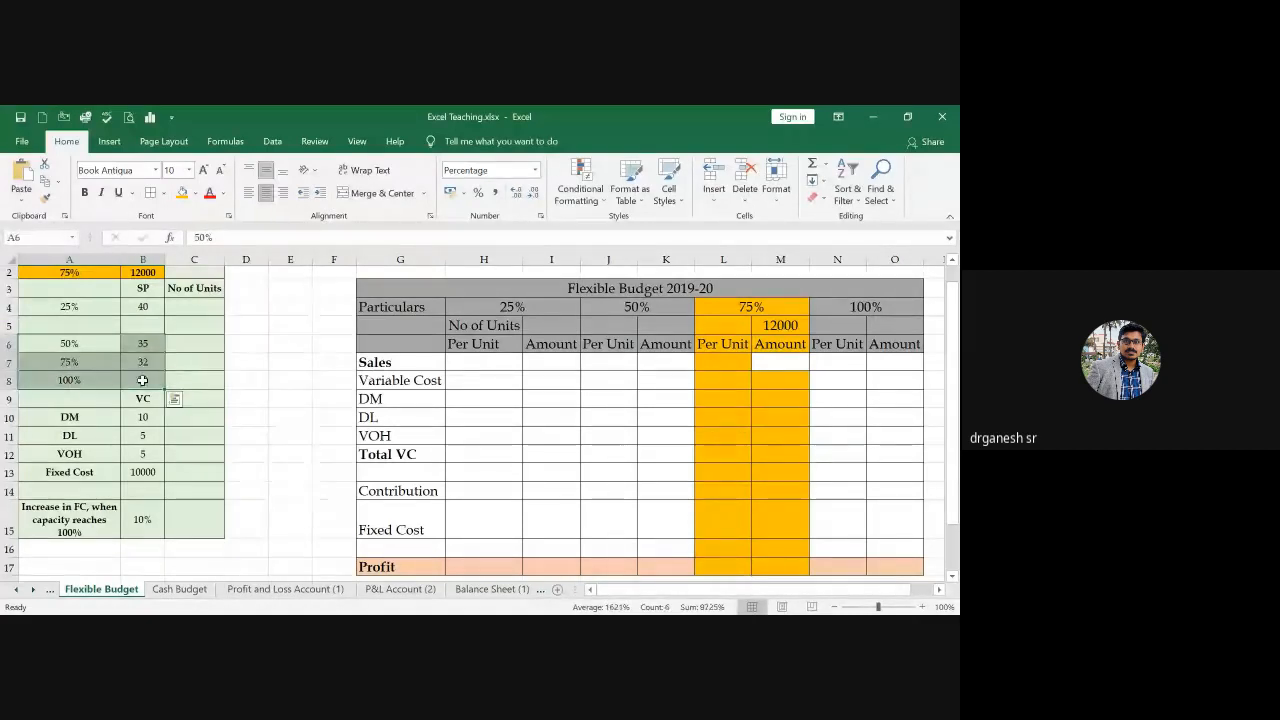
key("ctrl+c")
key("Up")
key("Up")
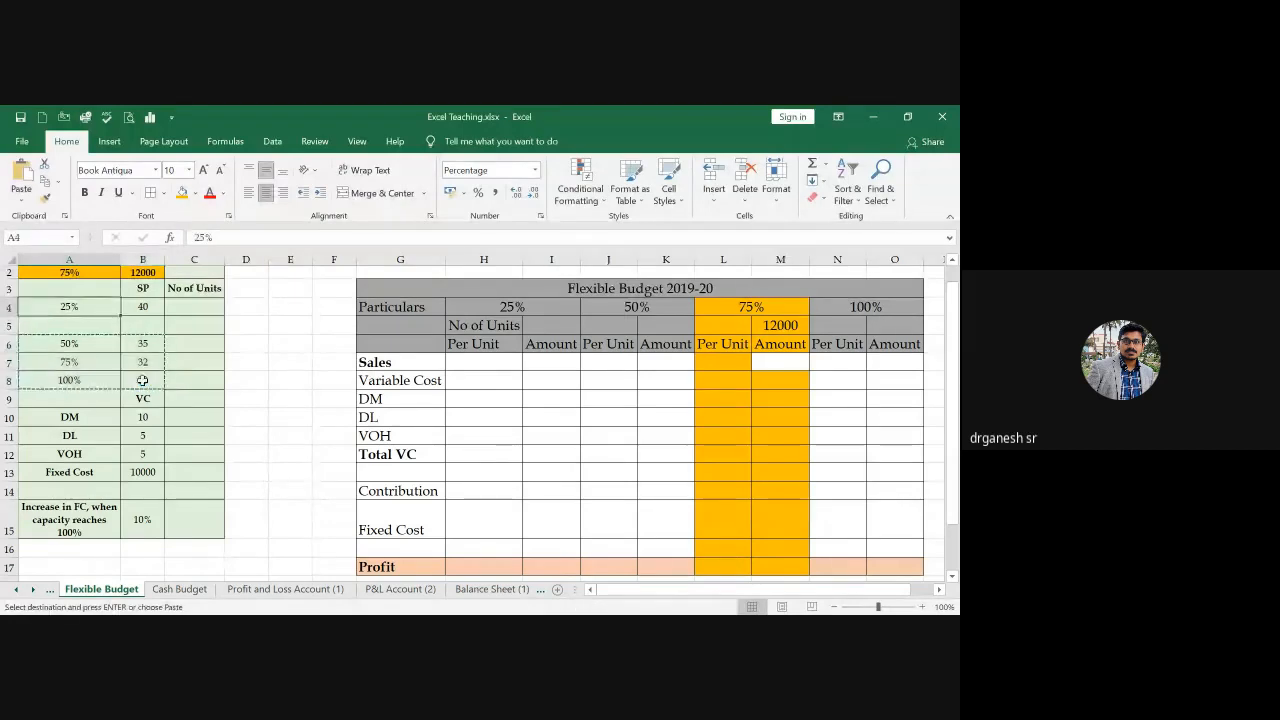
key("Down")
key("ctrl+v")
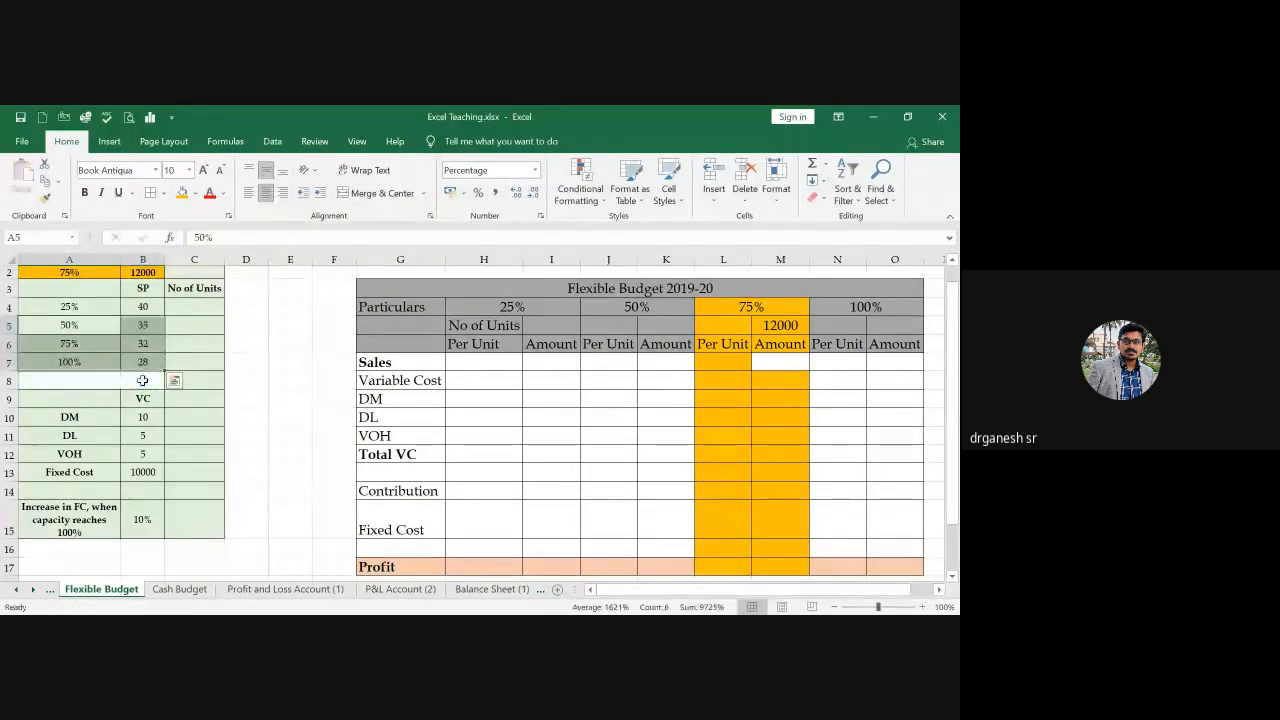
Shade the empty cells A8:B8 with the same light green fill as the input data table.
key("Down")
key("Down")
key("Down")
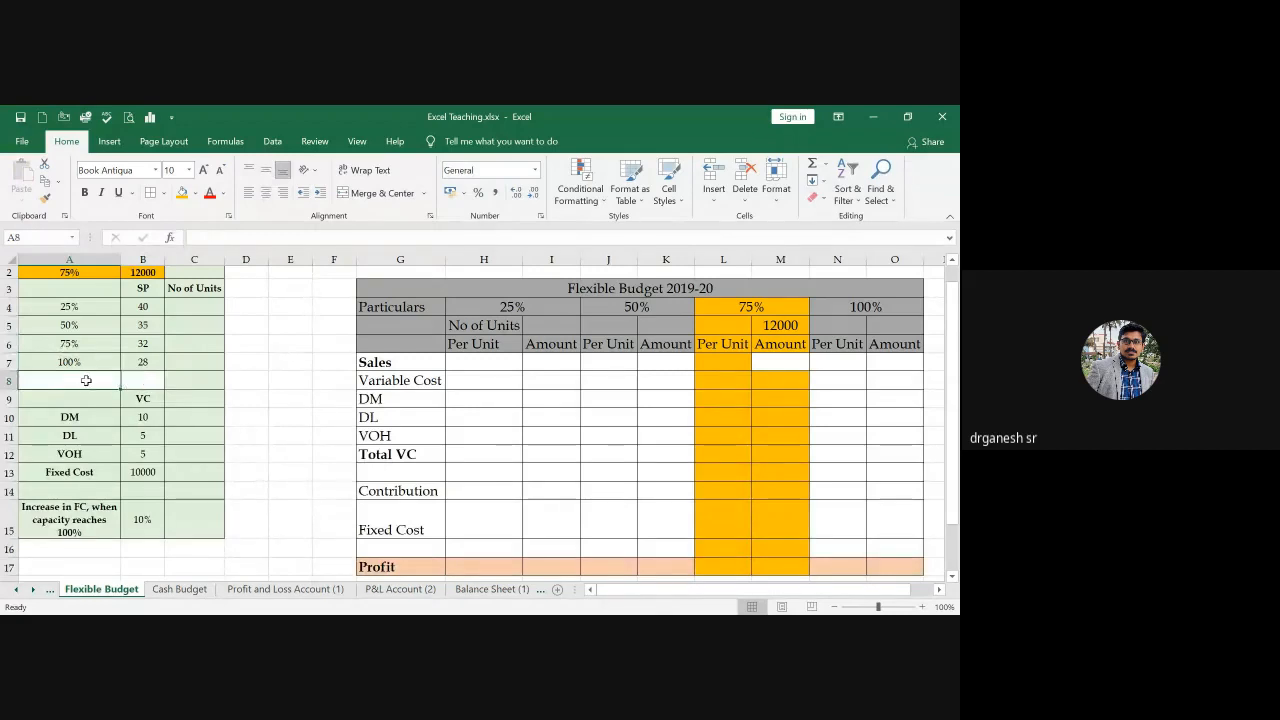
left_click_drag(86, 380, 140, 380)
left_click(196, 192)
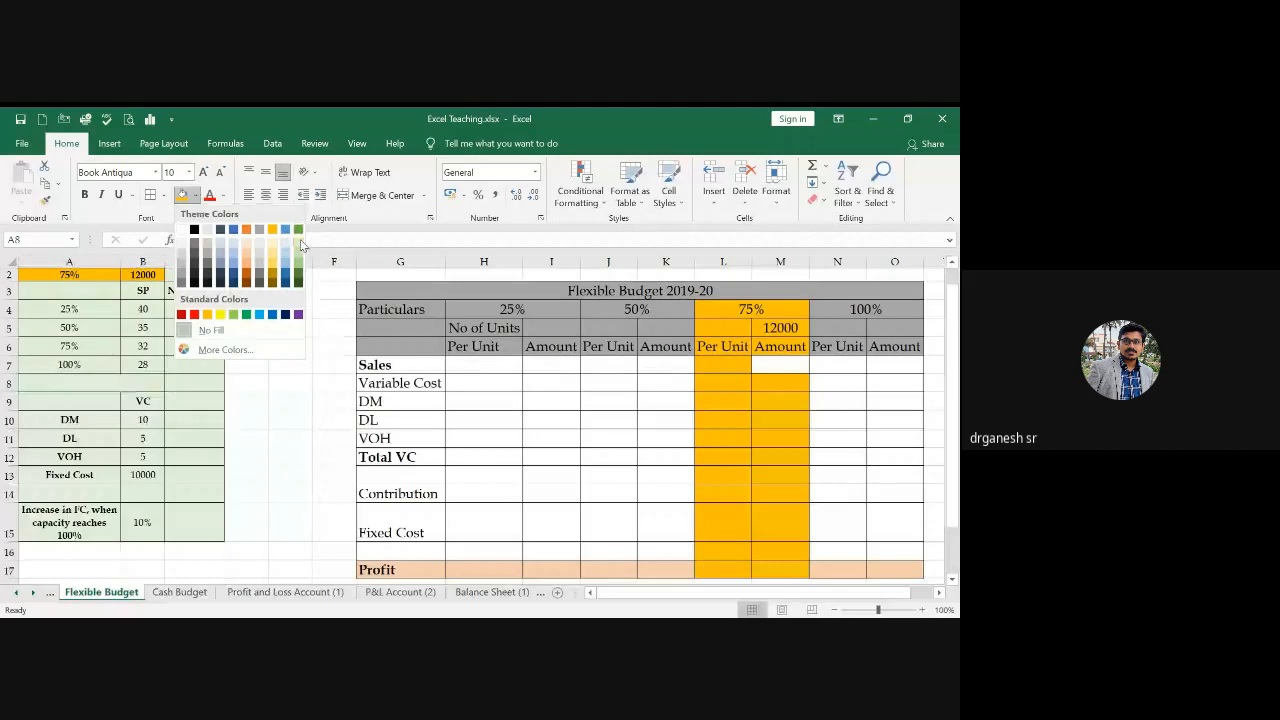
left_click(299, 241)
left_click(194, 344)
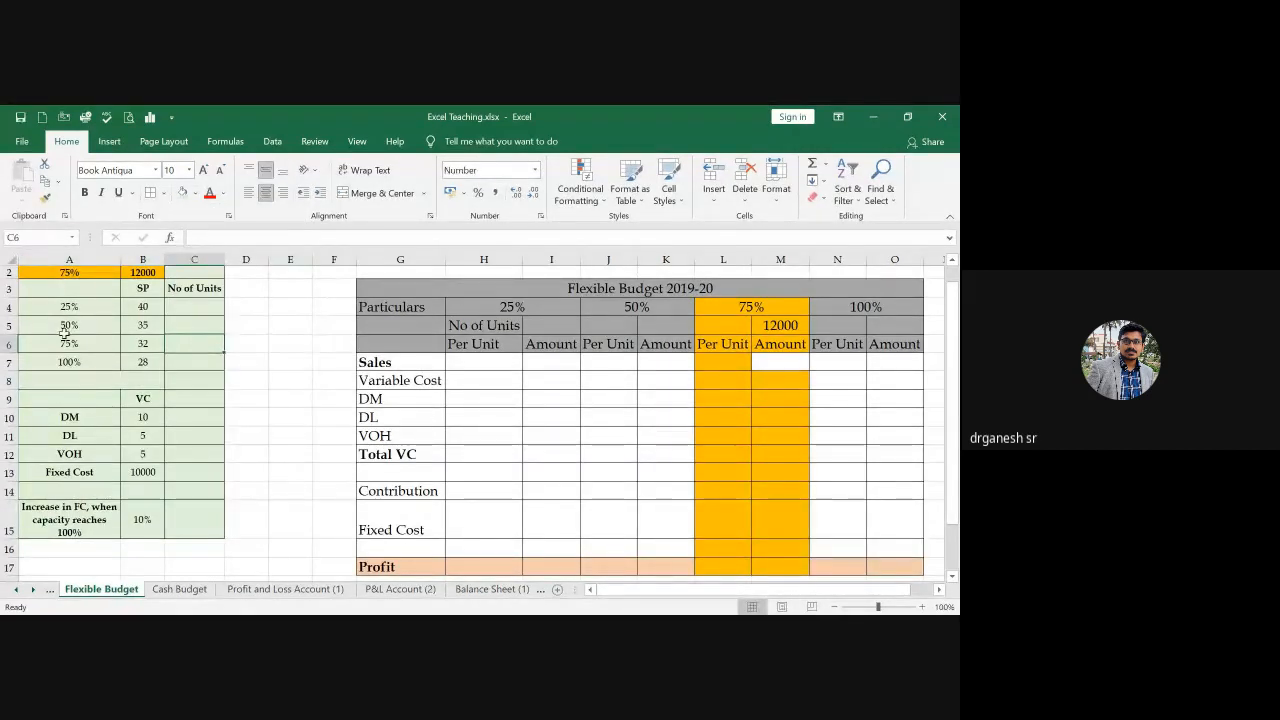
left_click_drag(142, 400, 142, 519)
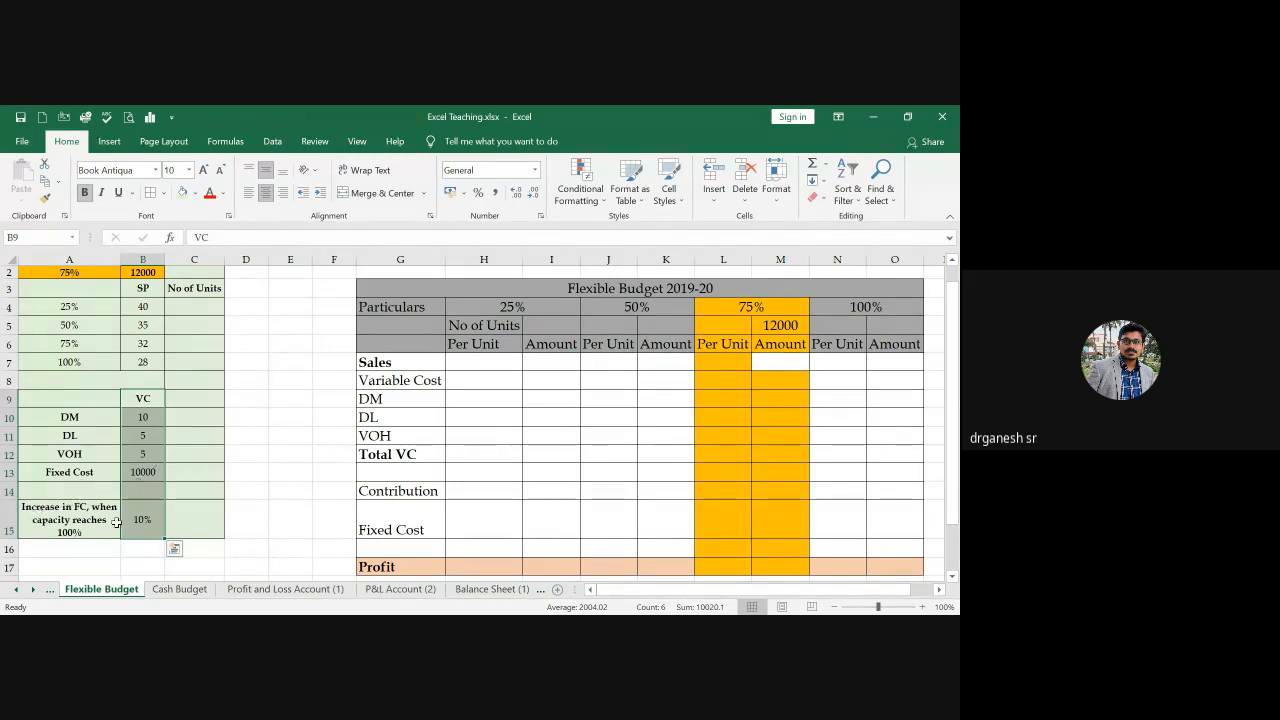
left_click(152, 519)
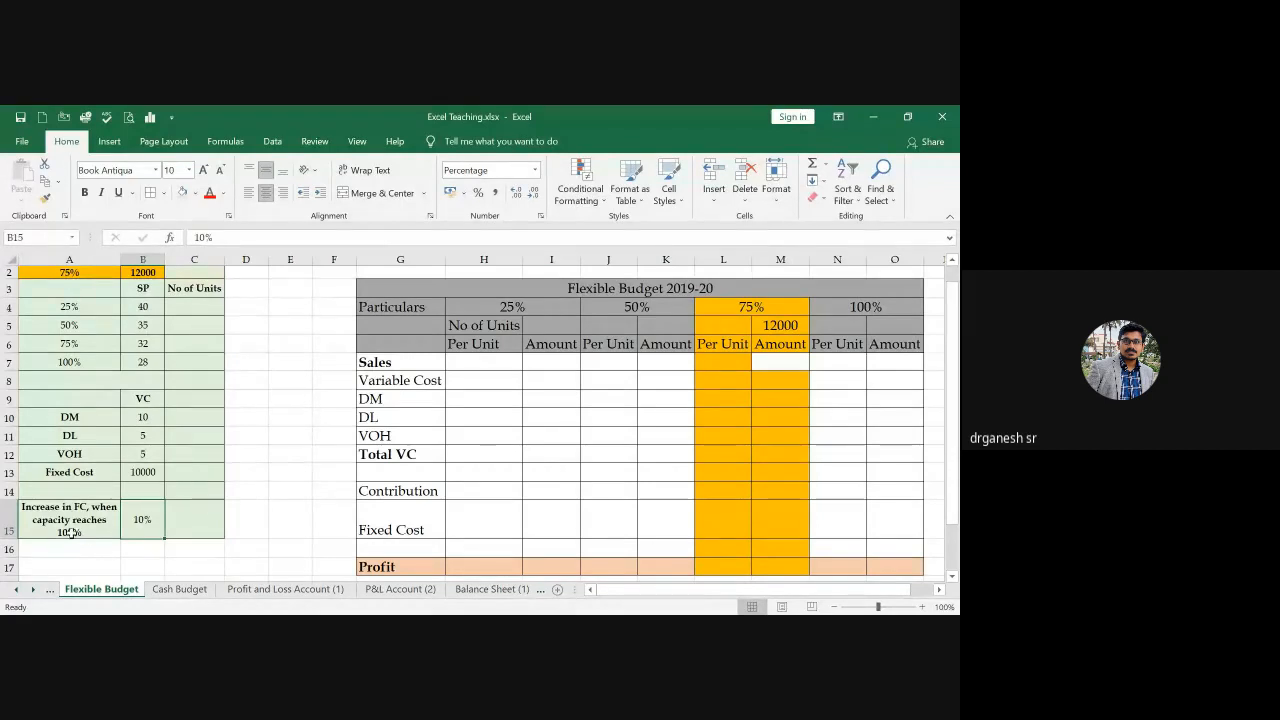
left_click(64, 364)
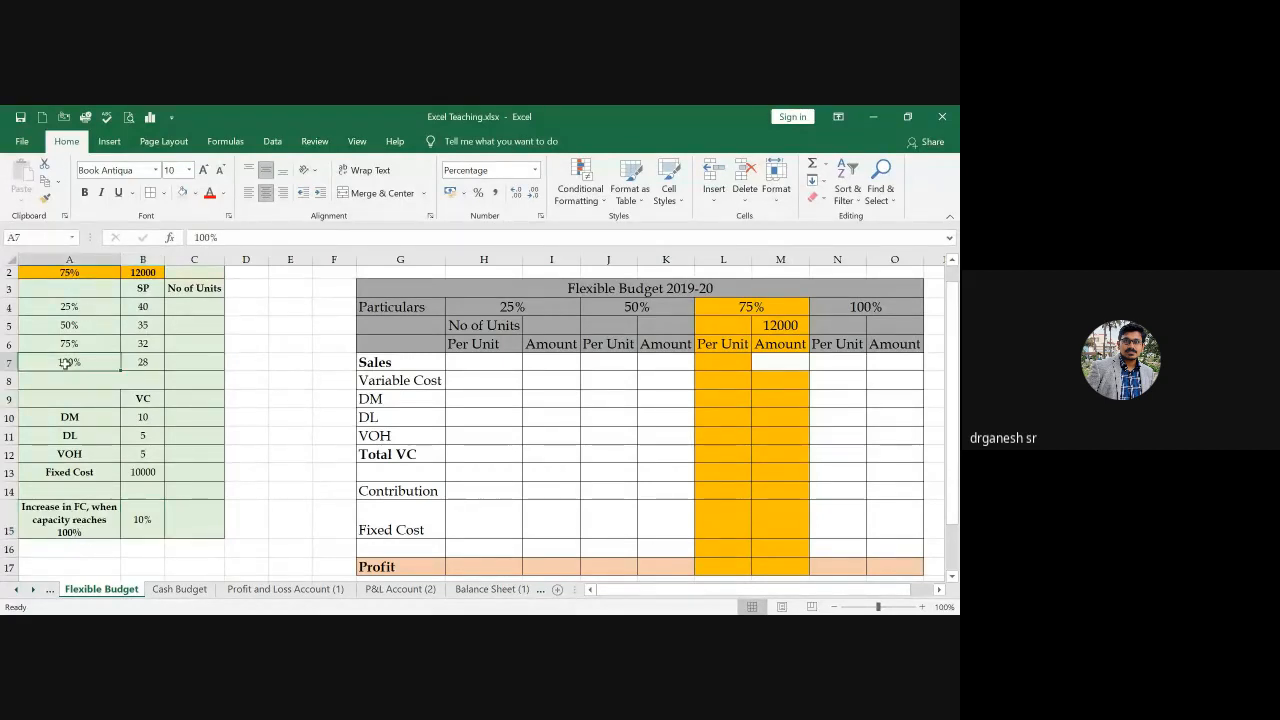
left_click_drag(64, 364, 120, 380)
left_click(208, 380)
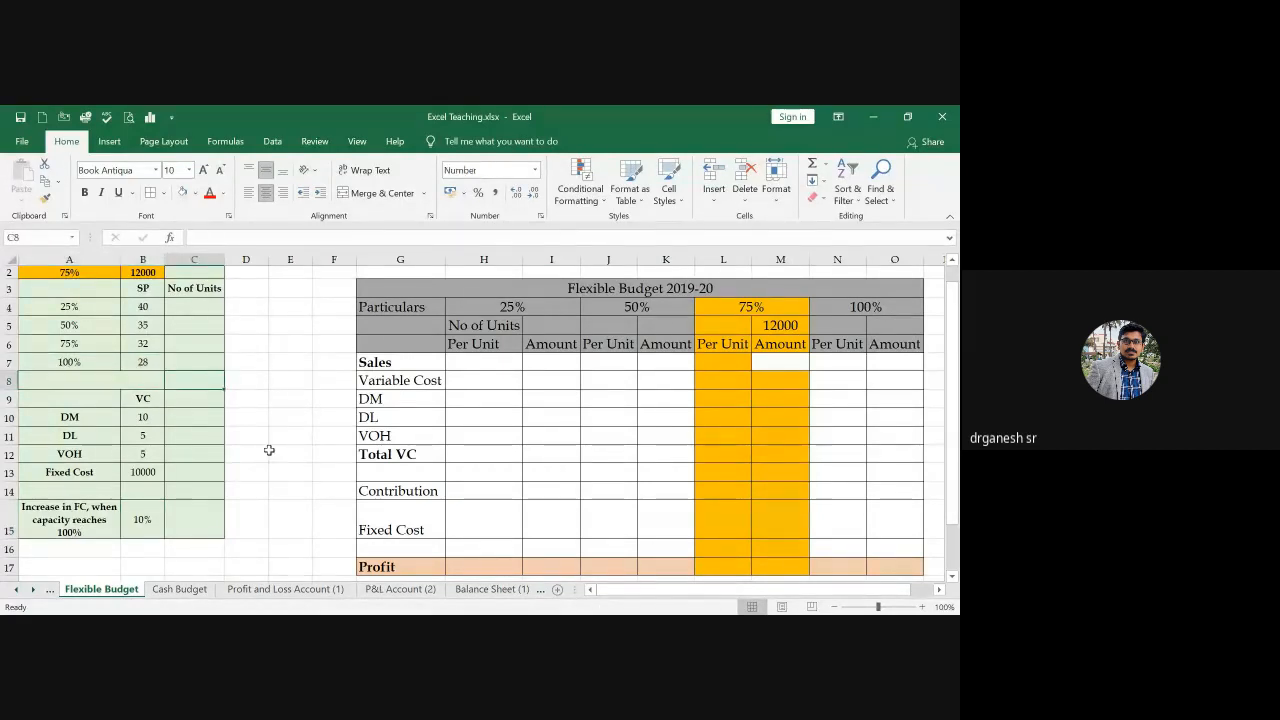
Enter 12000 as the number of units for 75% capacity in C6.
left_click(197, 304)
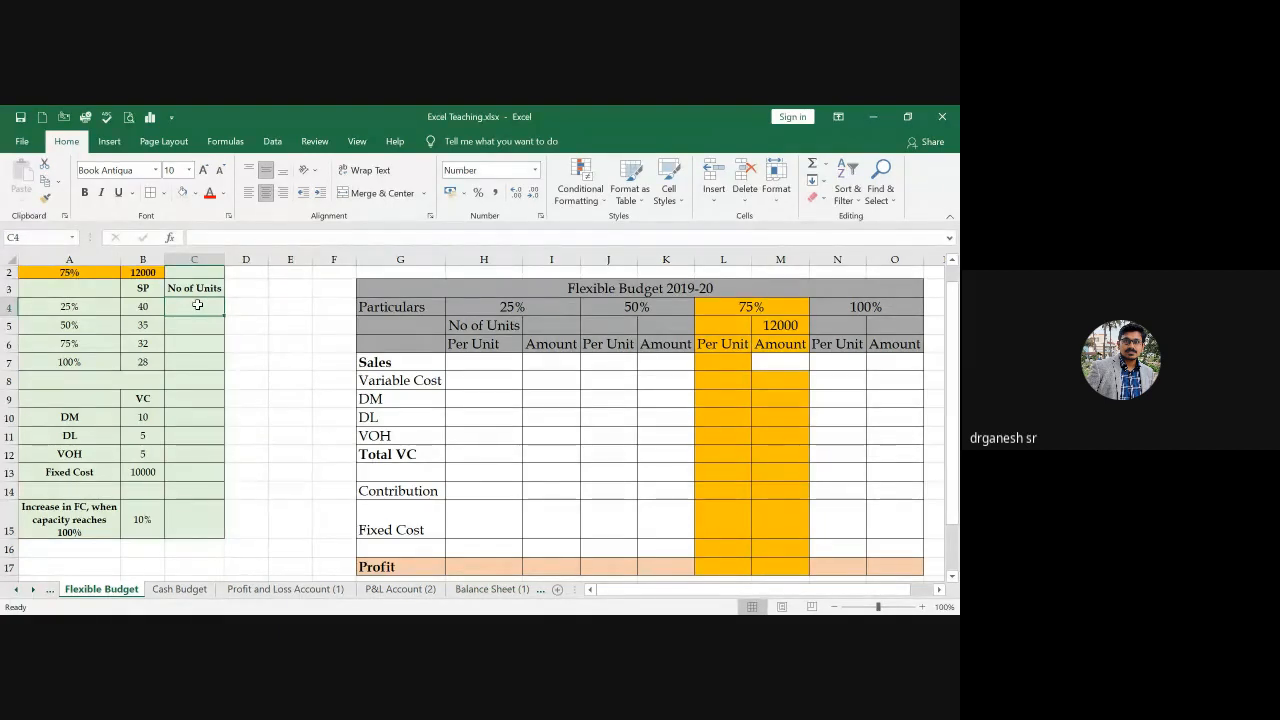
left_click(194, 342)
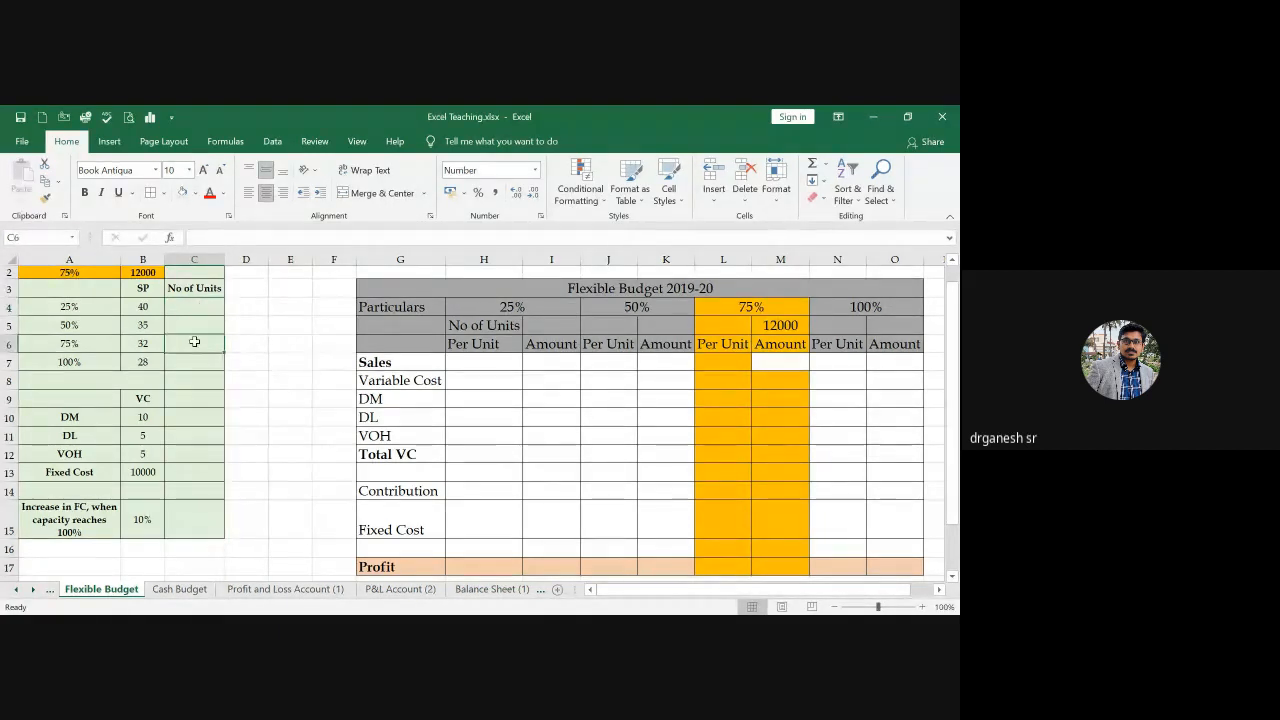
type("12000")
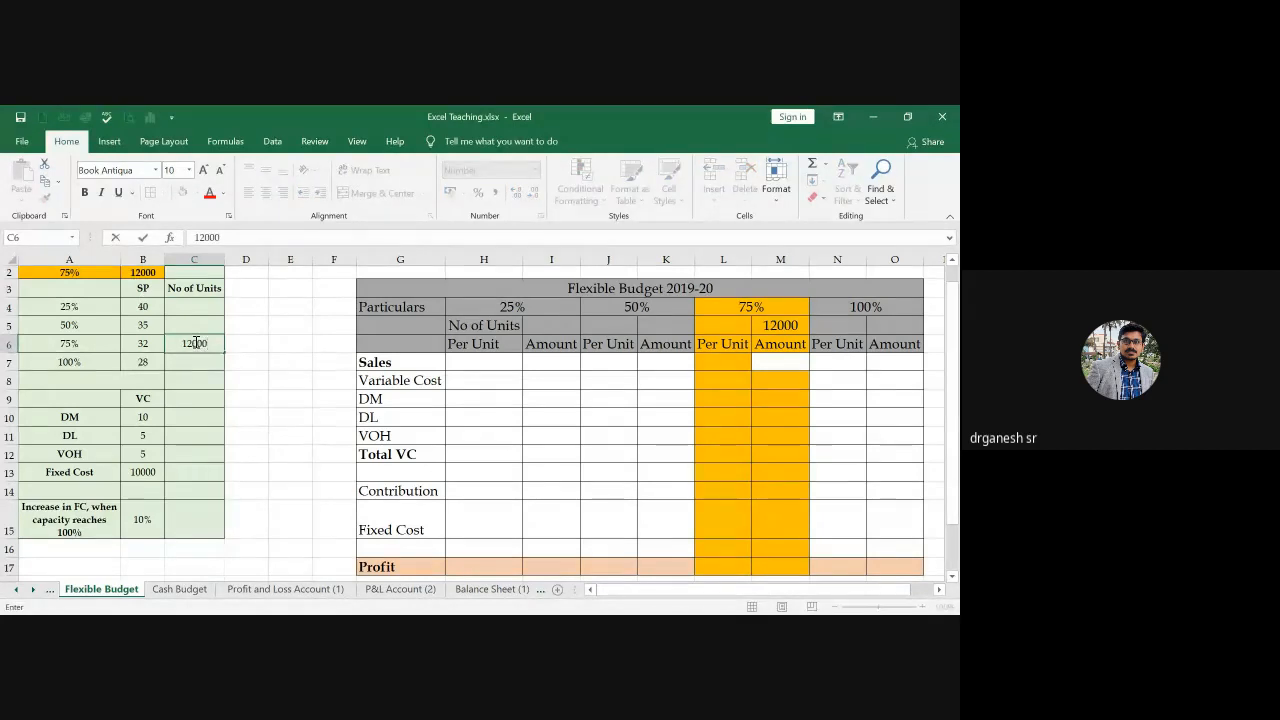
key("Return")
Calculate the number of units for 25% capacity in C4 with the formula =C6*A4/A6.
left_click(199, 307)
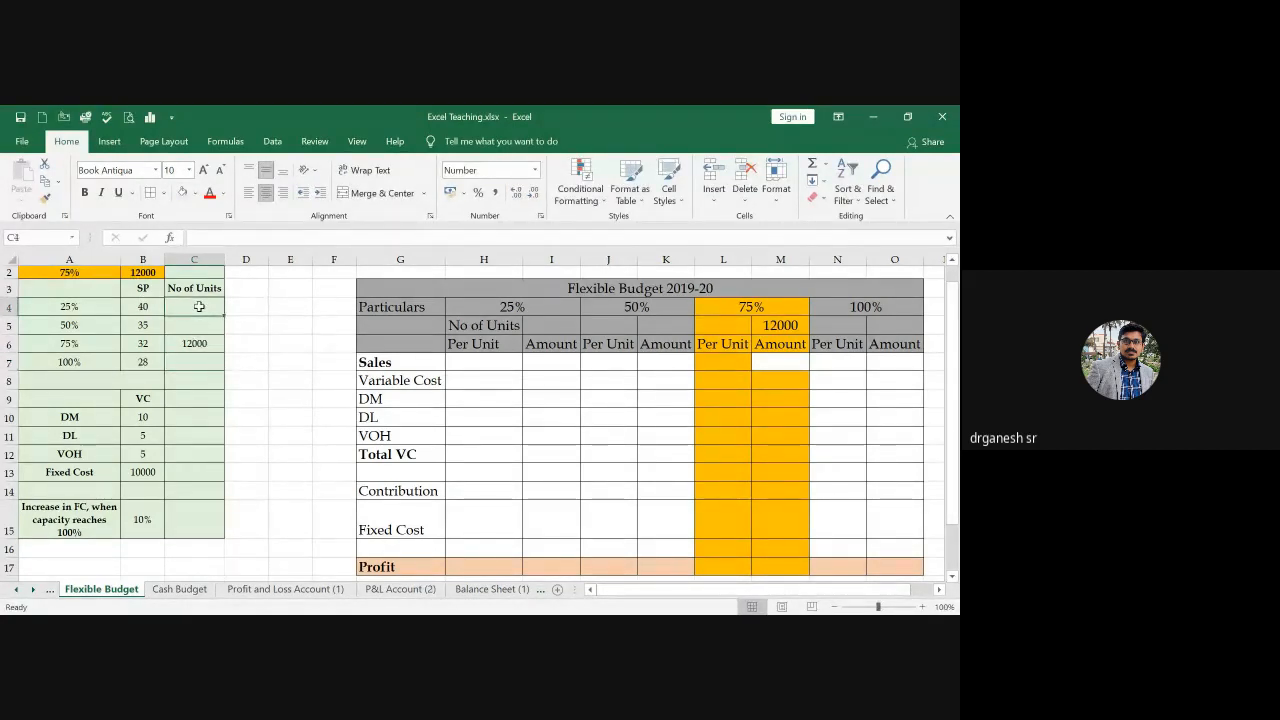
left_click(202, 325)
left_click(199, 357)
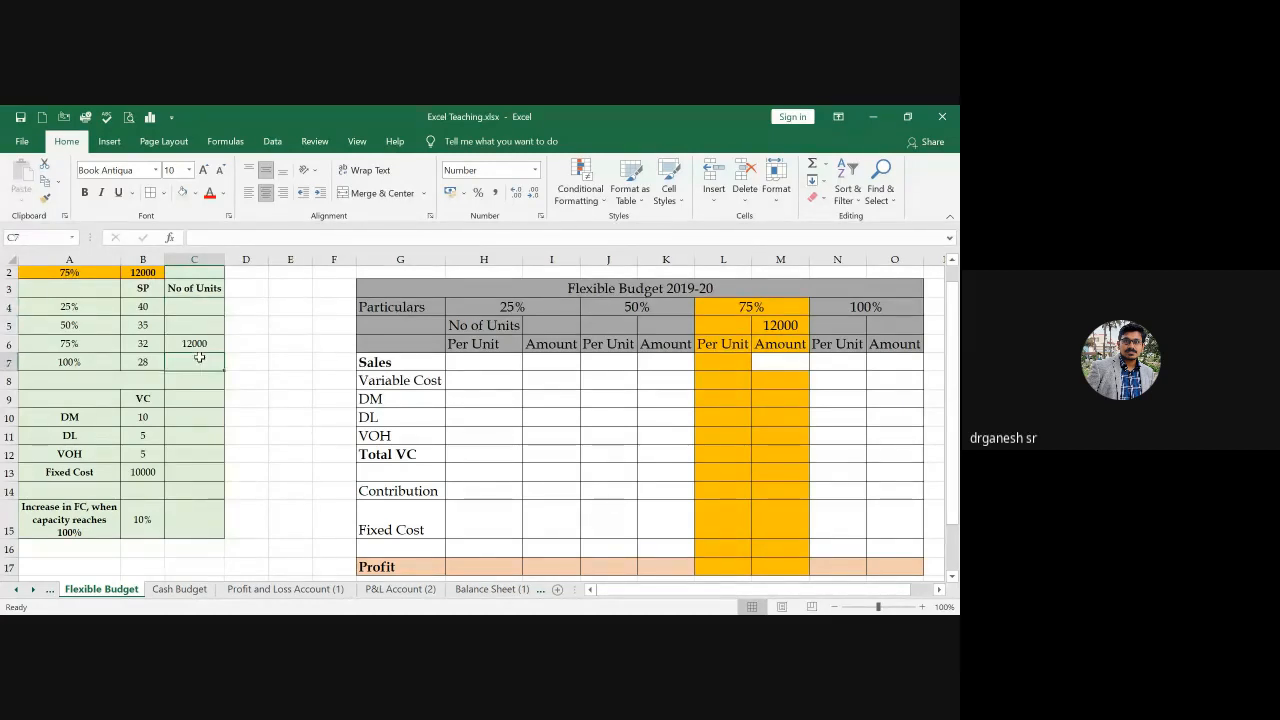
left_click(191, 304)
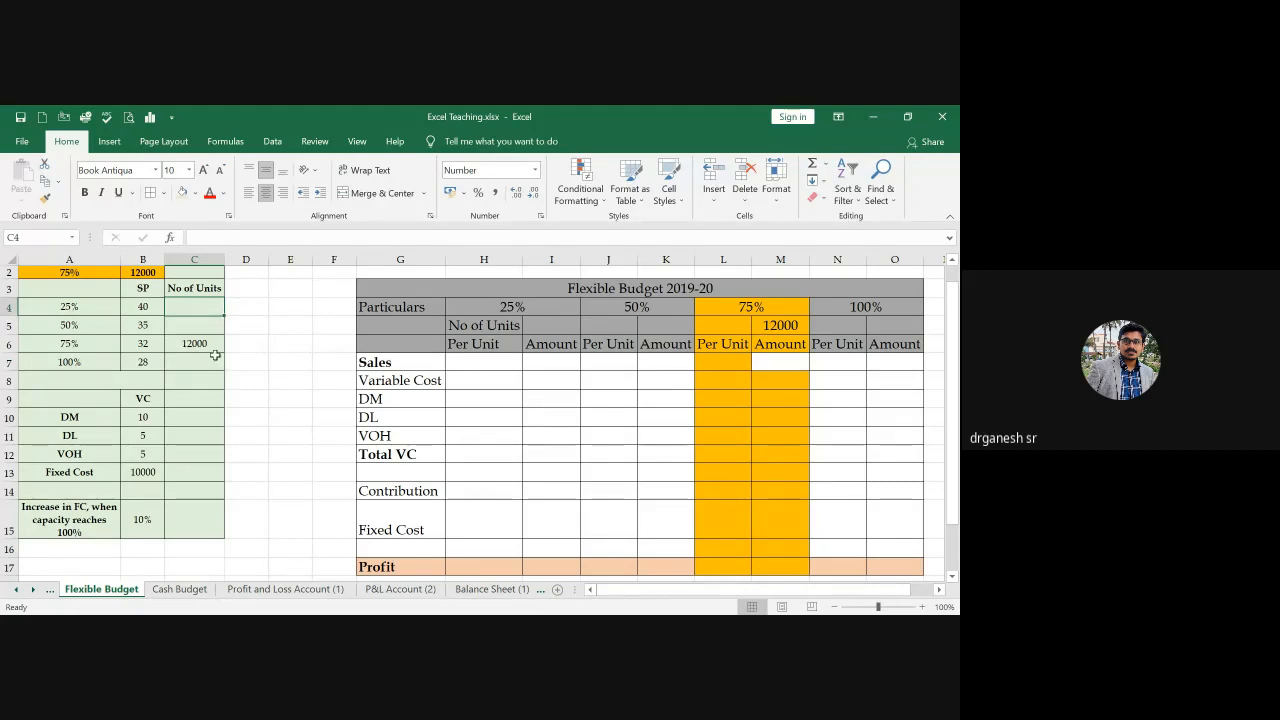
type("=")
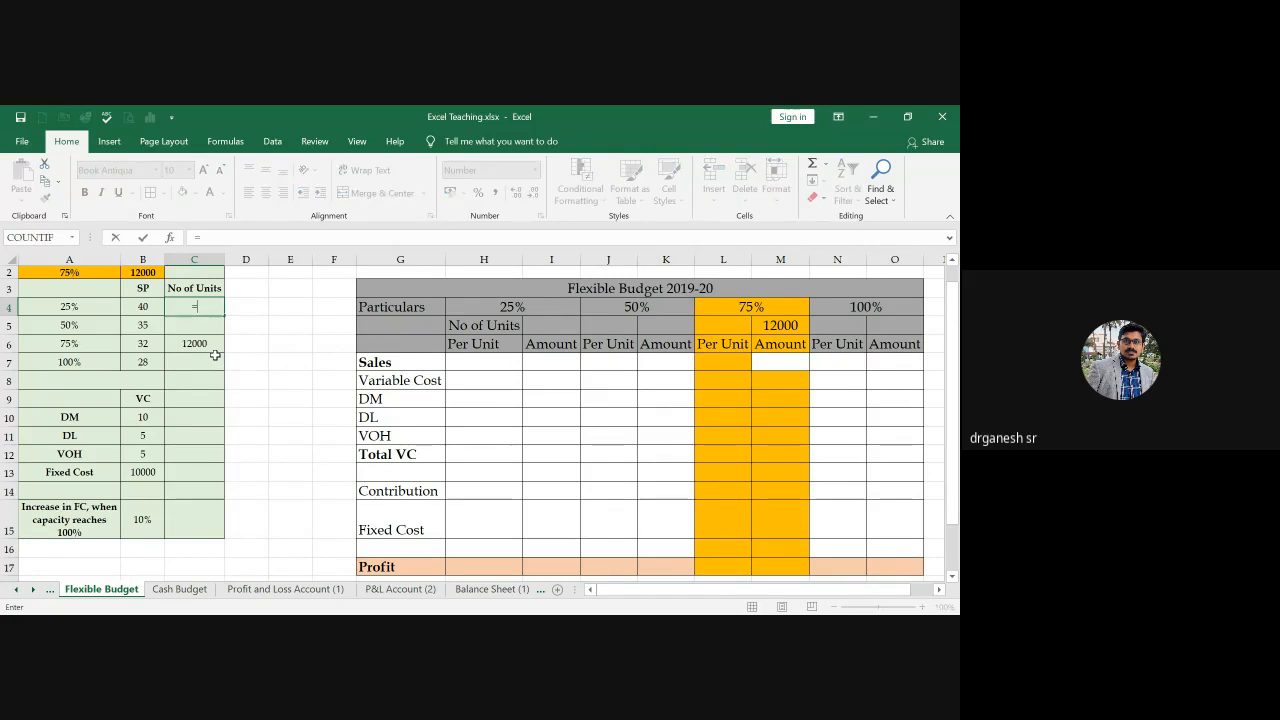
left_click(214, 351)
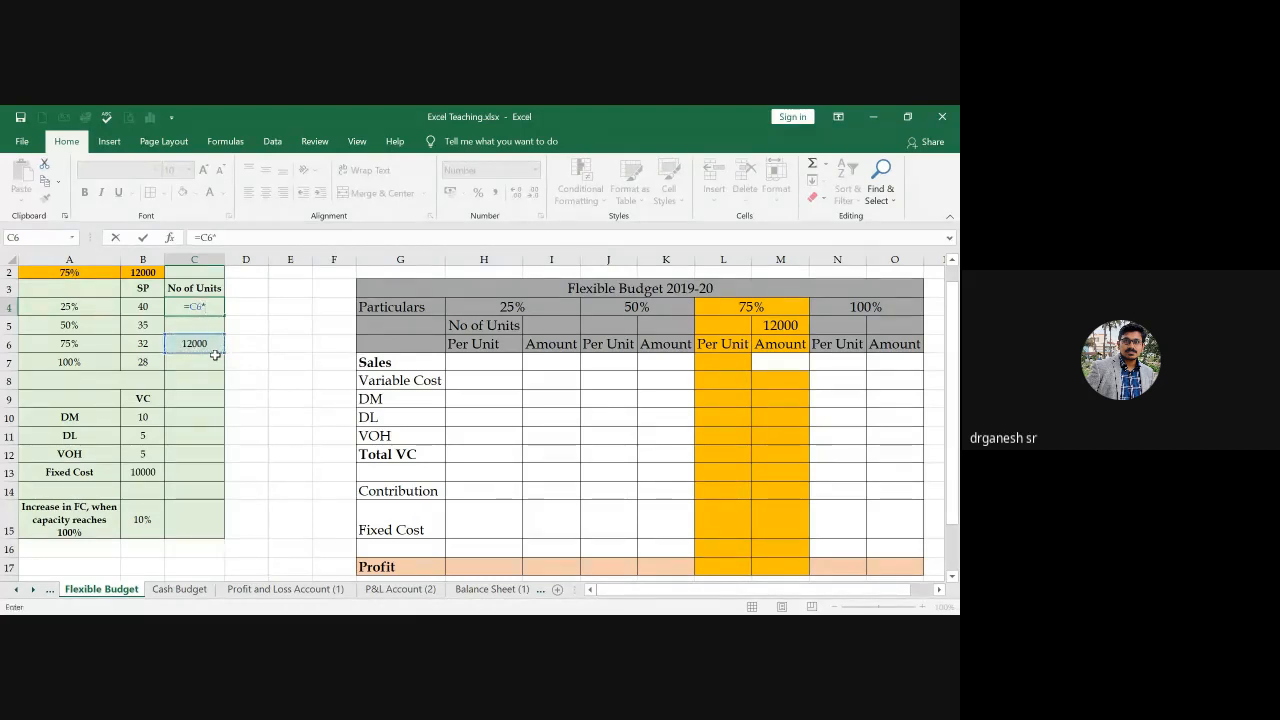
key("Left")
key("Left")
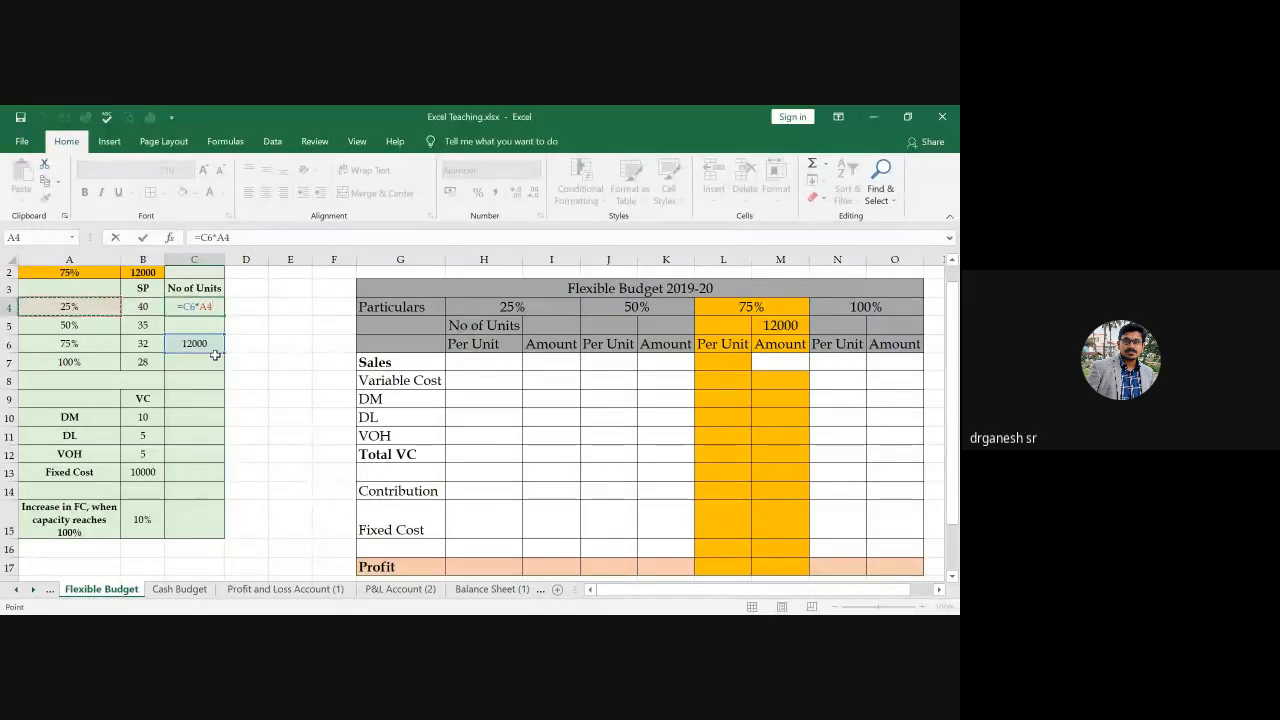
type("/")
key("Down")
key("Left")
key("Left")
key("Down")
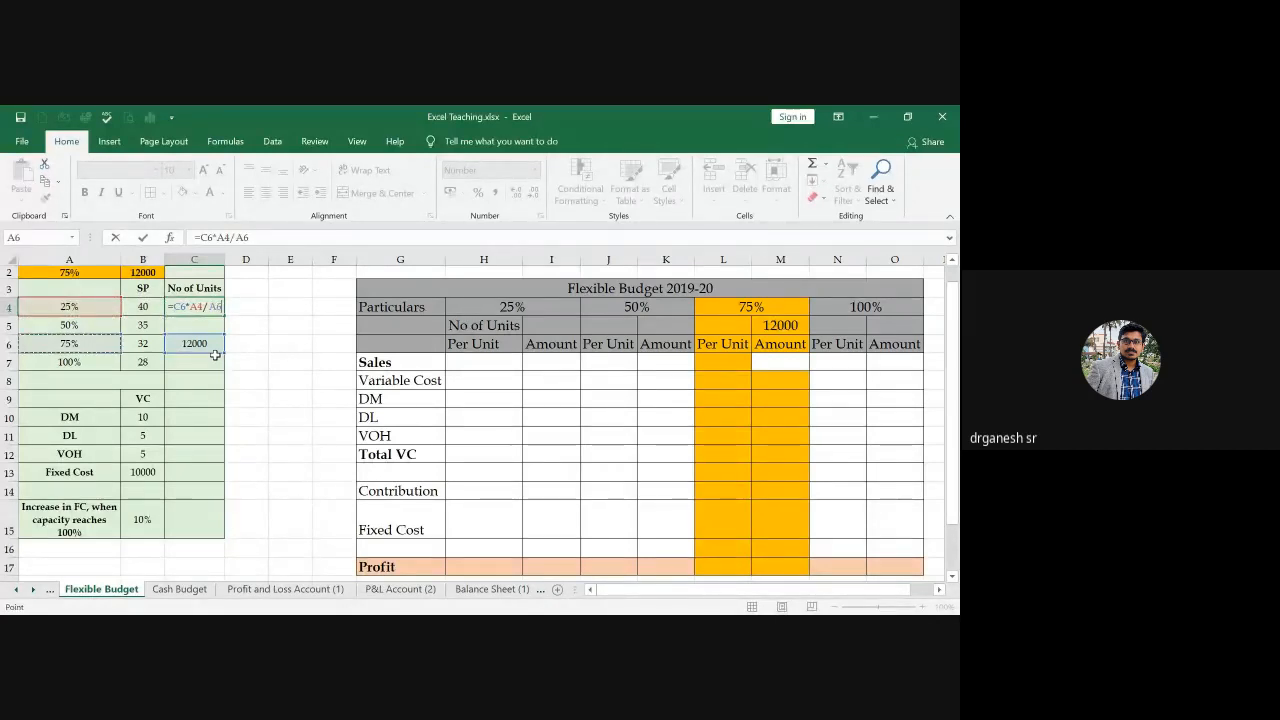
key("Return")
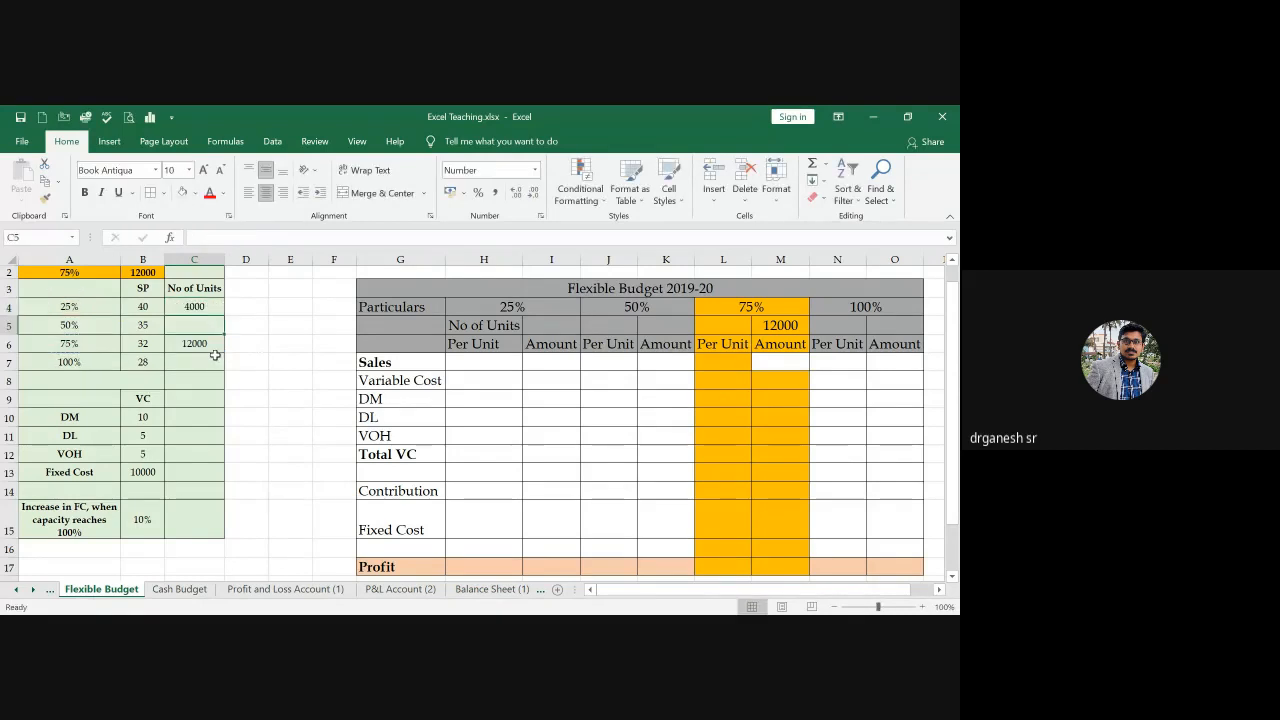
key("Up")
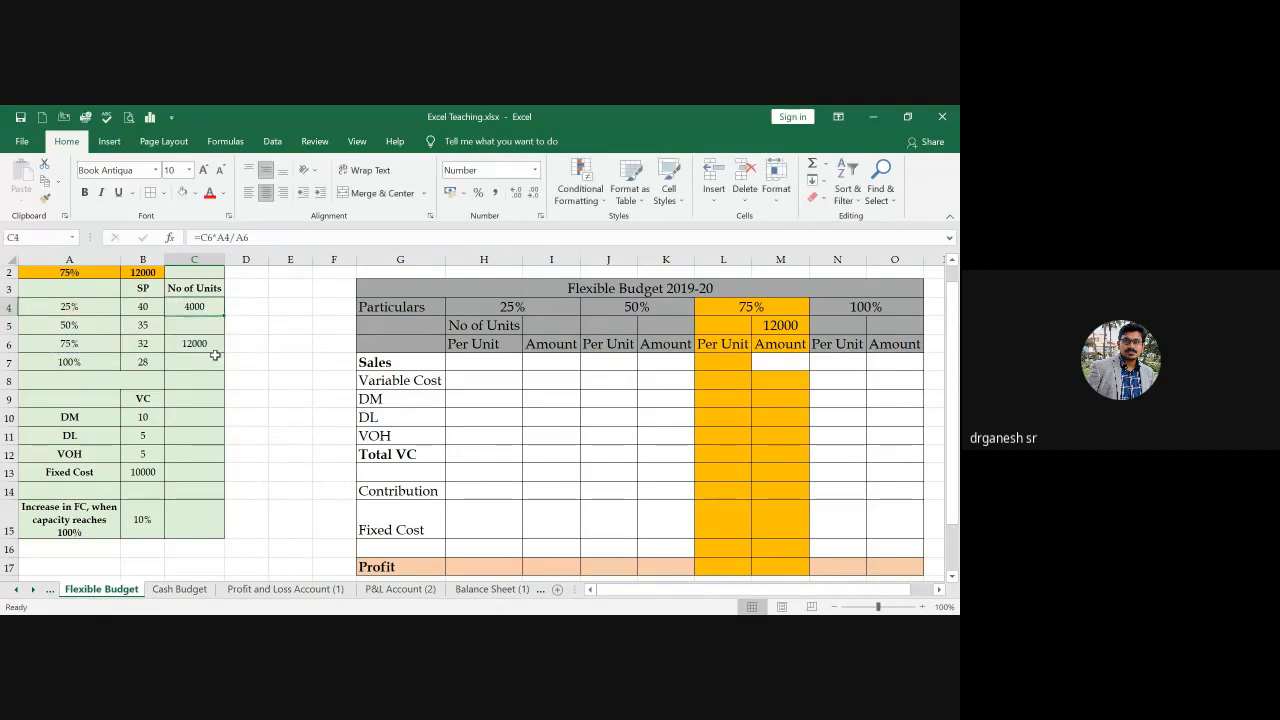
Calculate the number of units for 50% capacity in C5 with the formula =C6*A5/A6.
left_click_drag(84, 347, 168, 346)
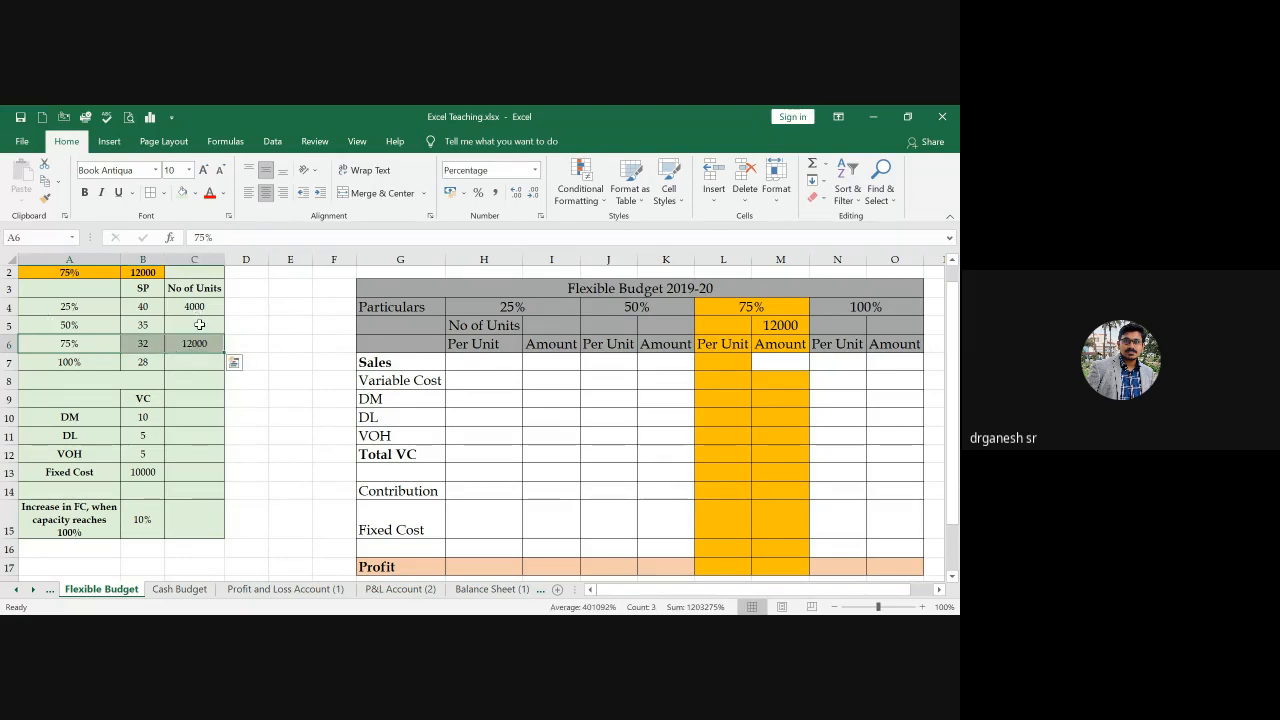
left_click(200, 326)
type("=")
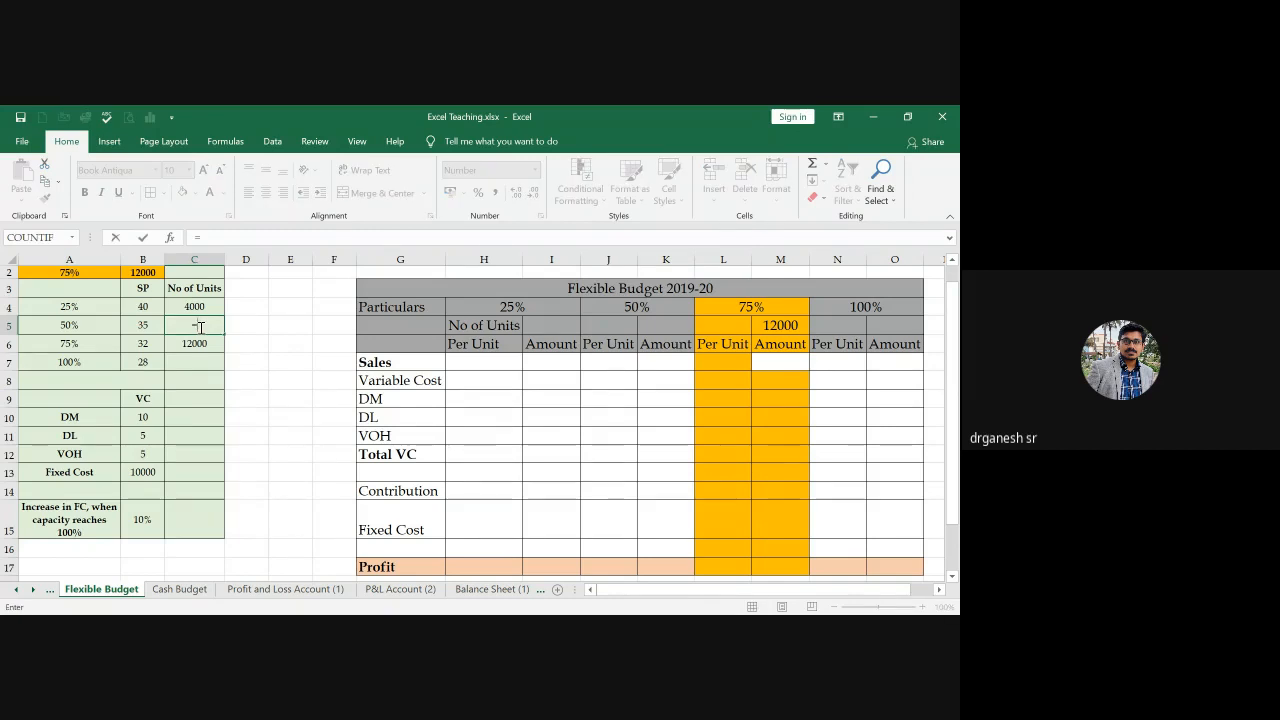
key("Down")
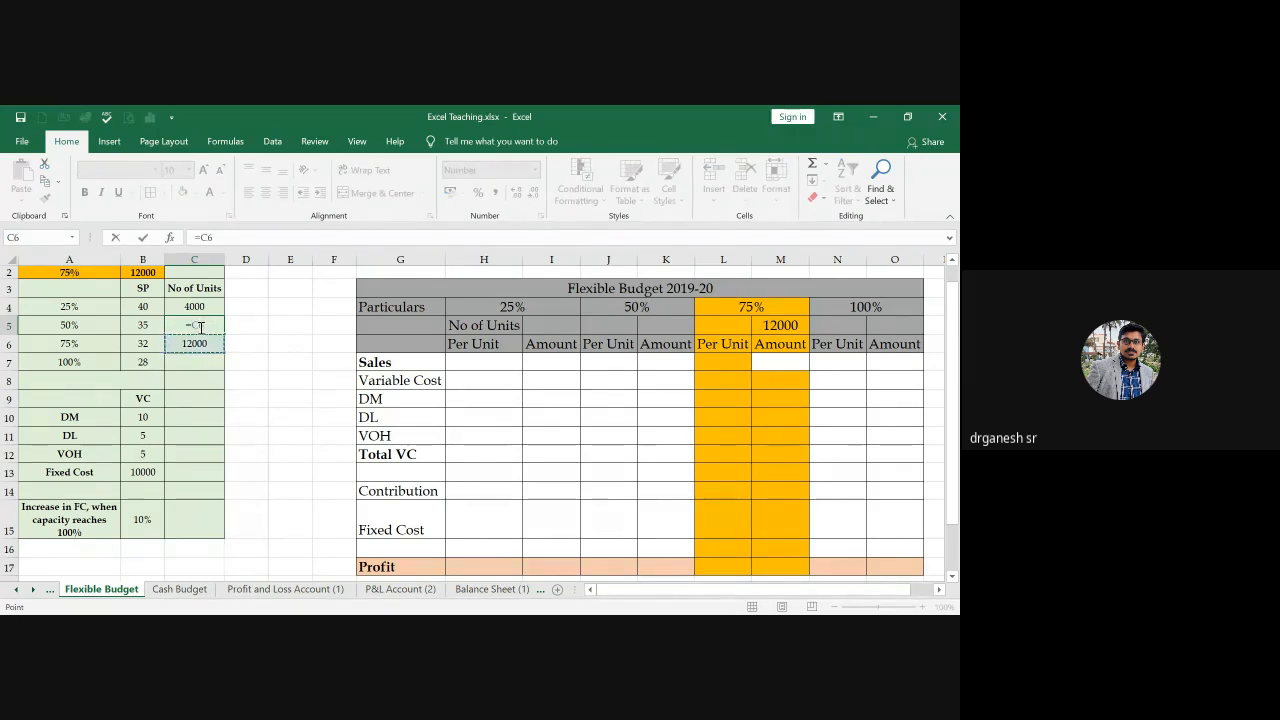
type("*")
key("Left")
key("Left")
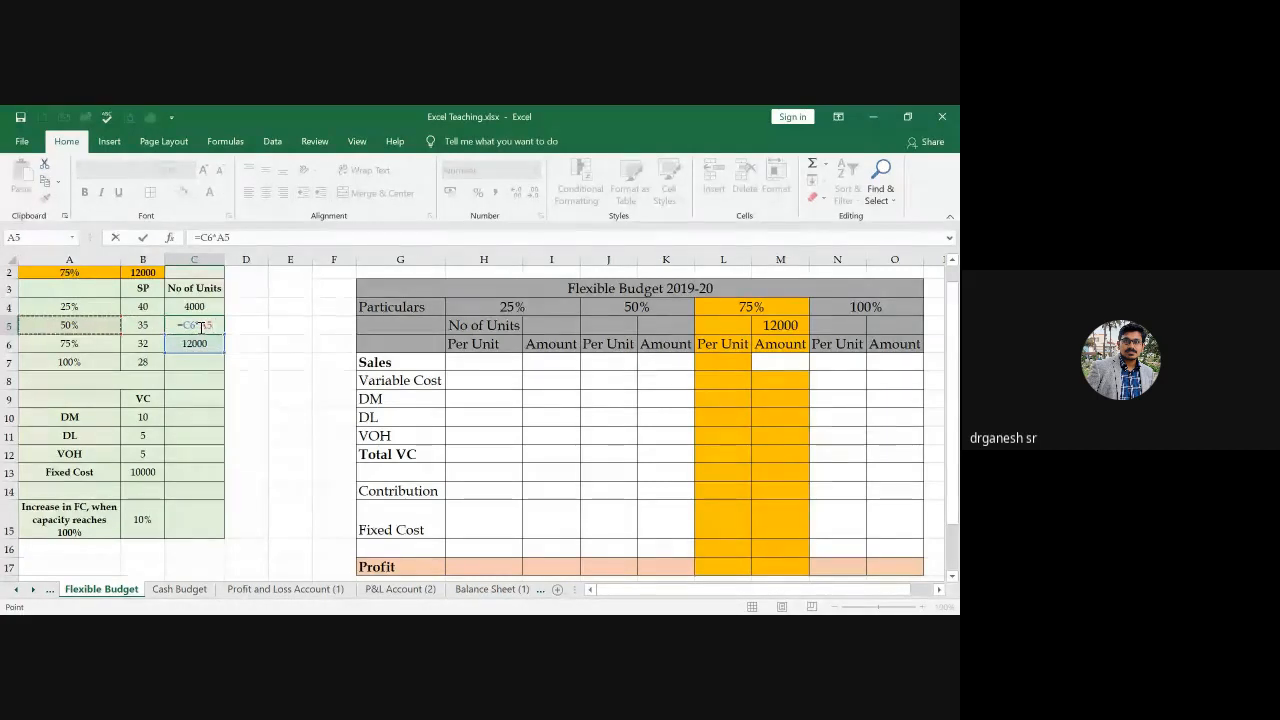
type("/")
key("Down")
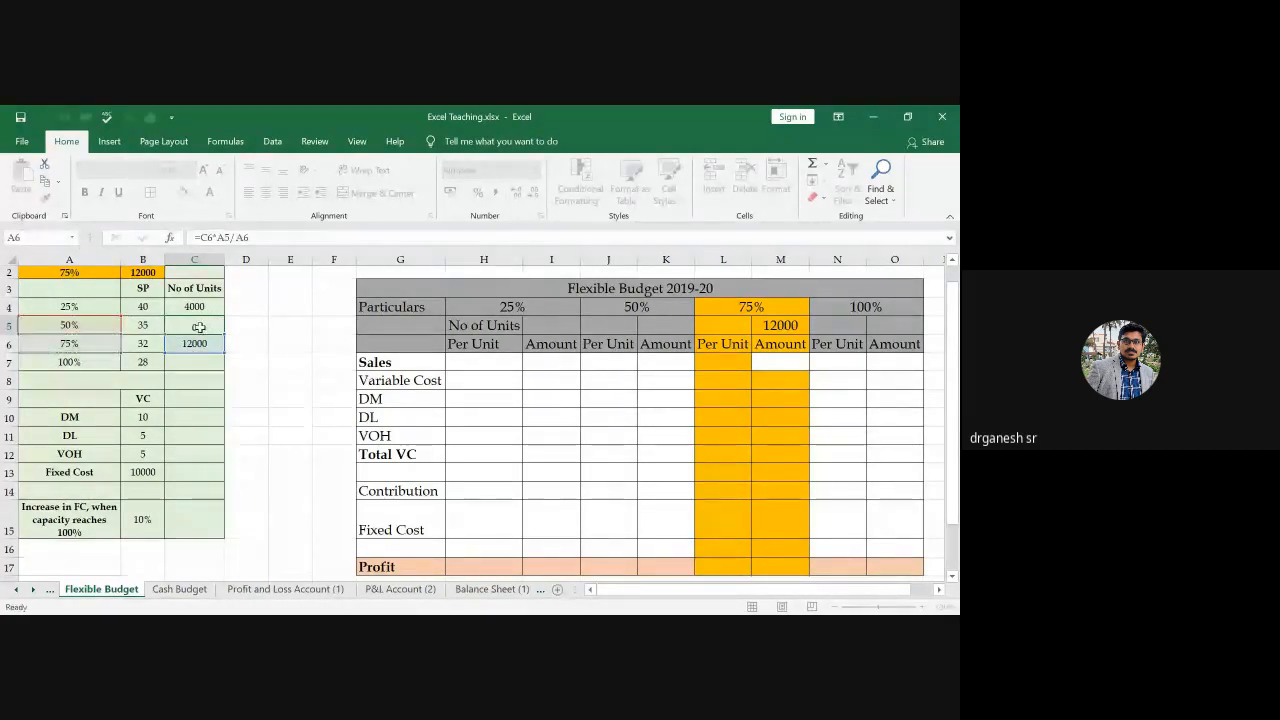
key("Return")
key("Return")
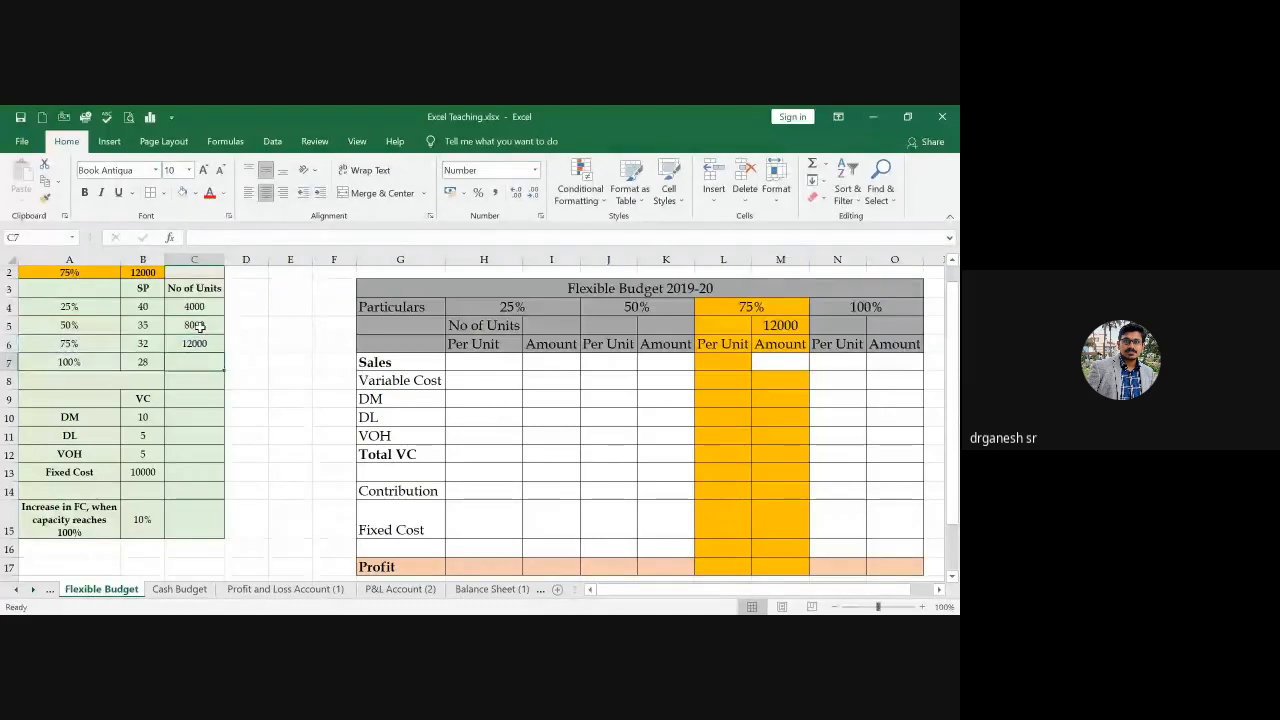
Calculate the number of units for 100% capacity in C7 with the formula =C6*A7/A6.
type("=")
key("Up")
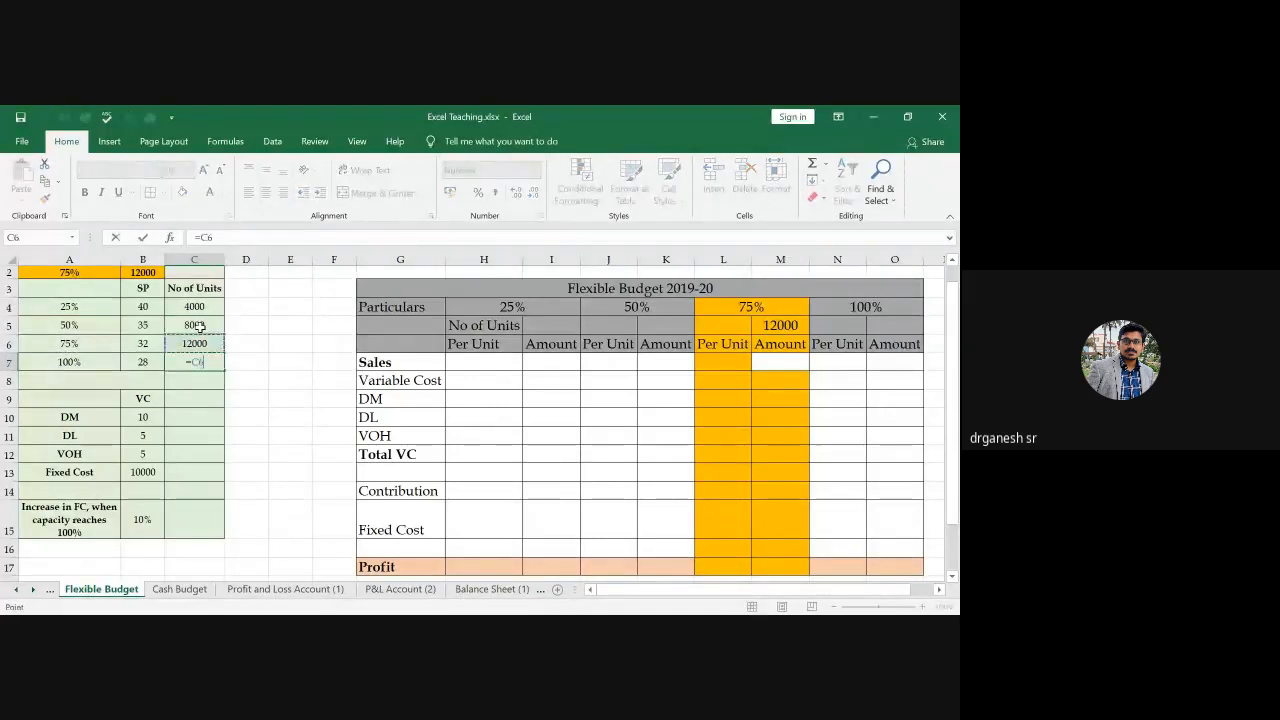
type("*")
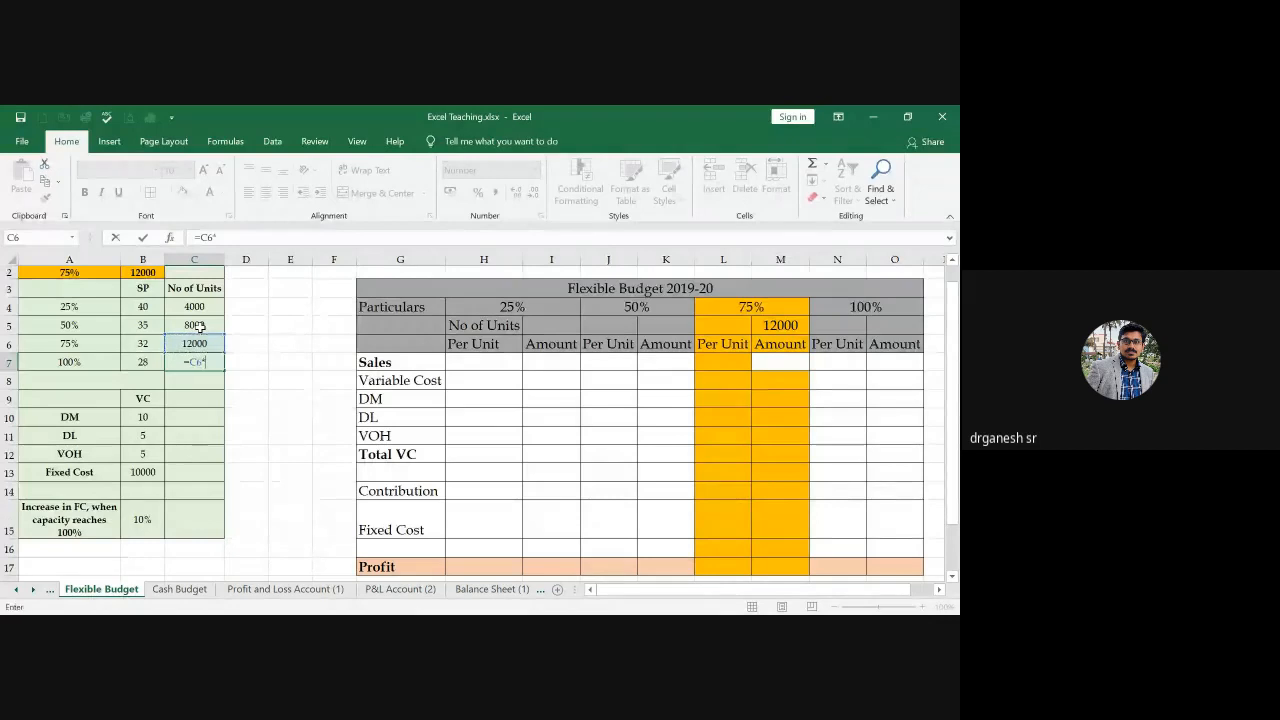
key("Up")
key("Left")
key("Left")
key("Down")
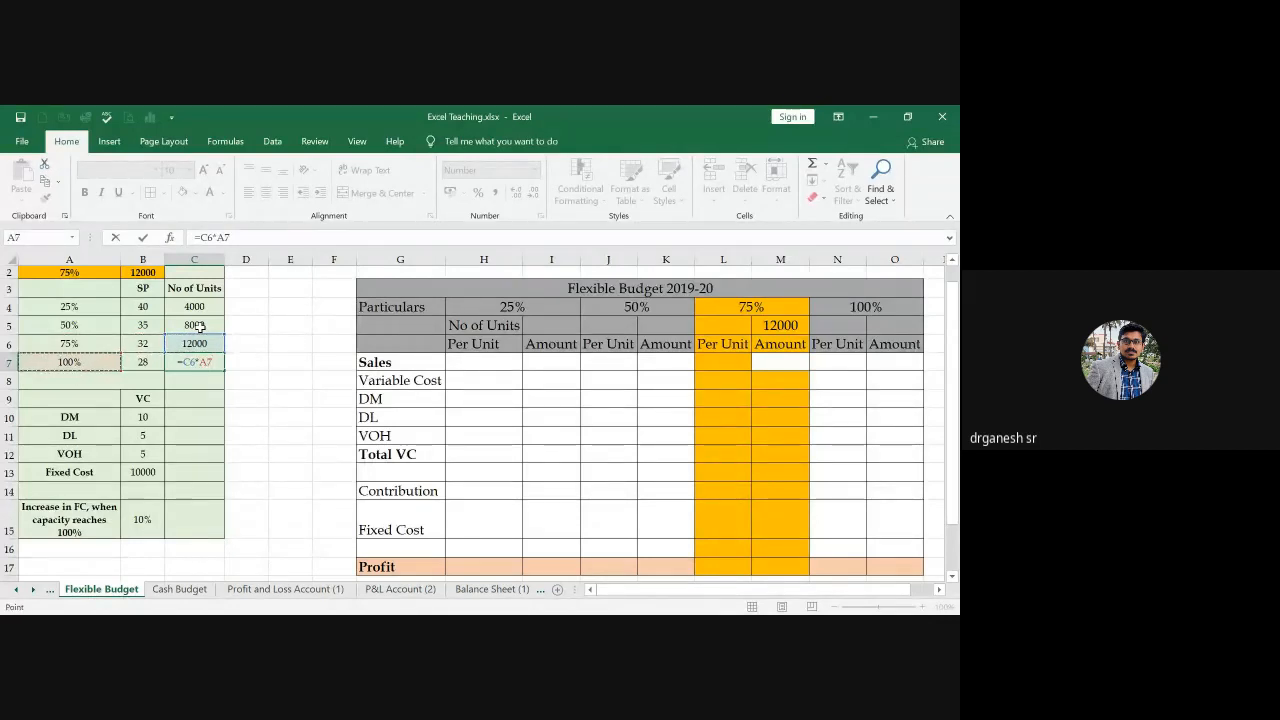
type("/")
key("Up")
key("Left")
key("Left")
key("Return")
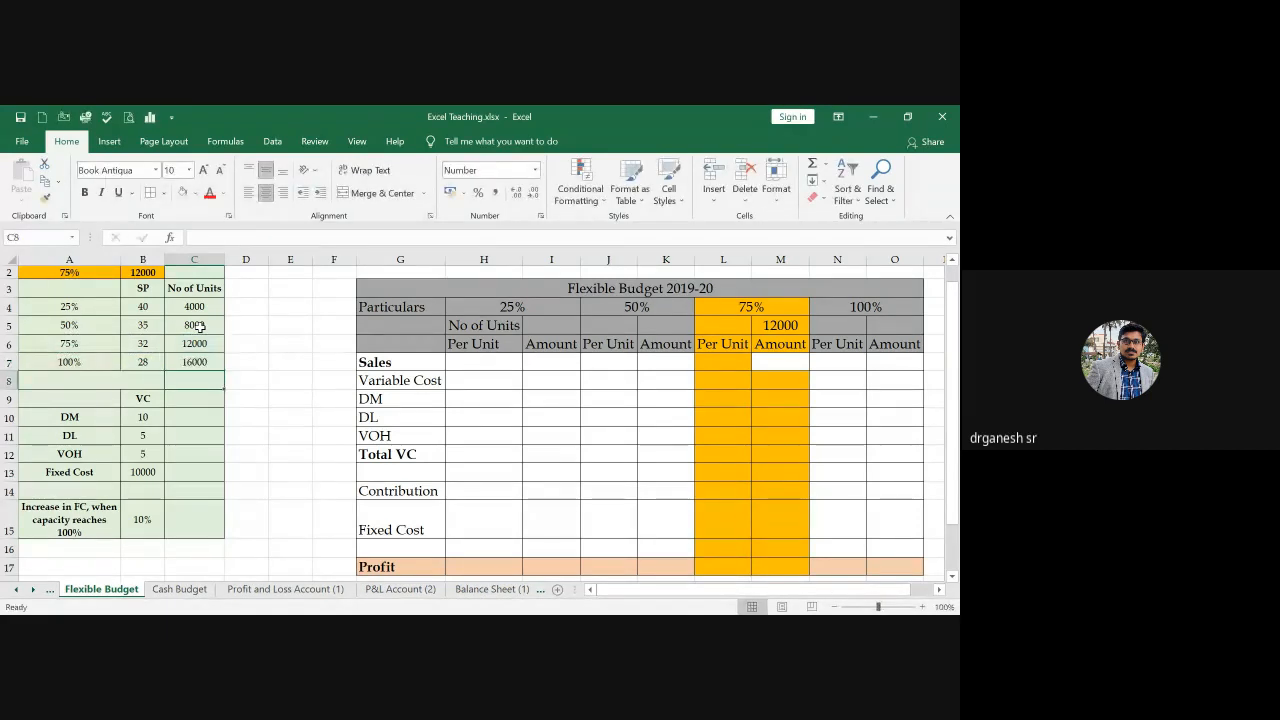
Fill the capacity, selling price and units range A4:C7 with a light gold colour.
left_click_drag(200, 306, 199, 363)
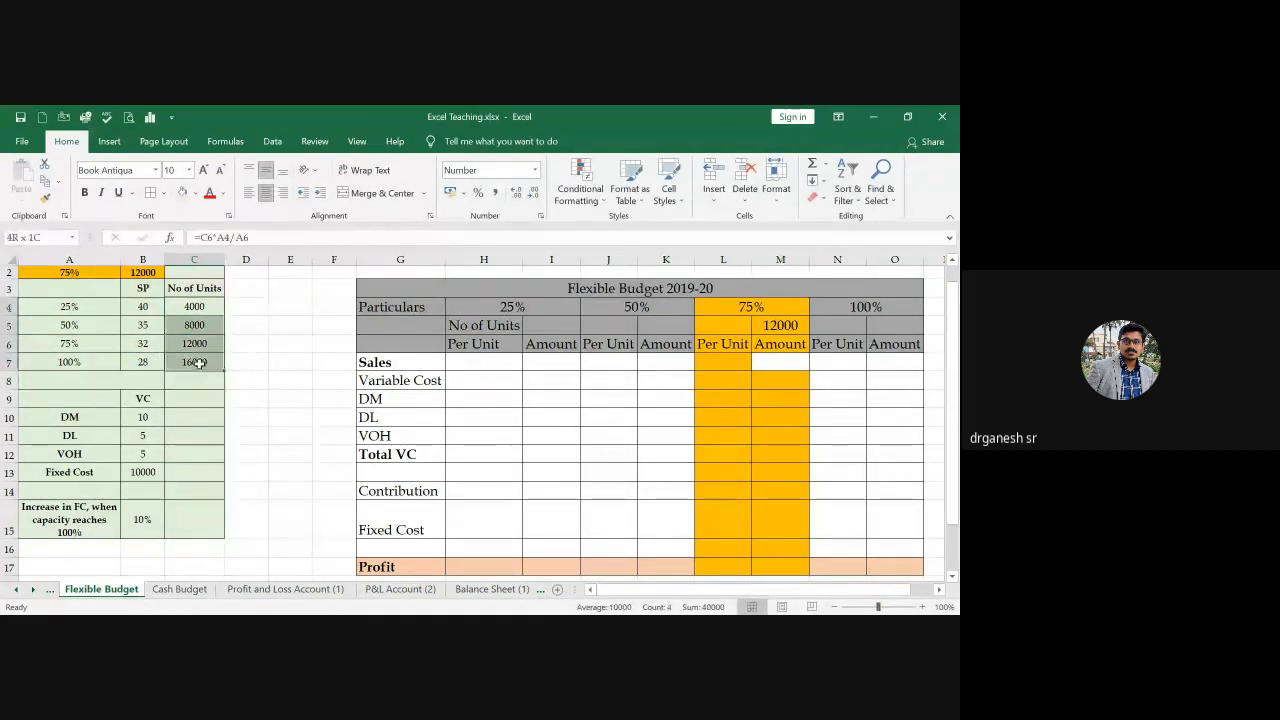
left_click_drag(55, 306, 174, 364)
left_click(197, 194)
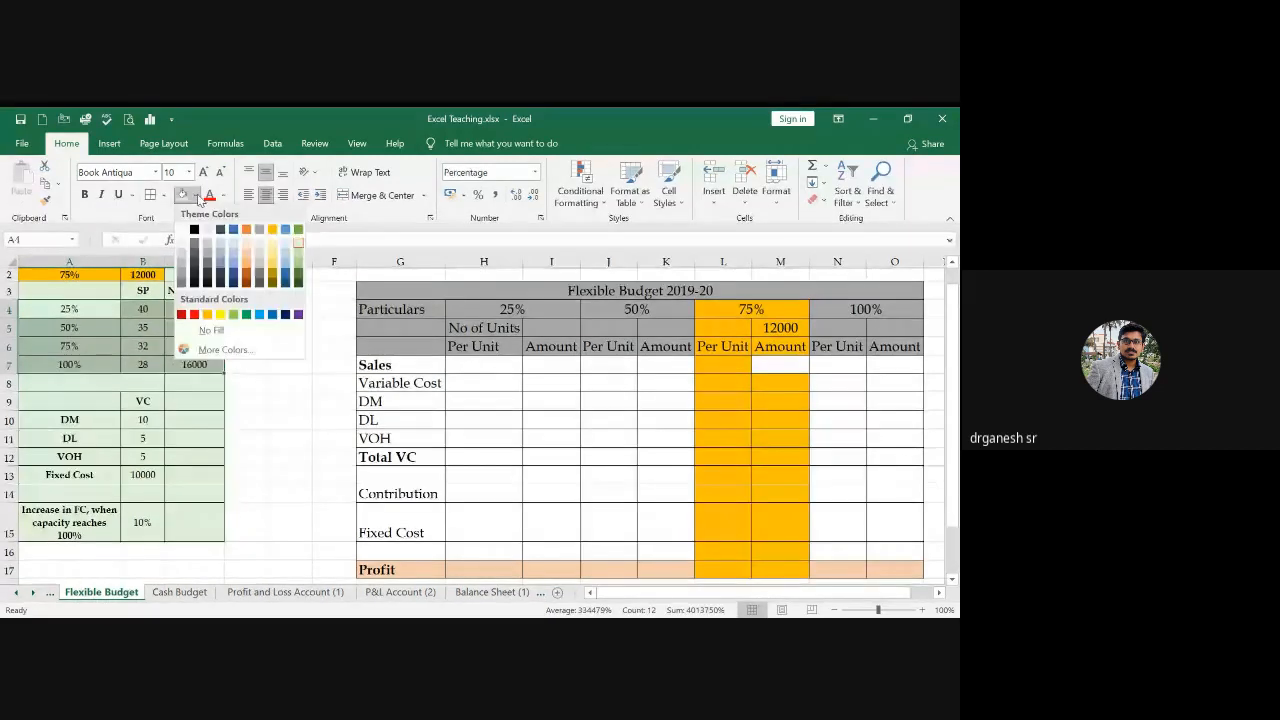
left_click(263, 250)
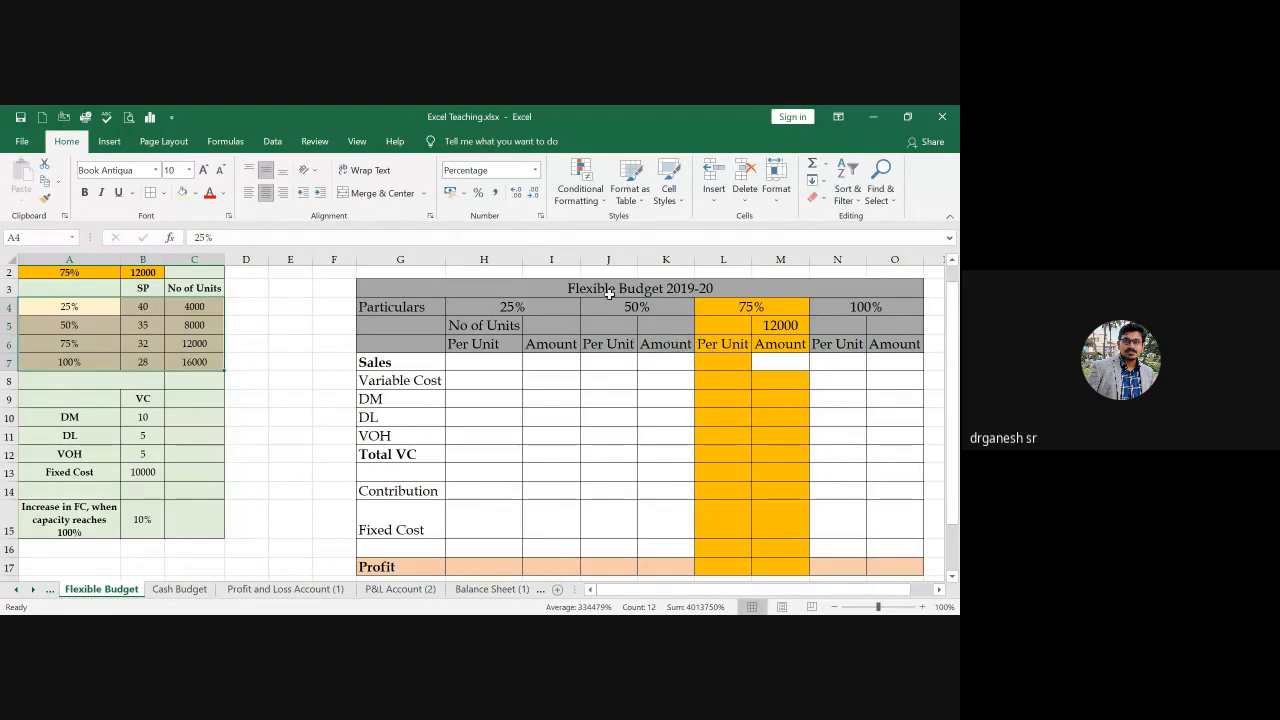
Link the number of units for 25% capacity in I5 to the input data with =C4.
left_click(187, 309)
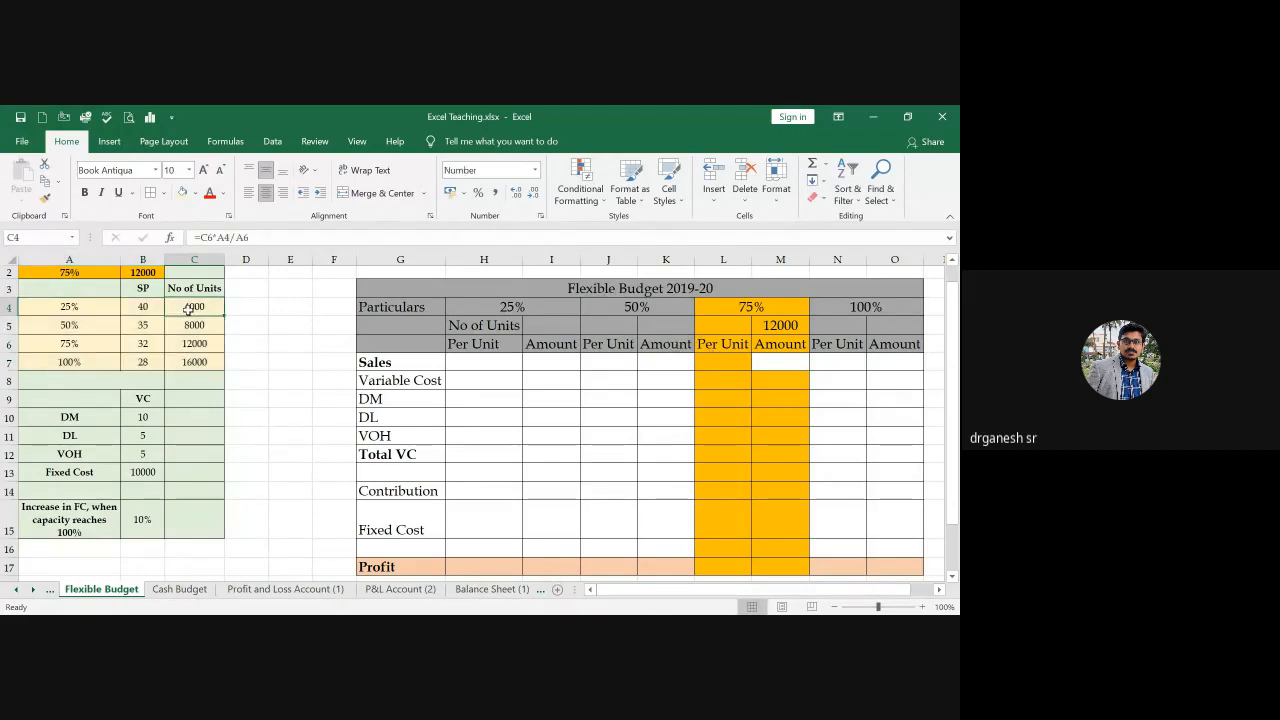
left_click(557, 323)
type("=")
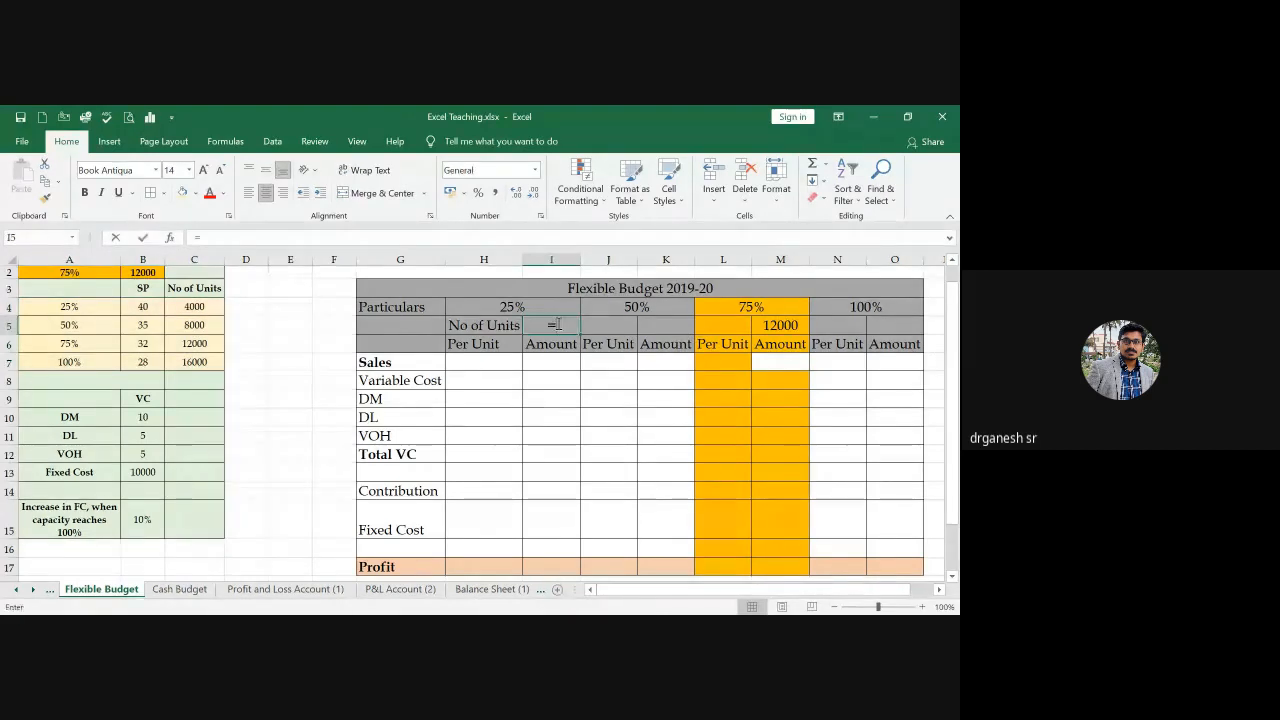
key("Left")
key("Left")
key("Left")
key("Left")
key("Left")
key("Left")
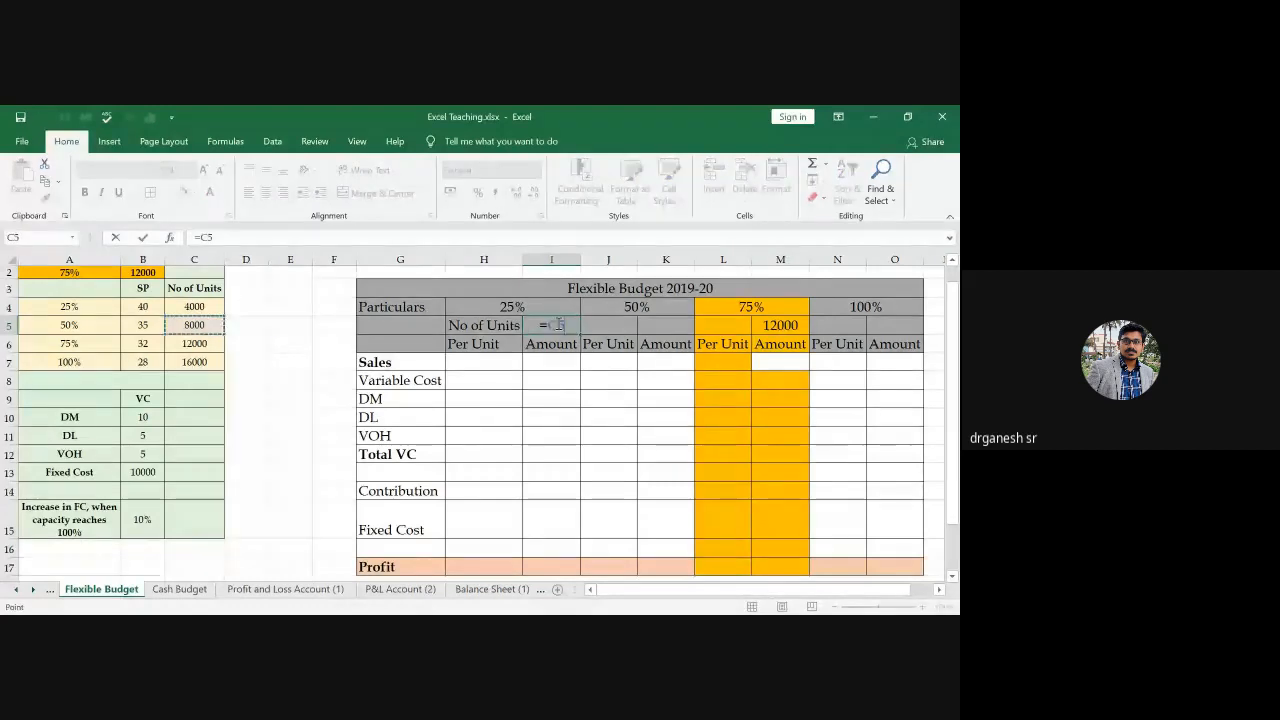
key("Up")
key("Return")
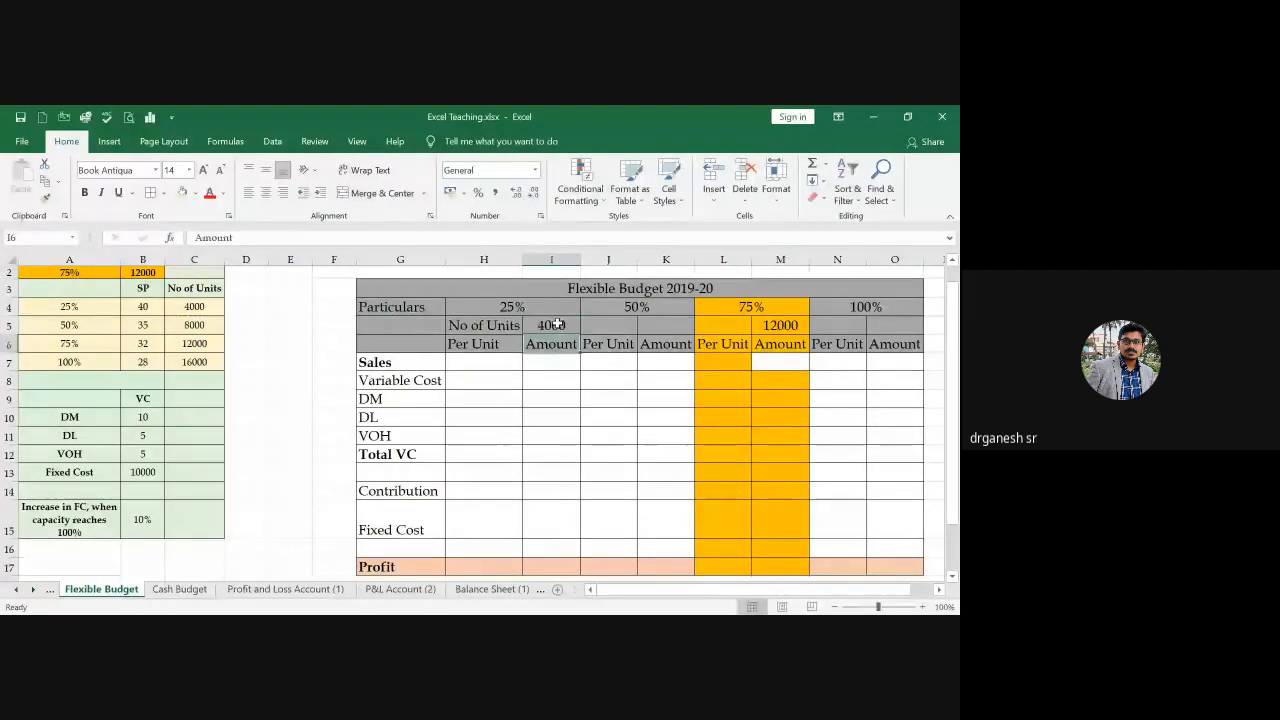
Clear the number of units for 25% capacity from I5.
left_click(641, 324)
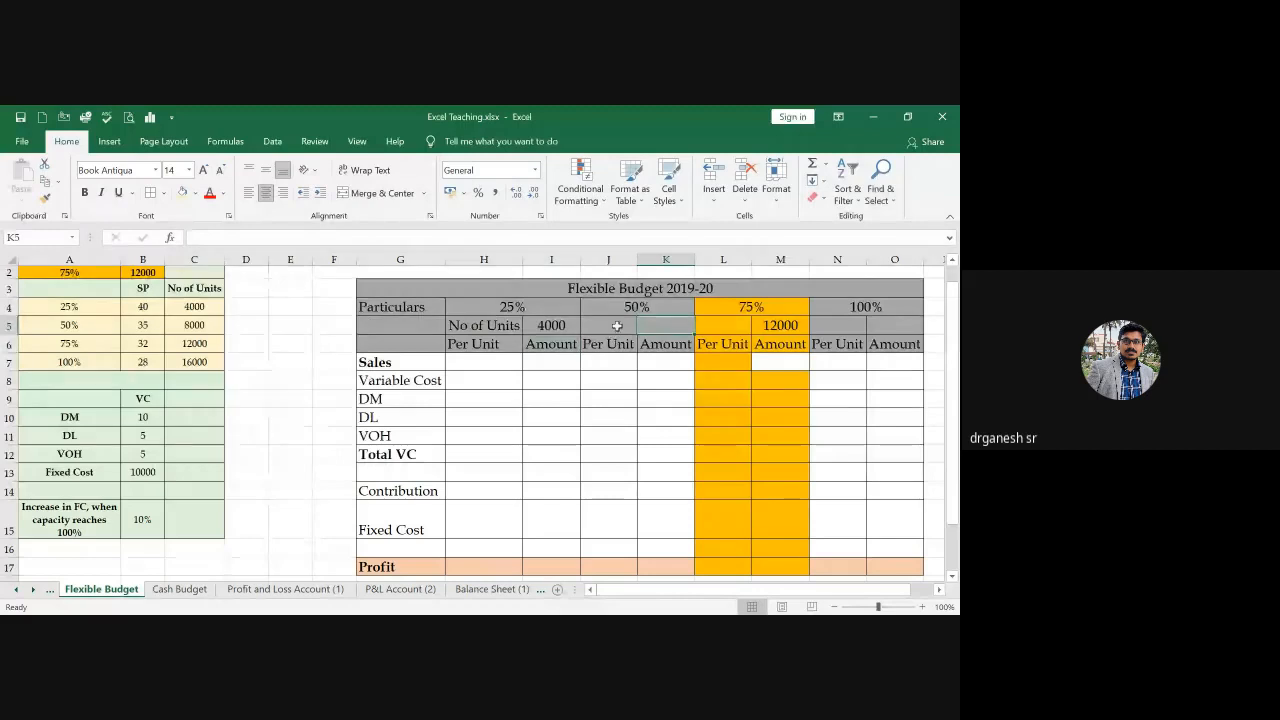
left_click(549, 325)
key("Delete")
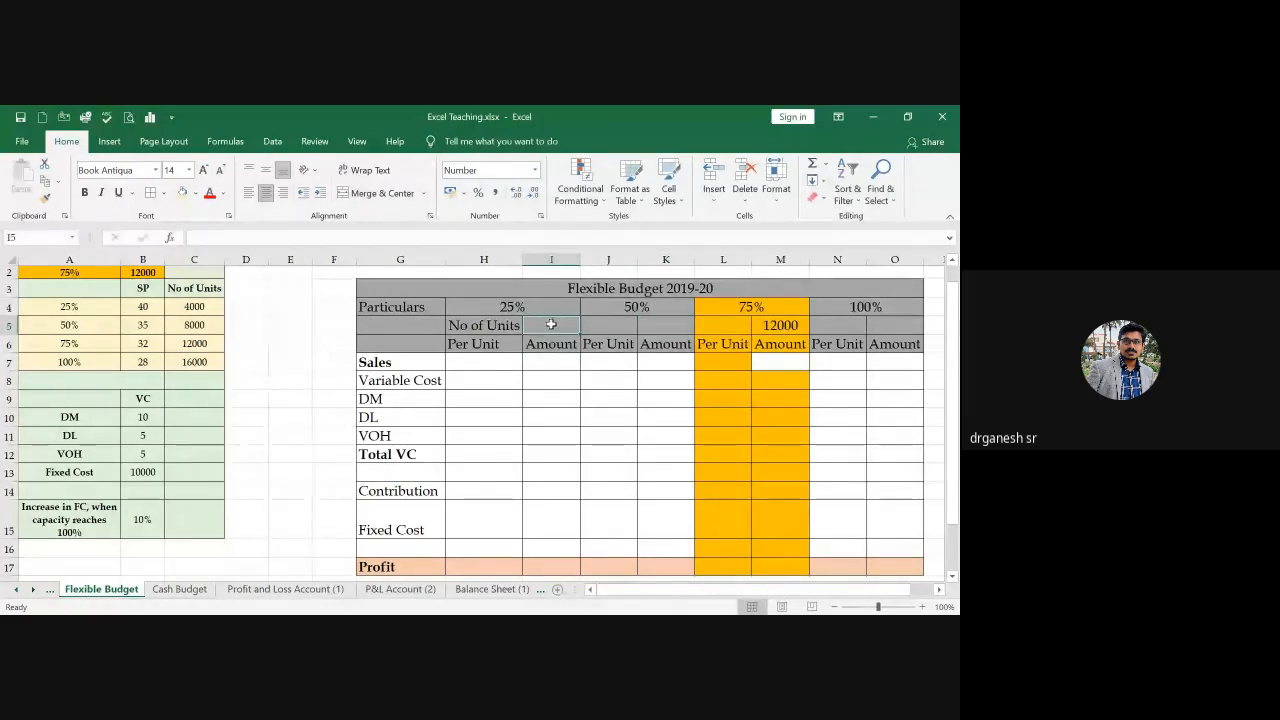
Enter the formula =C4 in I5 as the budget's number of units at 25% capacity.
type("=")
key("Left")
key("Left")
key("Left")
key("Left")
key("Left")
key("Up")
key("Return")
Link the number of units for 50% capacity in K5 to the input data with =C5.
key("Right")
key("Right")
key("Up")
type("=")
key("Left")
key("Left")
key("Left")
key("Left")
key("Left")
key("Left")
key("Left")
key("Left")
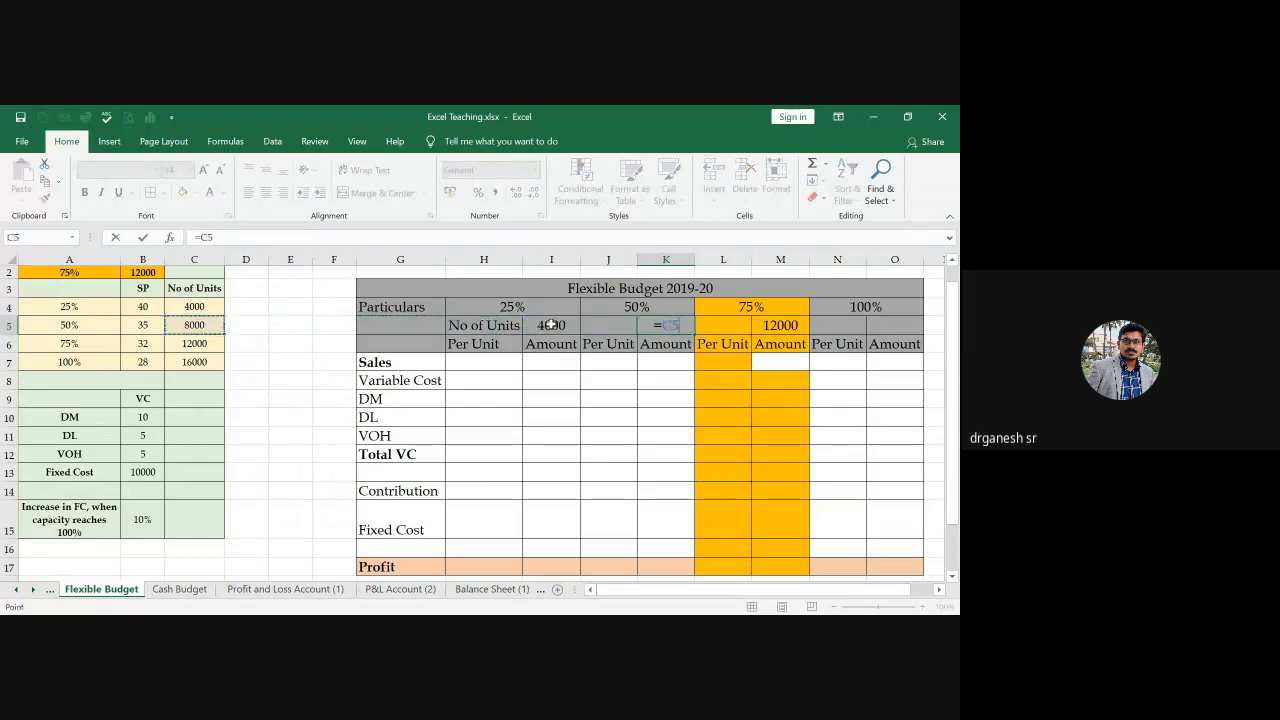
key("Return")
Link the number of units for 100% capacity in O5 to the input data with =C7.
key("Right")
key("Right")
key("Up")
key("Right")
key("Right")
type("=")
key("Left")
key("Left")
key("Left")
key("Left")
key("Left")
key("Left")
key("Left")
key("Left")
key("Left")
key("Left")
key("Left")
key("Left")
key("Left")
key("Left")
key("Right")
key("Right")
key("Down")
key("Down")
key("shift+Tab")
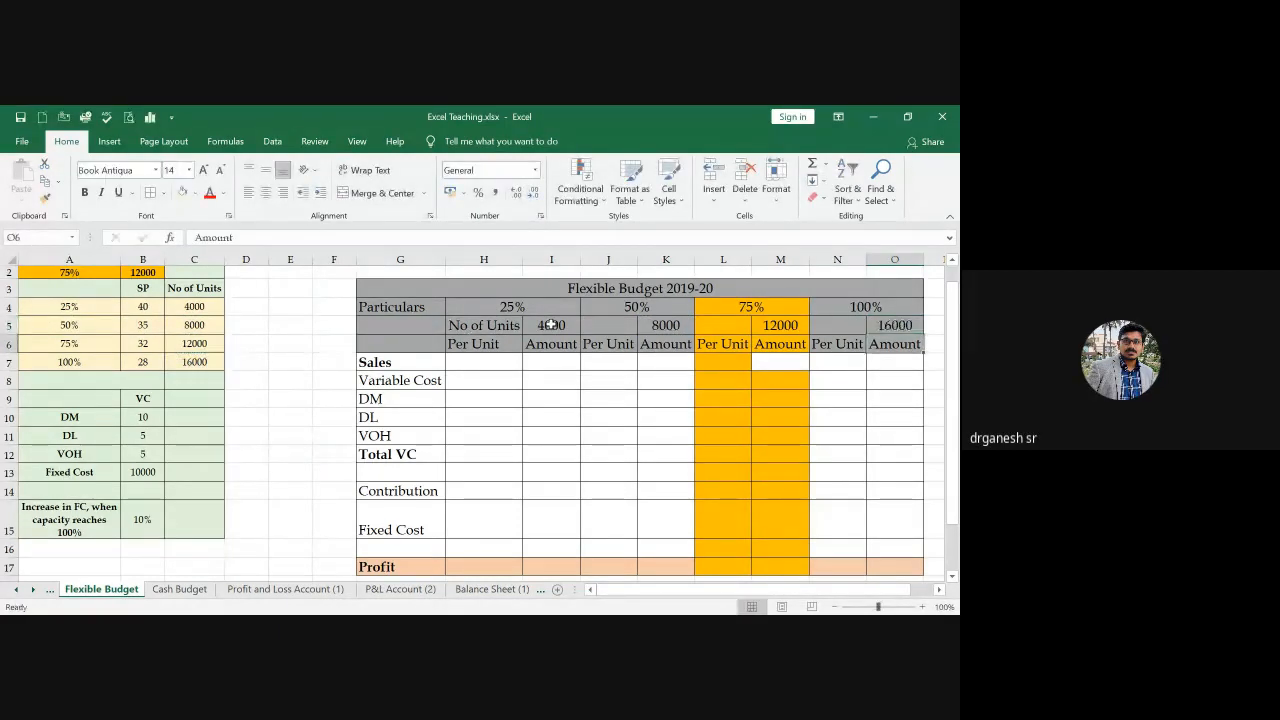
Link the Sales per-unit value for 25% capacity in H7 to its selling price with =B4.
key("Left")
key("Left")
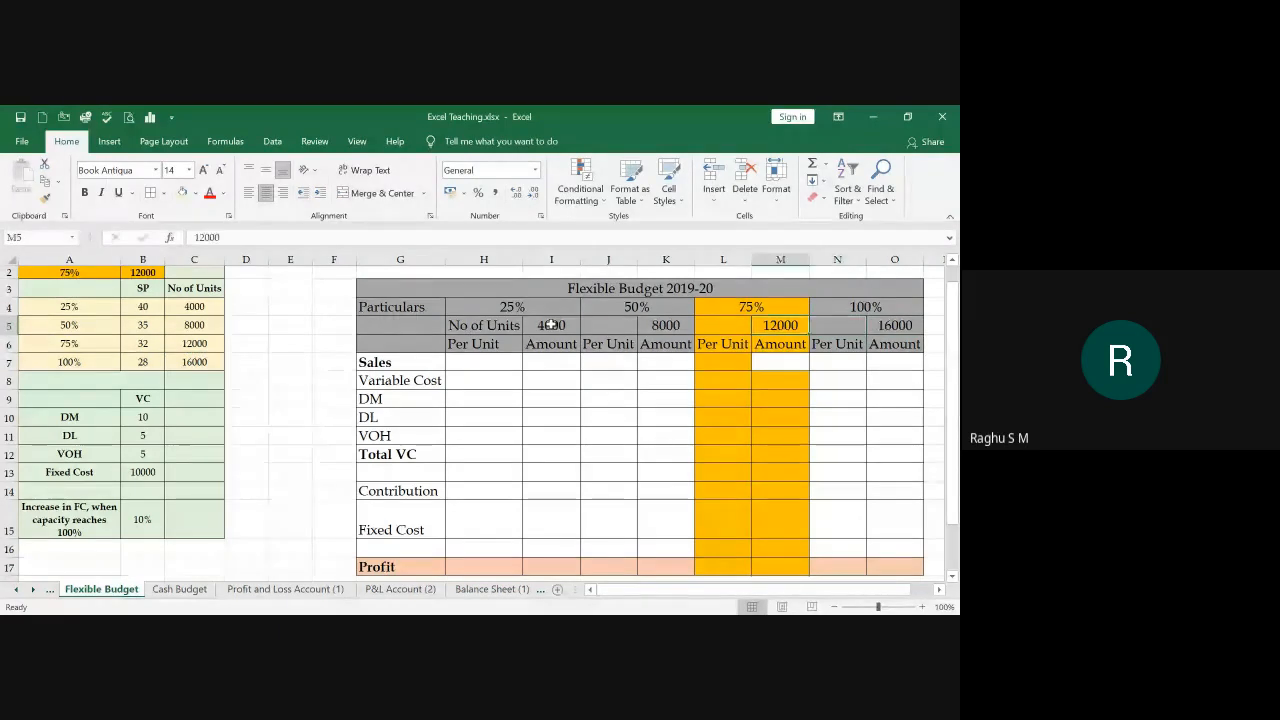
key("Down")
key("Down")
key("Left")
key("Left")
key("Left")
key("Left")
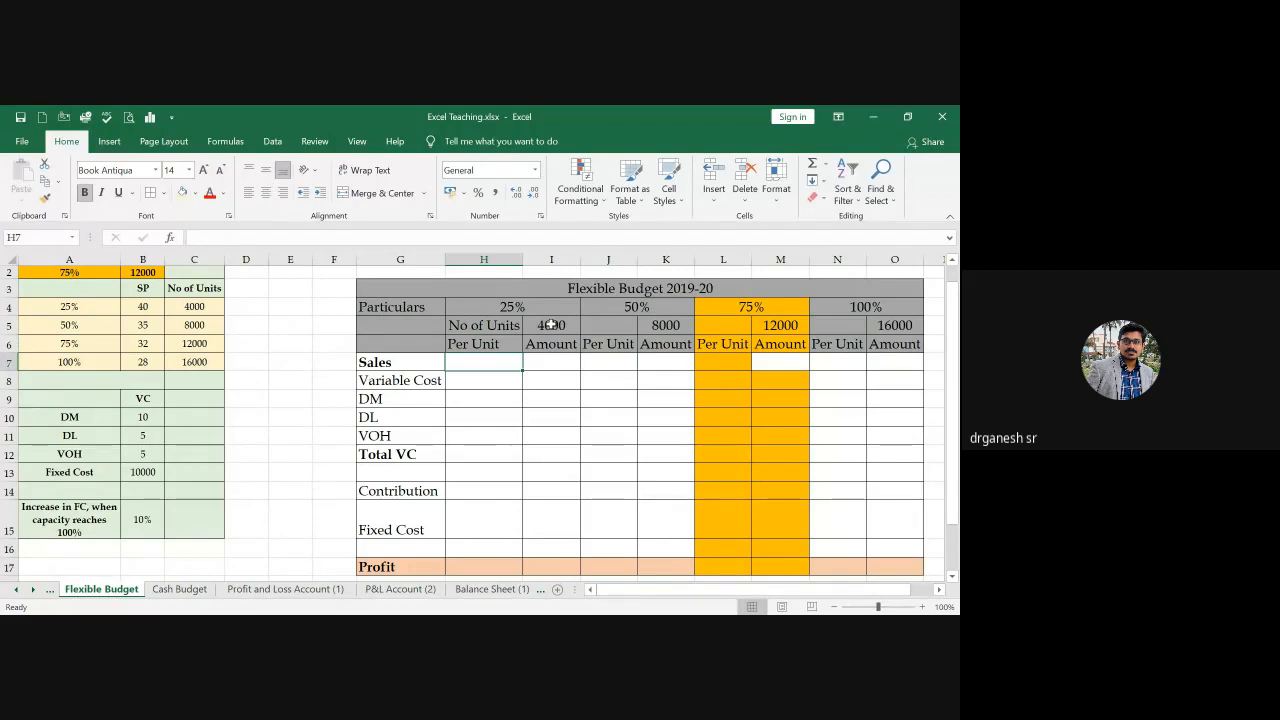
type("=")
key("Left")
key("Left")
key("Left")
key("Left")
key("Left")
key("Left")
key("Left")
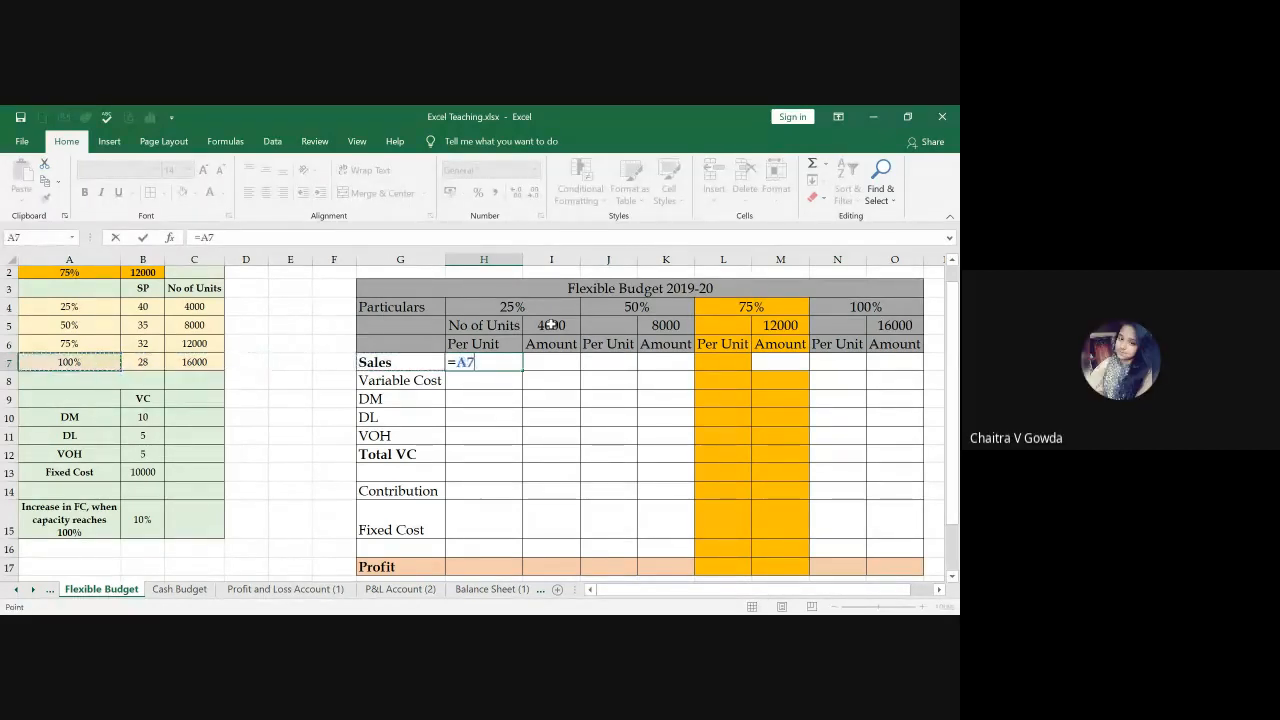
key("Up")
key("Up")
key("Right")
key("Up")
key("Return")
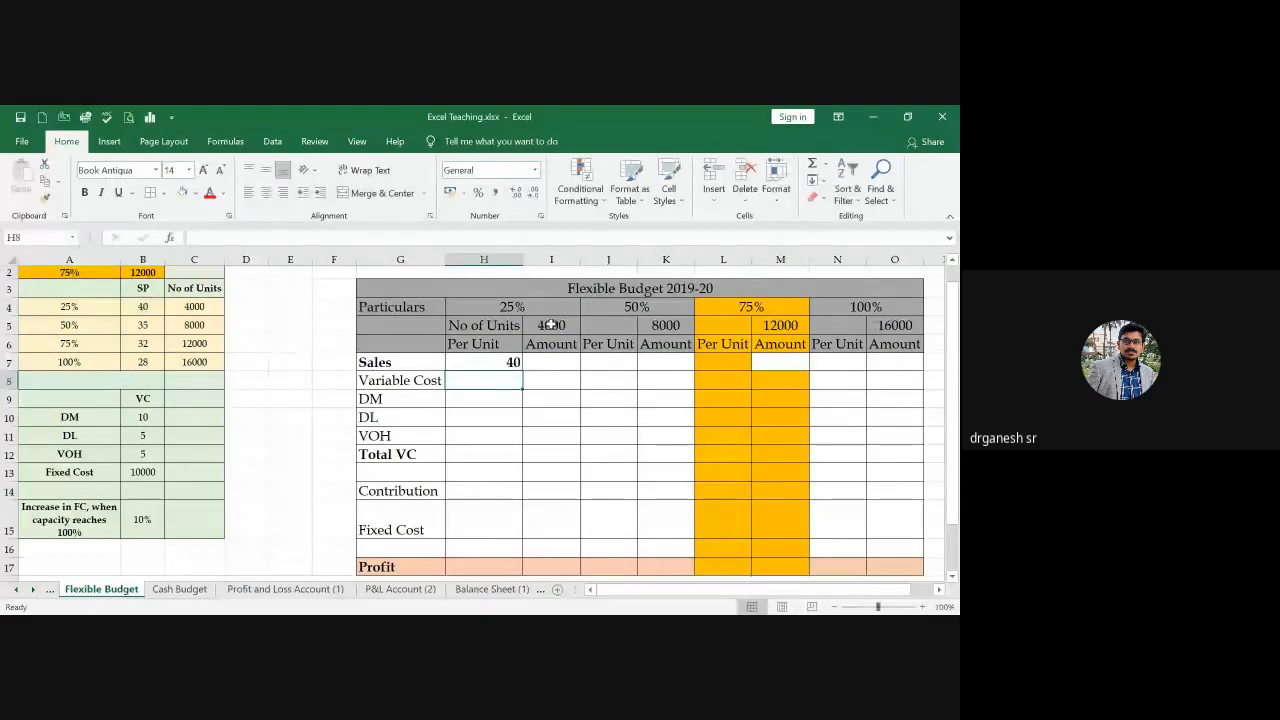
Link the Sales per-unit value for 50% capacity in J7 to its selling price with =B5.
key("Up")
key("Right")
key("Right")
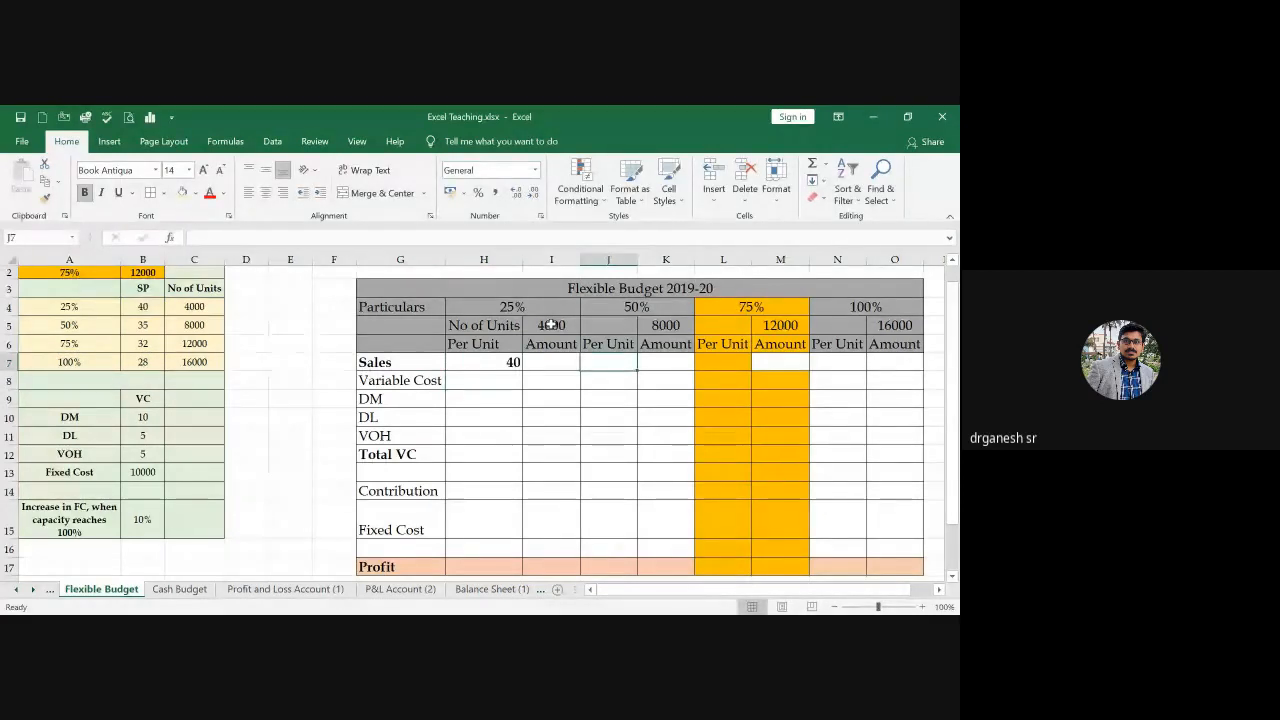
type("=")
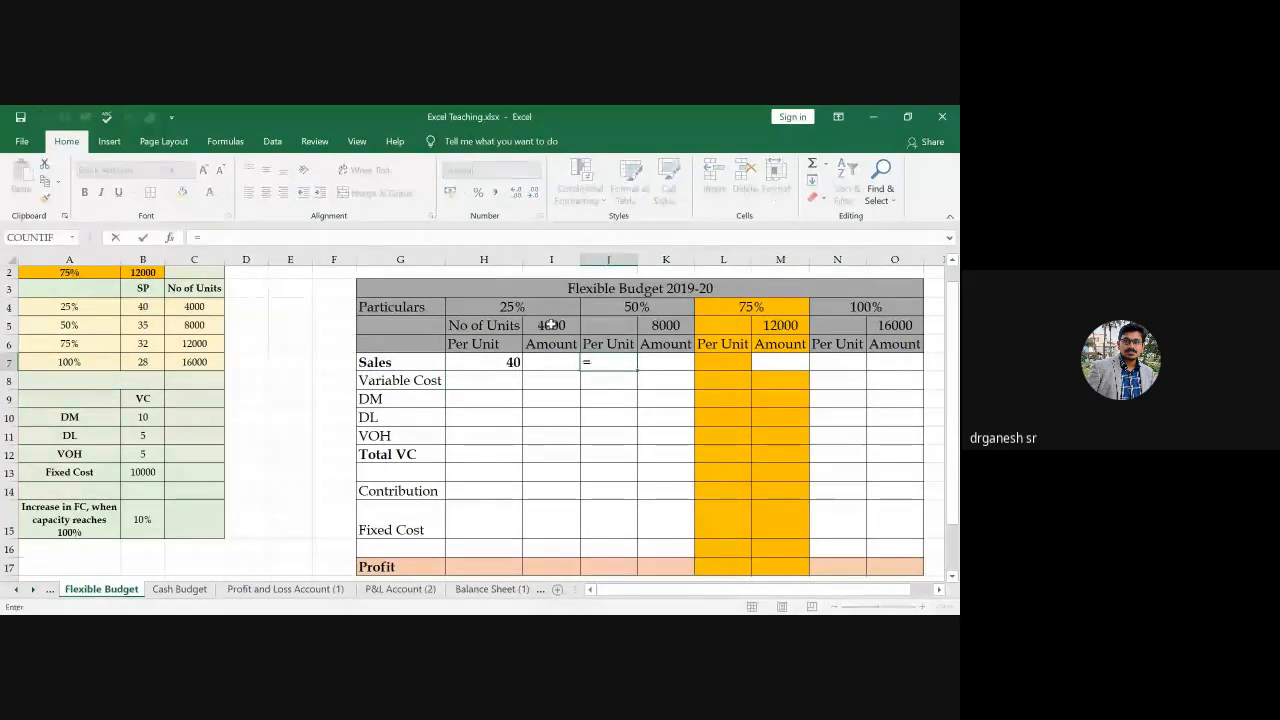
key("Left")
key("Left")
key("Left")
key("Left")
key("Left")
key("Left")
key("Left")
key("Left")
key("Up")
key("Up")
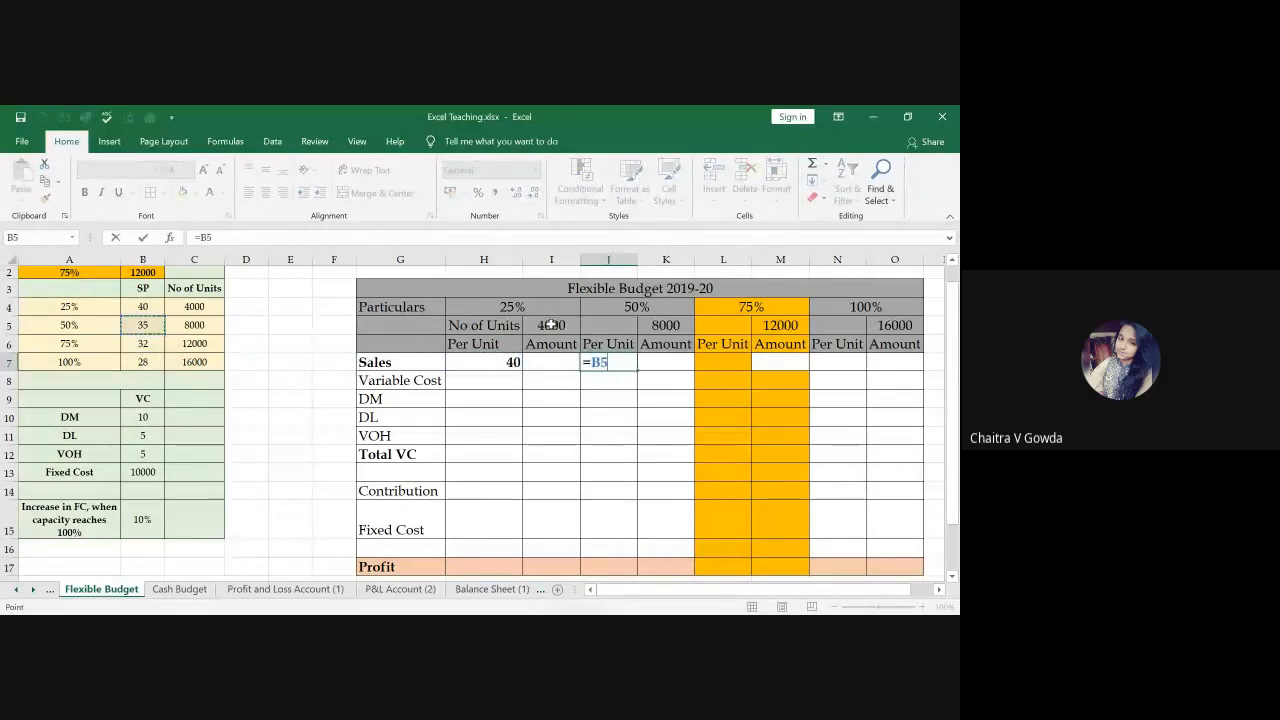
key("Return")
Link the Sales per-unit value for 75% capacity in L7 to its selling price with =B6.
key("Right")
key("Right")
key("Up")
type("=")
key("Left")
key("Left")
key("Left")
key("Left")
key("Left")
key("Left")
key("Left")
key("Left")
key("Left")
key("Left")
key("Up")
key("Return")
Link the Sales per-unit value for 100% capacity in N7 to its selling price with =B7.
key("Right")
key("Right")
key("Up")
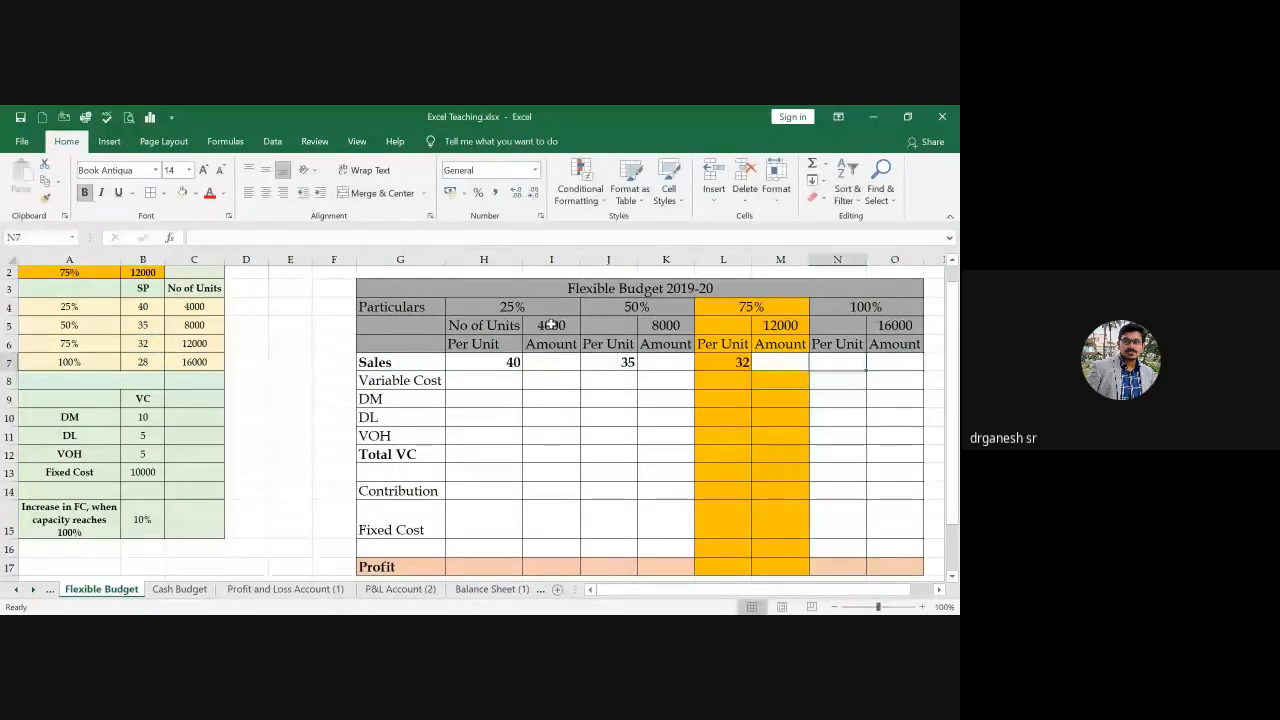
type("=")
key("Left")
key("Left")
key("Left")
key("Left")
key("Left")
key("Left")
key("Left")
key("Left")
key("Left")
key("Left")
key("Left")
key("Left")
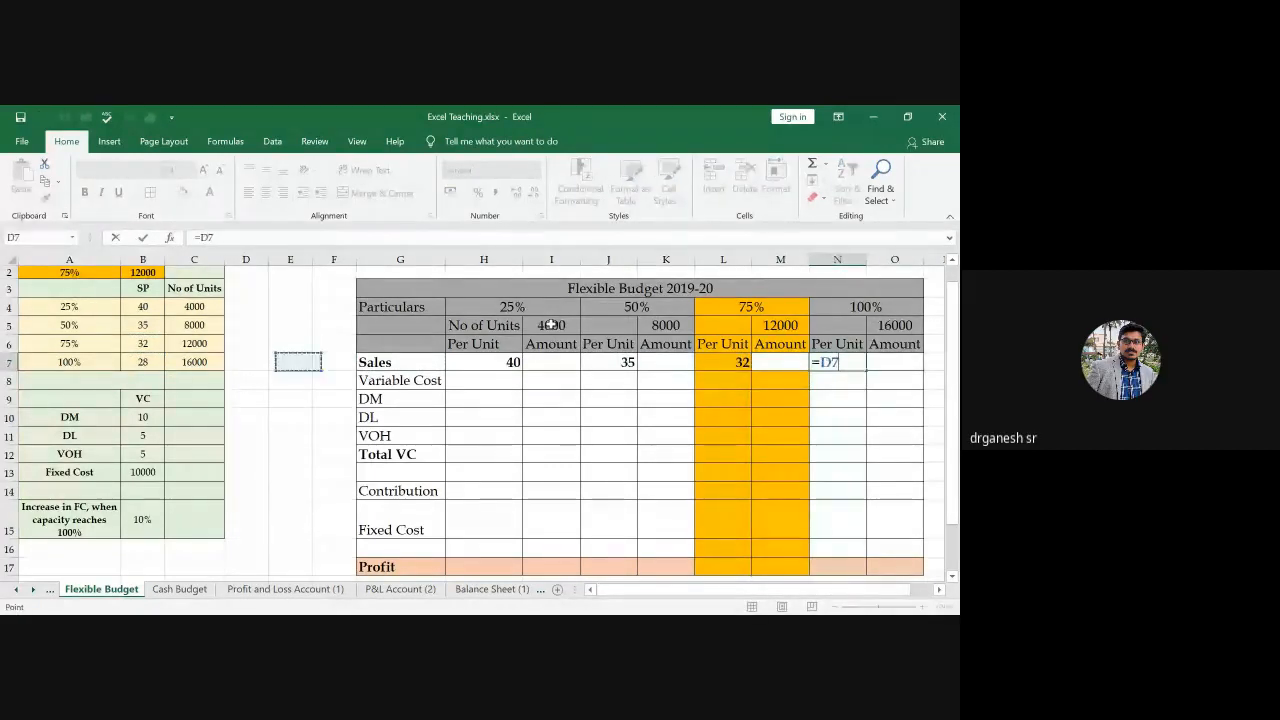
key("Return")
key("Down")
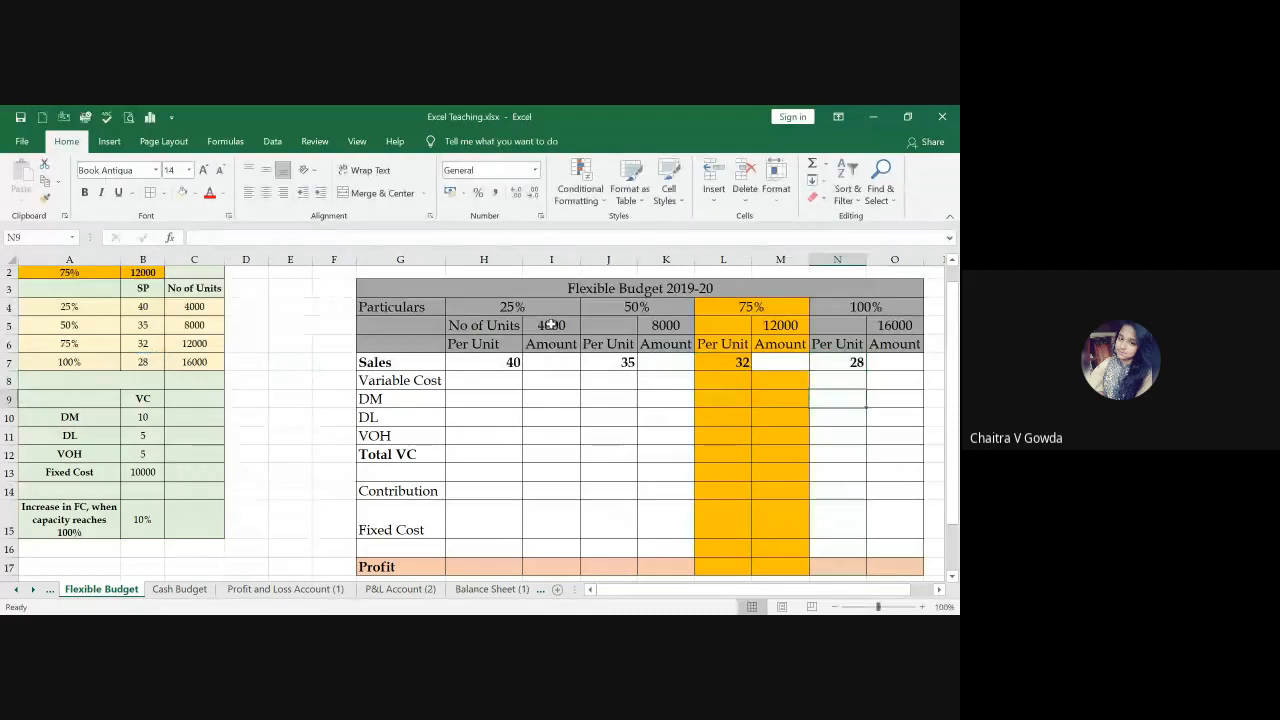
Copy the DM, DL and VOH unit costs from B10:B12 into the 25% capacity per-unit cells H9:H11.
key("Left")
key("Left")
key("Down")
key("Down")
key("Left")
key("Left")
key("Left")
key("Left")
key("Up")
key("Up")
key("Up")
key("Up")
key("Down")
key("Down")
key("Down")
key("Left")
key("Left")
key("Left")
key("Left")
key("Left")
key("Left")
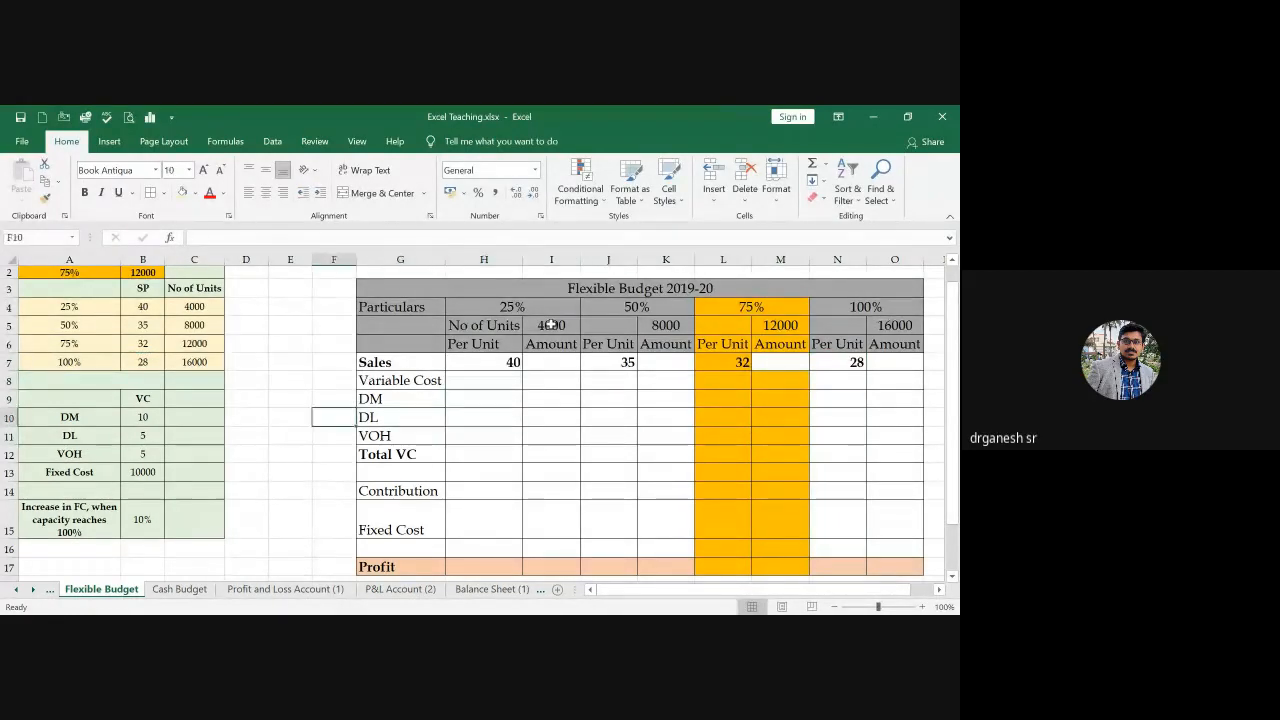
key("shift+Down")
key("shift+Down")
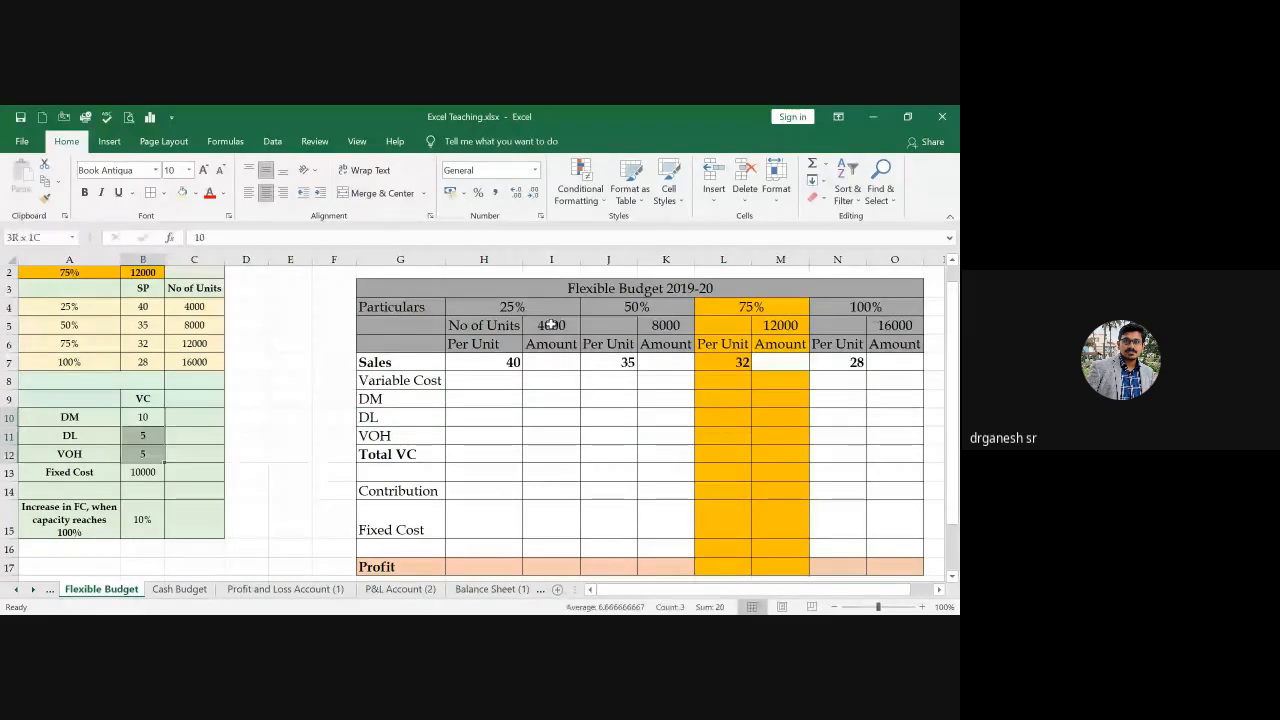
key("ctrl+c")
key("Right")
key("Right")
key("Right")
key("Right")
key("Right")
key("Right")
key("Up")
key("ctrl+v")
Paste the copied DM, DL and VOH unit costs into the 50%, 75% and 100% per-unit columns at J9, L9 and N9.
key("Right")
key("Right")
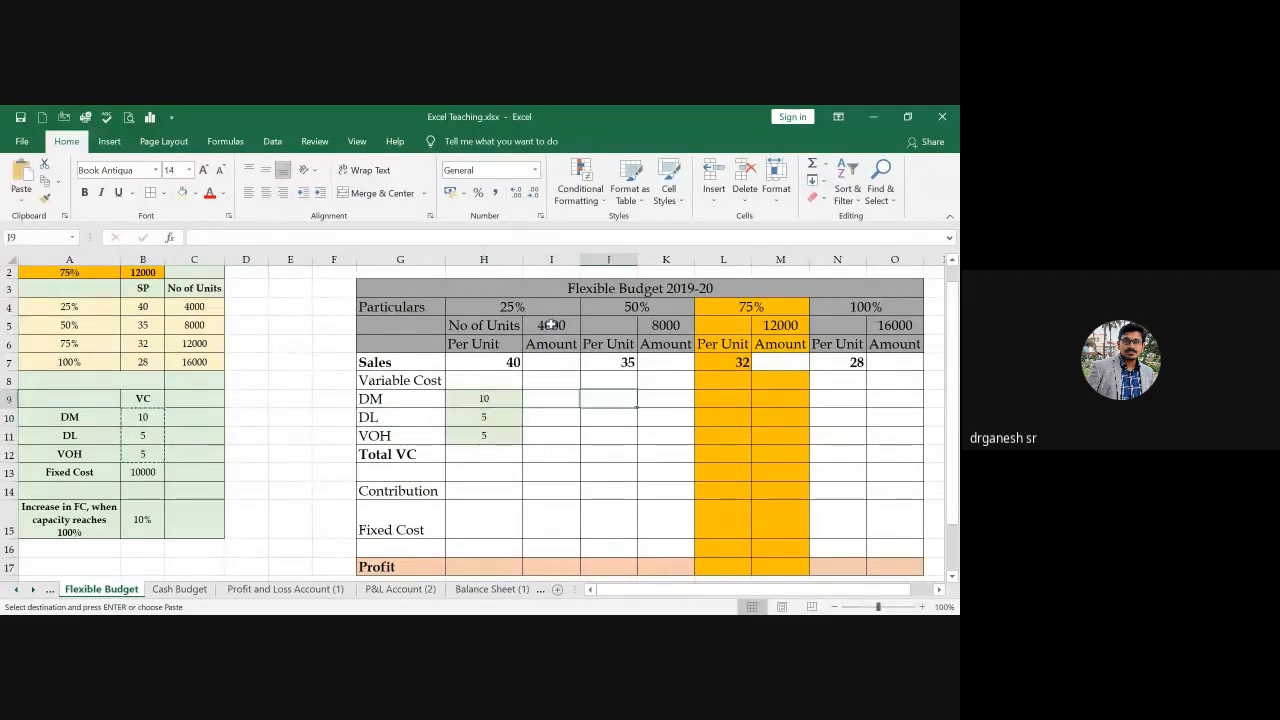
key("ctrl+v")
key("Right")
key("Right")
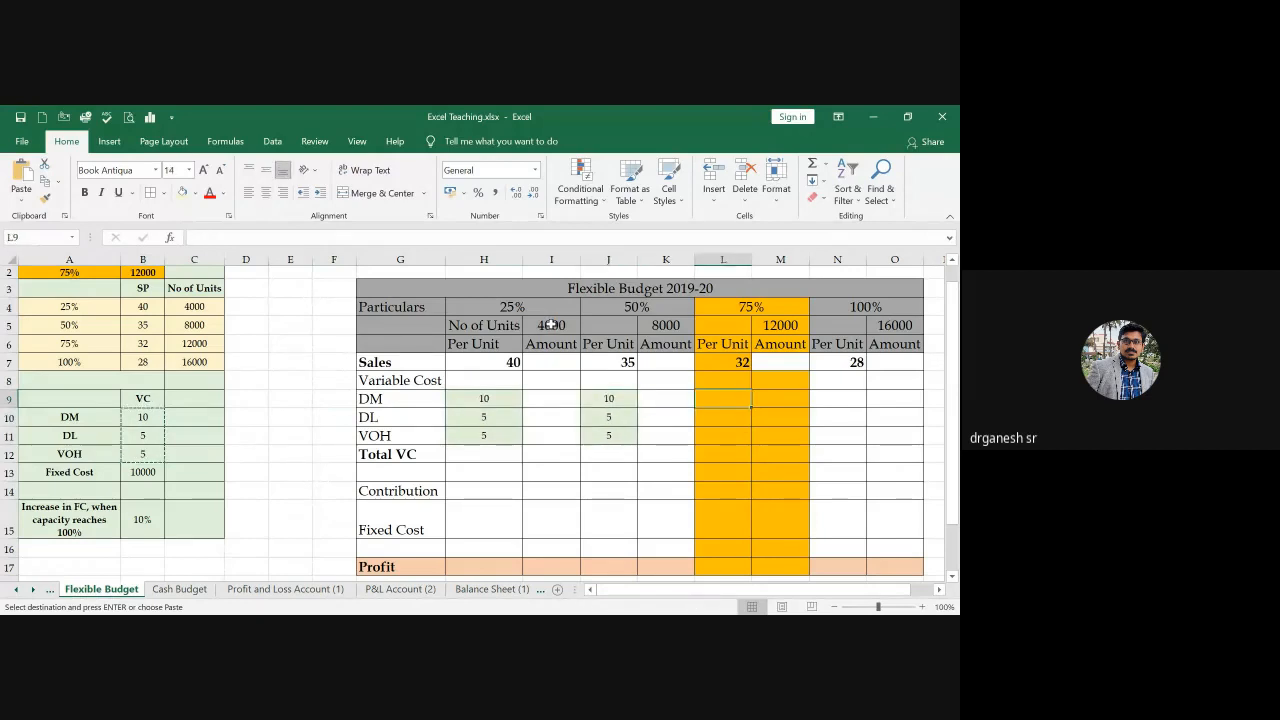
key("ctrl+v")
key("Right")
key("Right")
key("ctrl+v")
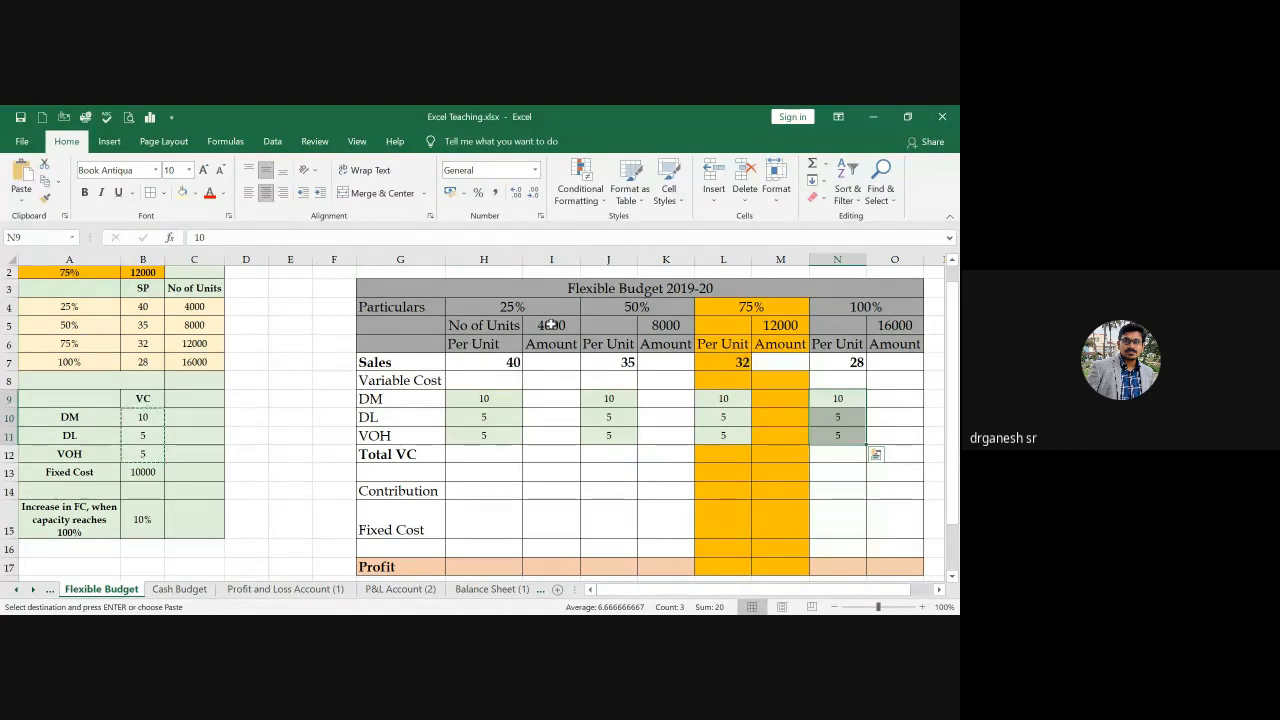
Remove the fill colour from the variable cost cells H9:O12.
left_click_drag(482, 396, 920, 458)
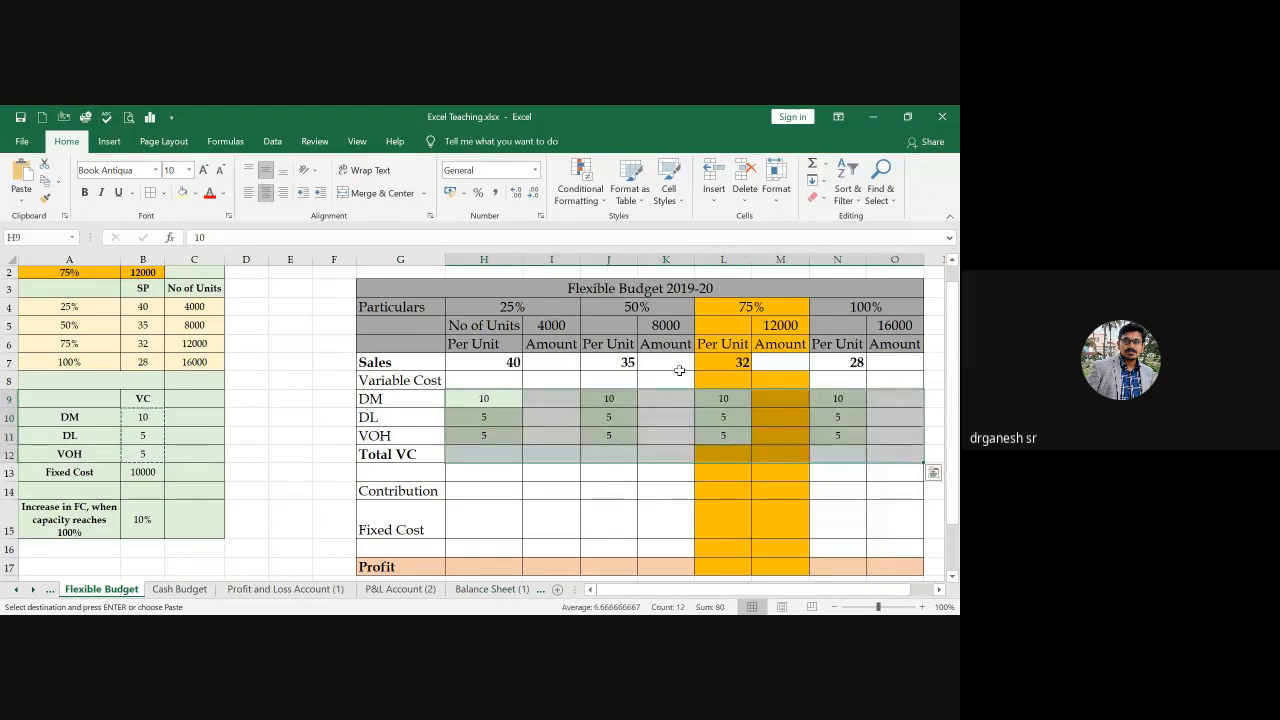
left_click(195, 193)
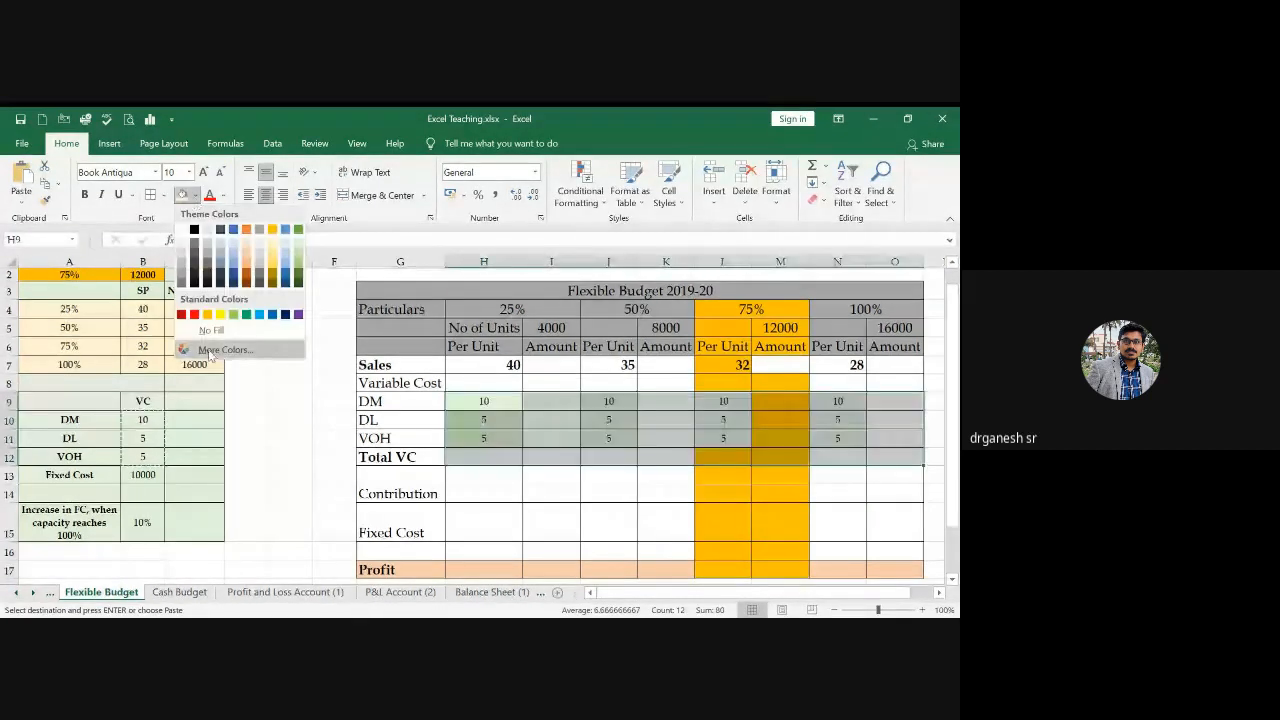
left_click(211, 330)
left_click(630, 406)
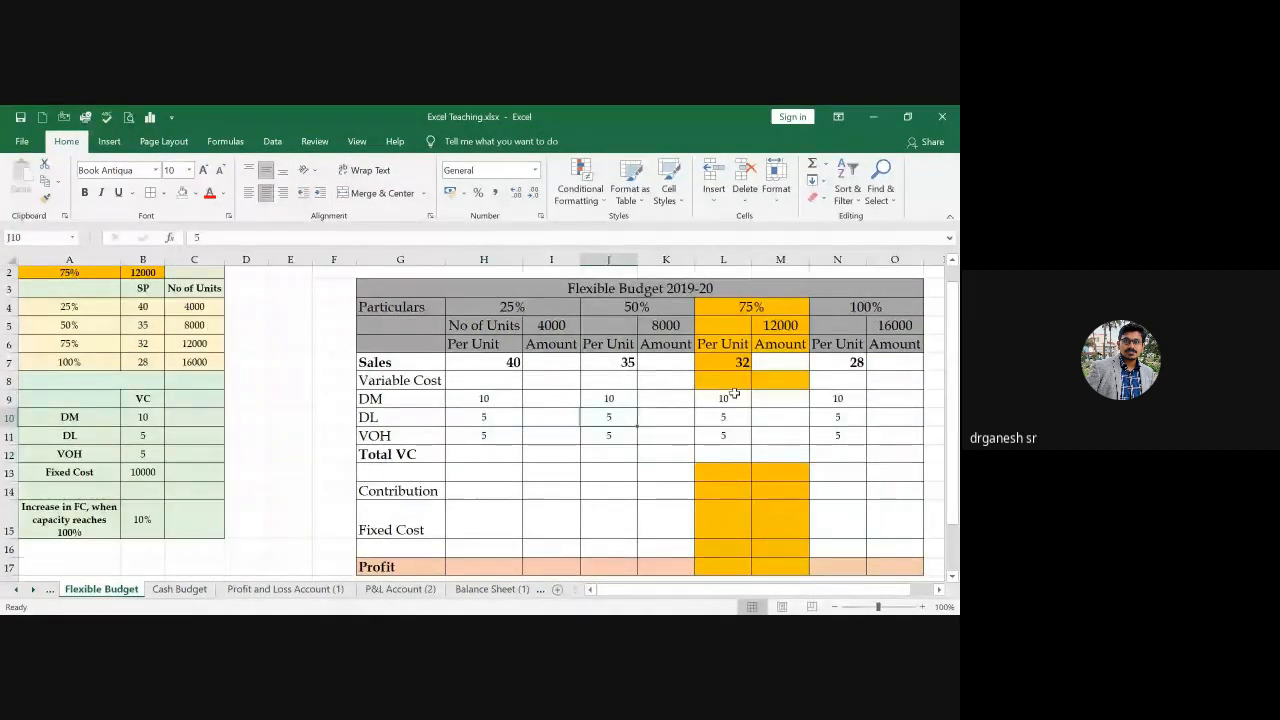
Calculate the Sales amount for 25% capacity in I7 with =H7*I5.
left_click(492, 364)
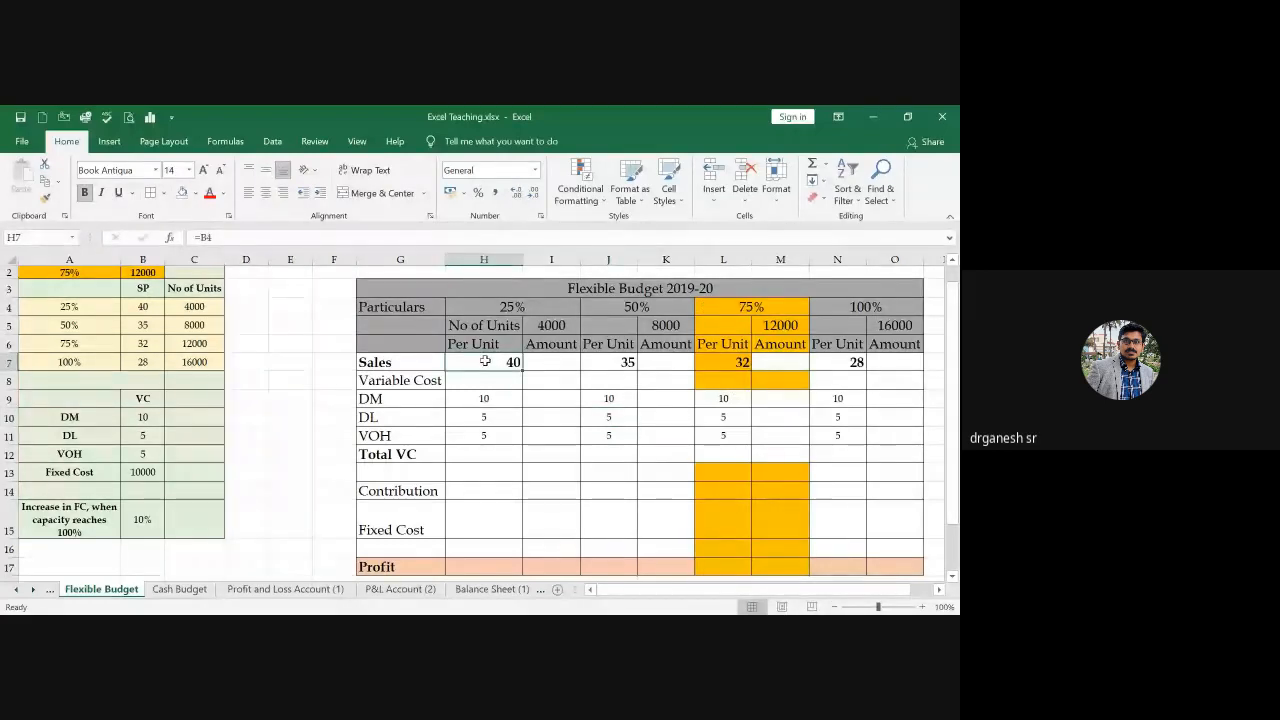
left_click(551, 366)
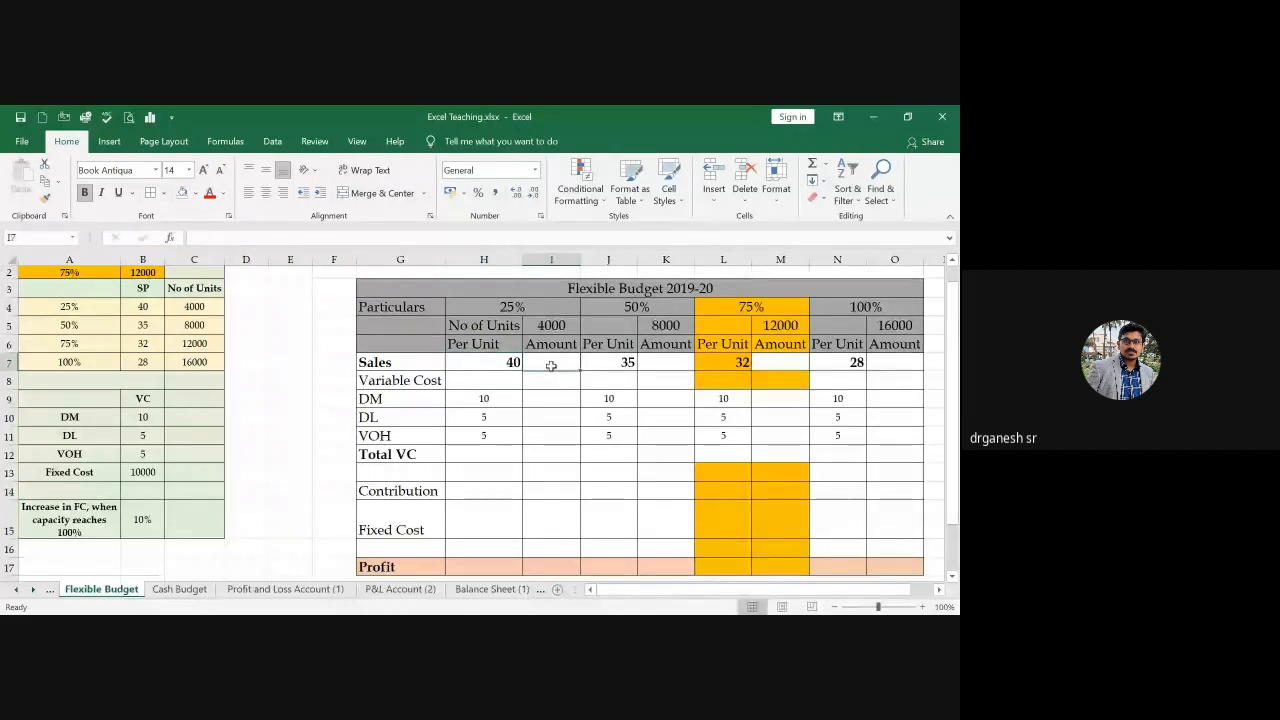
type("=")
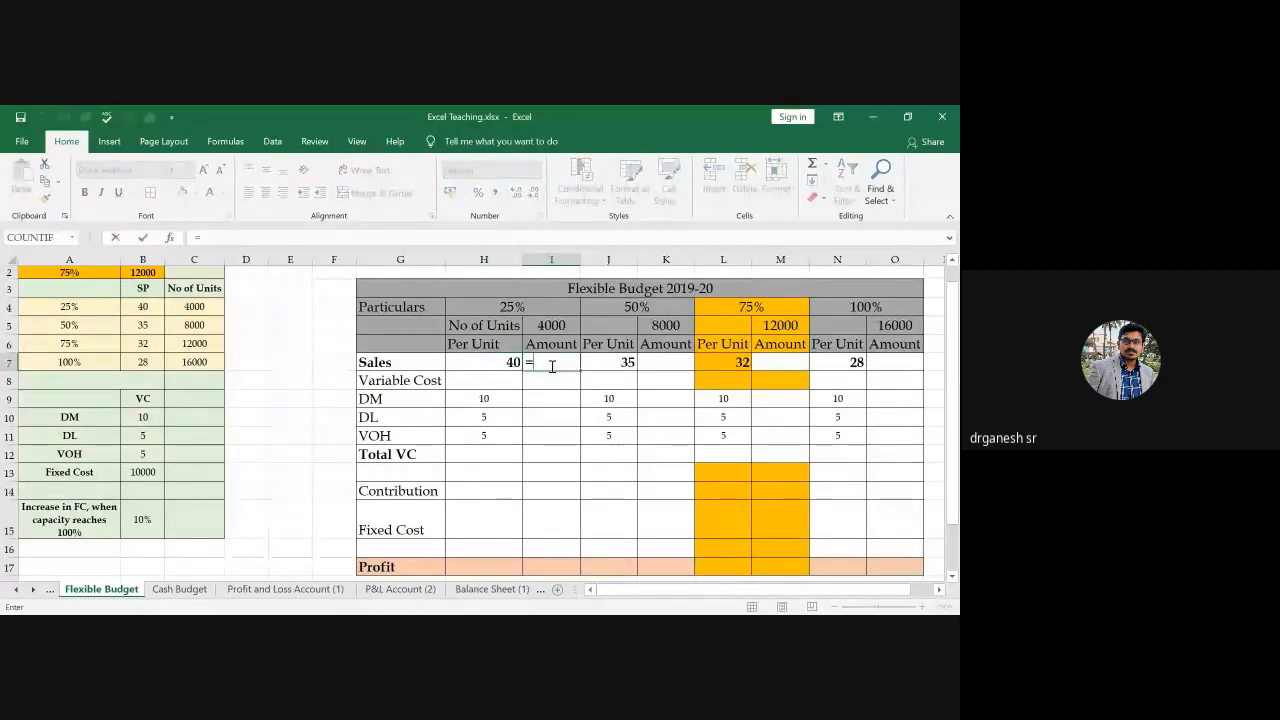
key("Left")
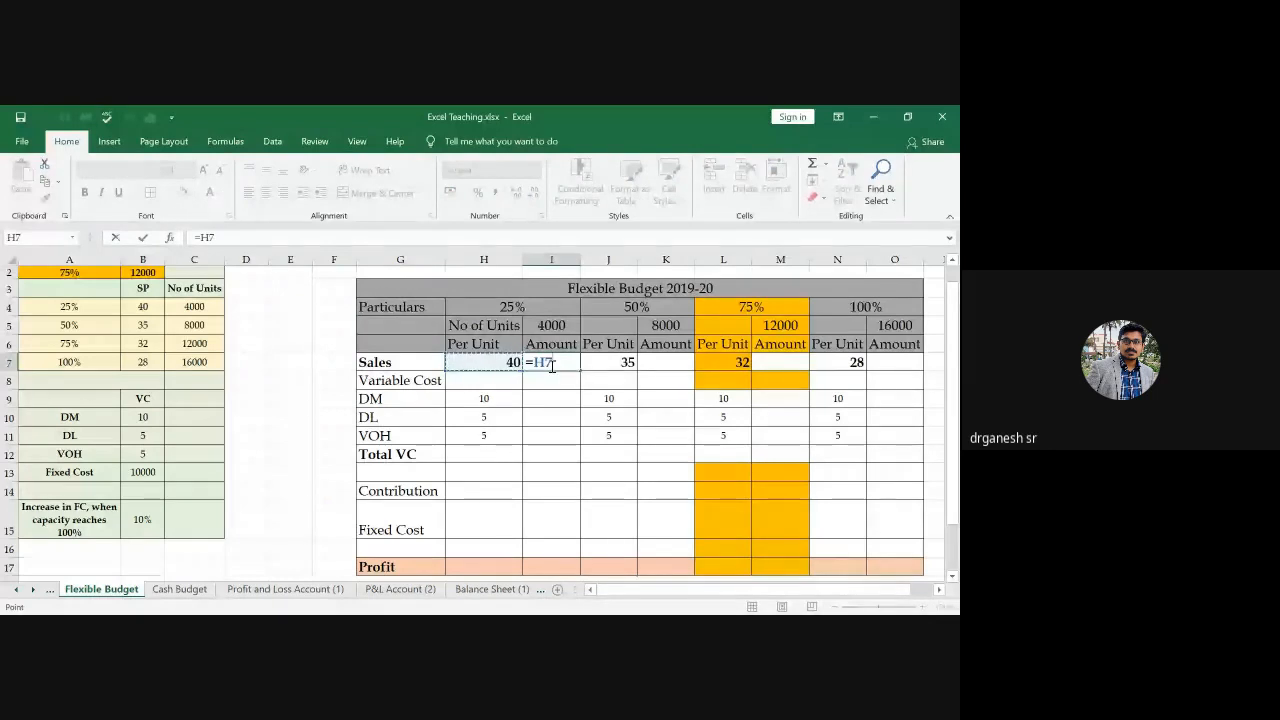
type("*")
type("C4")
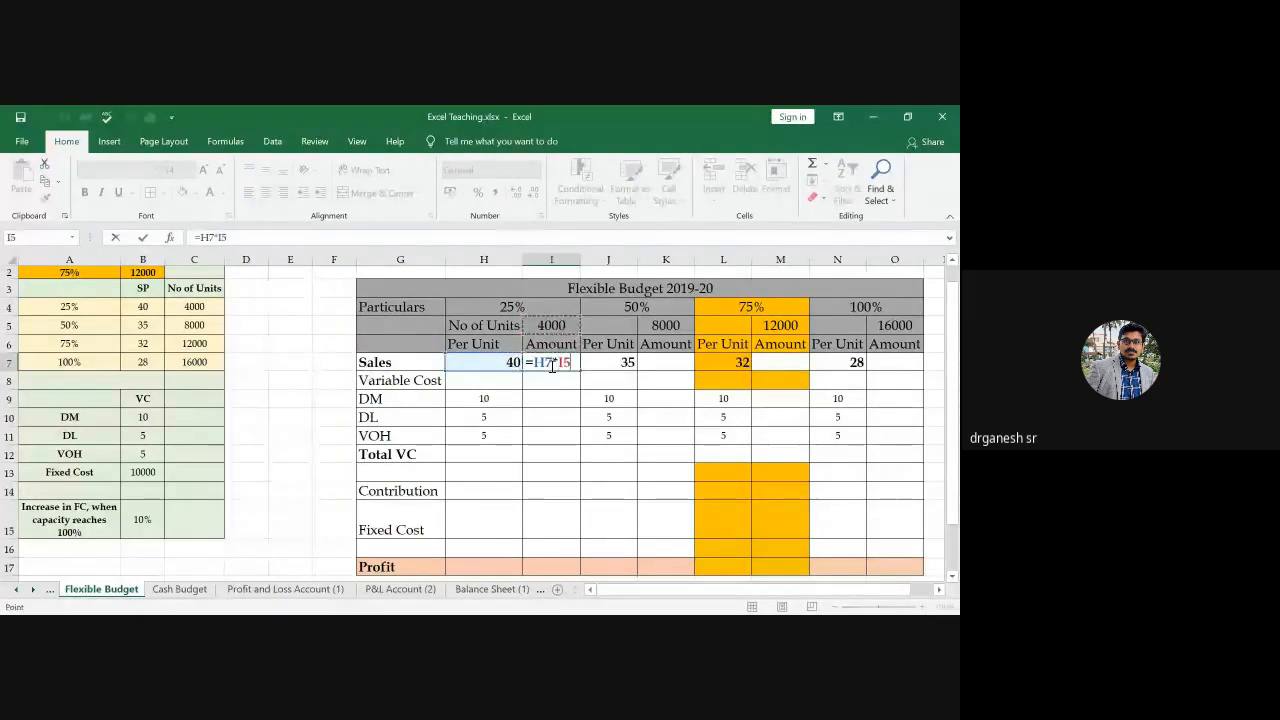
key("Return")
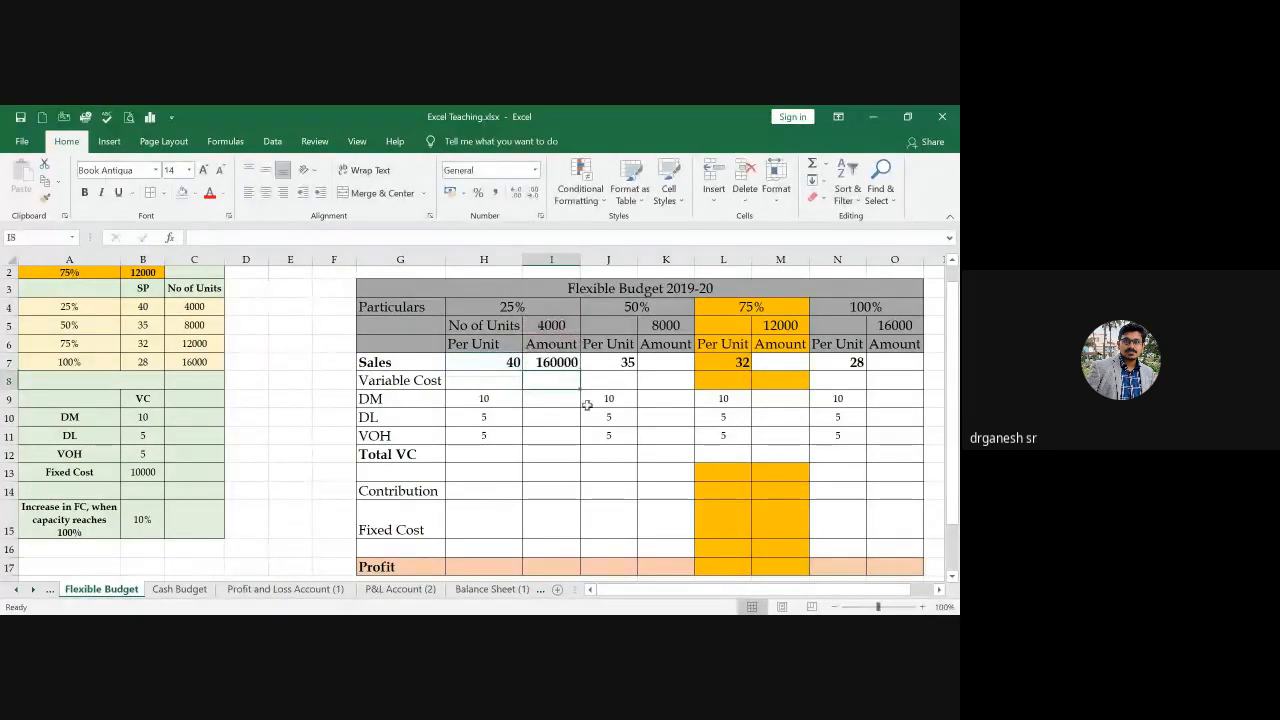
Copy the formatting of Sales cell H7 onto the variable cost cells H9:N11 with Format Painter.
left_click(502, 366)
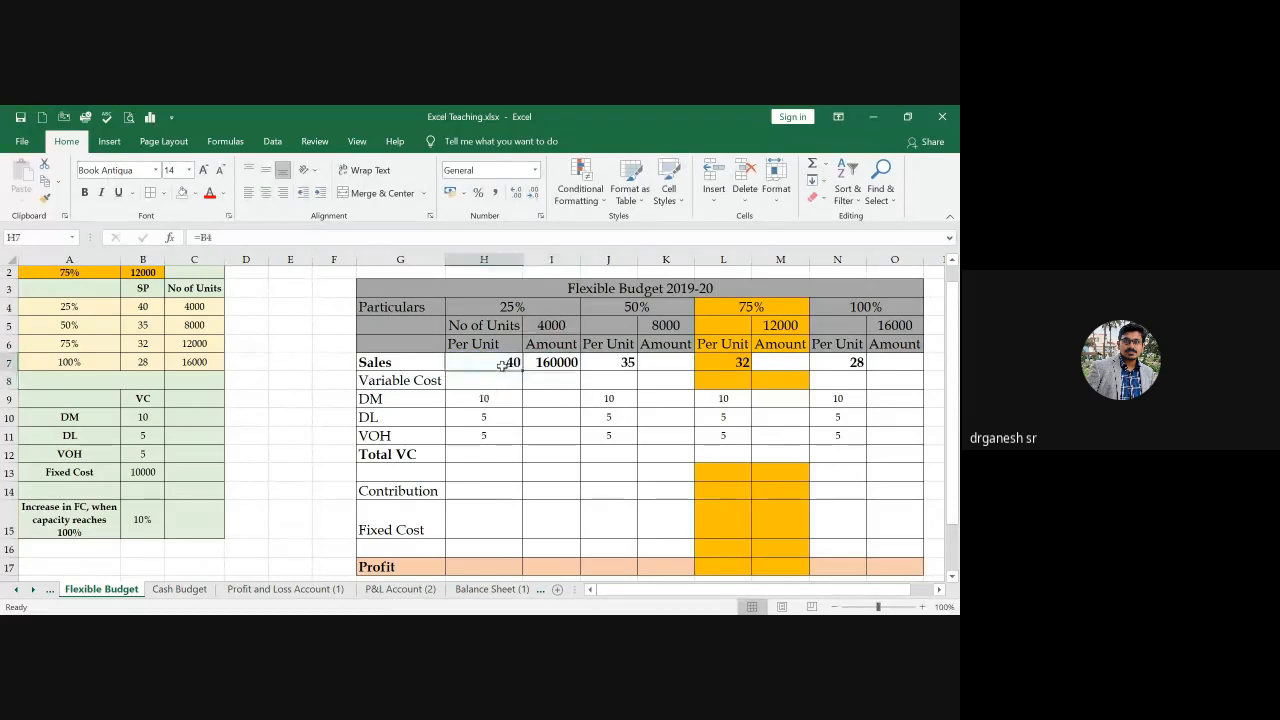
left_click(44, 197)
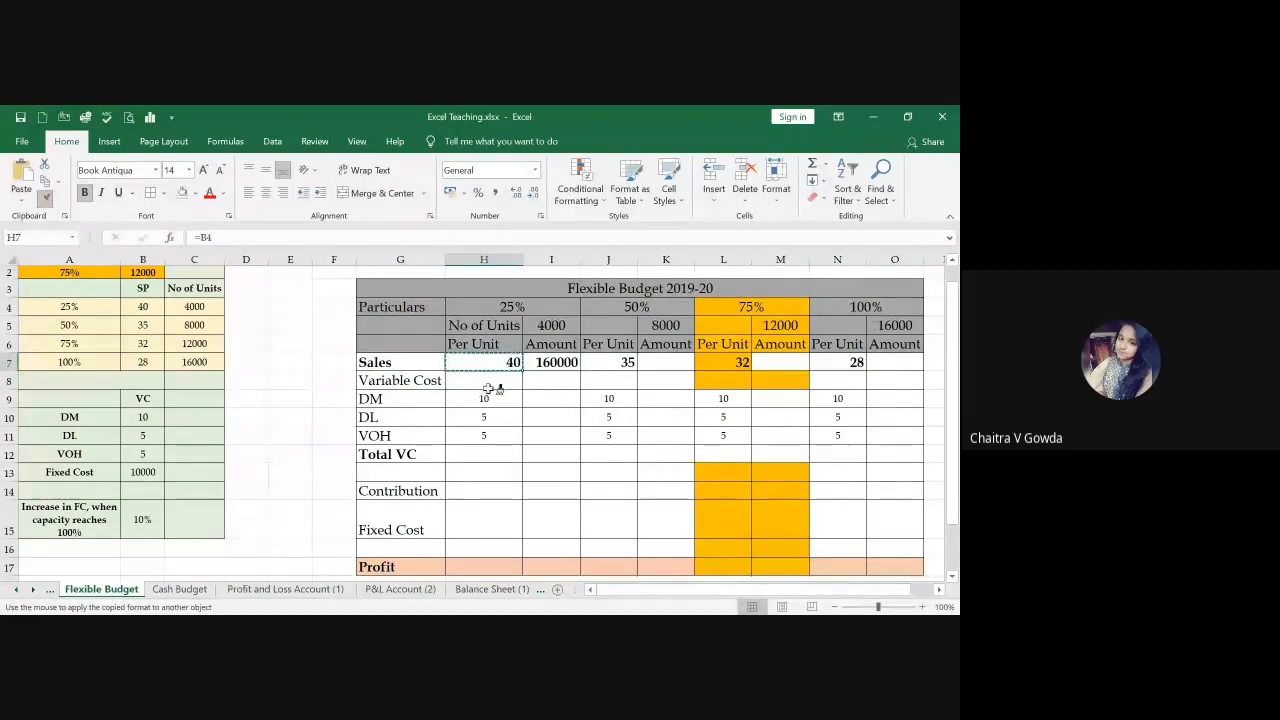
mouse_move(486, 398)
left_mouse_down()
mouse_move(778, 448)
mouse_move(848, 440)
left_mouse_up()
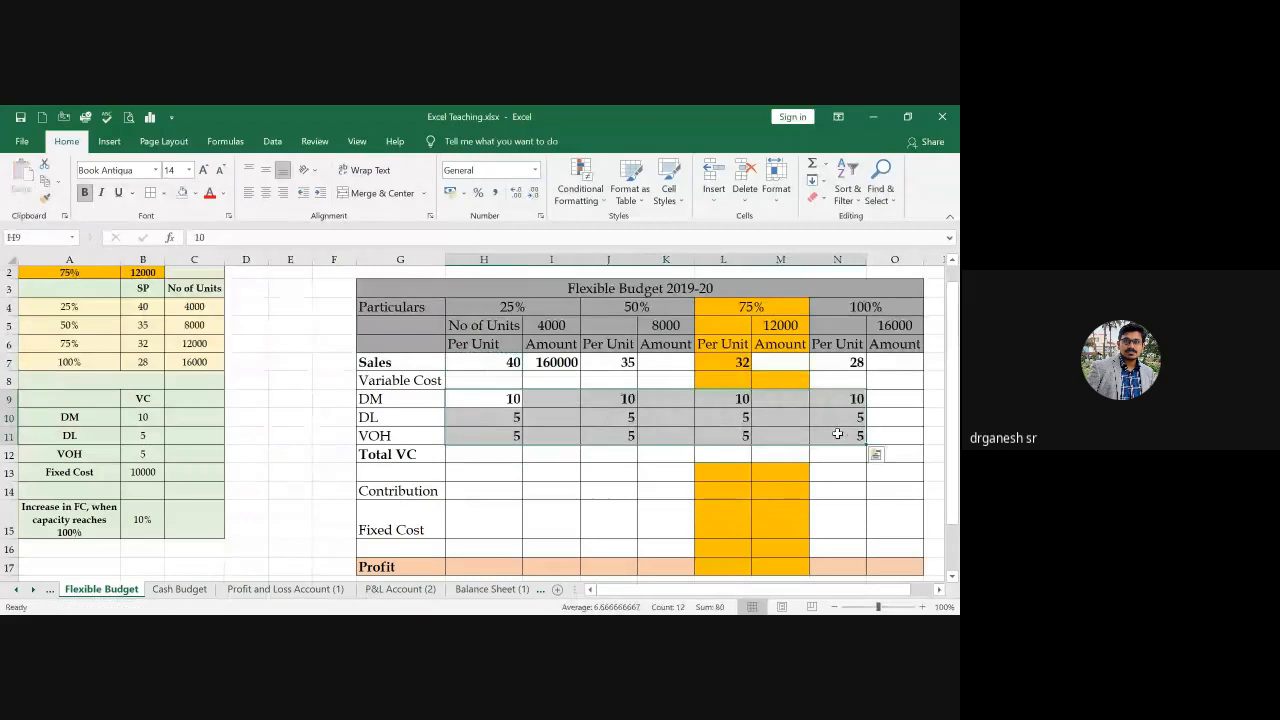
left_click(636, 432)
Calculate the DM amount for 25% capacity in I9 with =H9*I5.
left_click(557, 395)
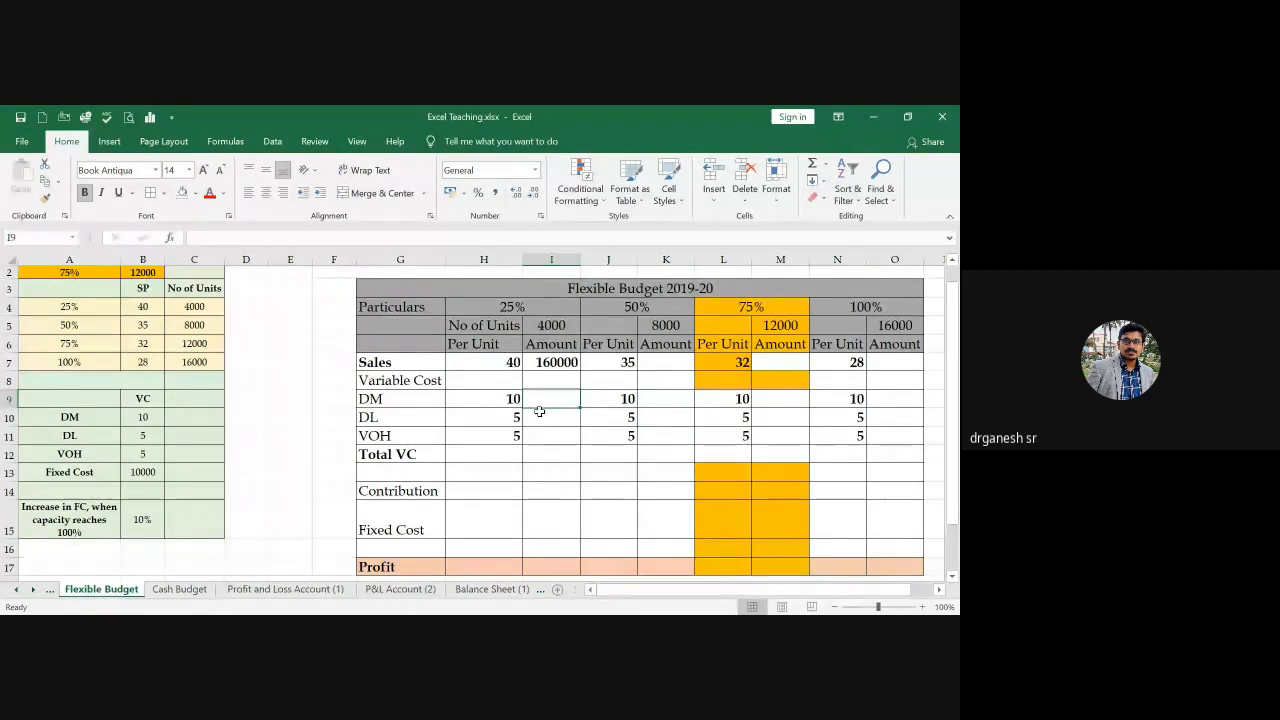
type("=")
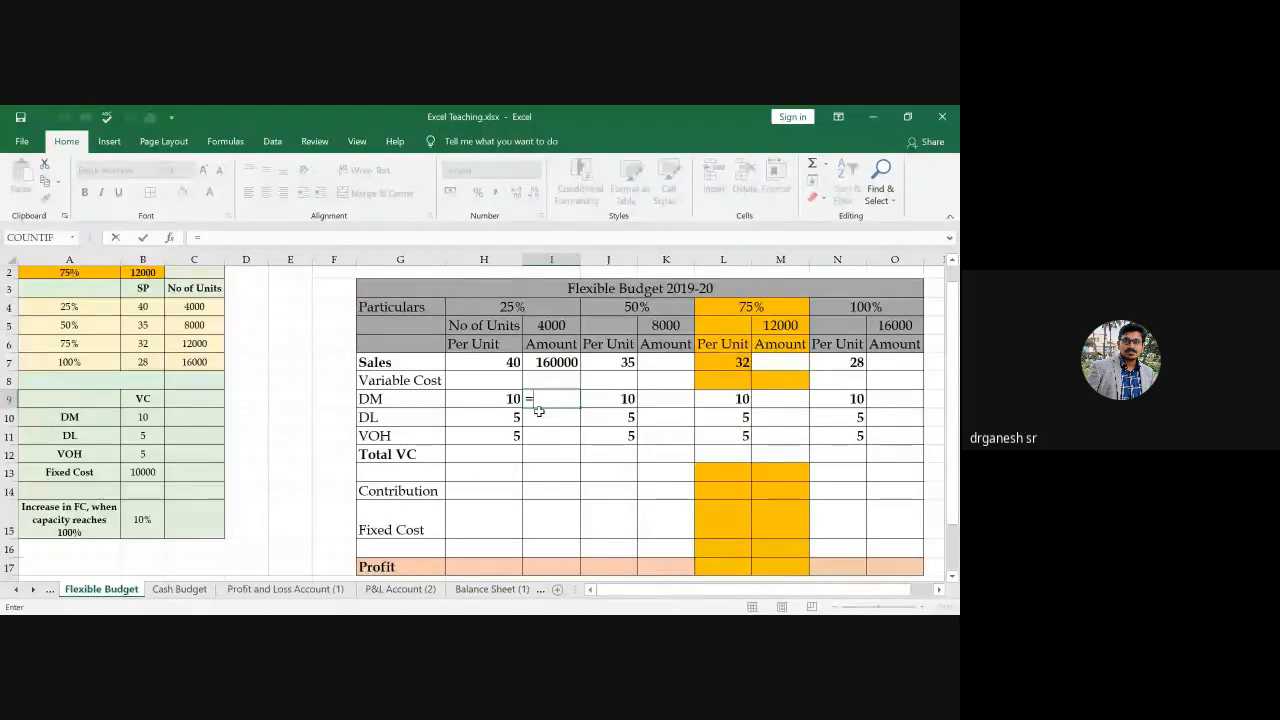
key("Left")
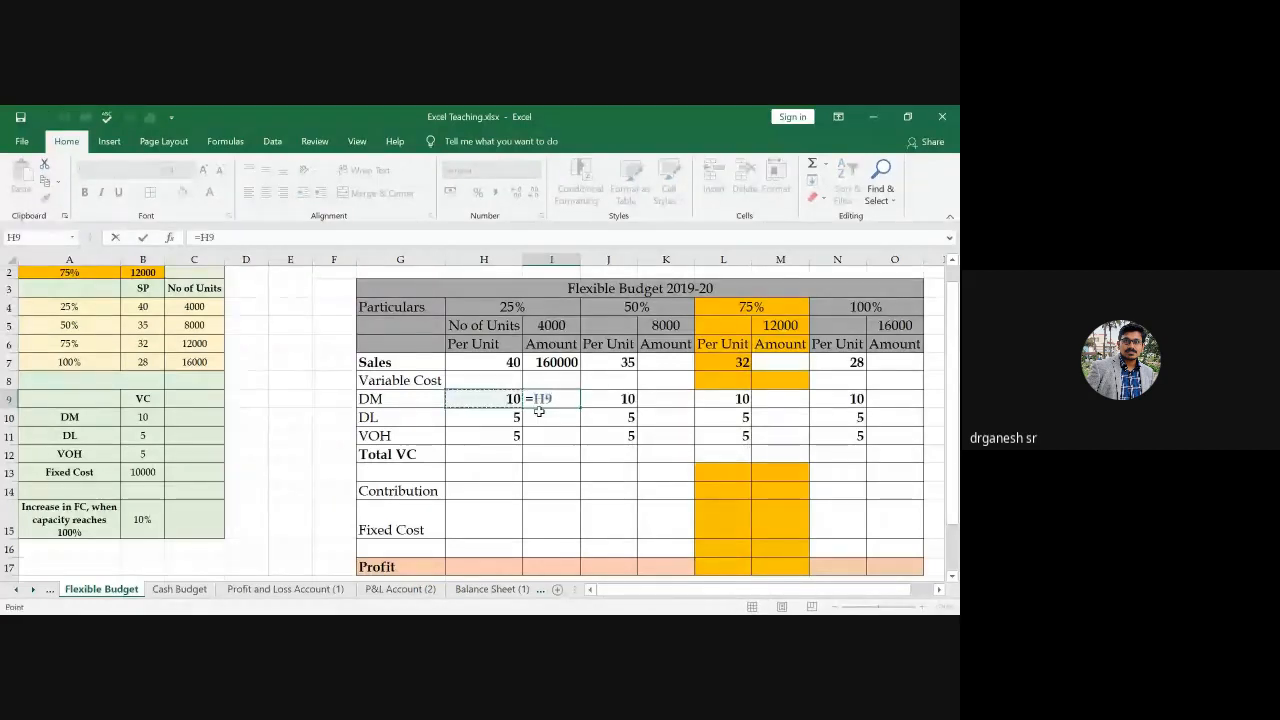
type("*")
key("Up")
key("Up")
key("Up")
key("Up")
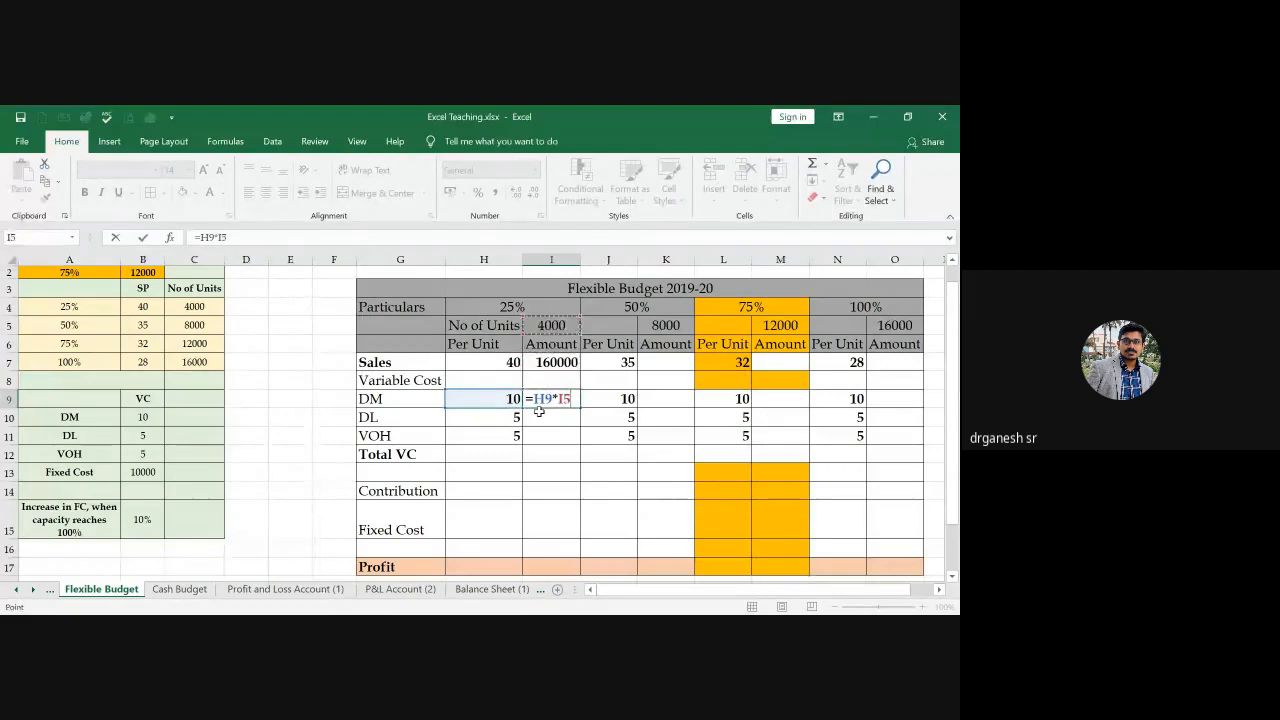
key("Return")
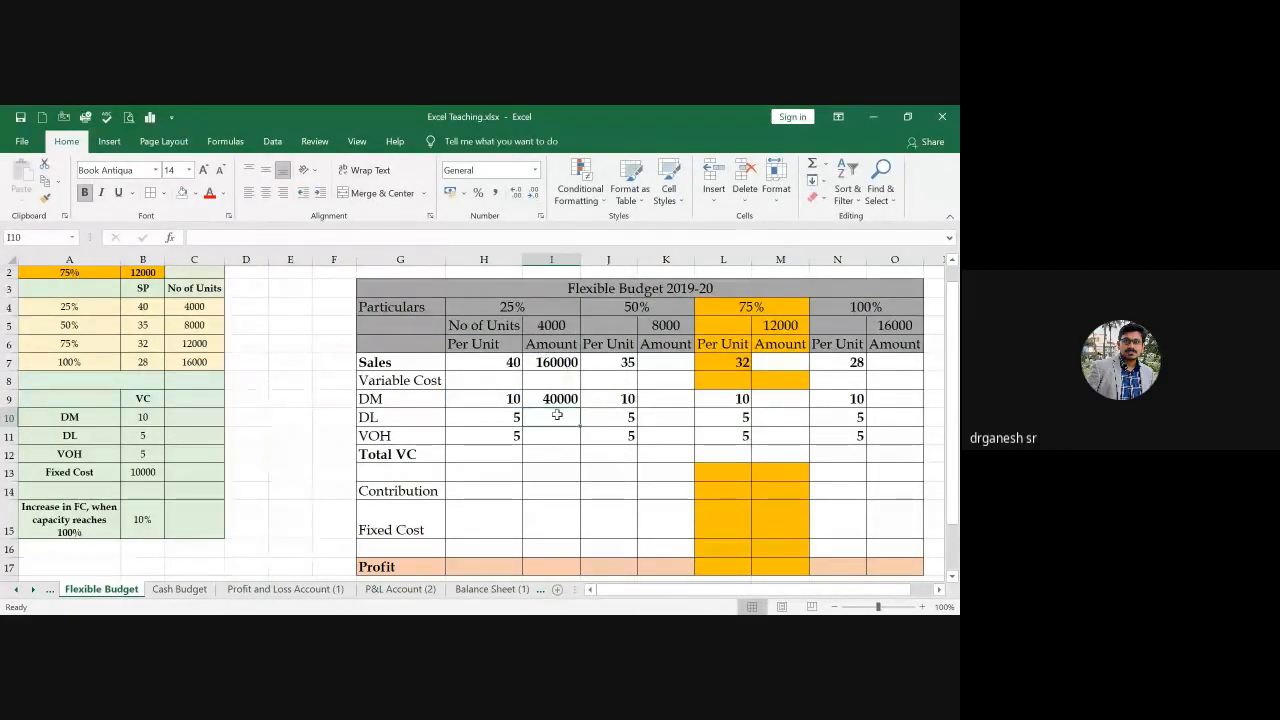
Make the units reference in the I7 Sales amount formula absolute, giving =H7*$I$5.
left_click(555, 361)
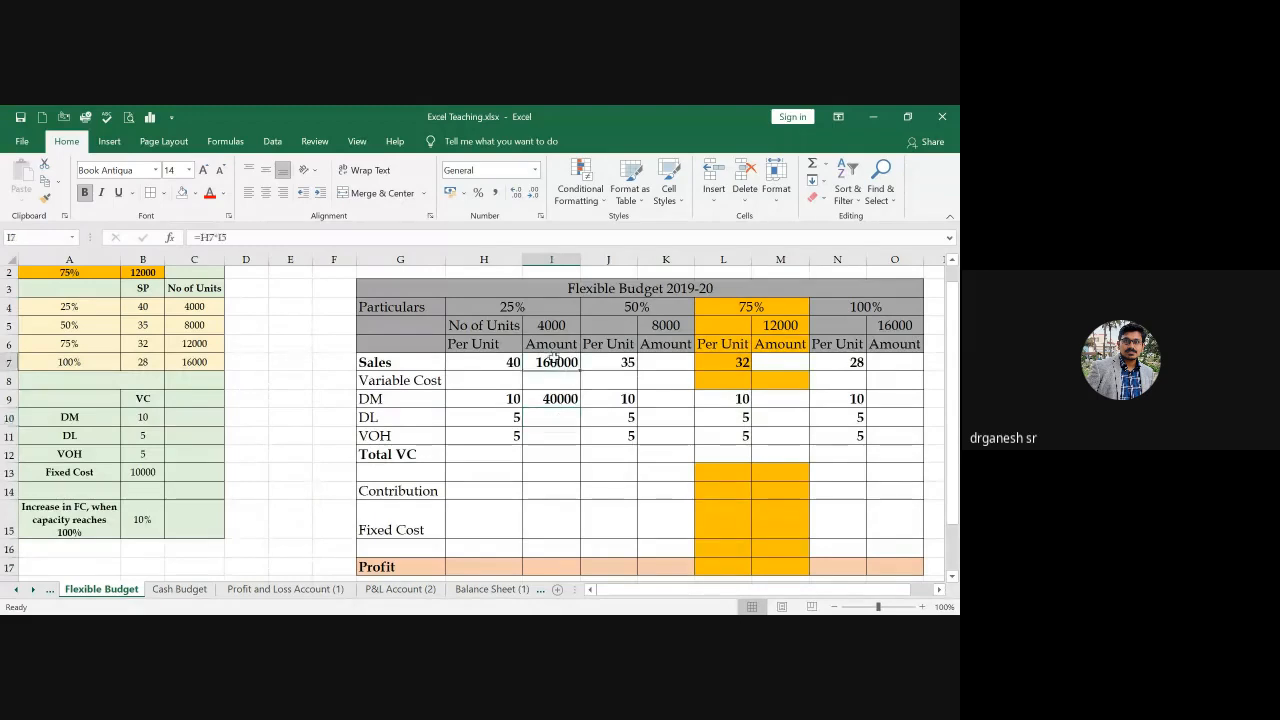
left_click(222, 237)
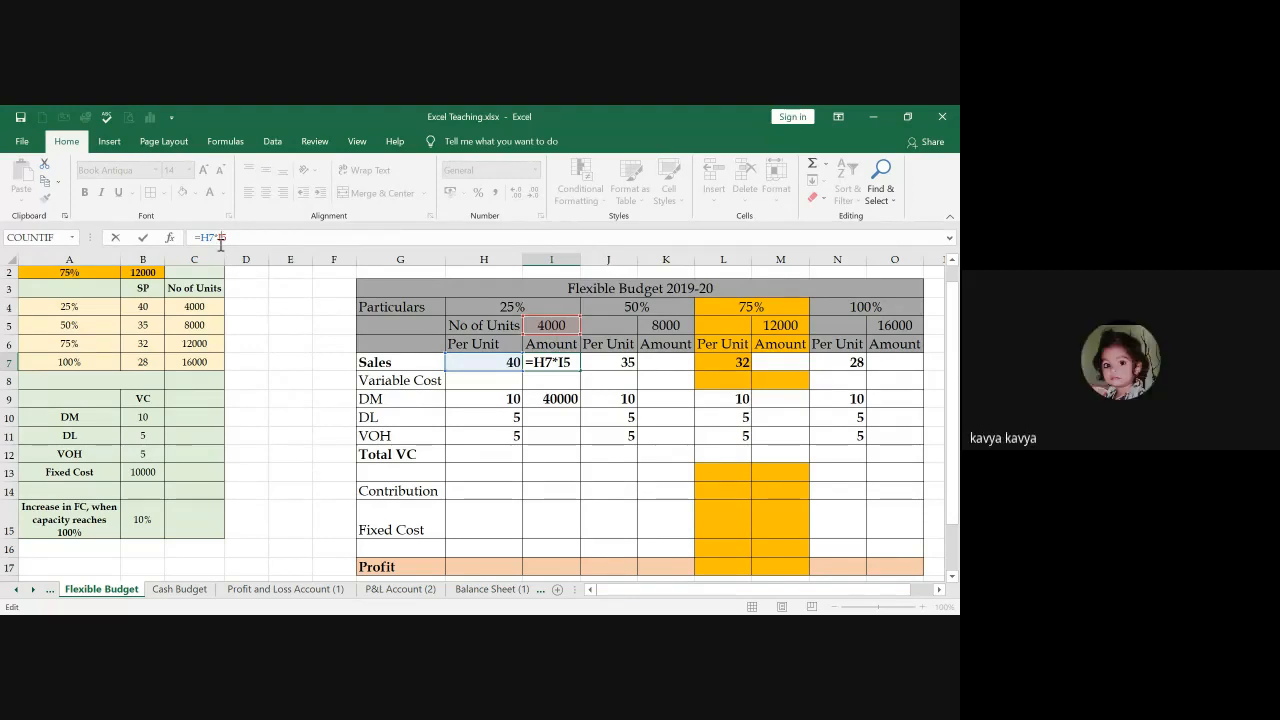
key("F4")
key("Return")
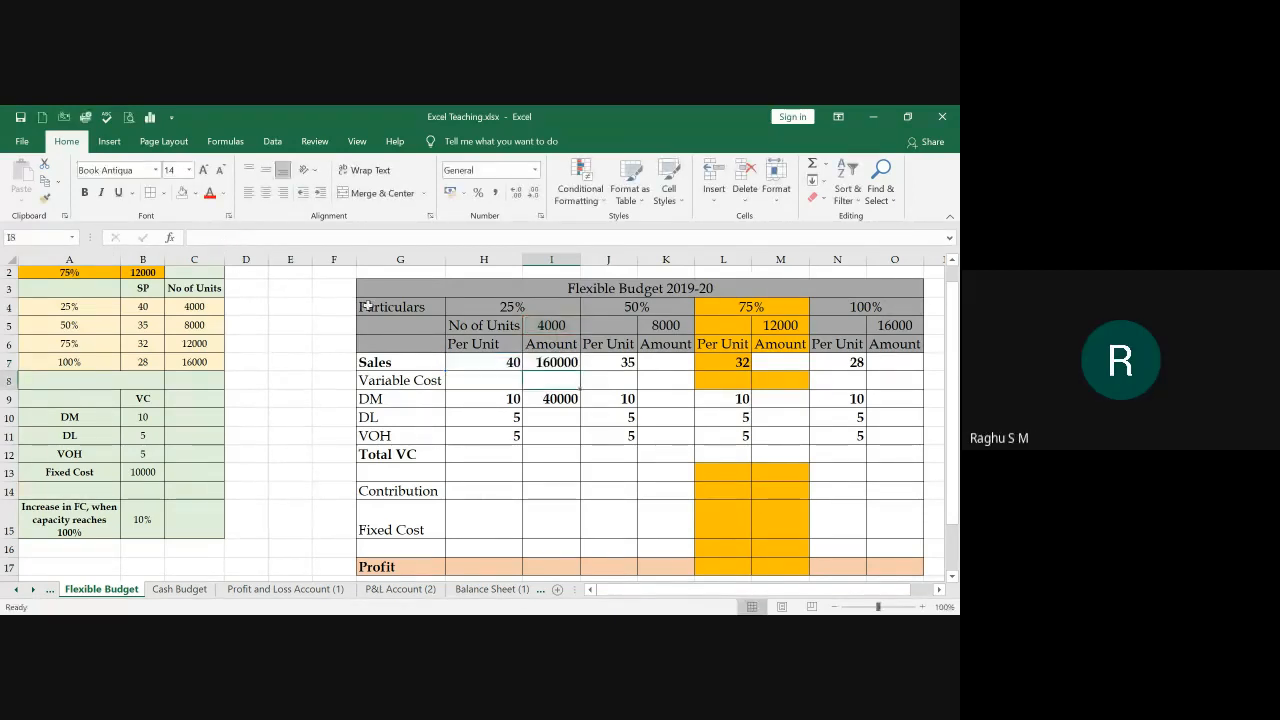
Fill the I7 amount formula down through I11 and clear the Variable Cost heading row's cell I8.
left_click(570, 365)
left_click_drag(580, 371, 580, 437)
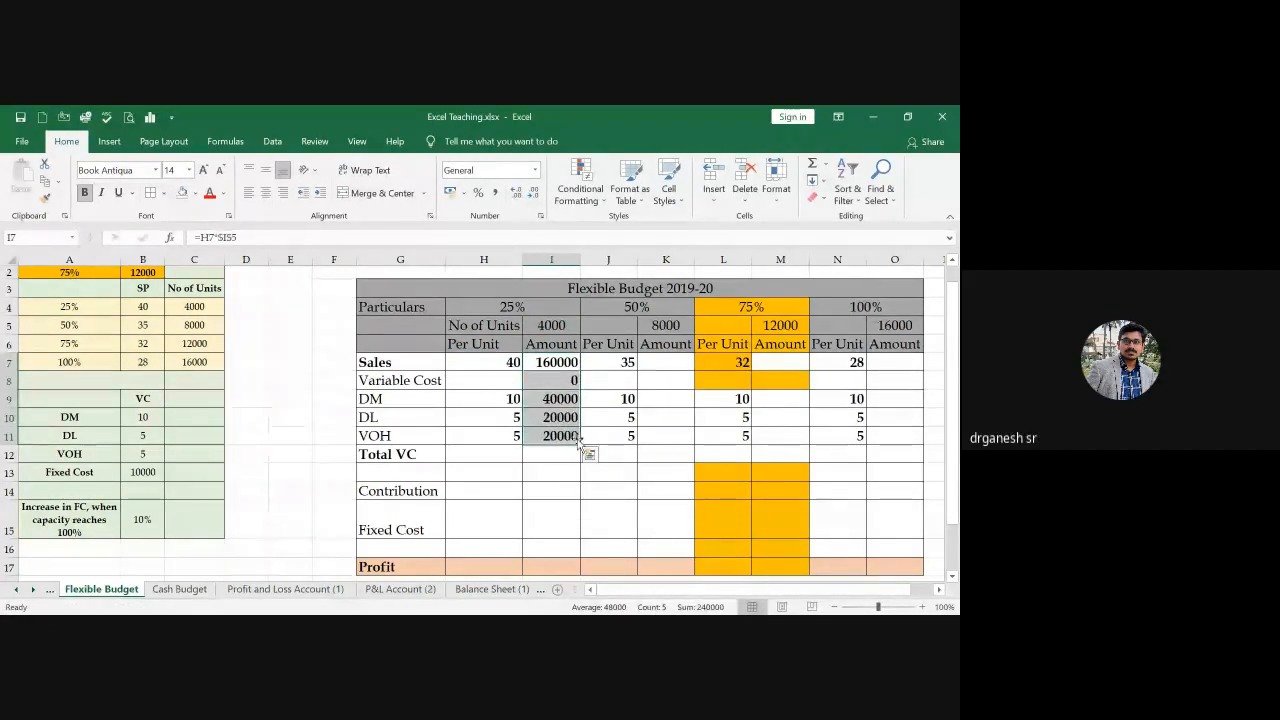
left_click(570, 380)
key("Delete")
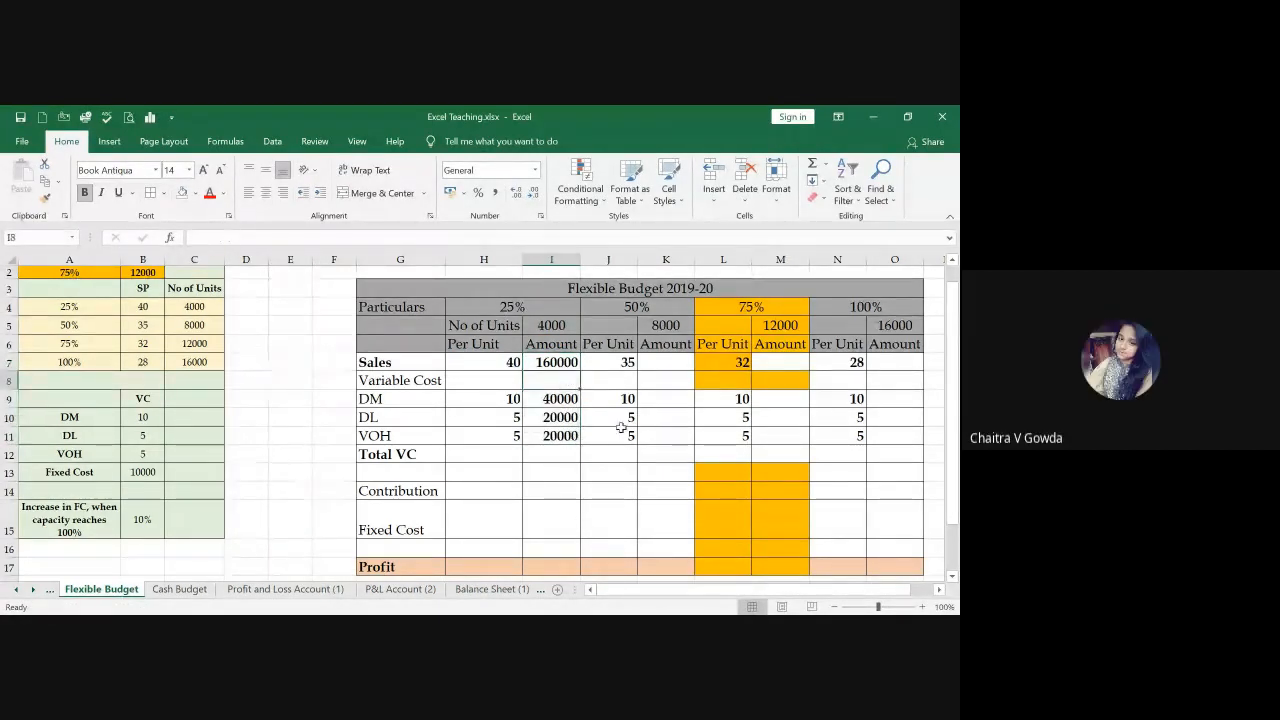
Total the per-unit variable costs for 25% capacity in H12 with =SUM(H9:H11).
left_click(496, 454)
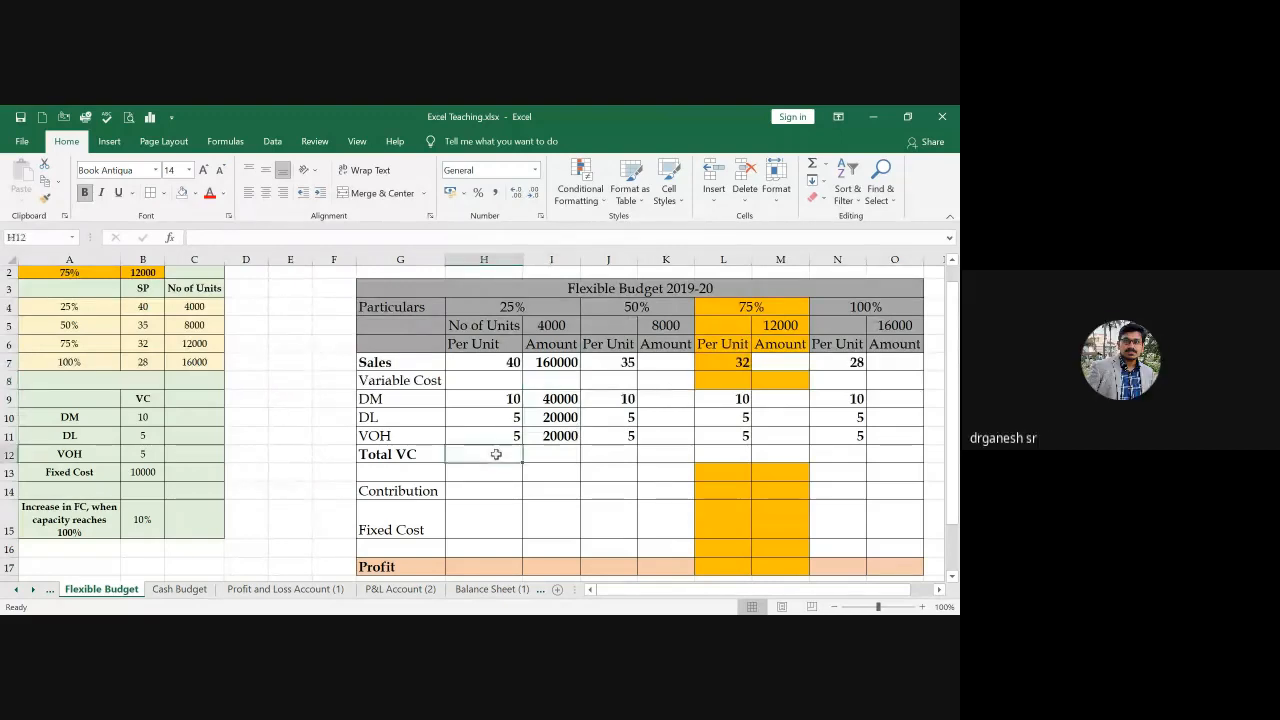
type("=")
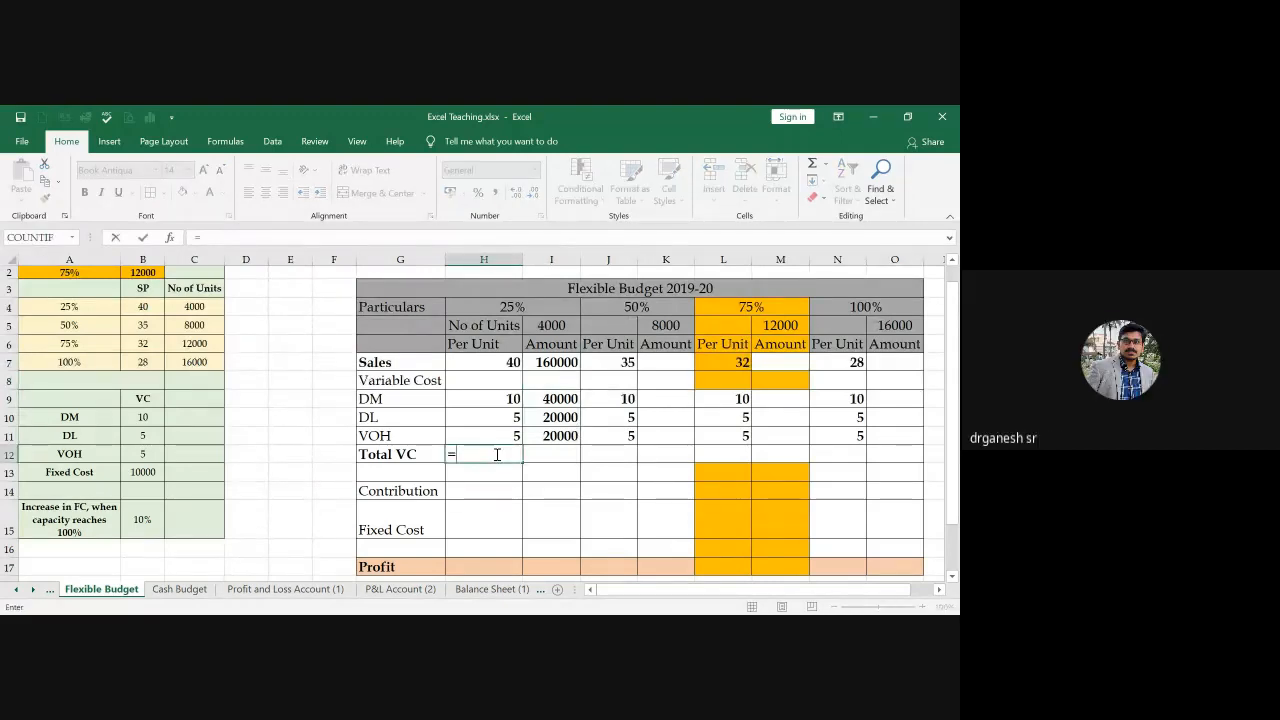
type("sum(")
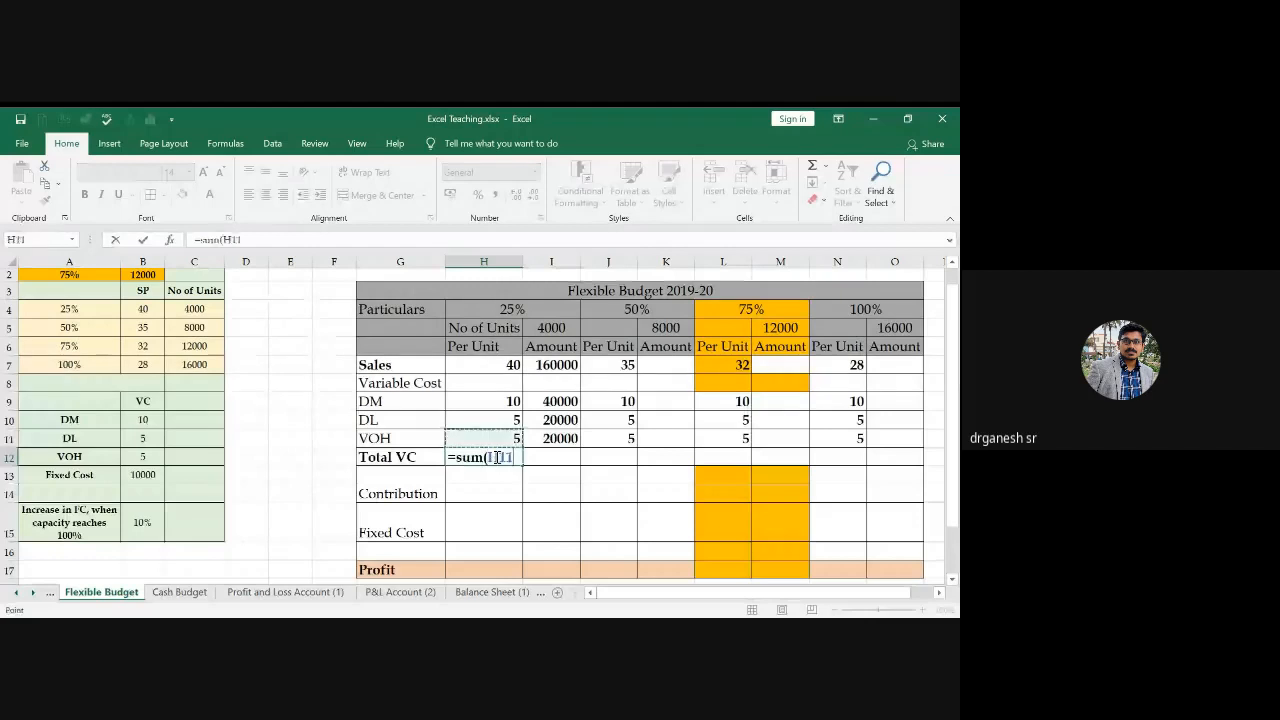
left_click_drag(490, 401, 490, 438)
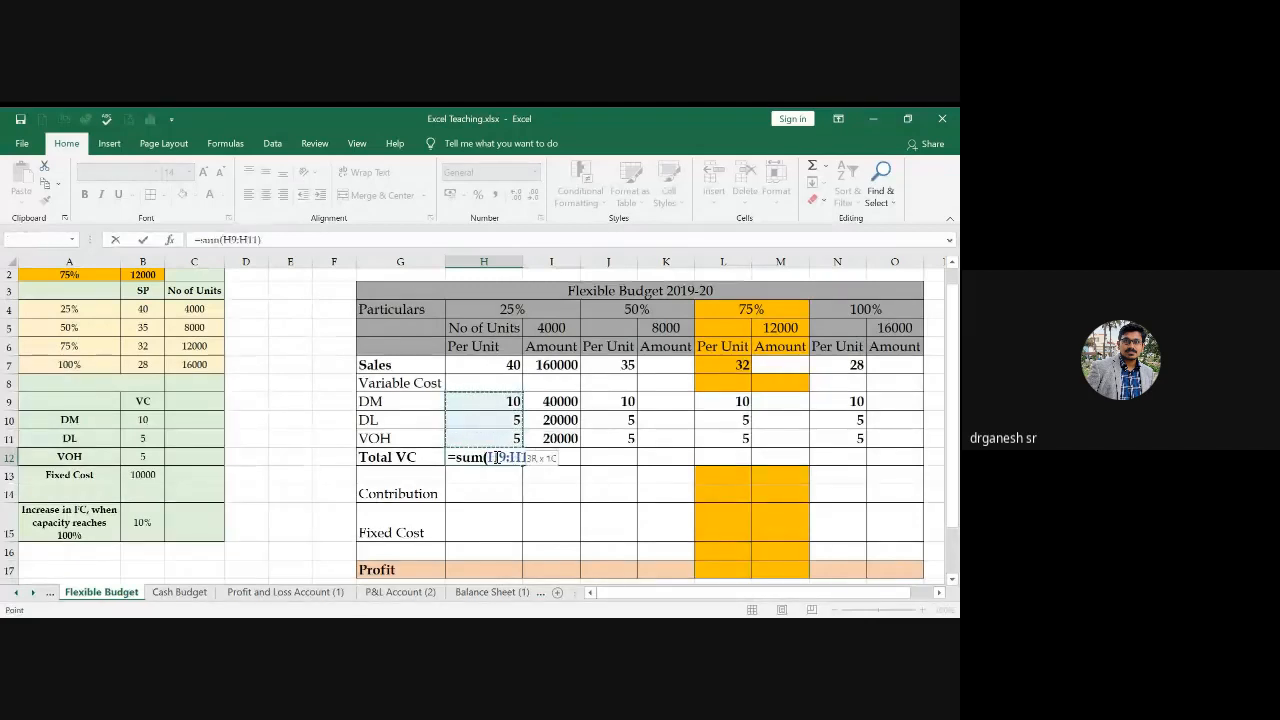
key("Tab")
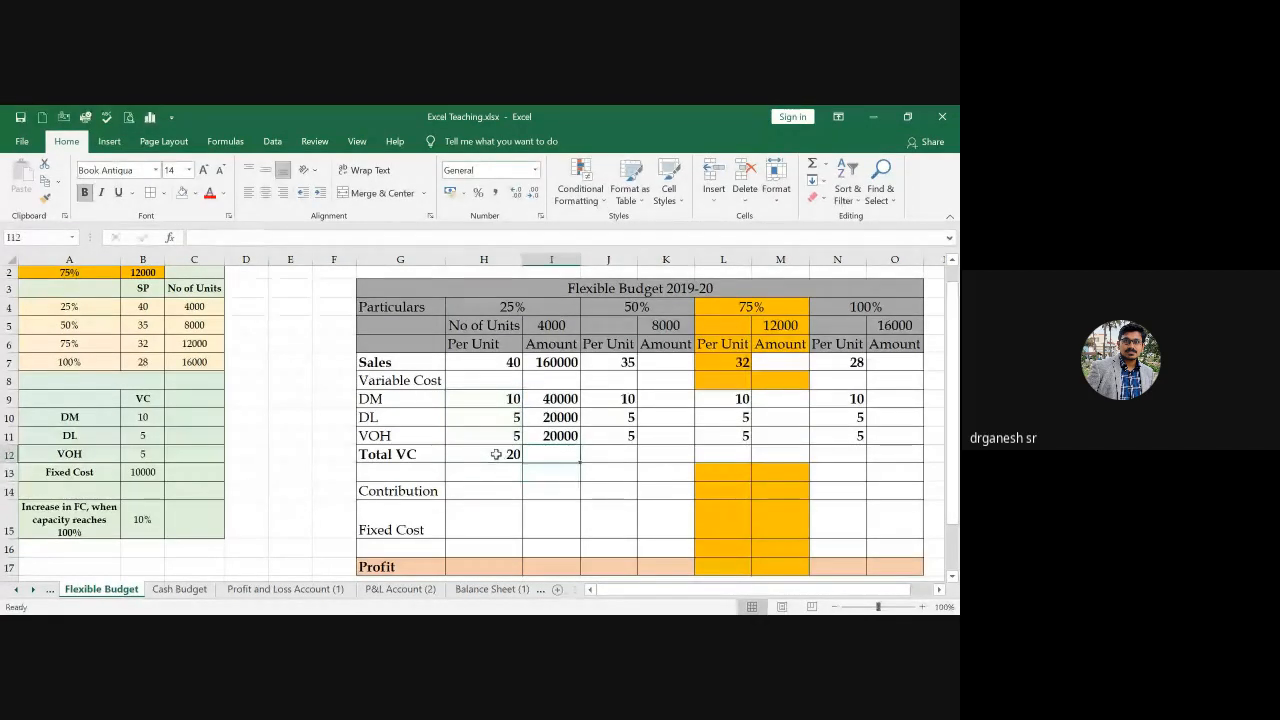
Try to total the 25% capacity variable cost amounts in I12 with =SUM(I9:I12).
type("=sum")
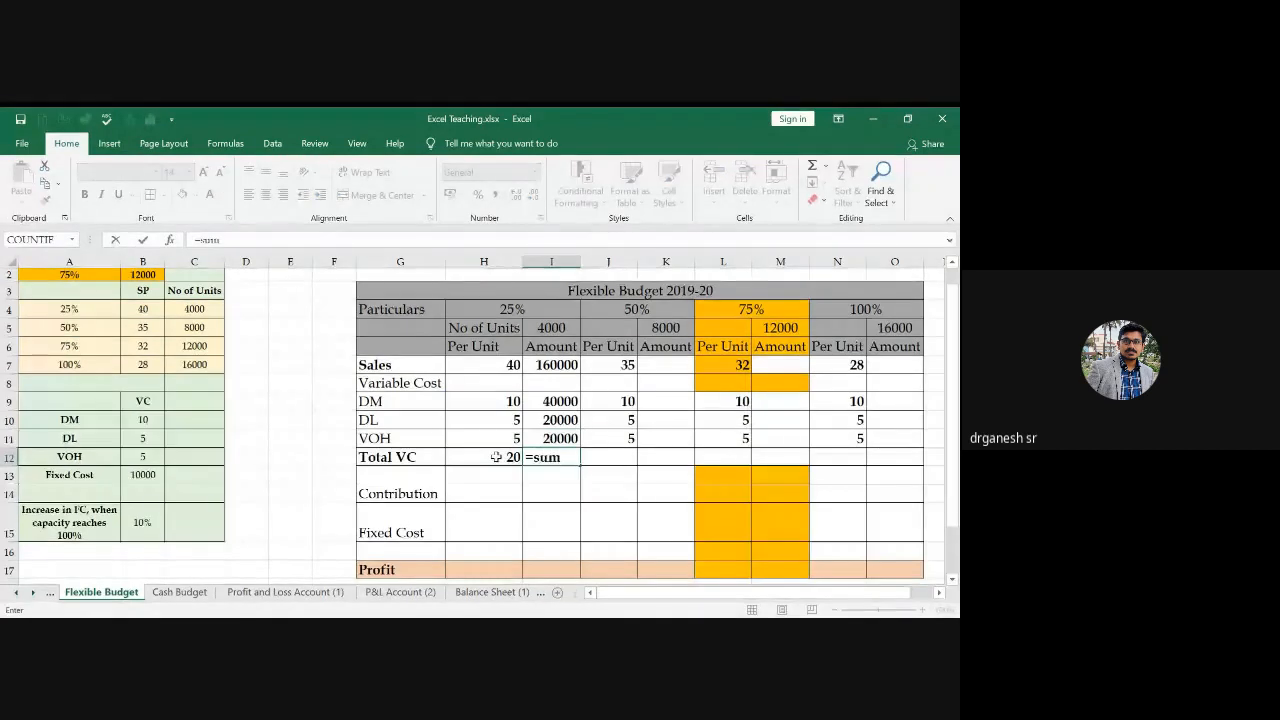
type("(")
key("shift+Up")
key("shift+Up")
key("shift+Up")
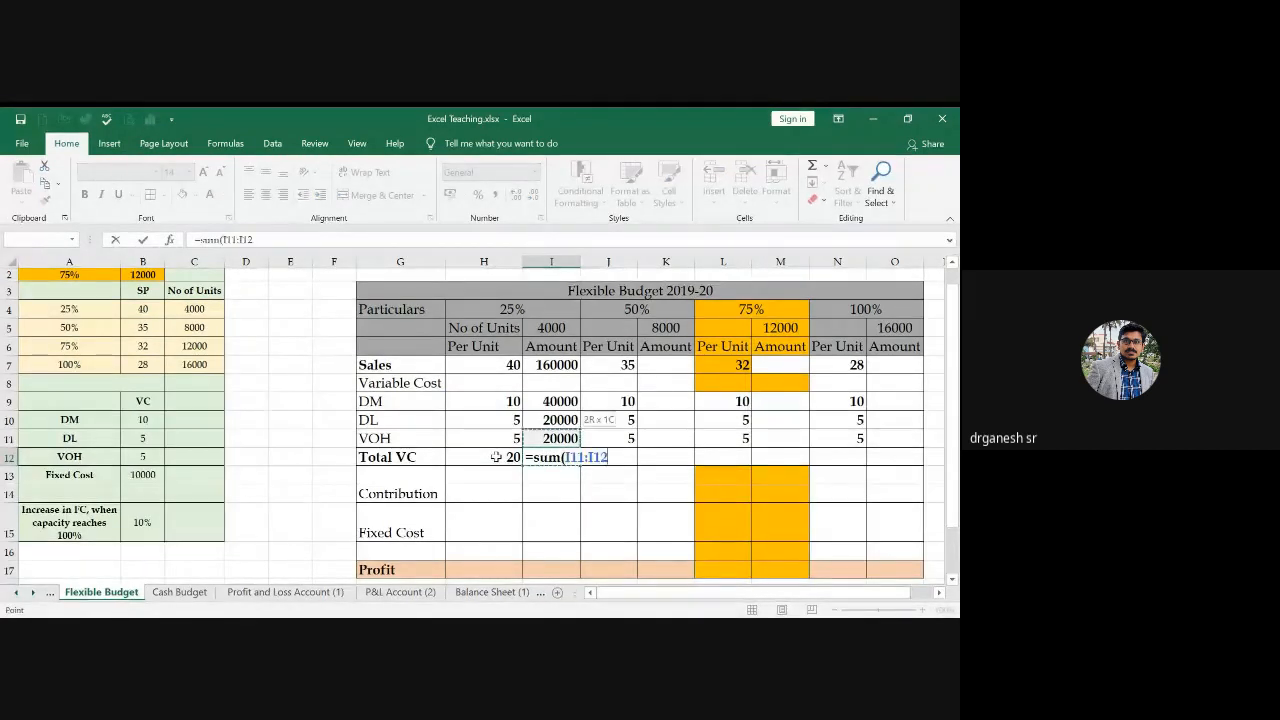
type(")")
key("Return")
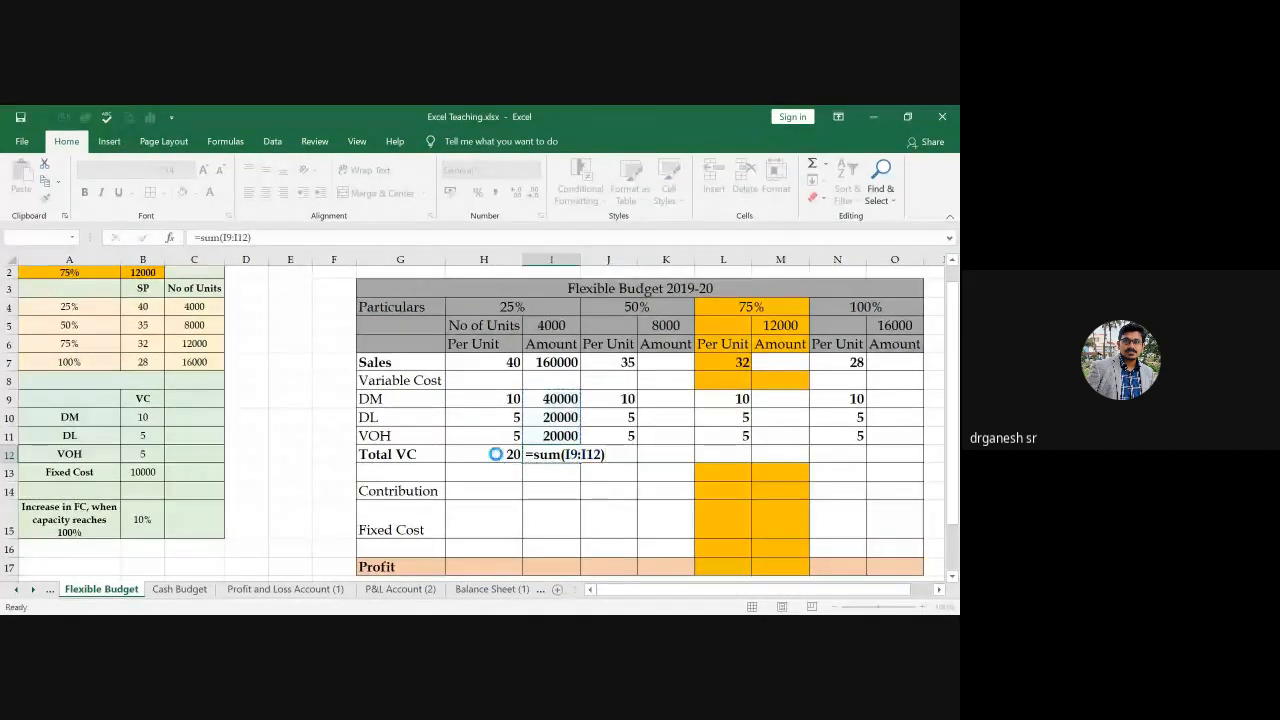
Re-enter the 25% capacity total variable cost amount in I12 as =SUM(I9:I11).
key("Return")
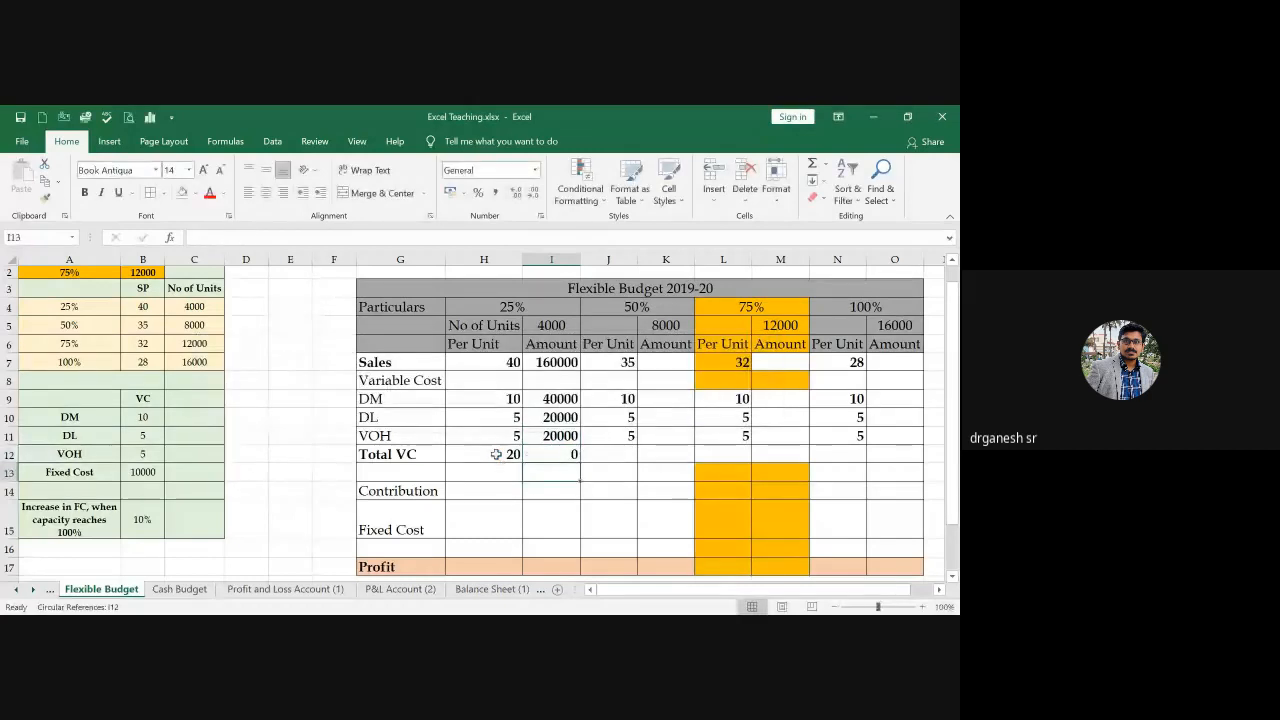
type("=sum")
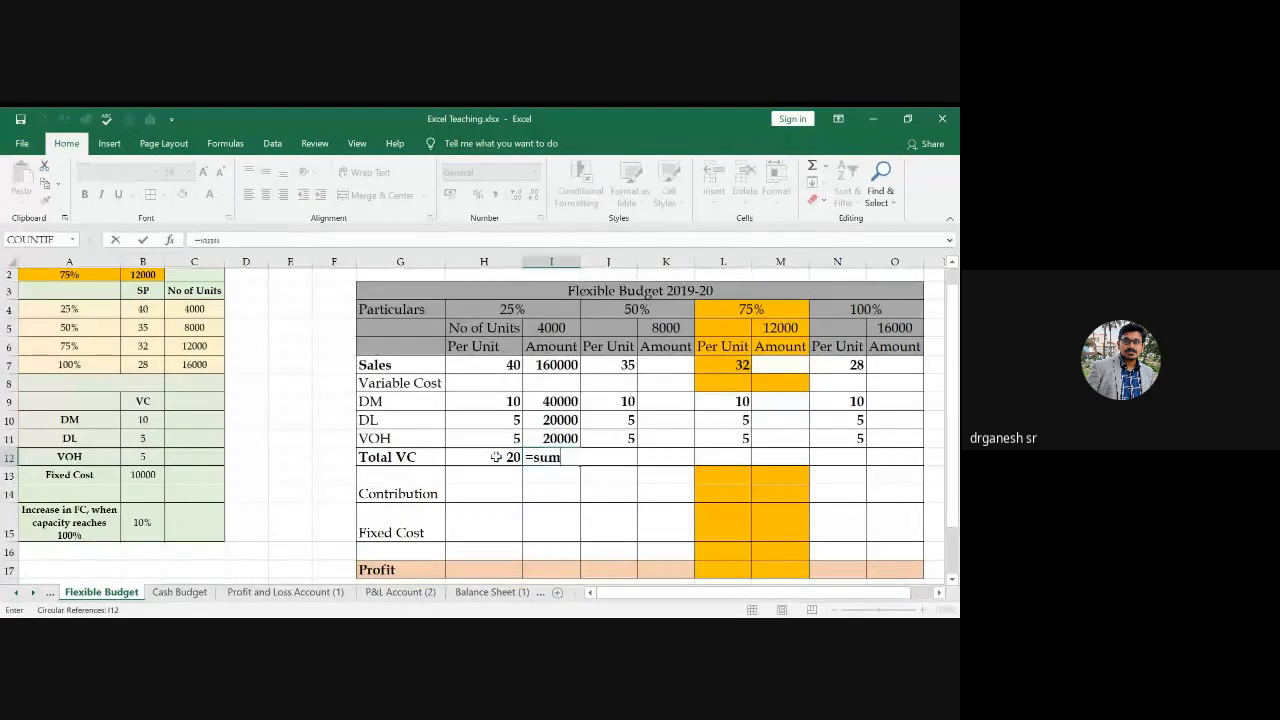
type("(")
key("Up")
key("shift+Up")
key("shift+Up")
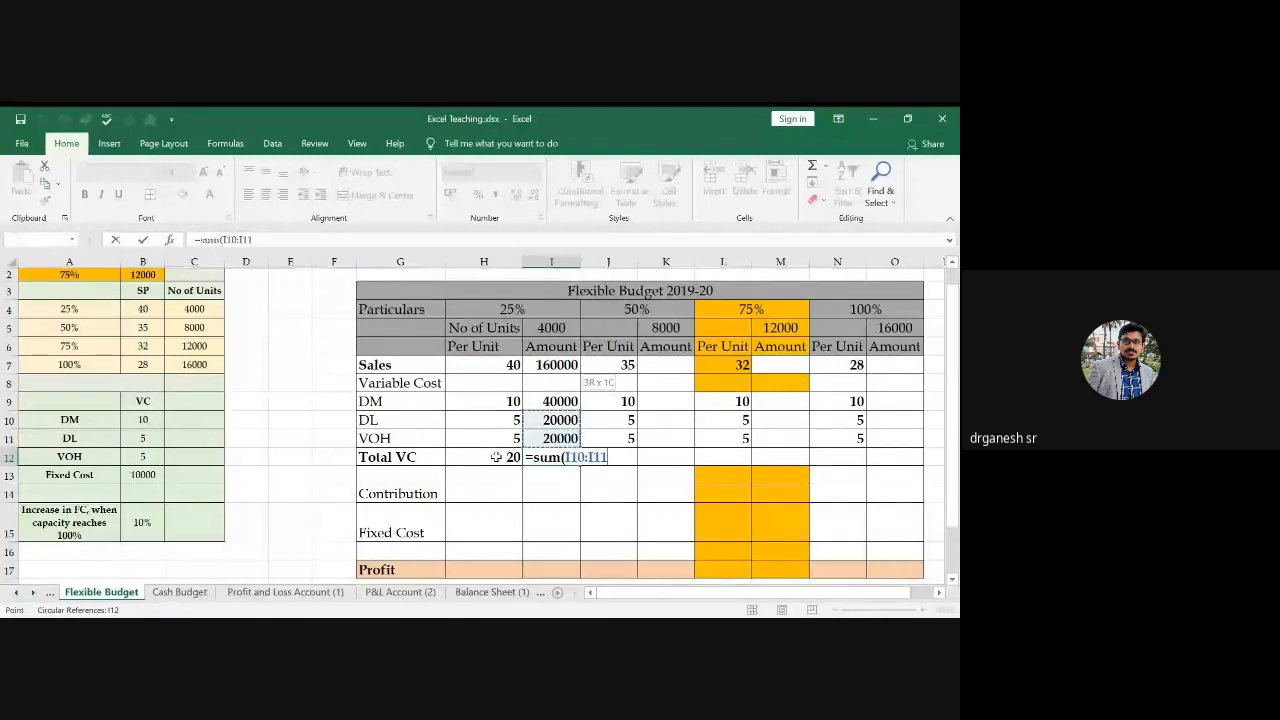
type(")")
key("Return")
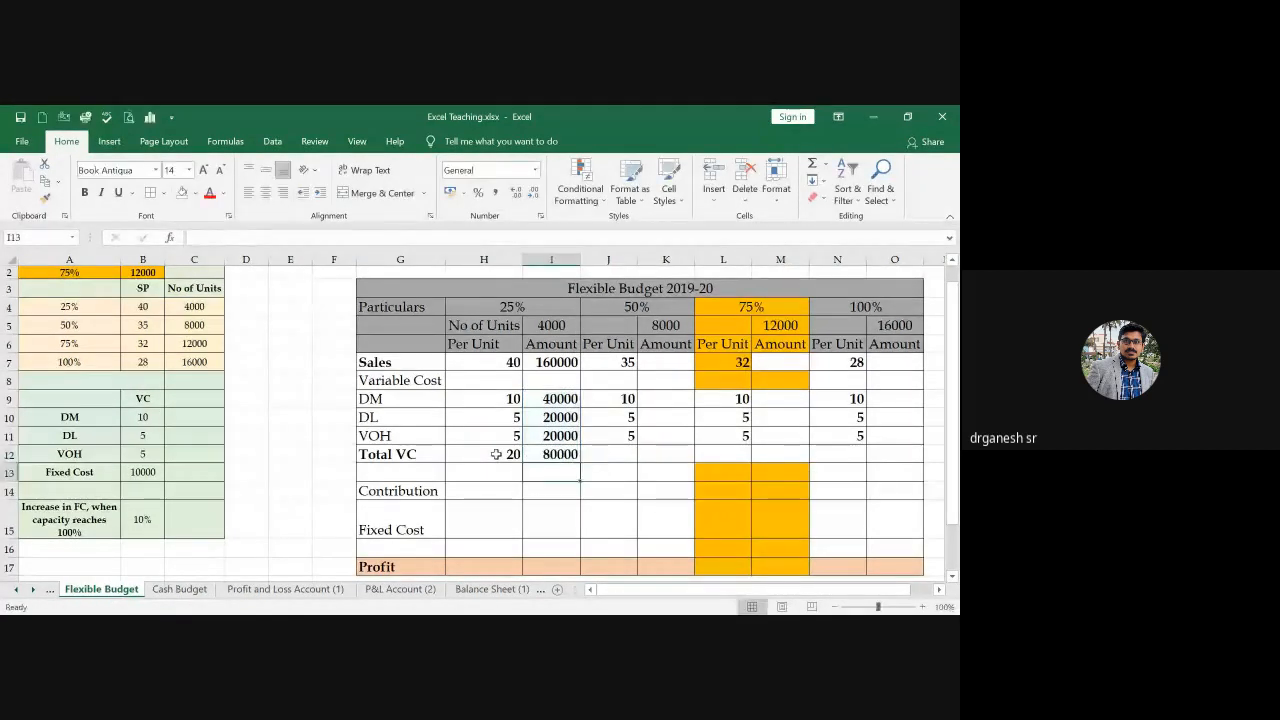
Calculate the 25% capacity per-unit contribution in H14 as sales minus total variable cost, =H7-H12.
key("Left")
key("Down")
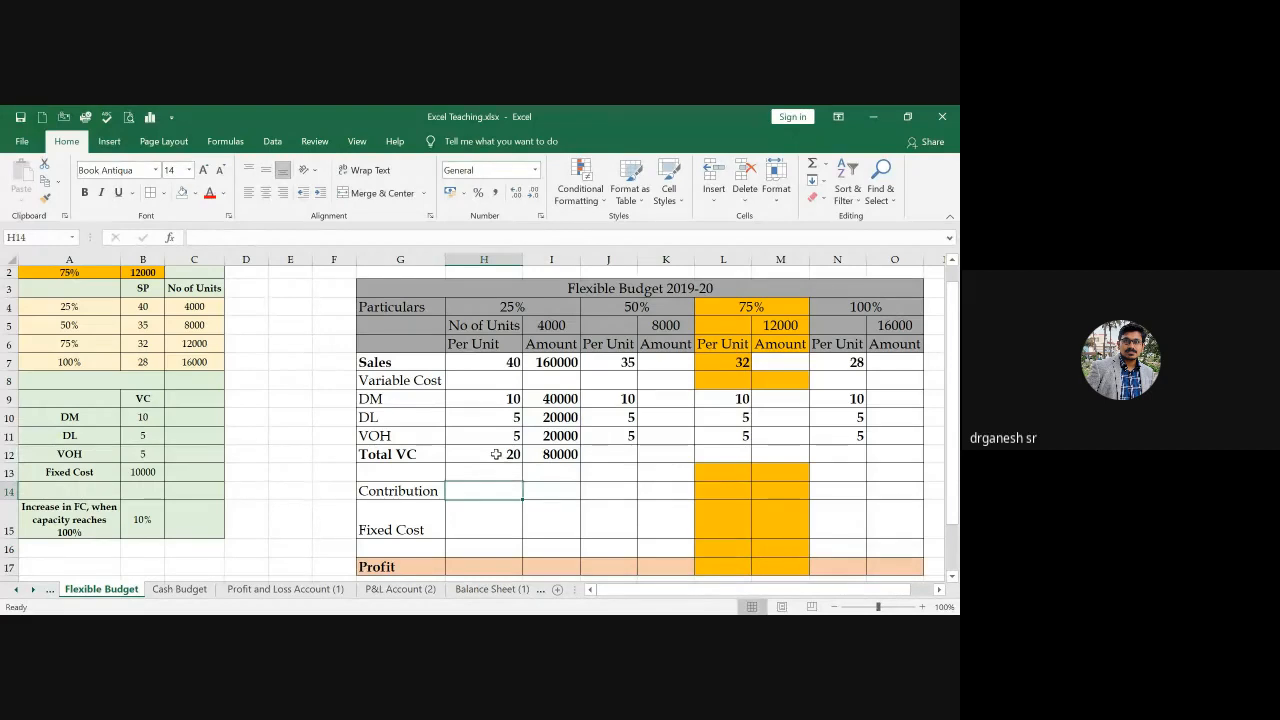
type("=")
key("Up")
key("Up")
key("Up")
key("Up")
key("Up")
key("Up")
key("Up")
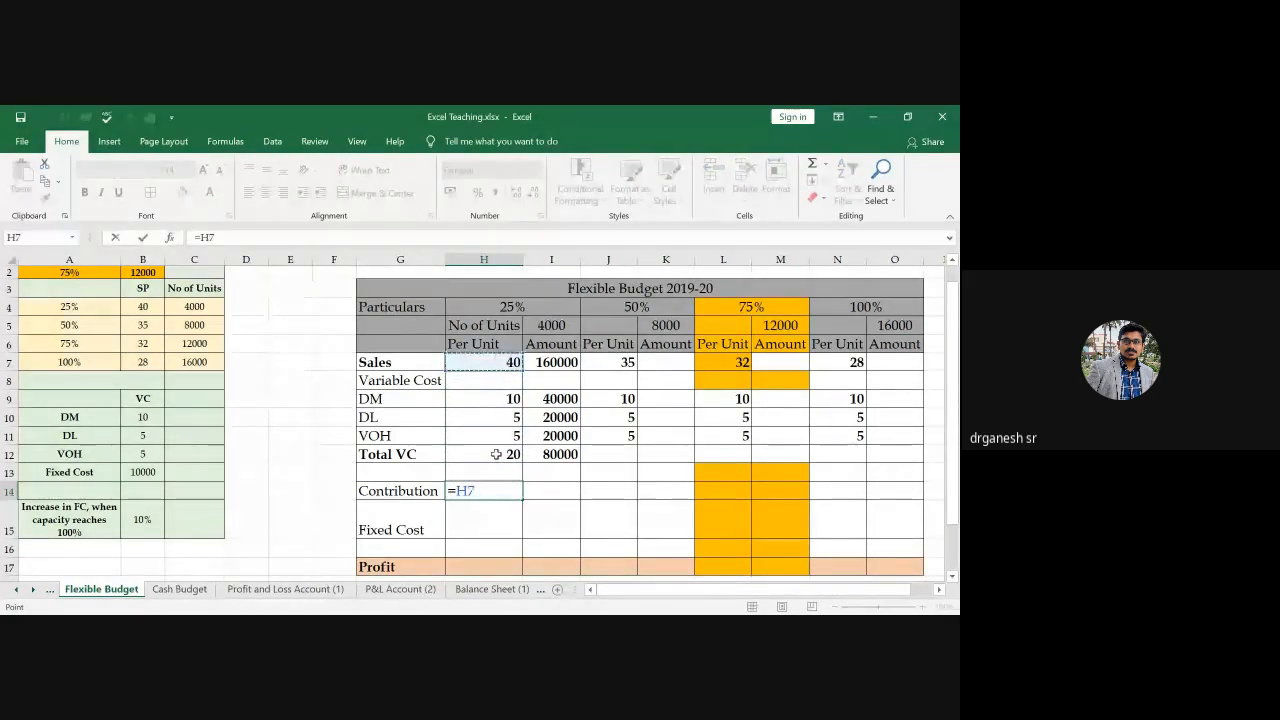
type("-")
left_click(496, 454)
key("Tab")
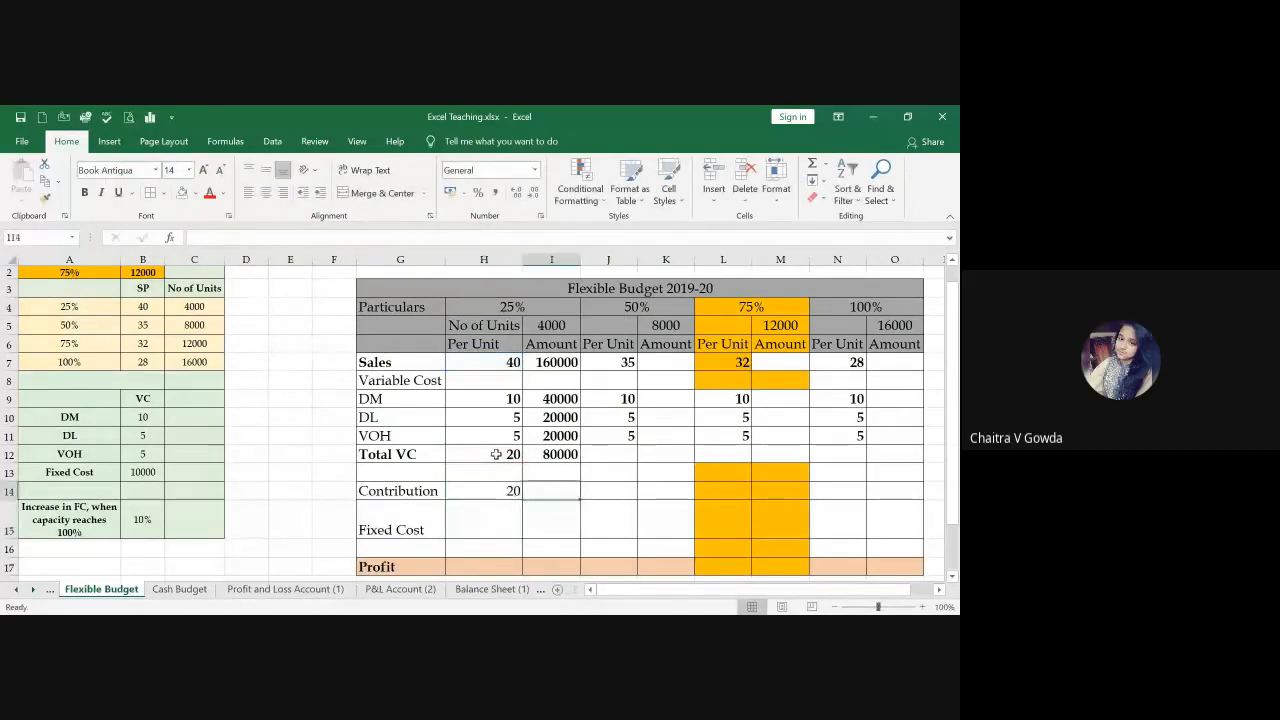
Calculate the 25% capacity contribution amount in I14 with =I7-I12.
type("=")
key("Up")
key("Up")
key("Up")
key("Up")
key("Up")
key("Up")
key("Up")
type("-")
key("Up")
key("Up")
key("Return")
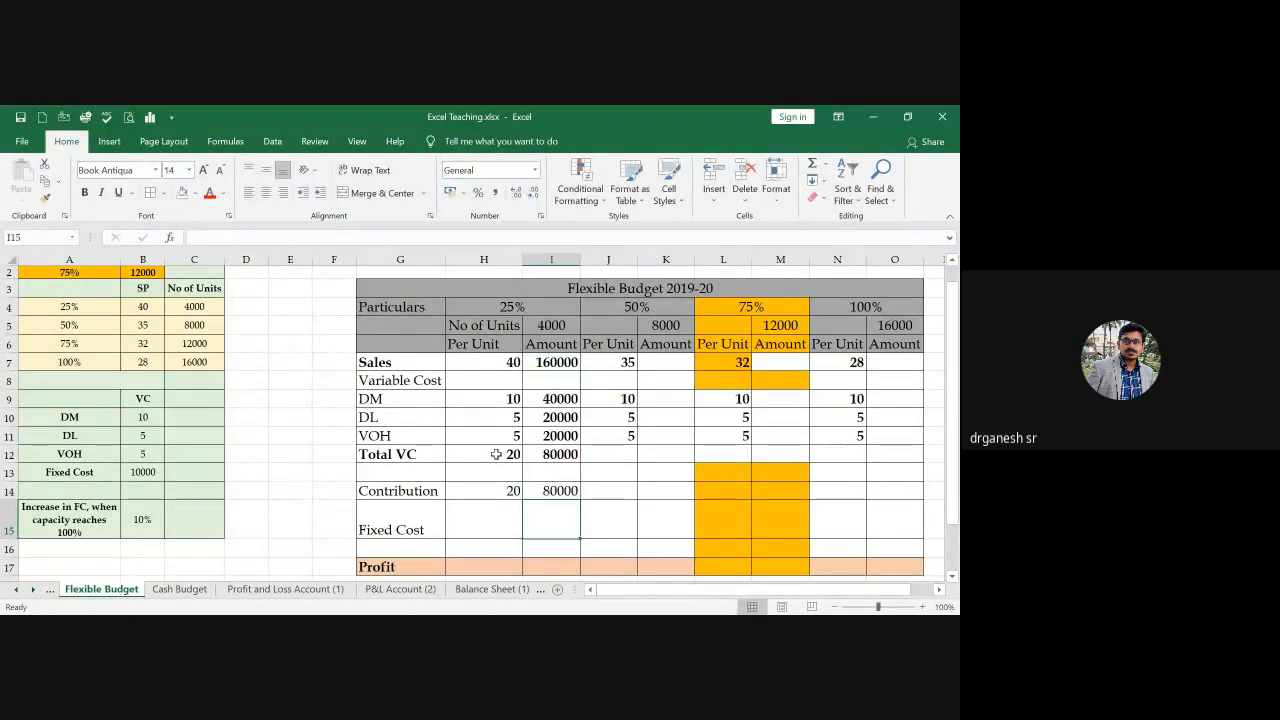
Enter =B13 in H15 to bring in the fixed cost from the input data.
key("Left")
type("=")
key("Left")
key("Left")
key("Left")
key("Left")
key("Left")
key("Left")
key("Up")
key("Up")
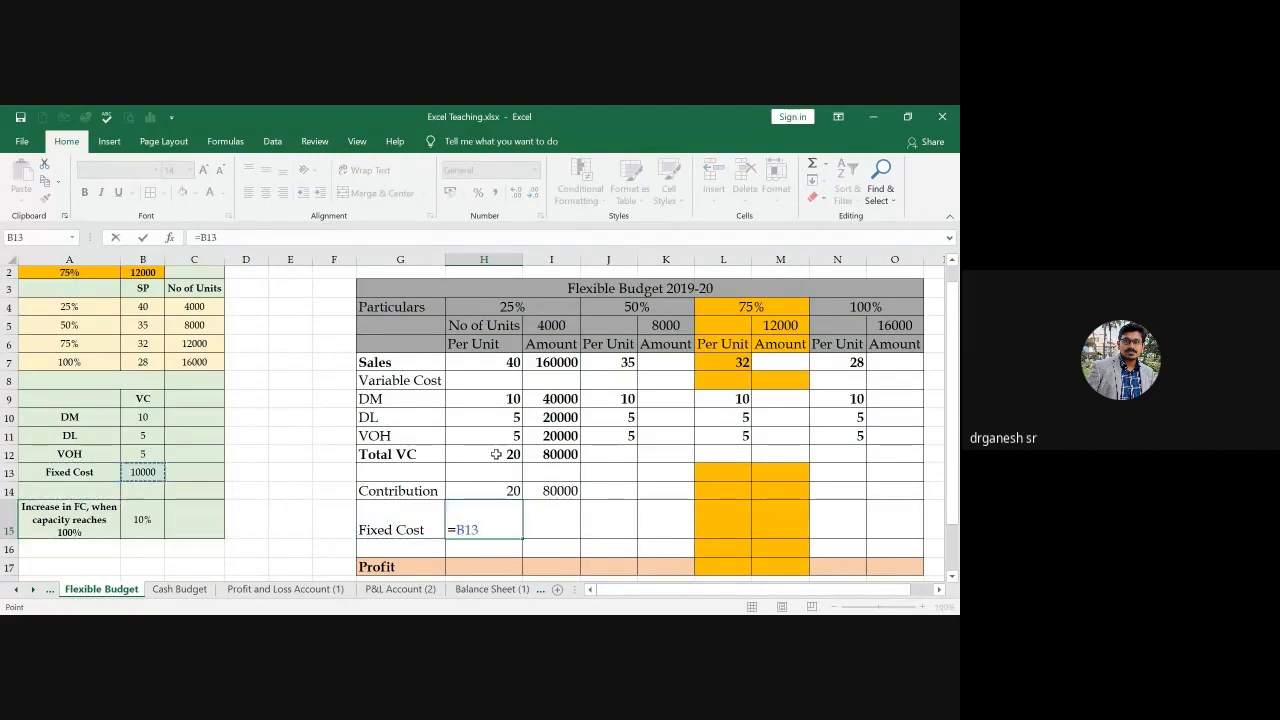
key("Return")
Move the fixed cost formula from H15 to the 25% capacity Amount cell I15.
key("Up")
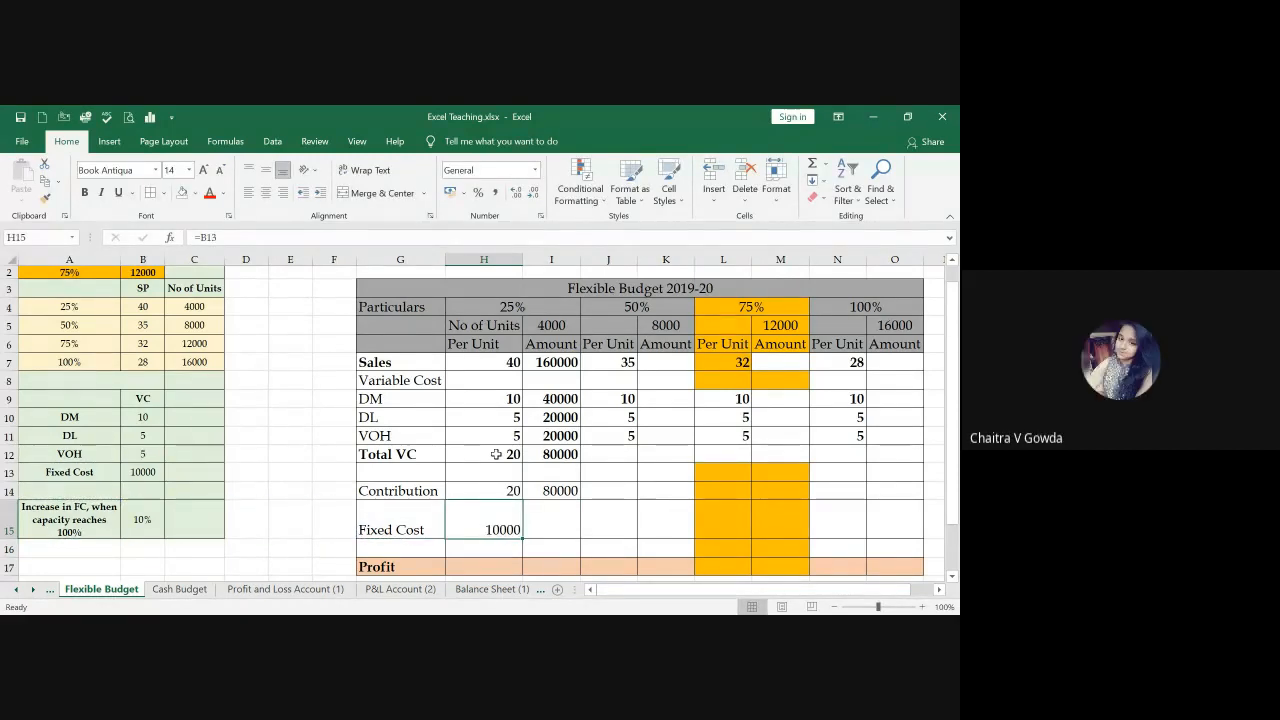
key("ctrl+x")
key("Right")
key("ctrl+v")
key("Left")
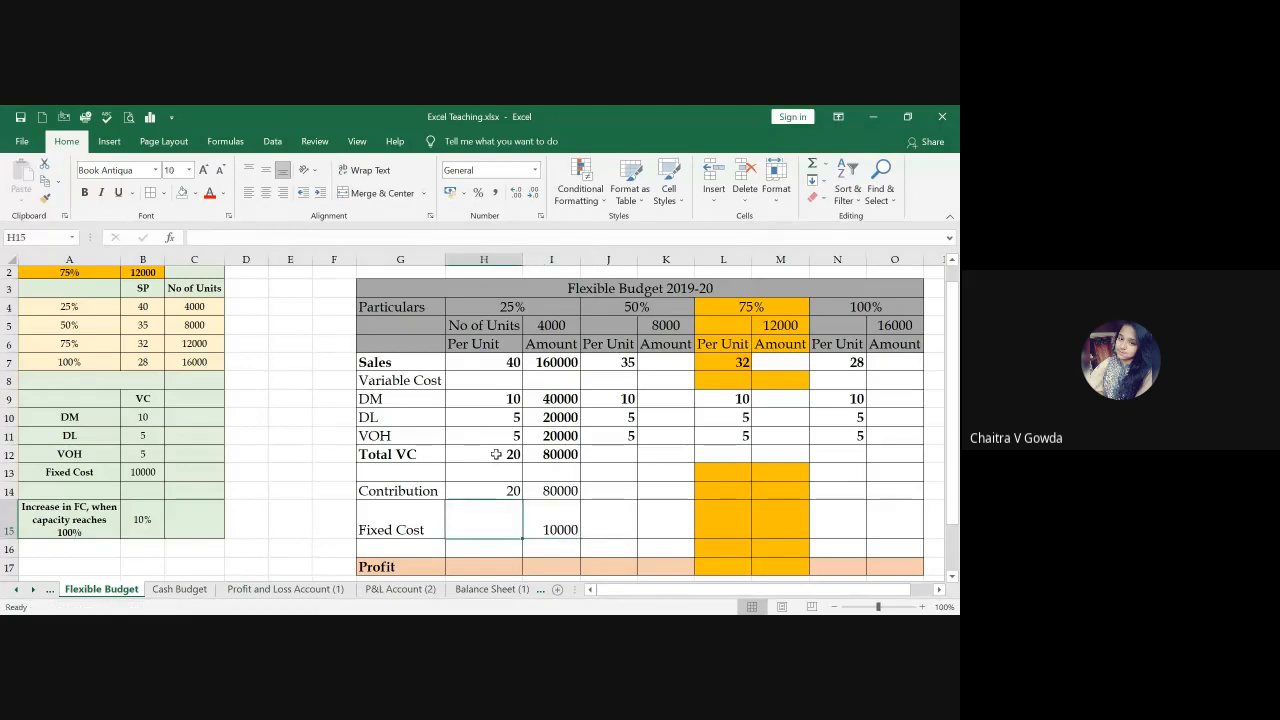
Calculate the 25% capacity profit amount in I17 as contribution minus fixed cost, =I14-I15.
key("Right")
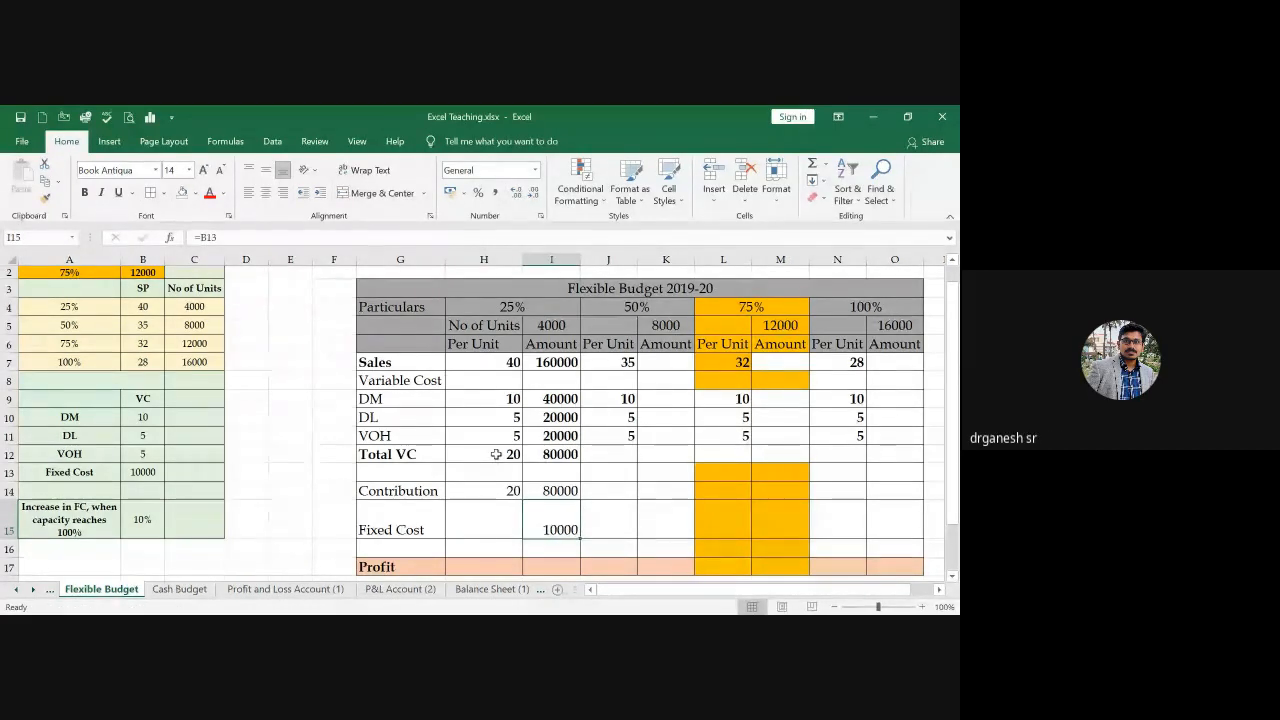
key("Down")
key("Down")
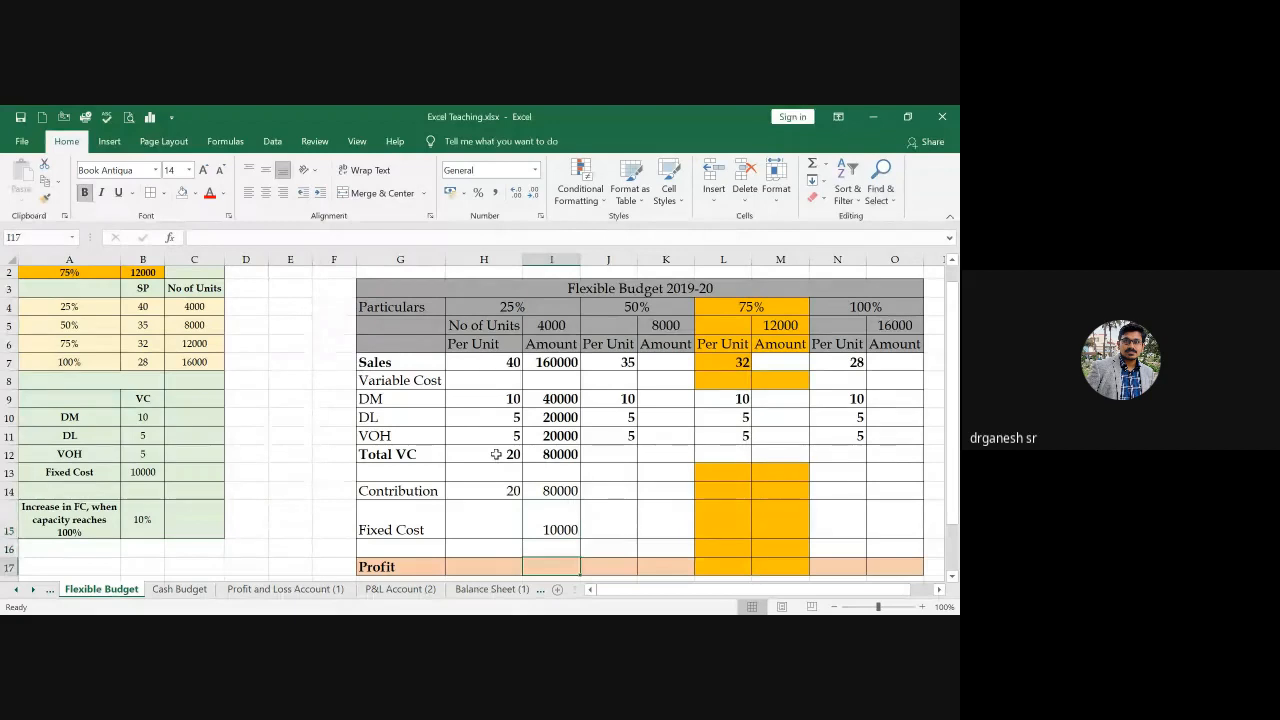
type("=")
key("Up")
key("Up")
key("Up")
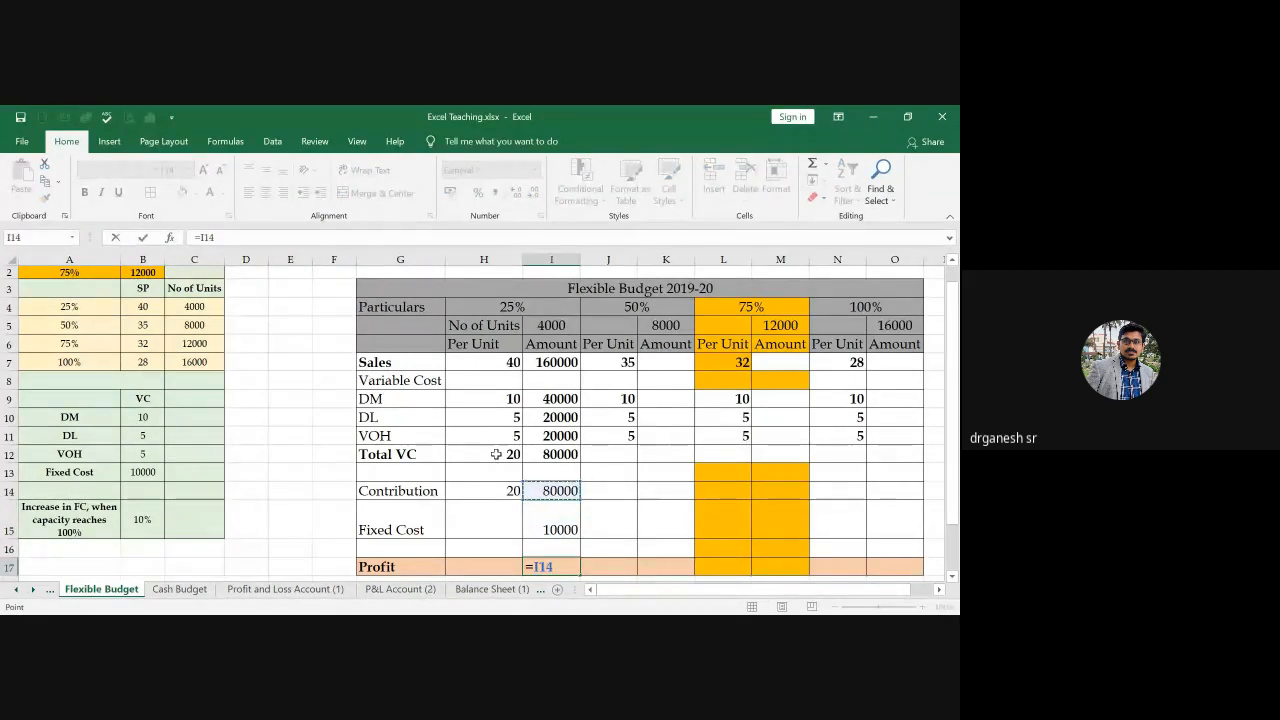
type("-")
key("Up")
key("Up")
key("Return")
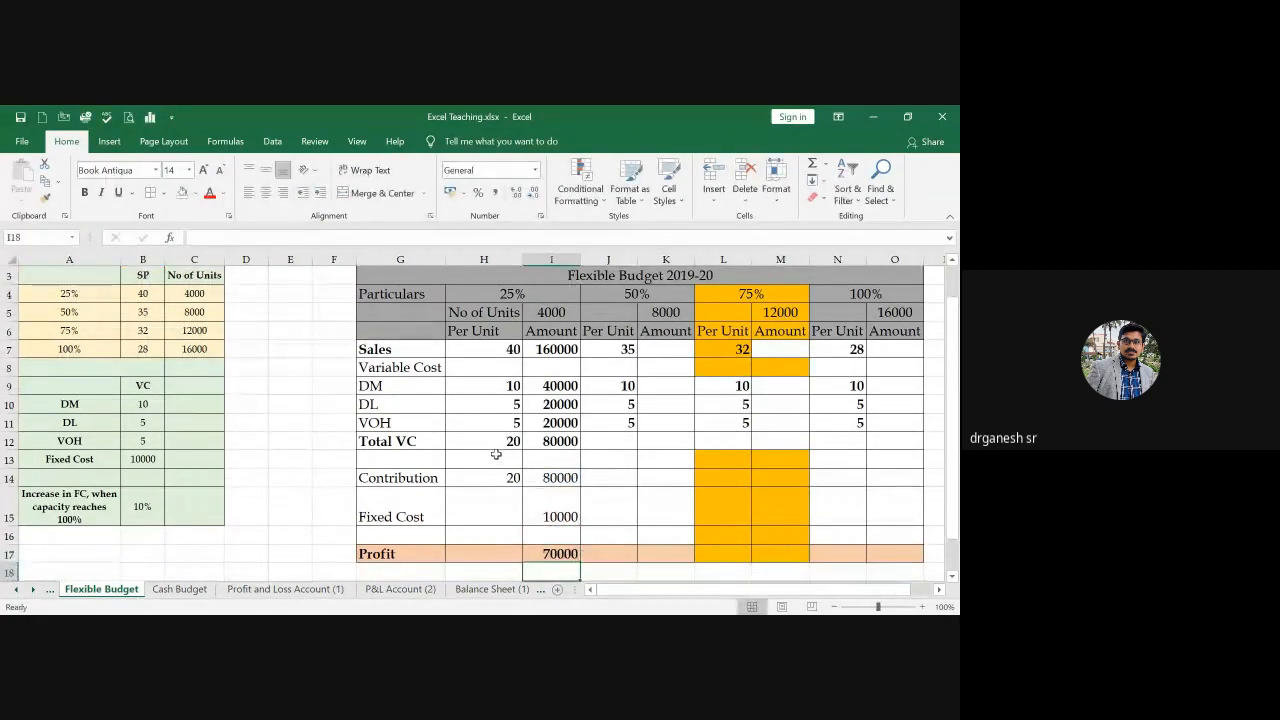
Calculate the per-unit fixed cost for 25% capacity in H15 with =I15/I5.
key("Left")
key("Left")
key("Up")
key("Up")
key("Up")
key("Right")
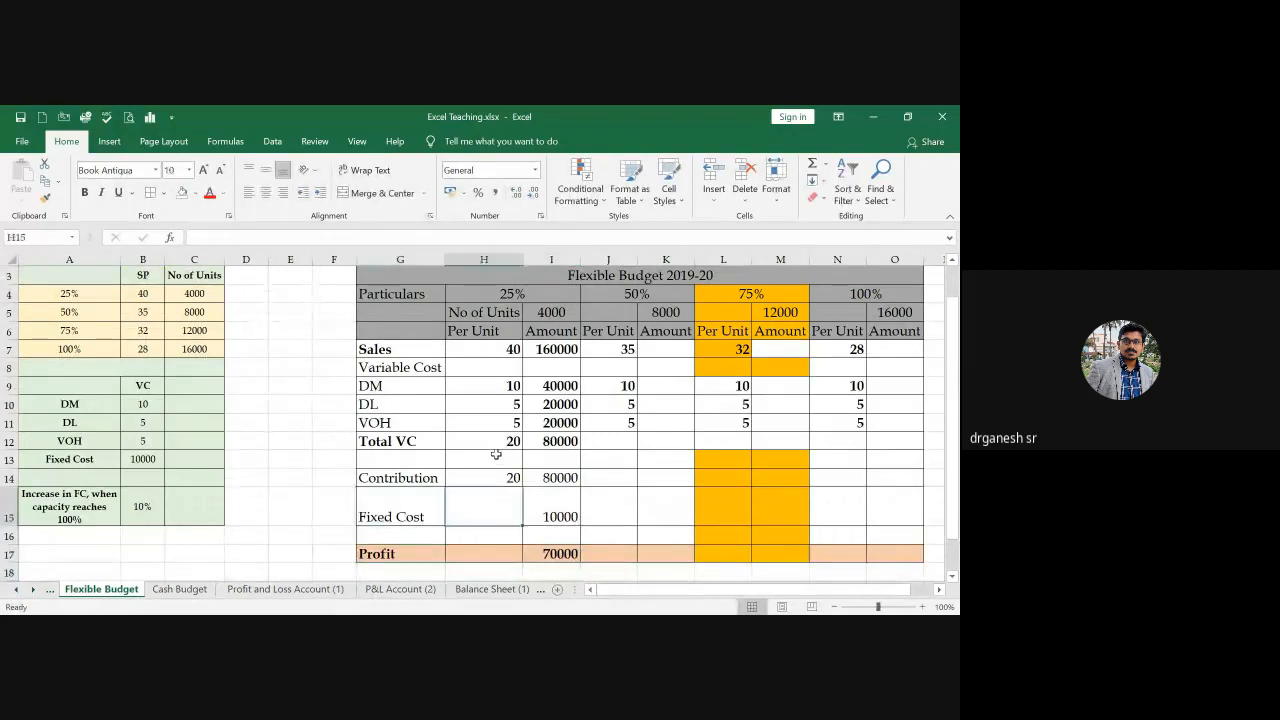
type("=")
key("Right")
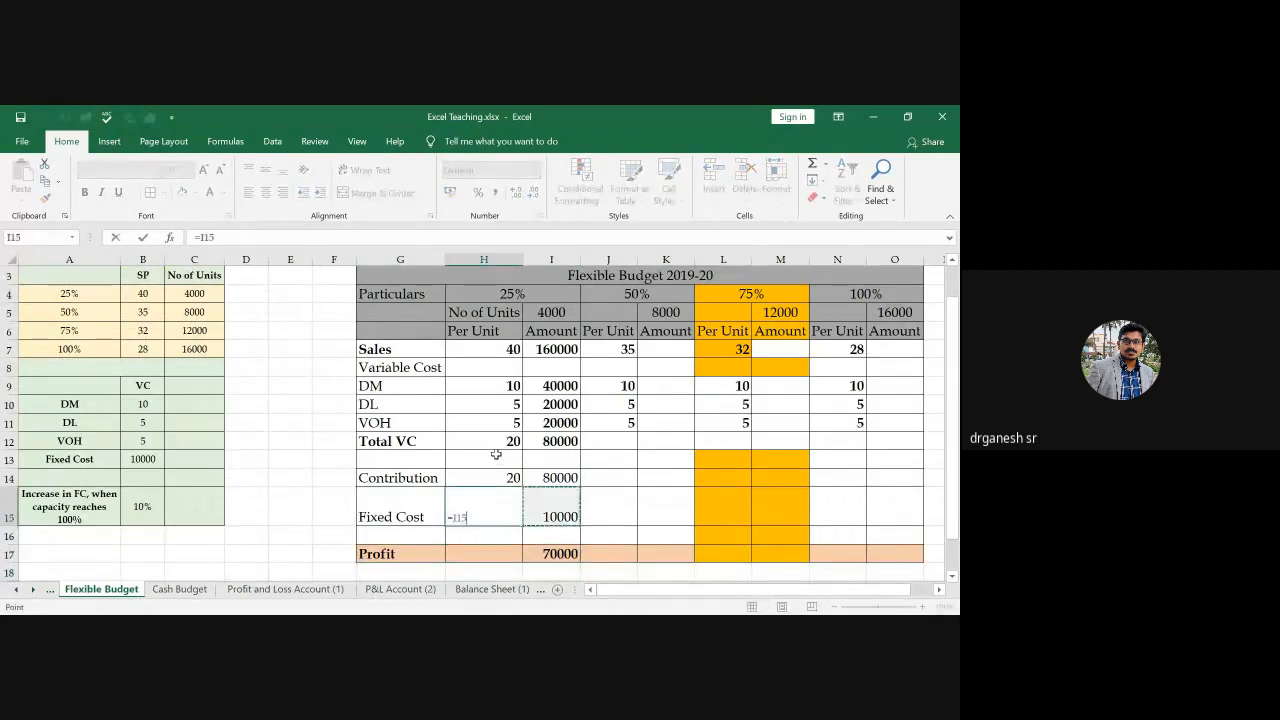
type("/")
key("Up")
key("Up")
key("Up")
key("Up")
key("Up")
key("Up")
key("Up")
key("Up")
key("Up")
key("Up")
key("Right")
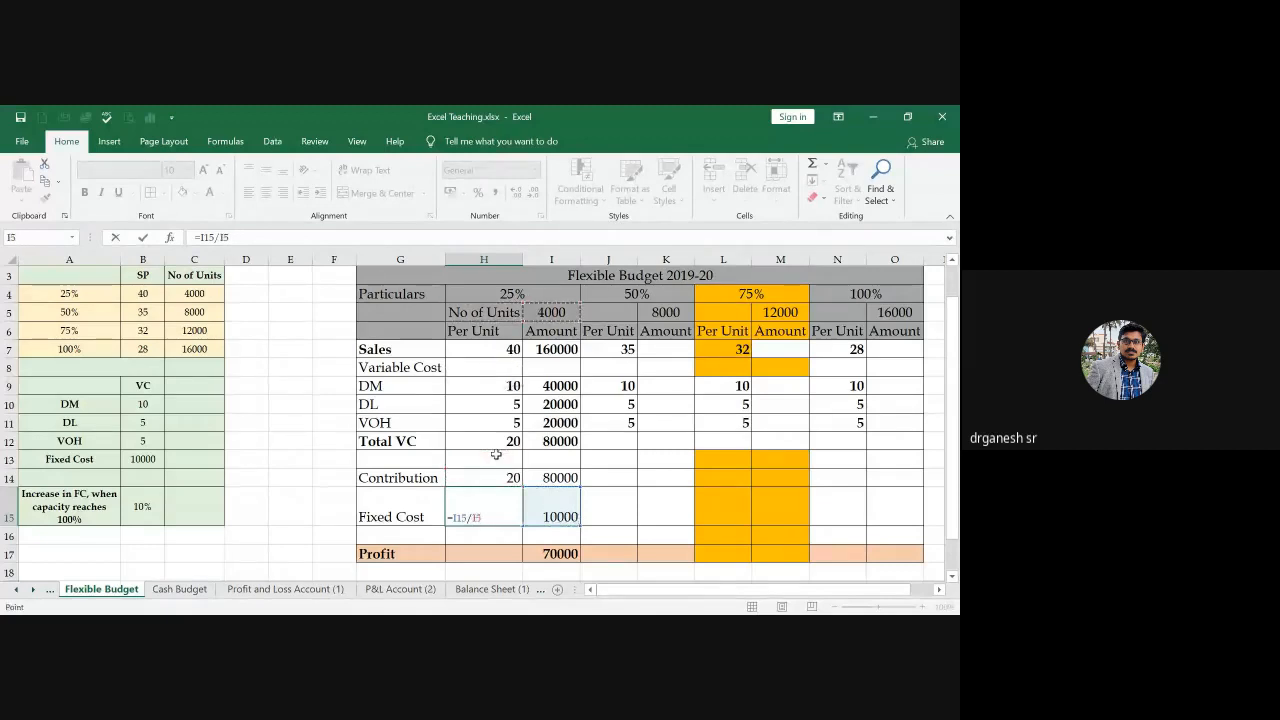
key("Return")
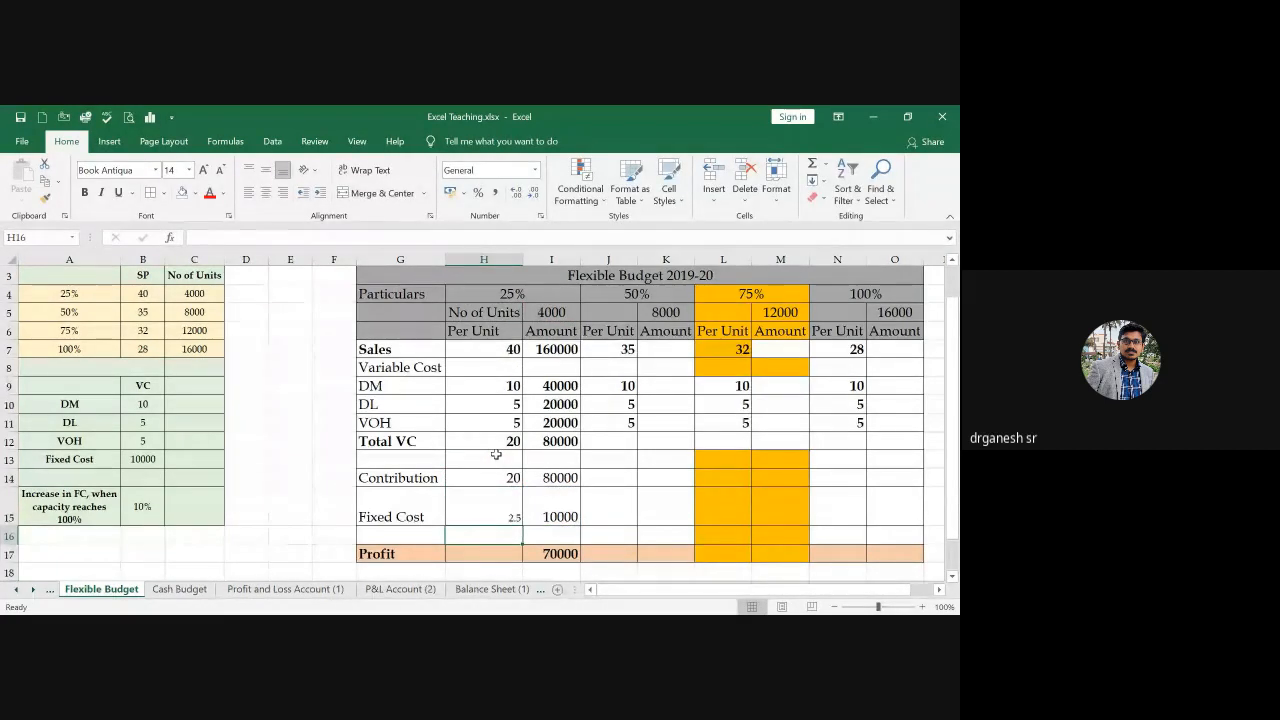
Calculate the per-unit profit for 25% capacity in H17 with =I17/I5.
key("Down")
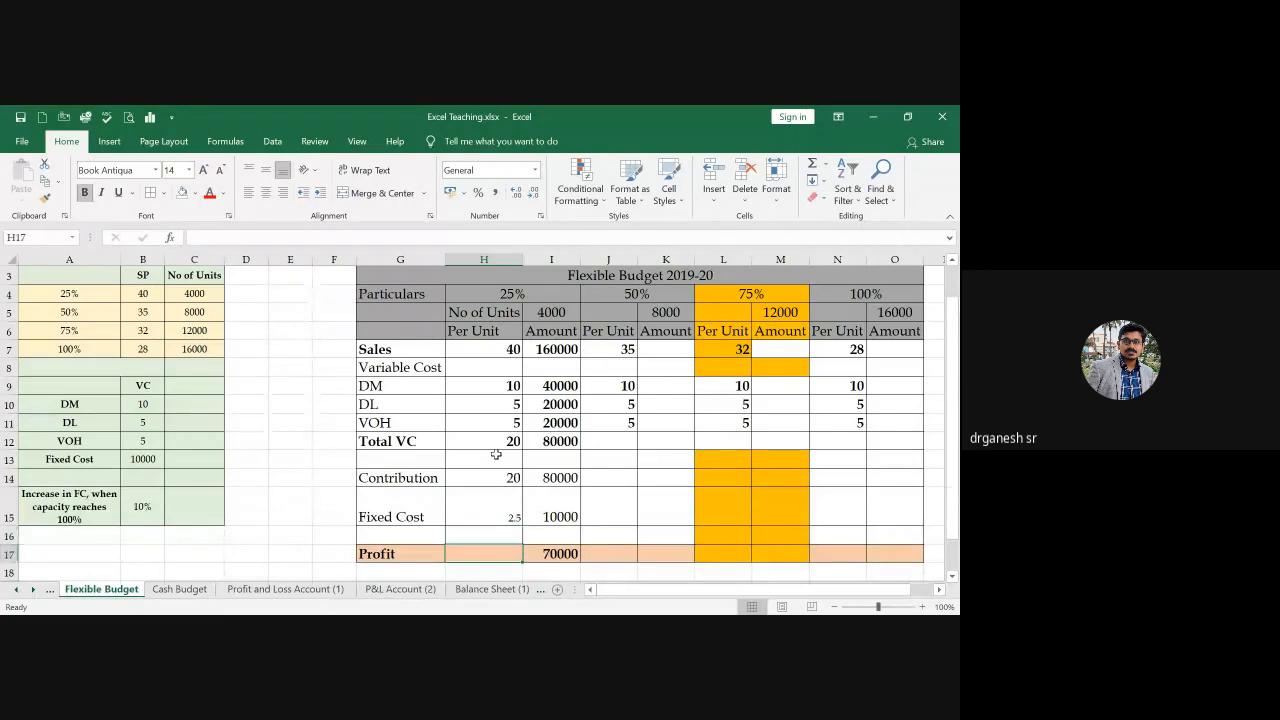
type("=")
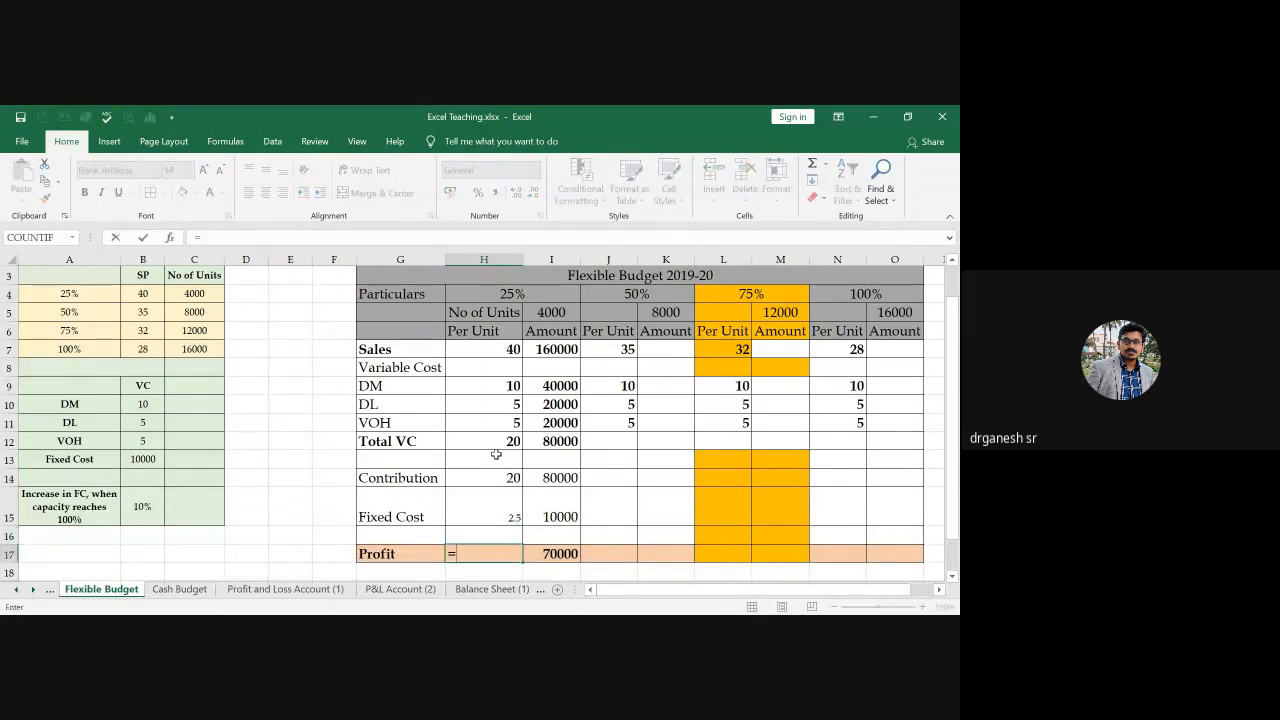
key("Right")
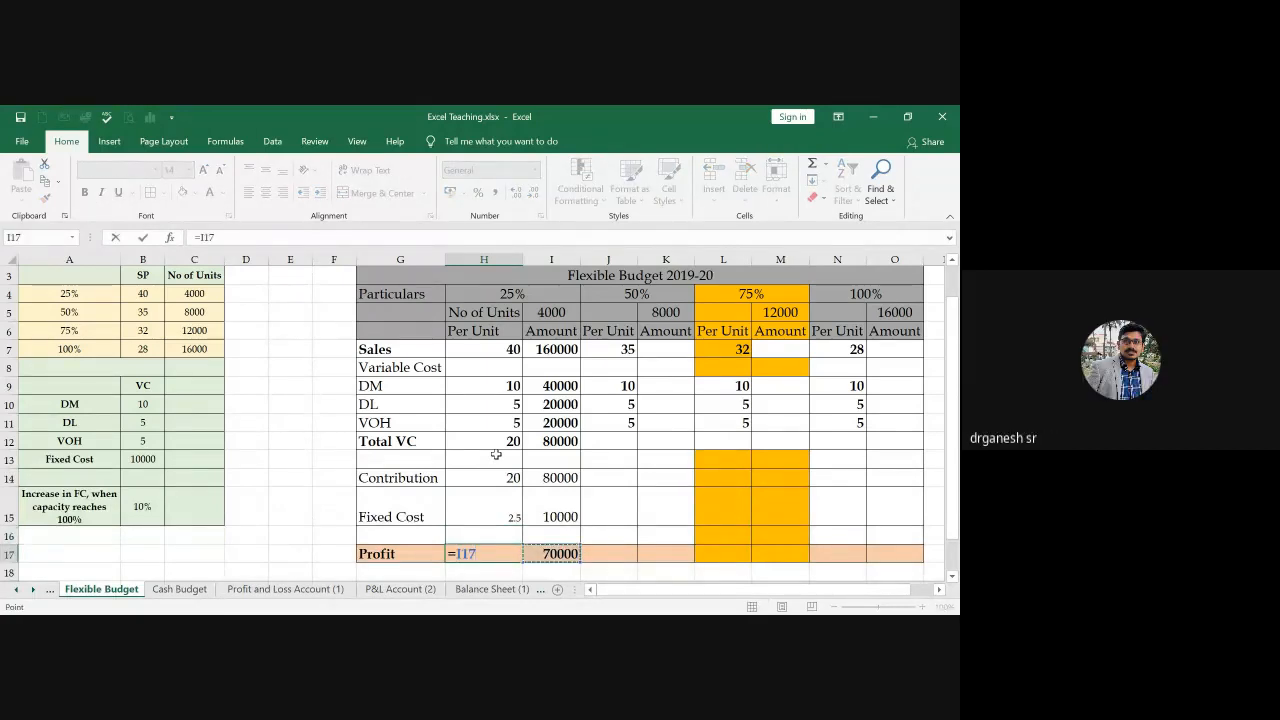
type("/")
key("Up")
key("Up")
key("Up")
key("Up")
key("Up")
key("Up")
key("Up")
key("Up")
key("Up")
key("Up")
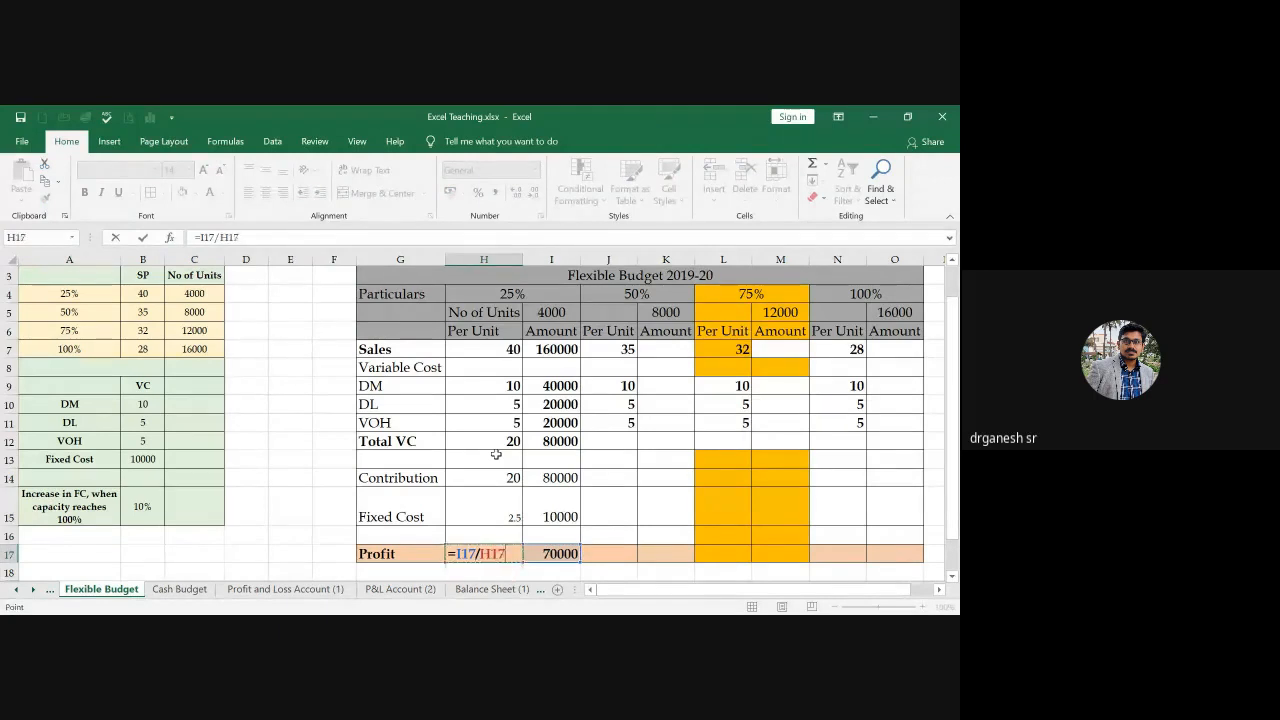
key("Return")
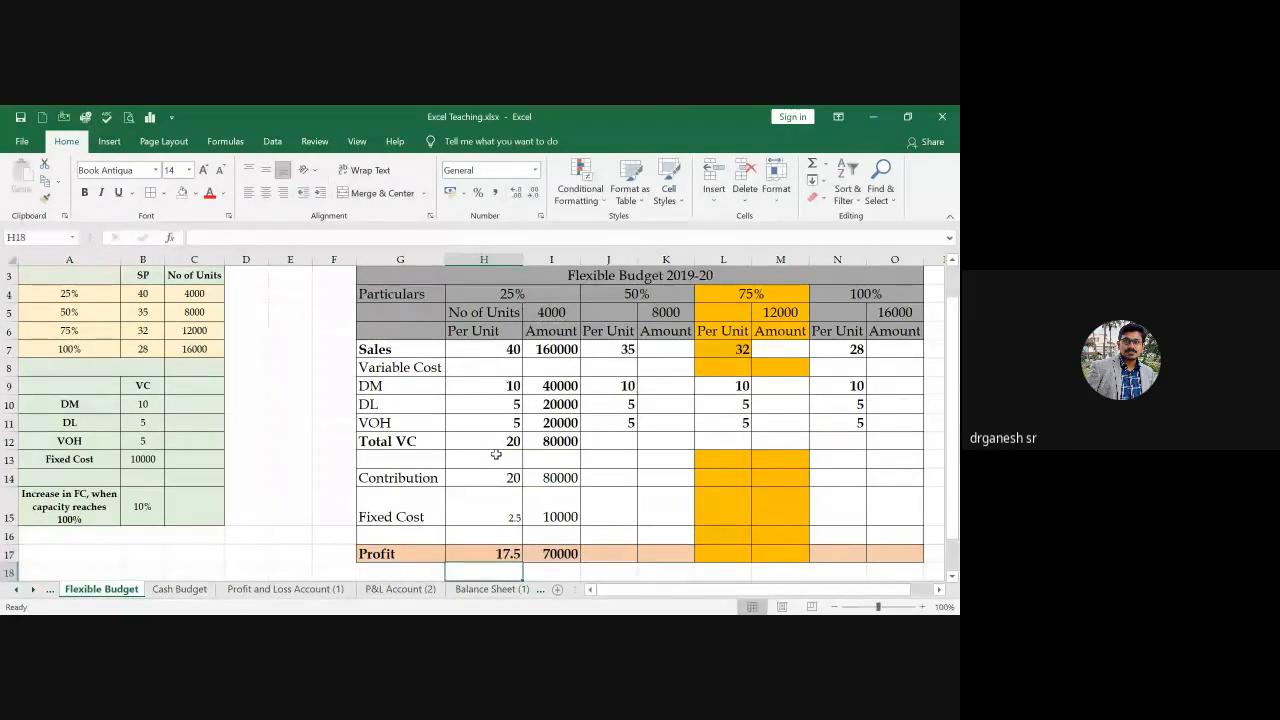
Copy the formatting of H12 onto the Contribution and Fixed Cost rows across all capacity columns, H through O.
key("Up")
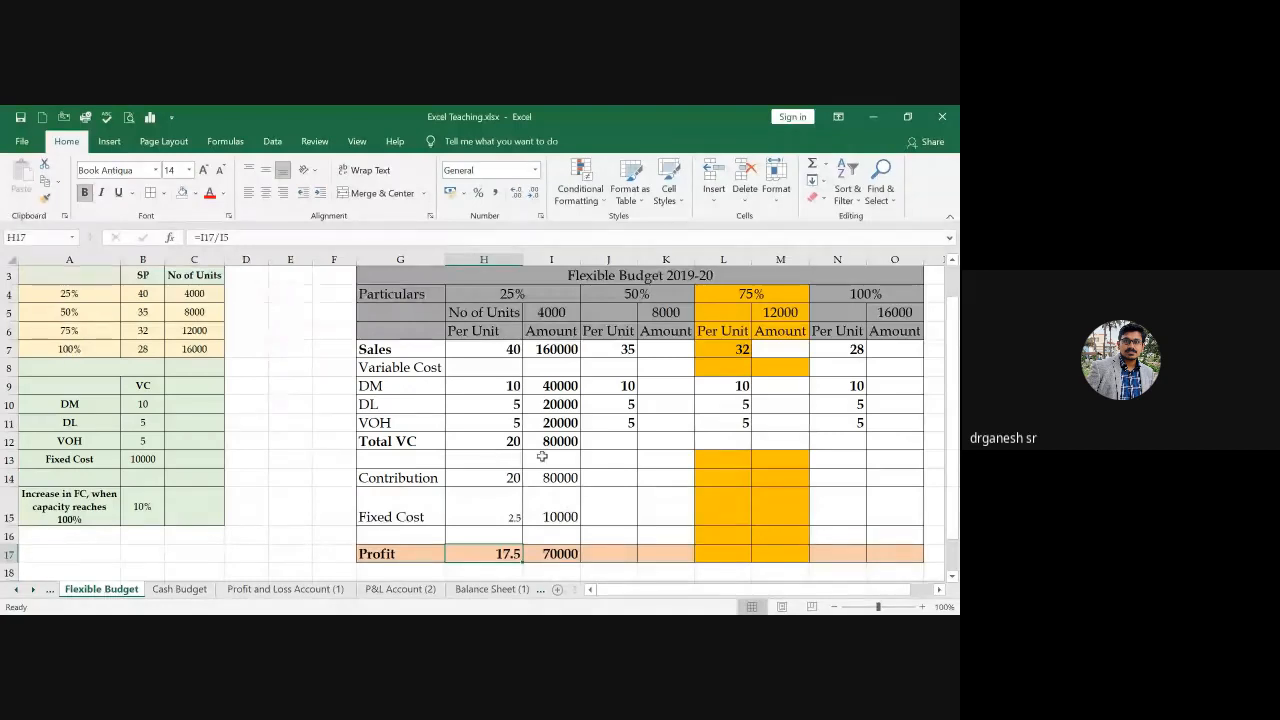
left_click(518, 443)
left_click(43, 199)
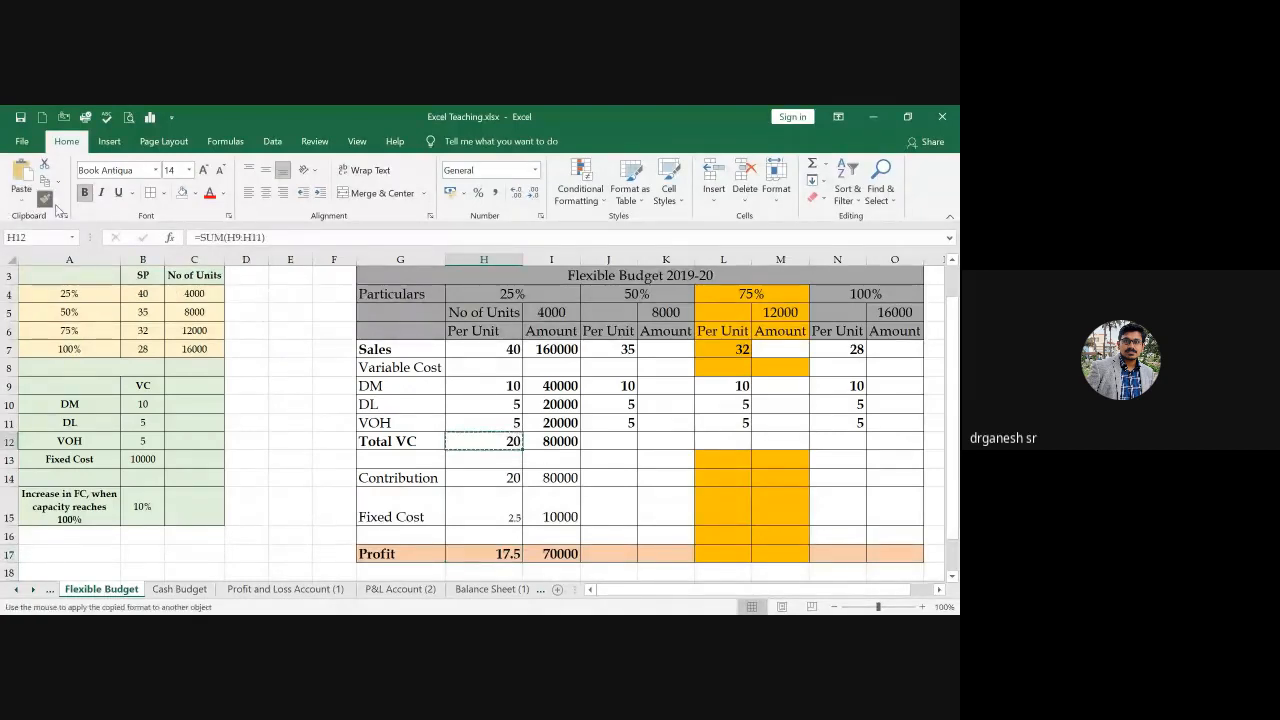
mouse_move(484, 478)
left_mouse_down()
mouse_move(792, 527)
mouse_move(912, 522)
left_mouse_up()
left_click(733, 490)
left_click_drag(672, 456, 778, 462)
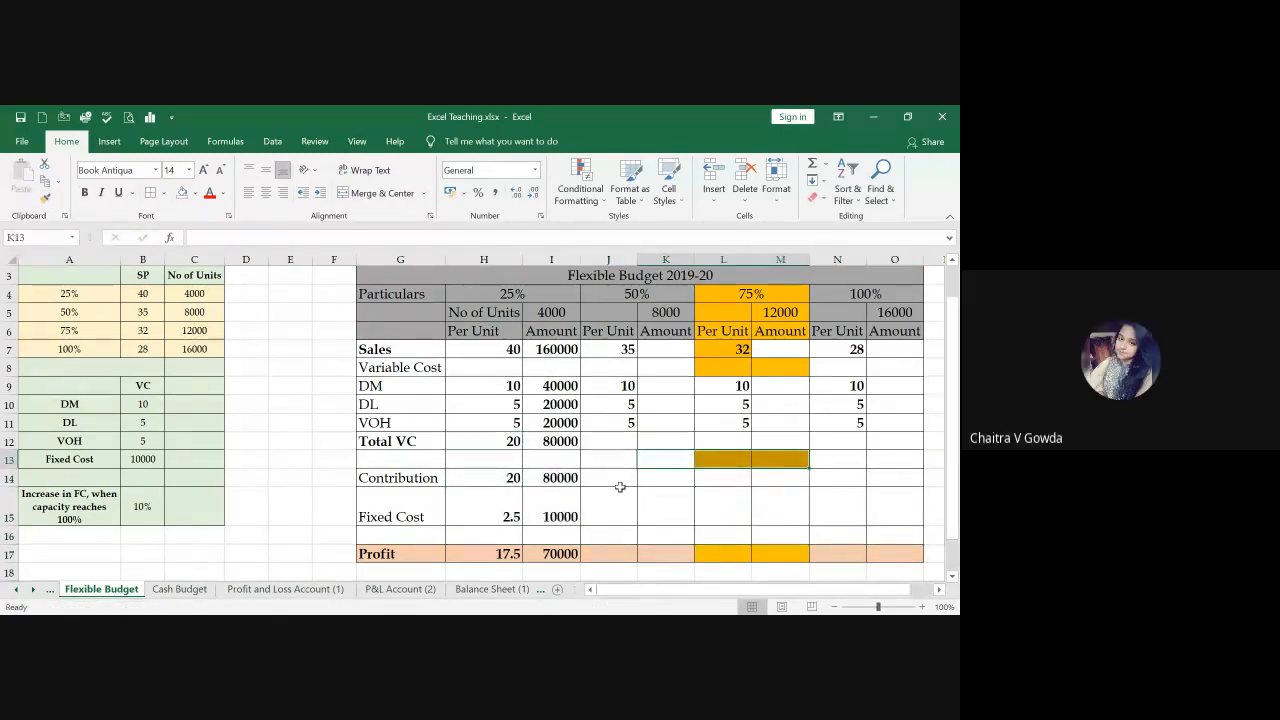
left_click_drag(494, 349, 567, 556)
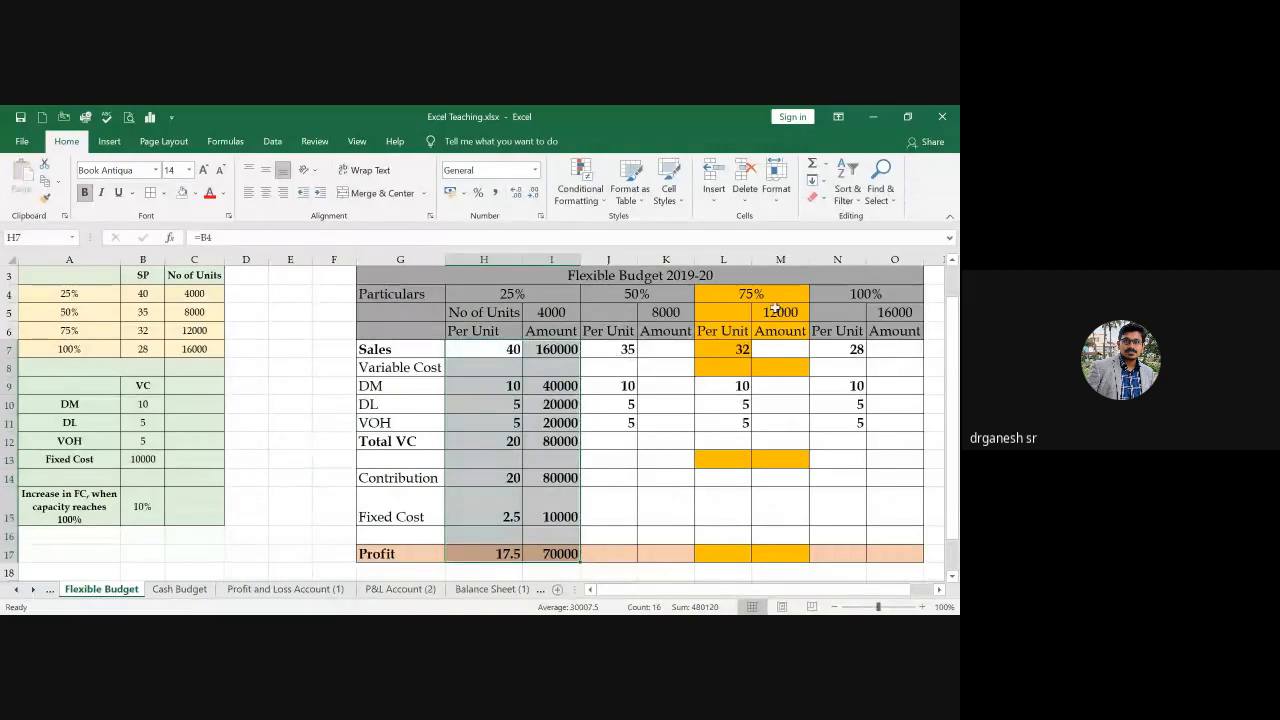
Calculate the 50% capacity Sales amount in K7 with =J7*K5.
left_click(655, 364)
left_click(660, 350)
type("=")
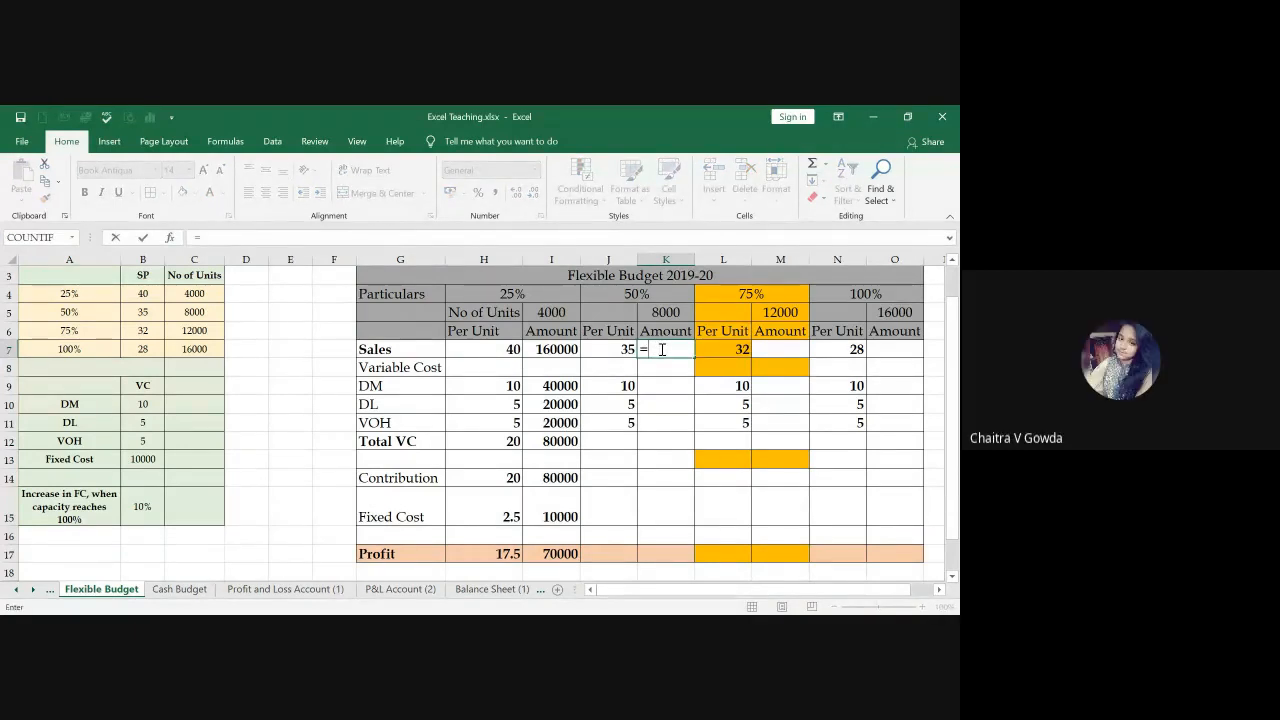
key("Left")
type("*")
key("Up")
key("Up")
key("Return")
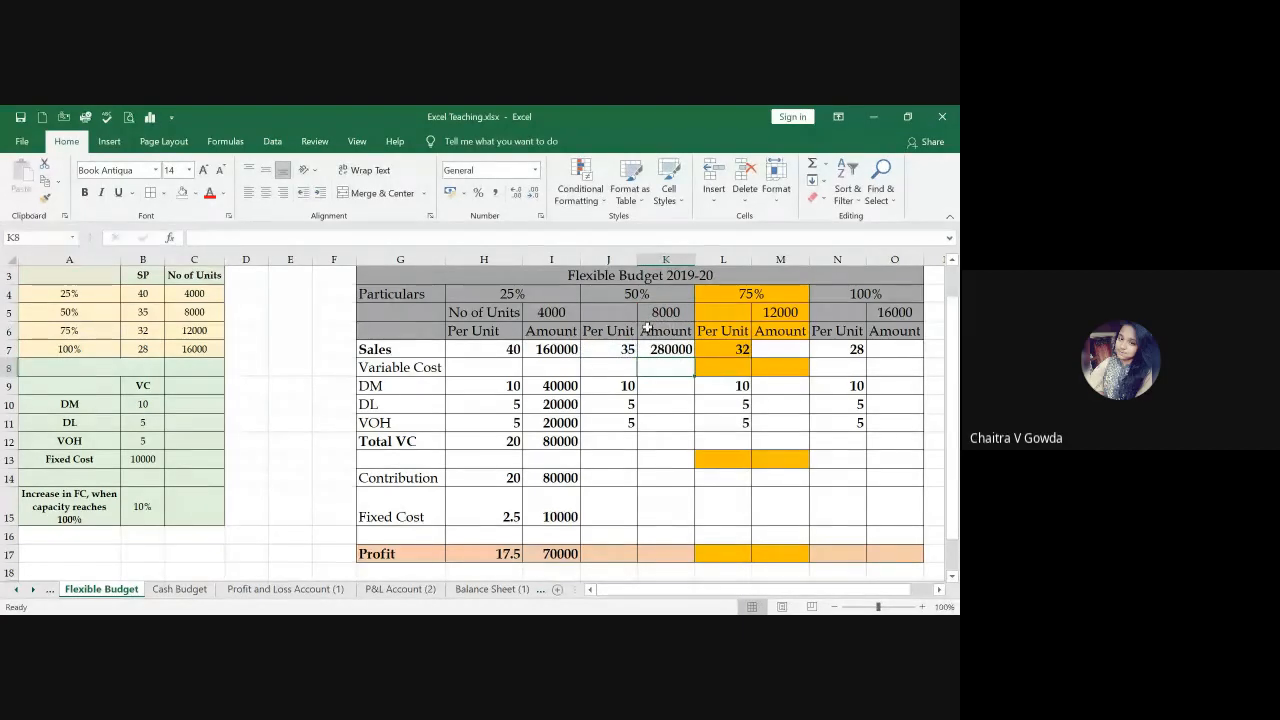
Make the K5 units reference absolute in the K7 Sales formula and fill the formula down through K11.
left_click(663, 349)
left_click(220, 238)
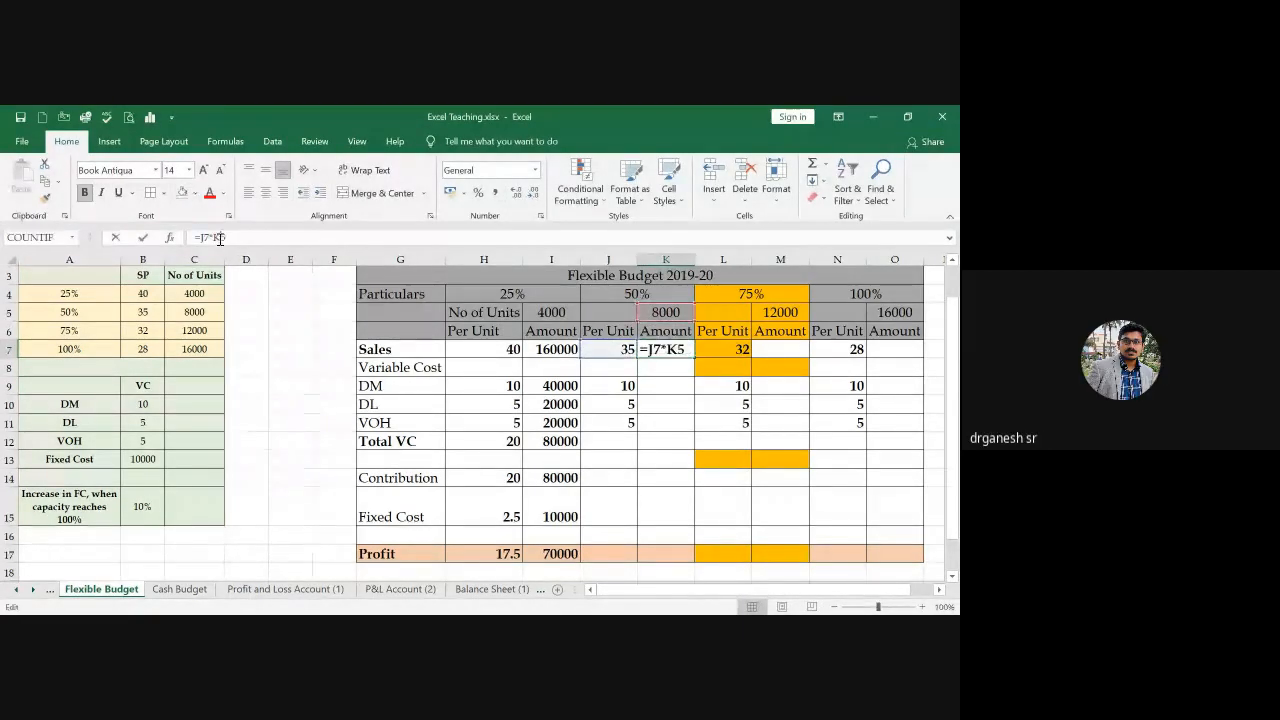
key("Return")
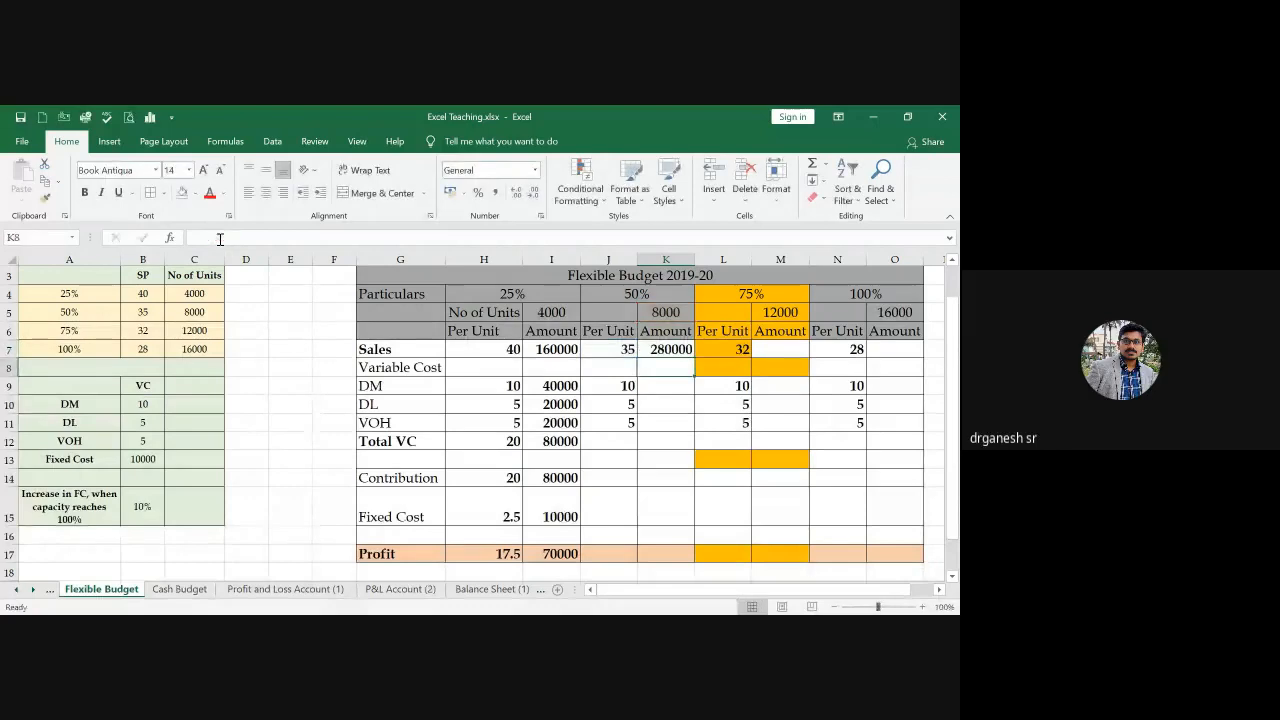
left_click(665, 349)
left_click_drag(693, 356, 698, 428)
Try to carry the Total VC formula from H12 into the 50% capacity columns, first by copying to J12, then by filling to K12.
left_click(631, 444)
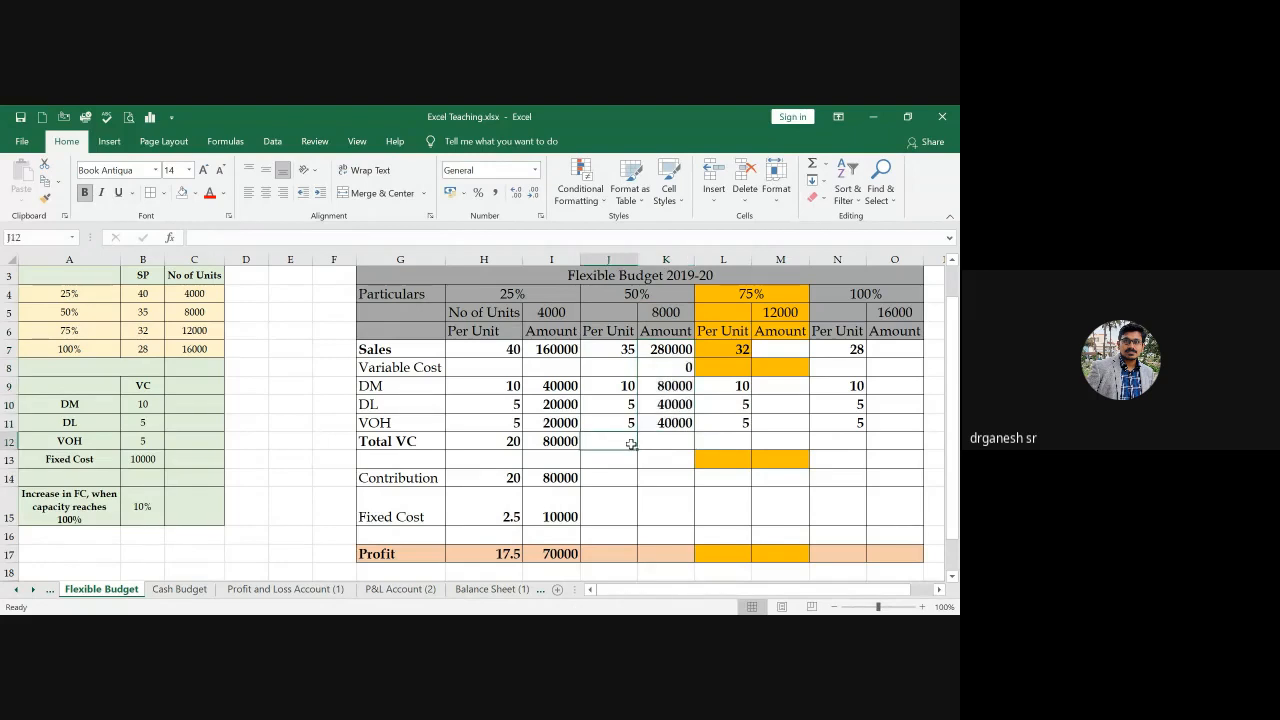
left_click(512, 441)
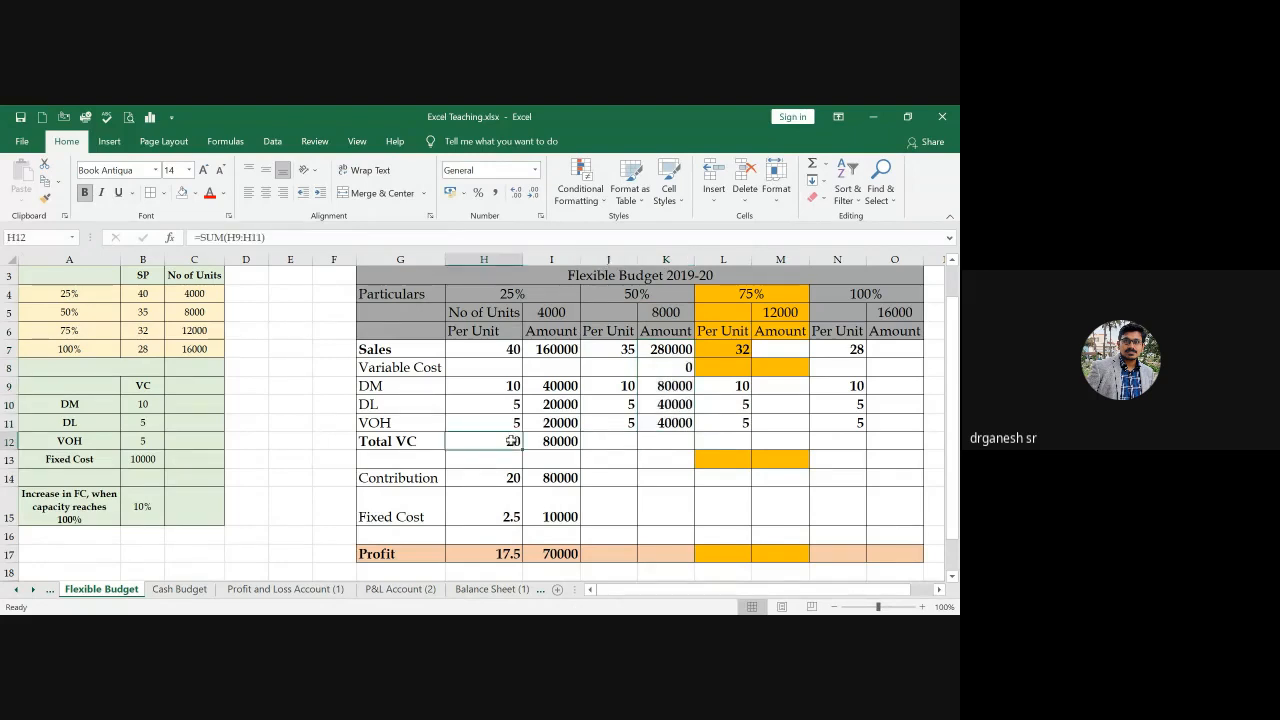
key("ctrl+c")
key("Right")
key("Right")
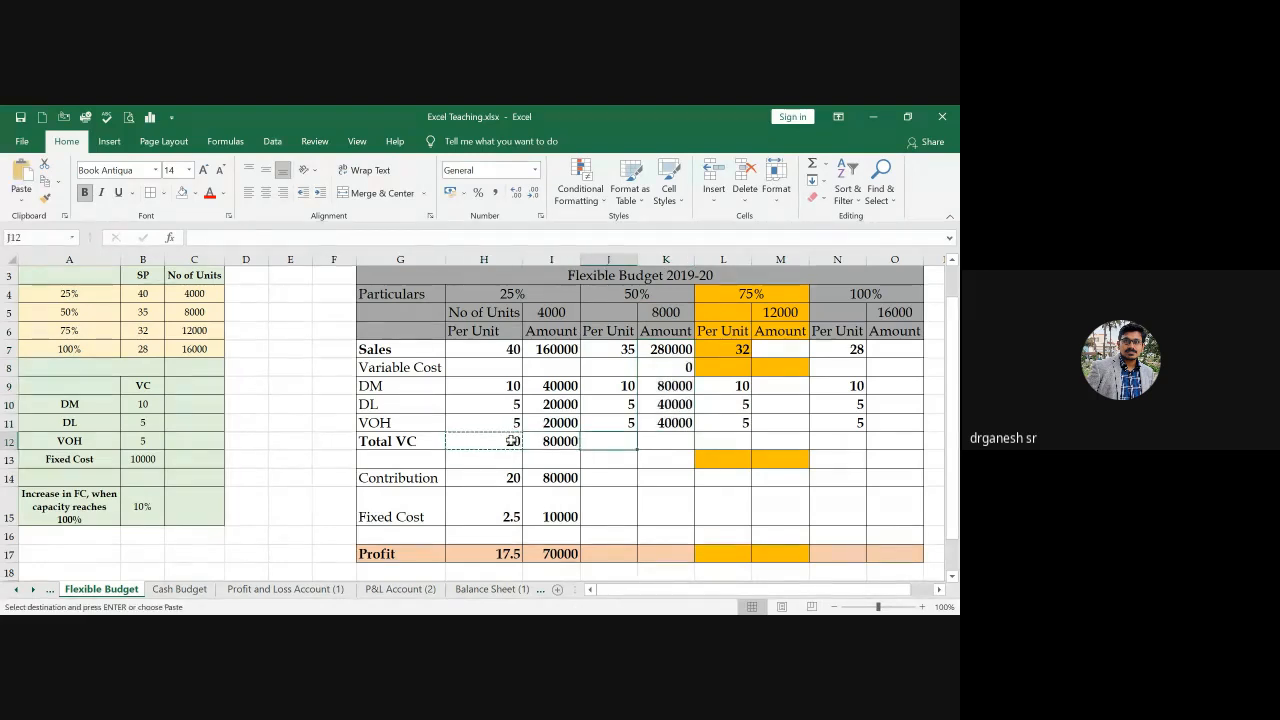
key("ctrl+v")
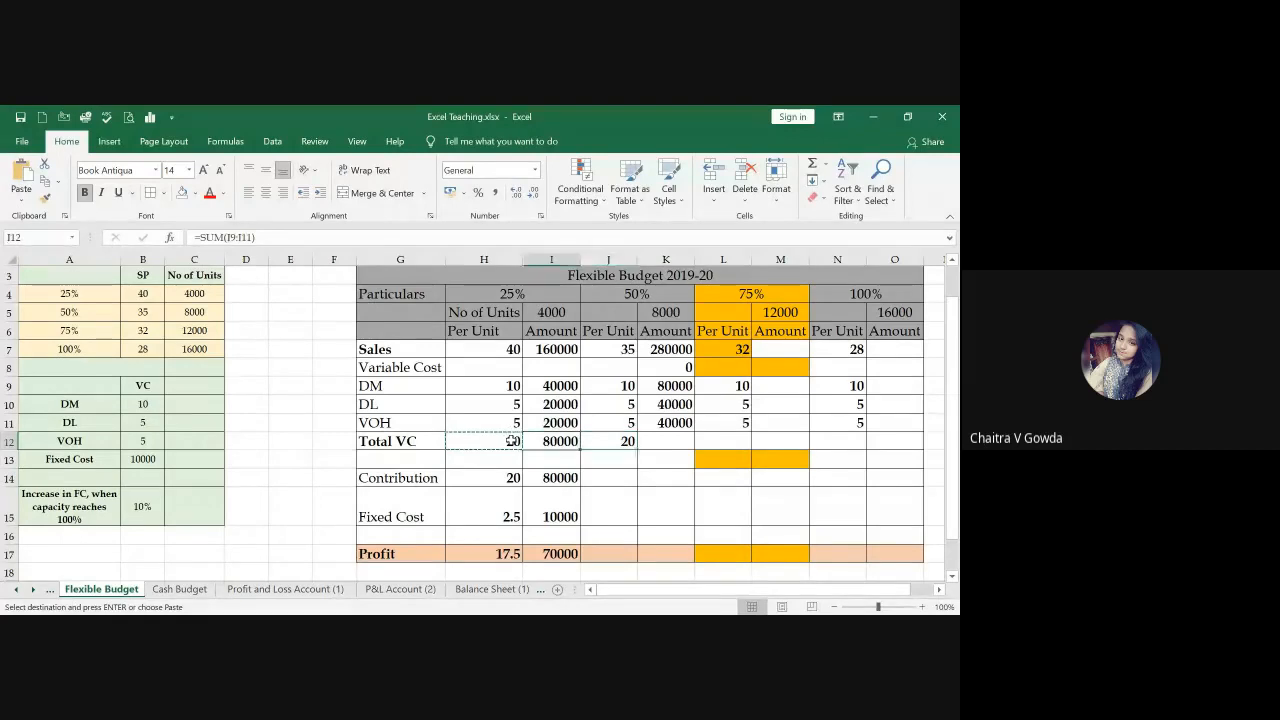
key("Escape")
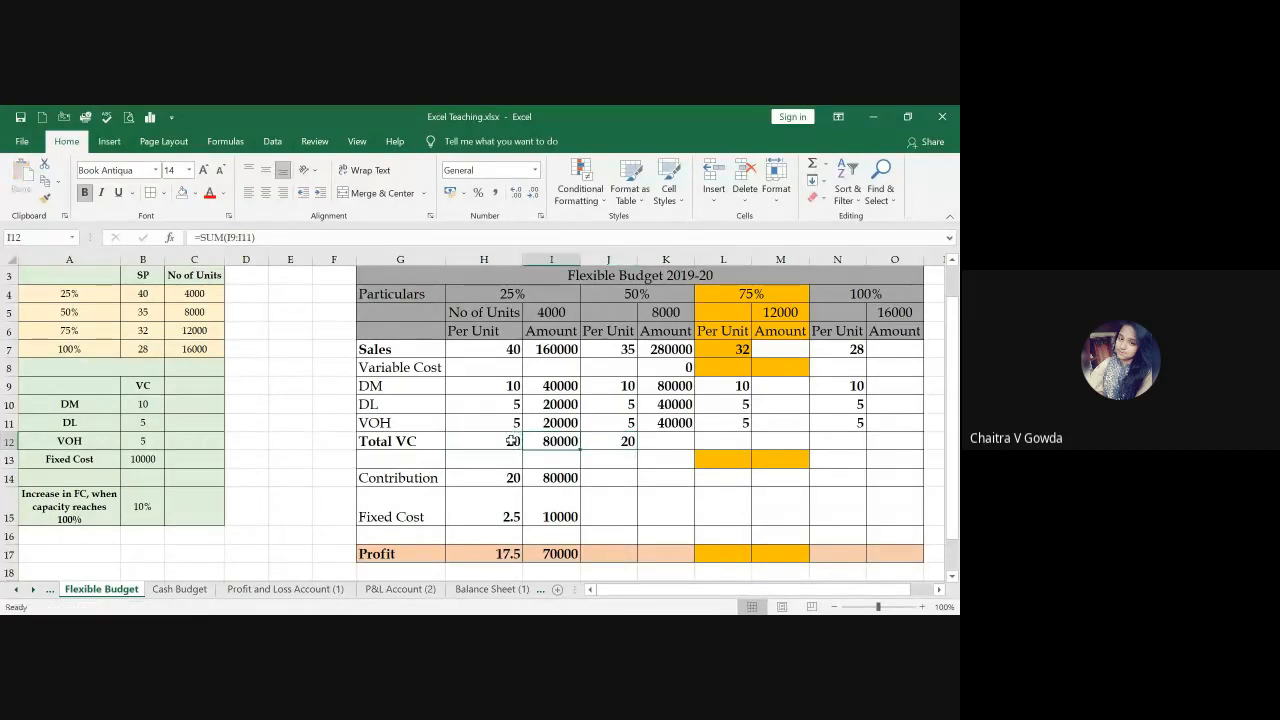
key("Right")
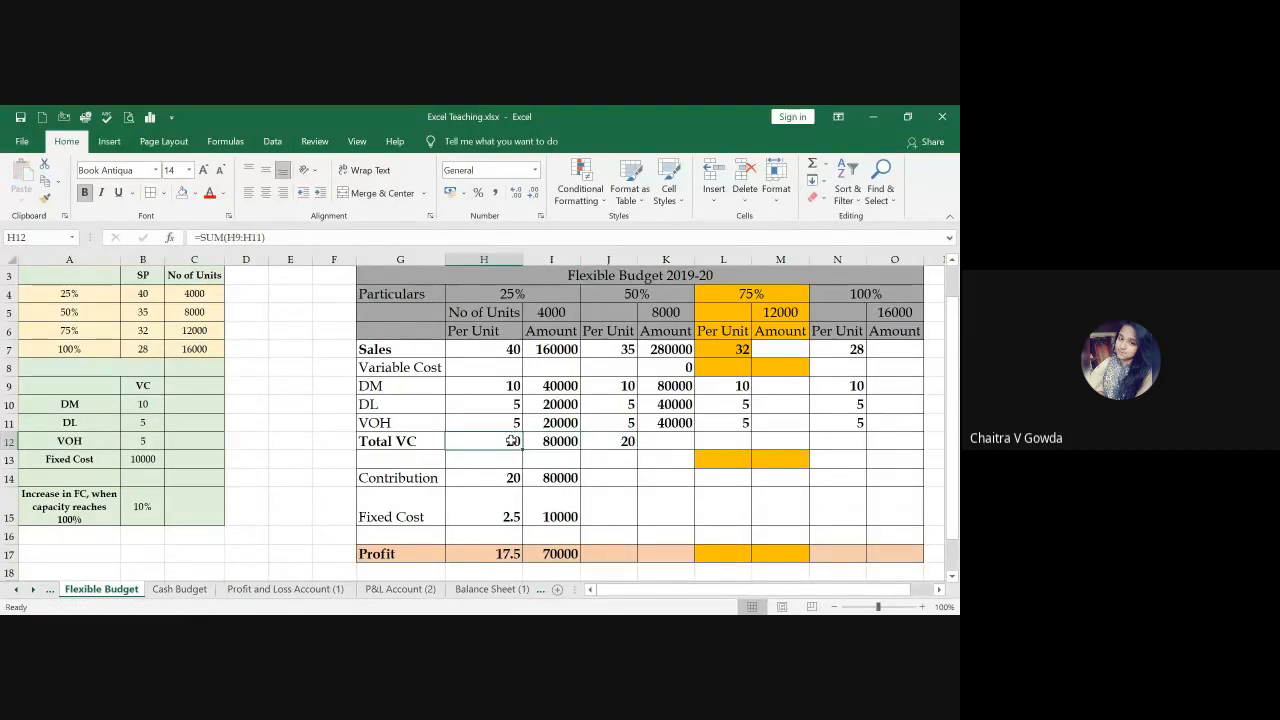
key("Delete")
left_click(512, 441)
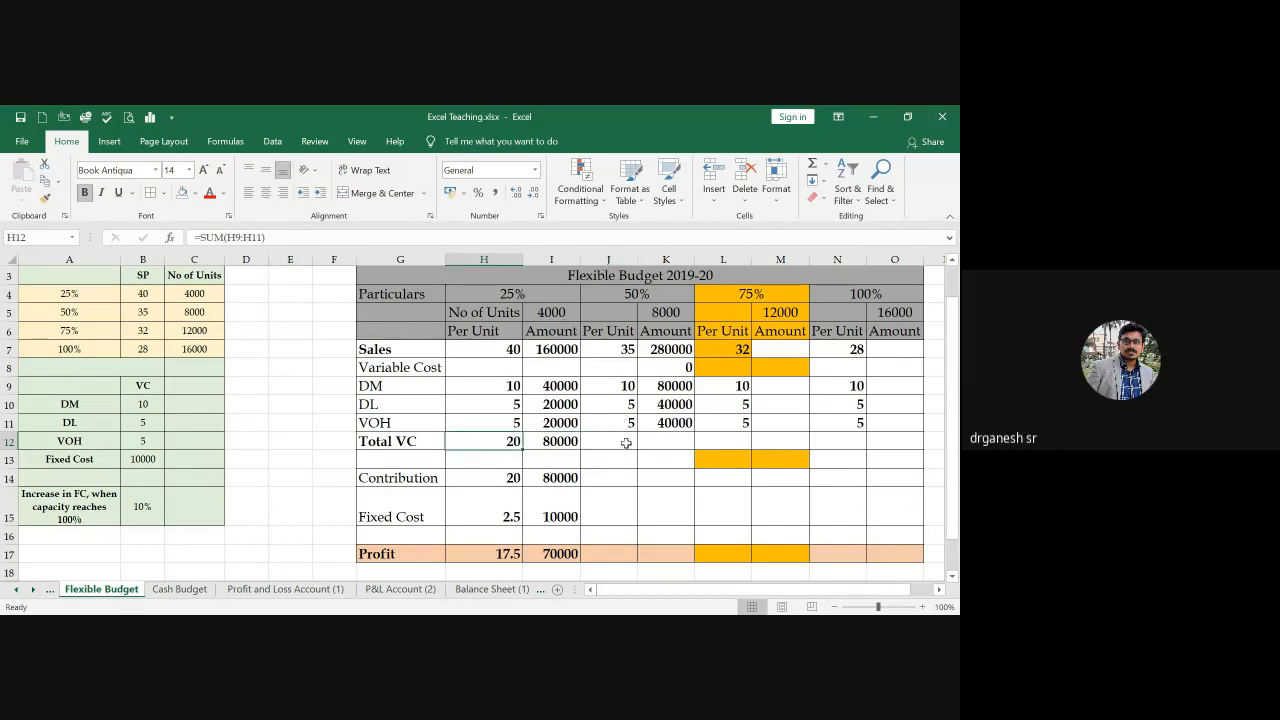
left_click(552, 442)
left_click_drag(490, 441, 684, 451)
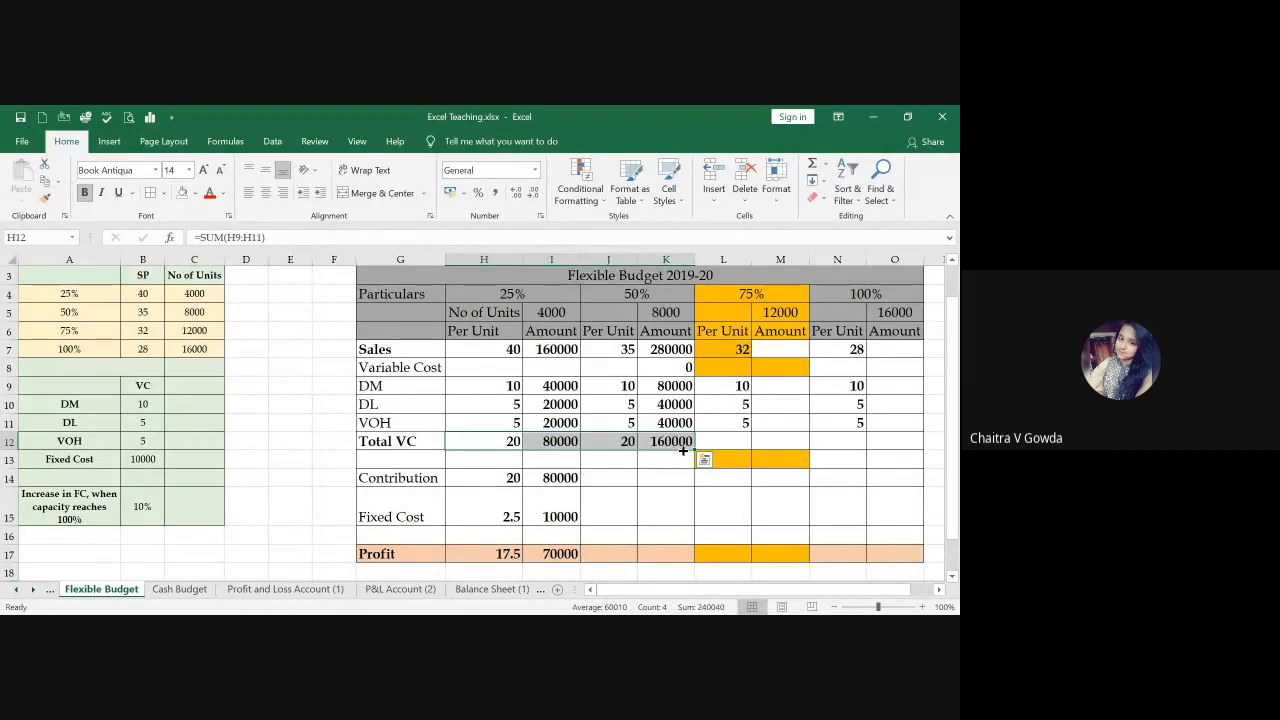
Calculate the 50% capacity per-unit Total VC in J12 with =SUM(J9:J11).
left_click(625, 441)
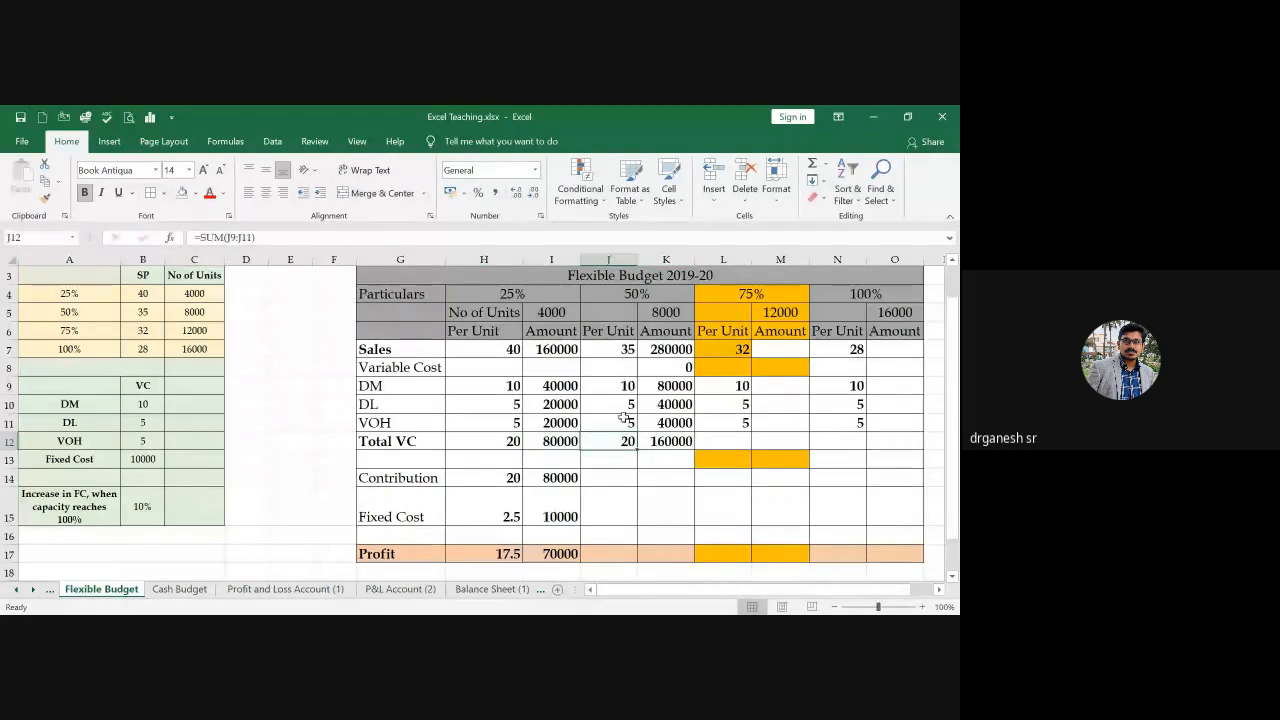
type("=")
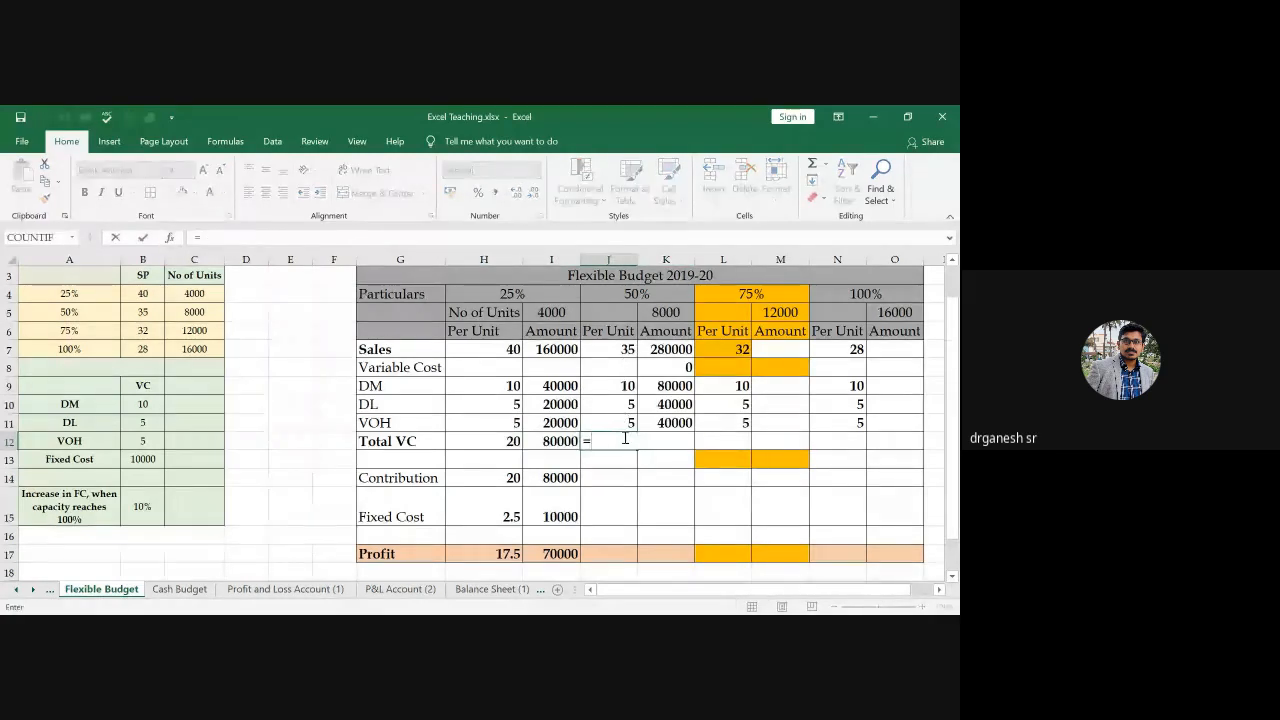
type("sum")
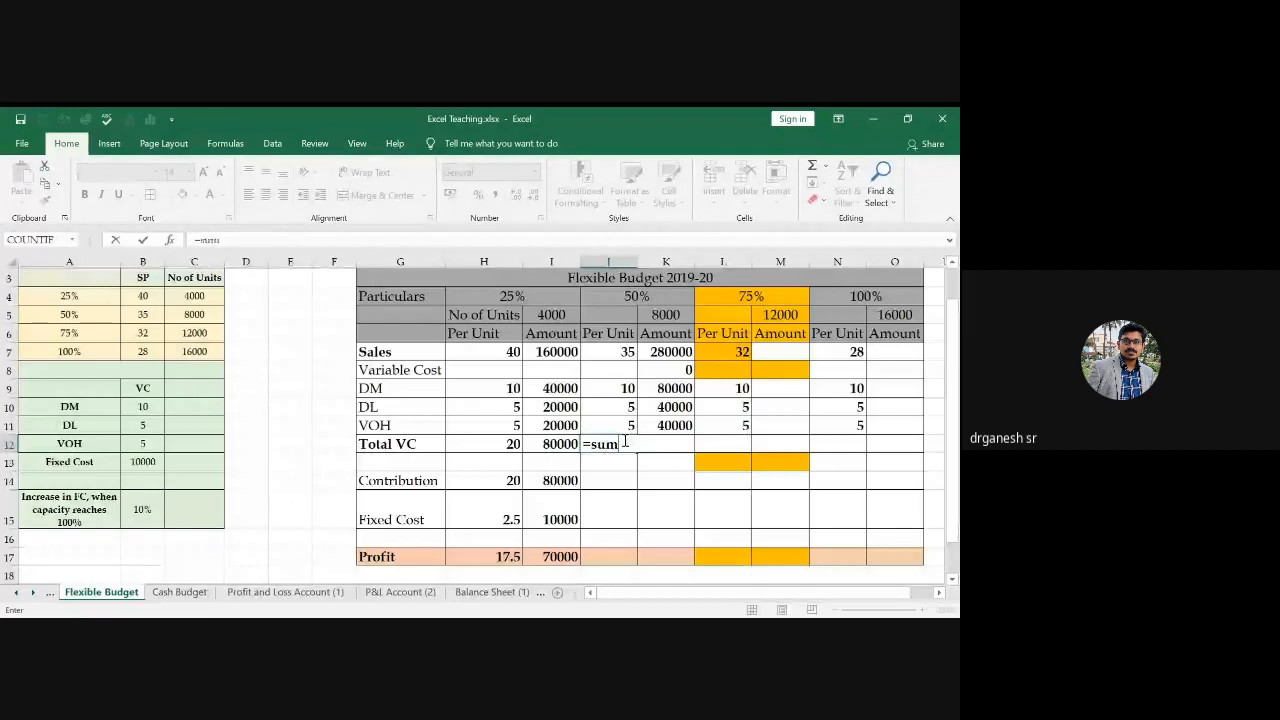
type("(")
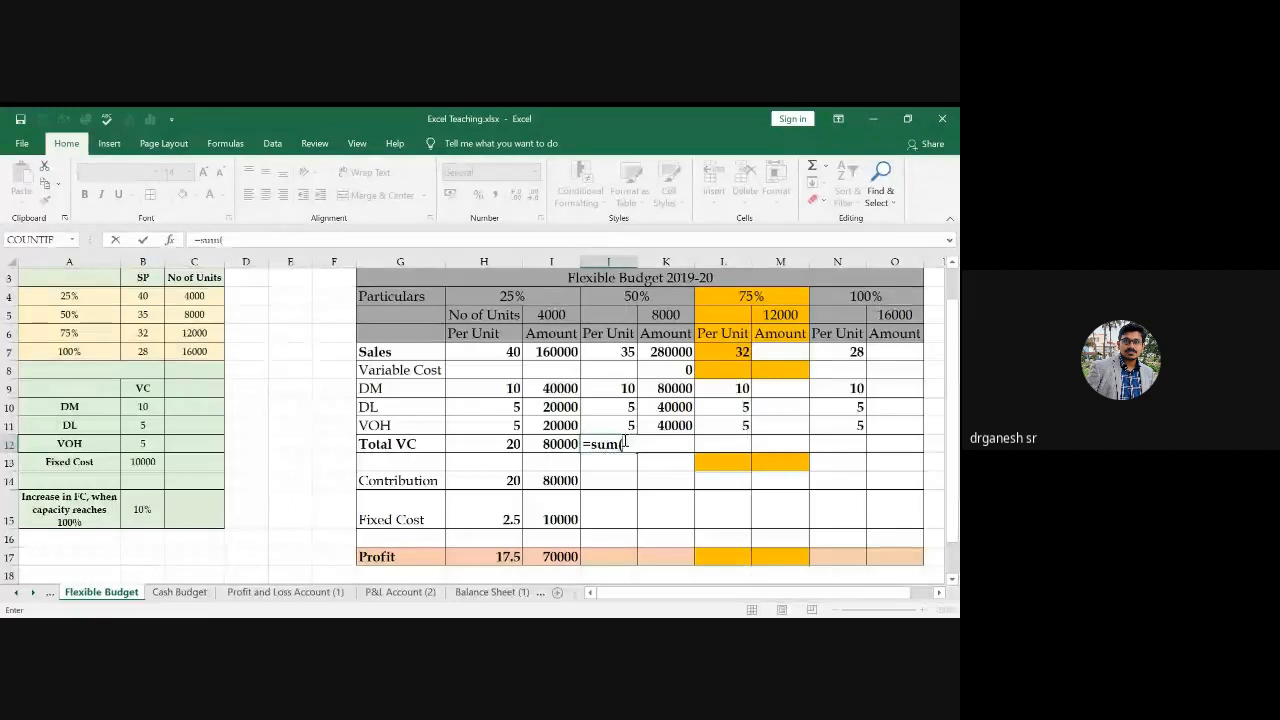
type("J9:J11)")
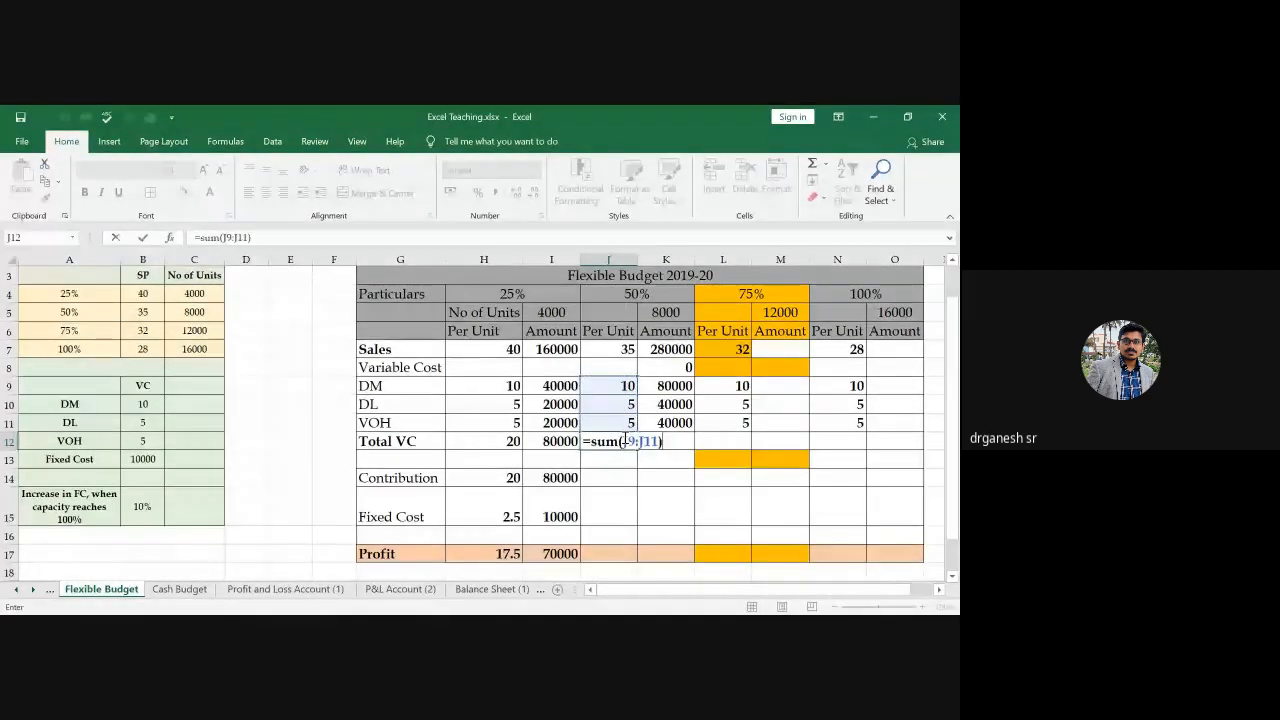
key("Return")
Calculate the 50% capacity Total VC amount in K12 with =SUM(K9:K11).
key("Up")
key("Right")
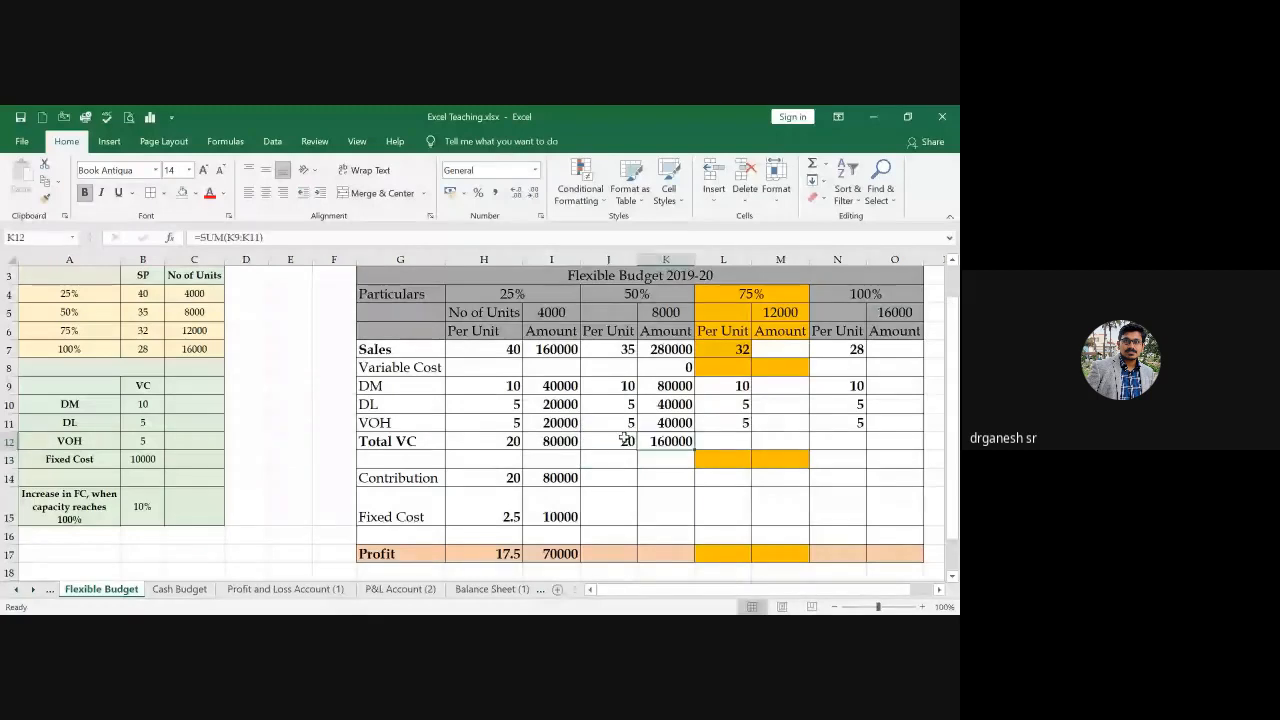
type("=sum(")
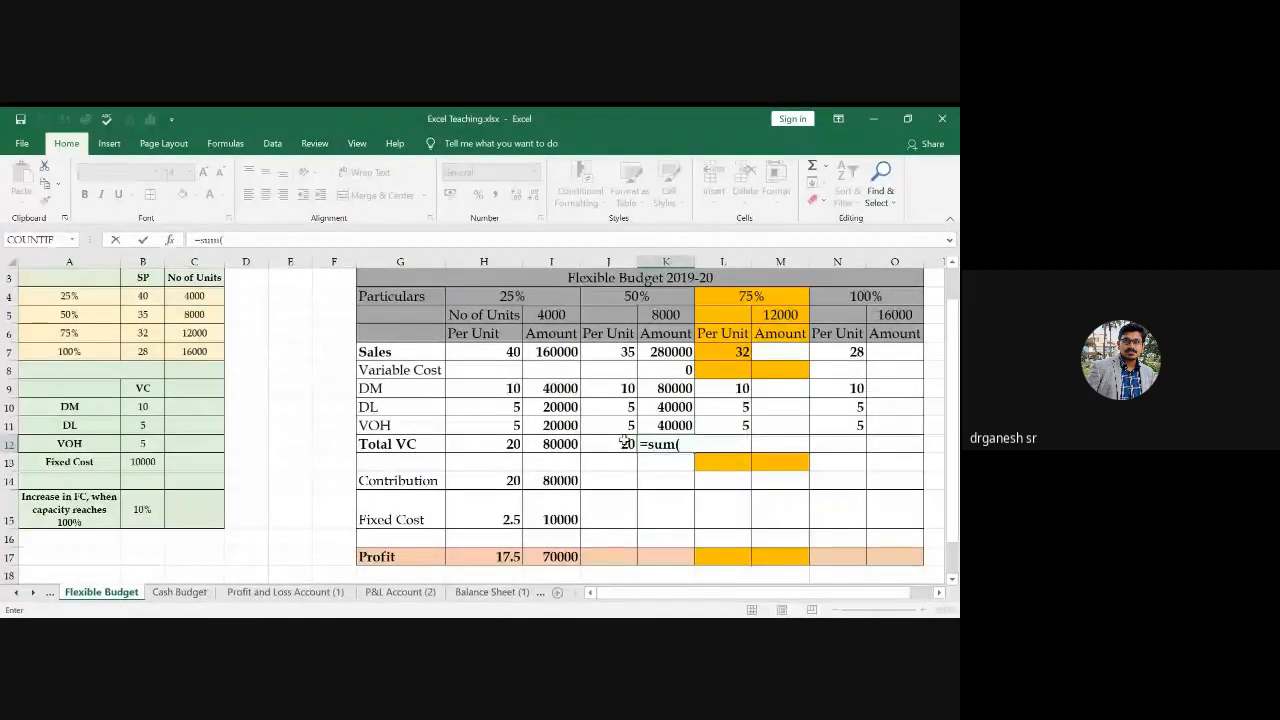
key("Up")
key("shift+Up")
key("shift+Up")
key("Return")
key("Return")
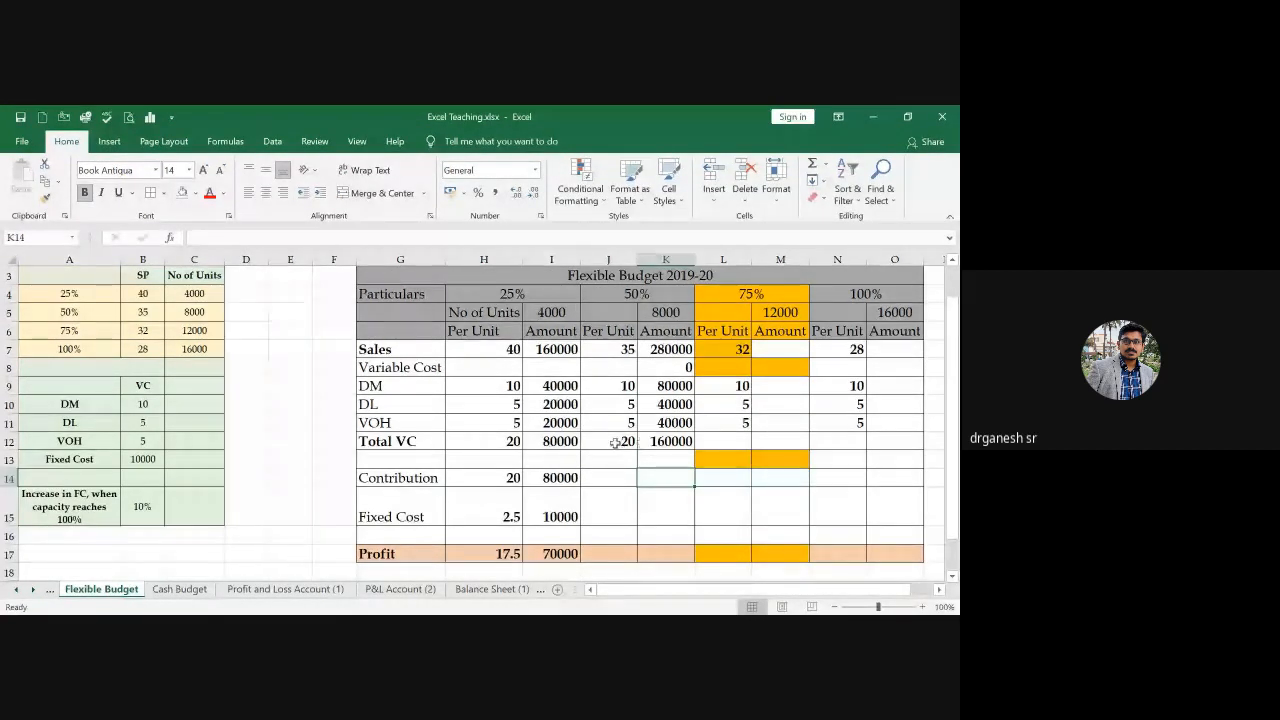
Fill the Contribution formulas across to K14 and copy the 25% Fixed Cost cells H15:I15 into J15:K15.
left_click_drag(490, 478, 680, 482)
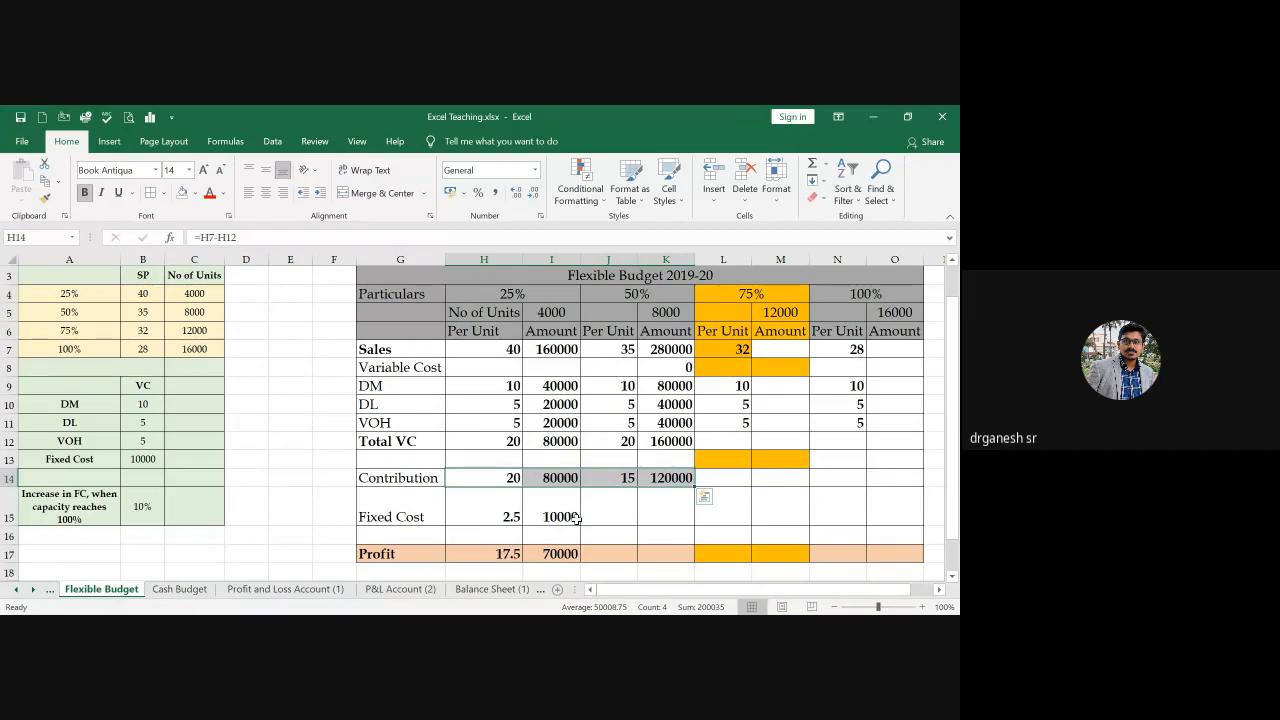
left_click_drag(506, 518, 545, 518)
key("ctrl+c")
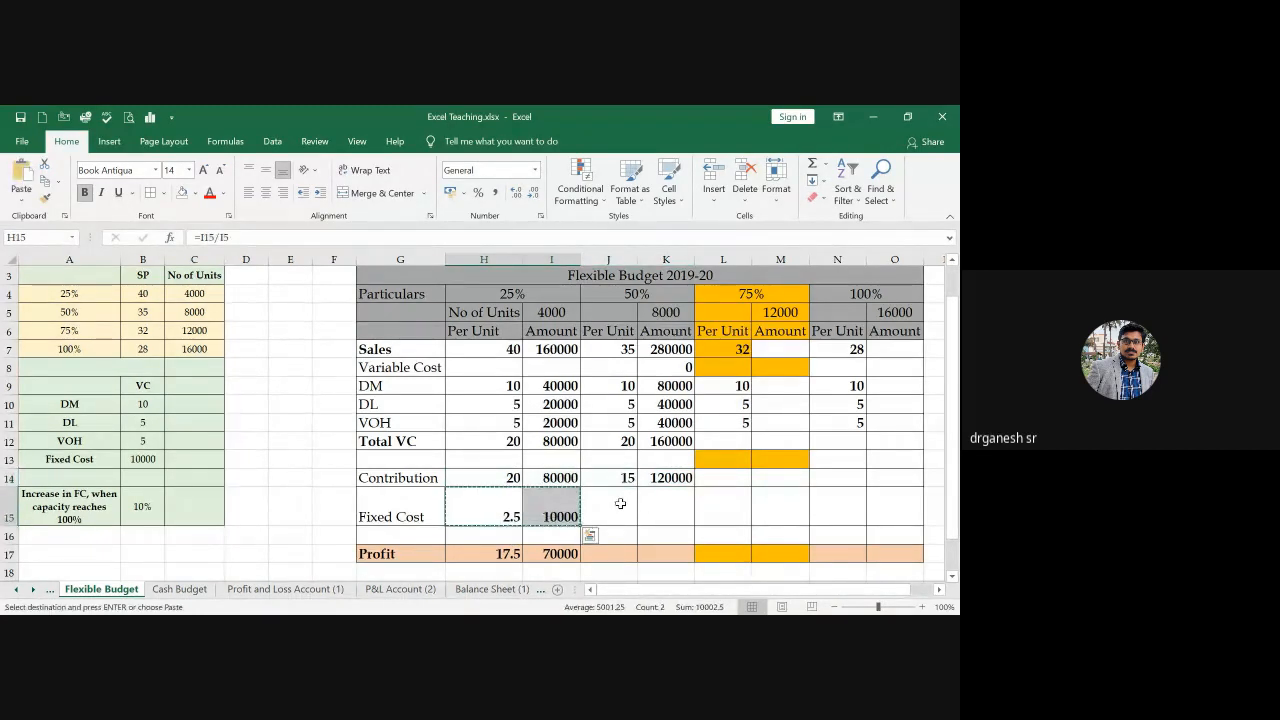
left_click(618, 504)
key("ctrl+v")
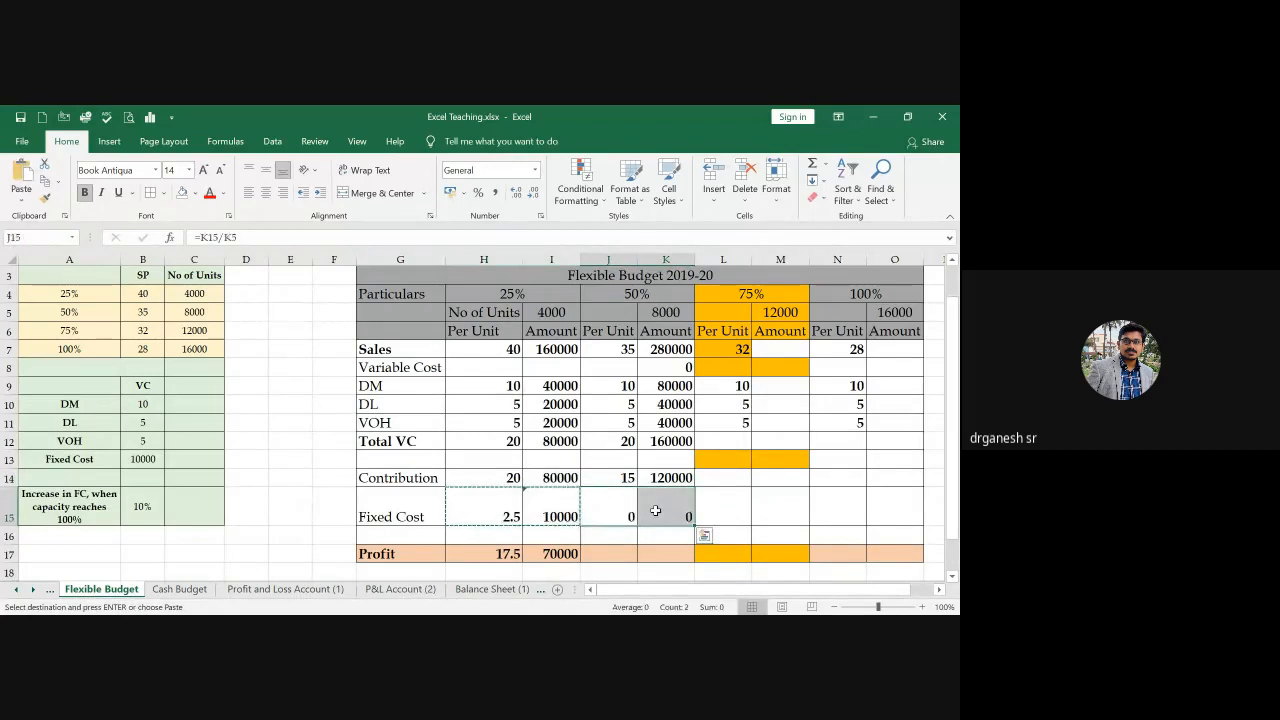
key("Escape")
Link the 50% capacity Fixed Cost amount in K15 to the input data with =B13.
left_click(650, 515)
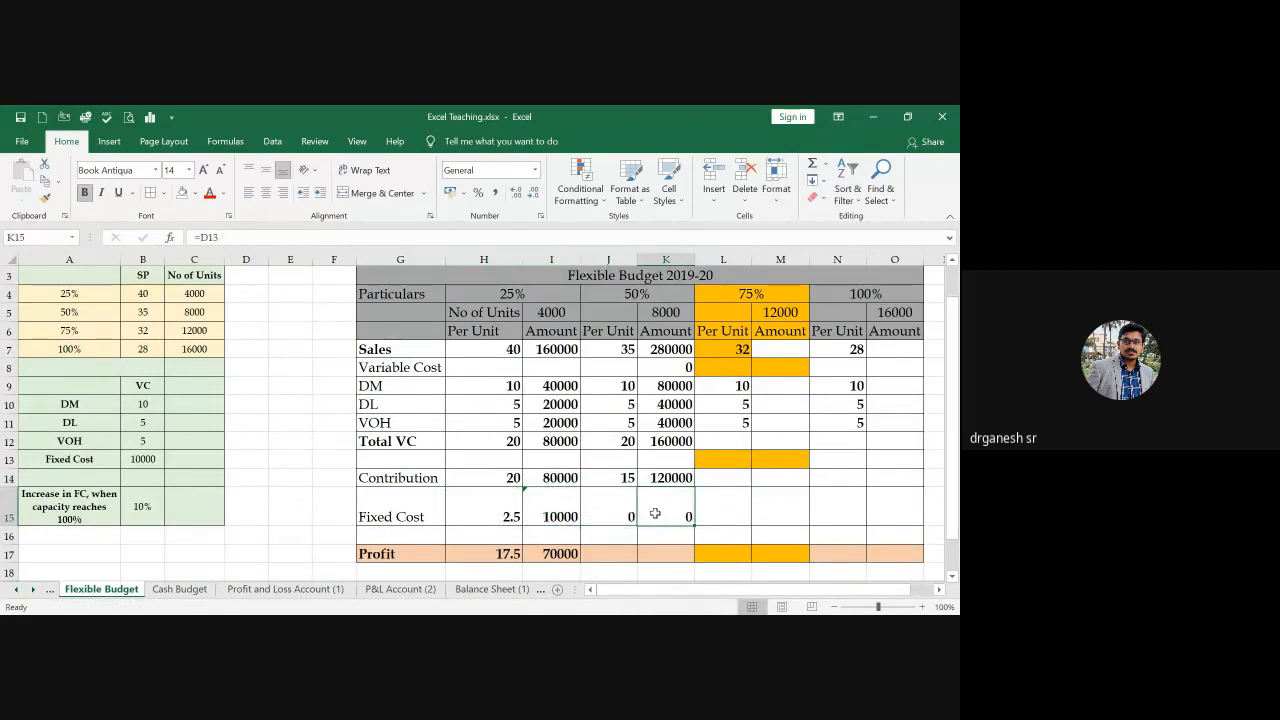
left_click(552, 518)
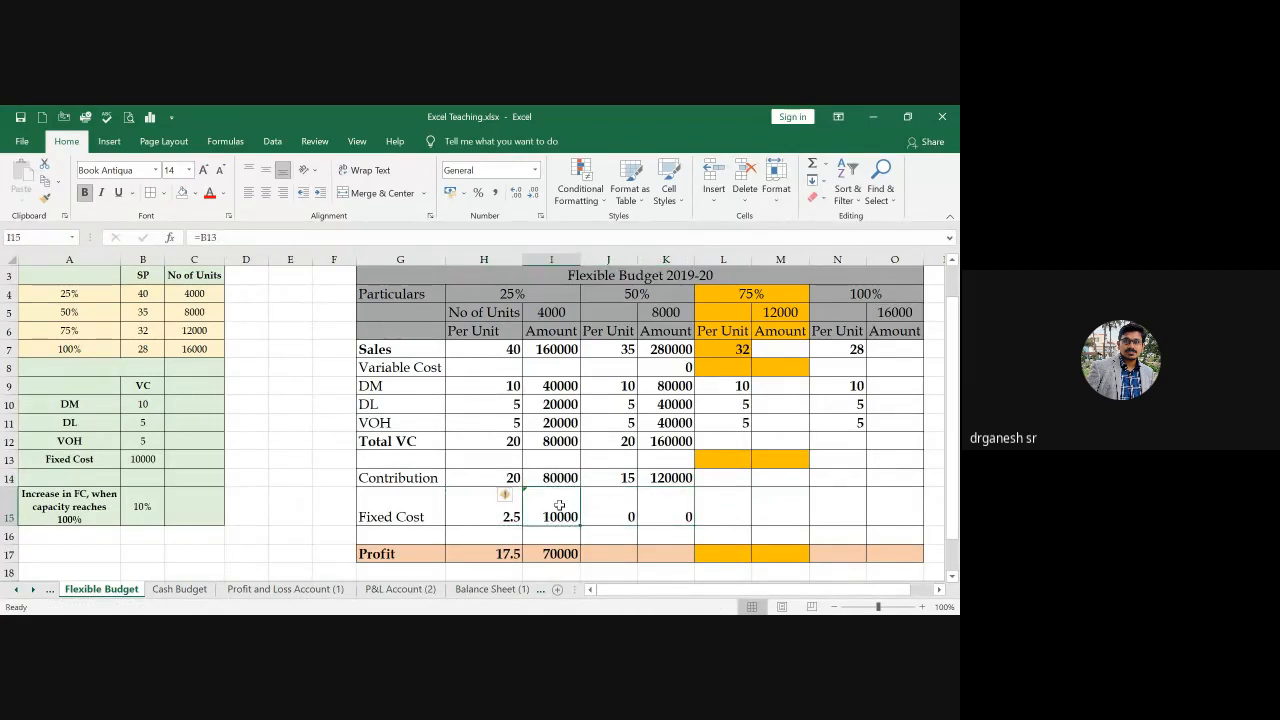
key("ctrl+c")
key("Right")
key("Right")
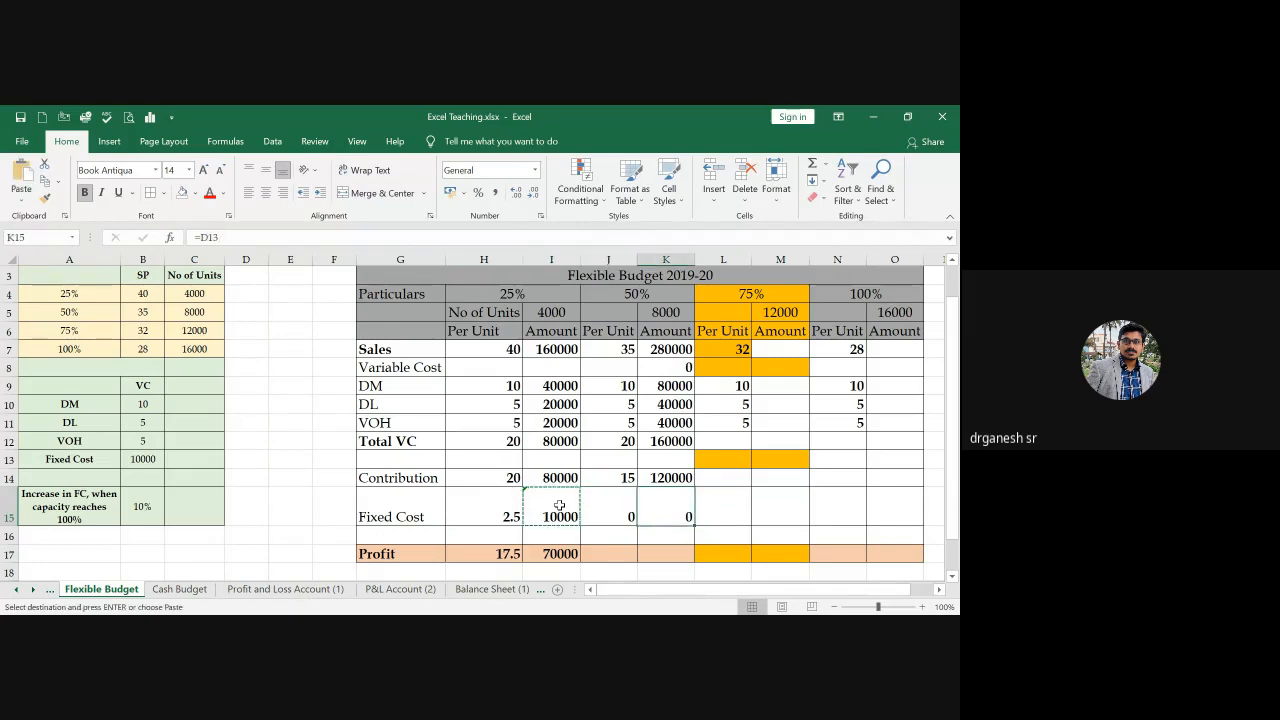
type("=")
key("Left")
key("Left")
key("Left")
key("Left")
key("Left")
key("Left")
key("Left")
key("Left")
key("Left")
key("Up")
key("Up")
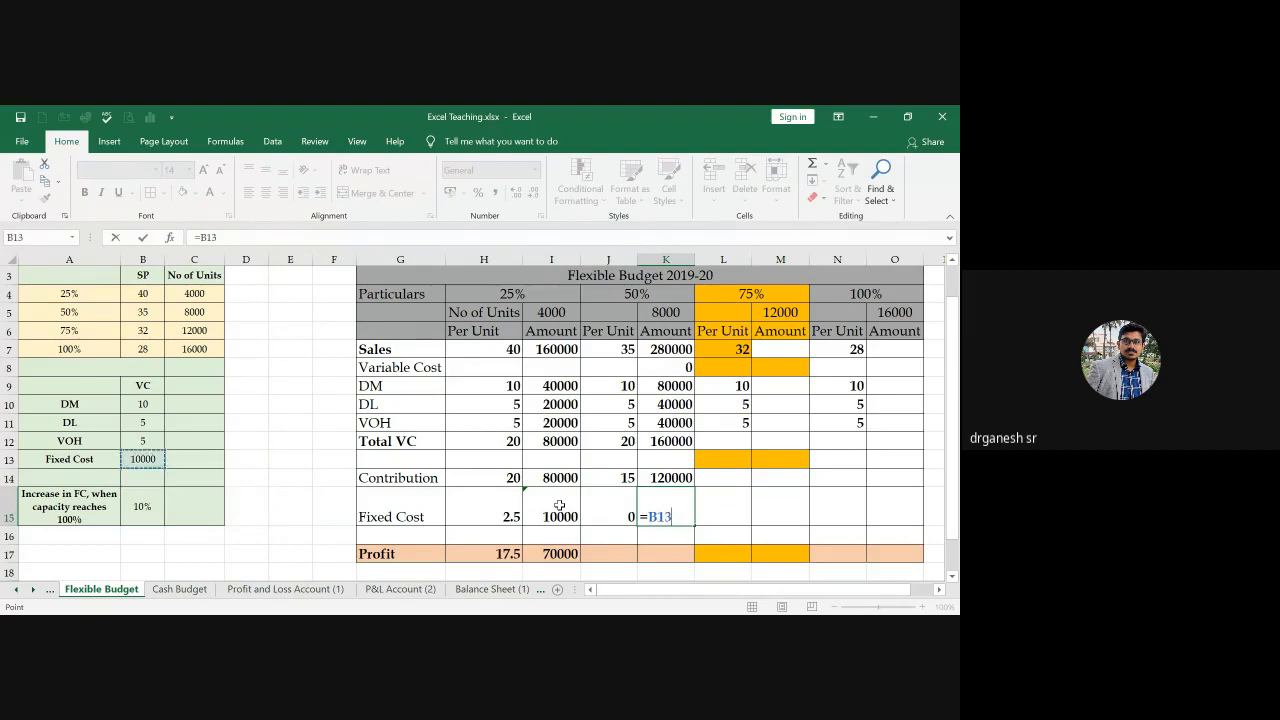
key("Return")
key("Down")
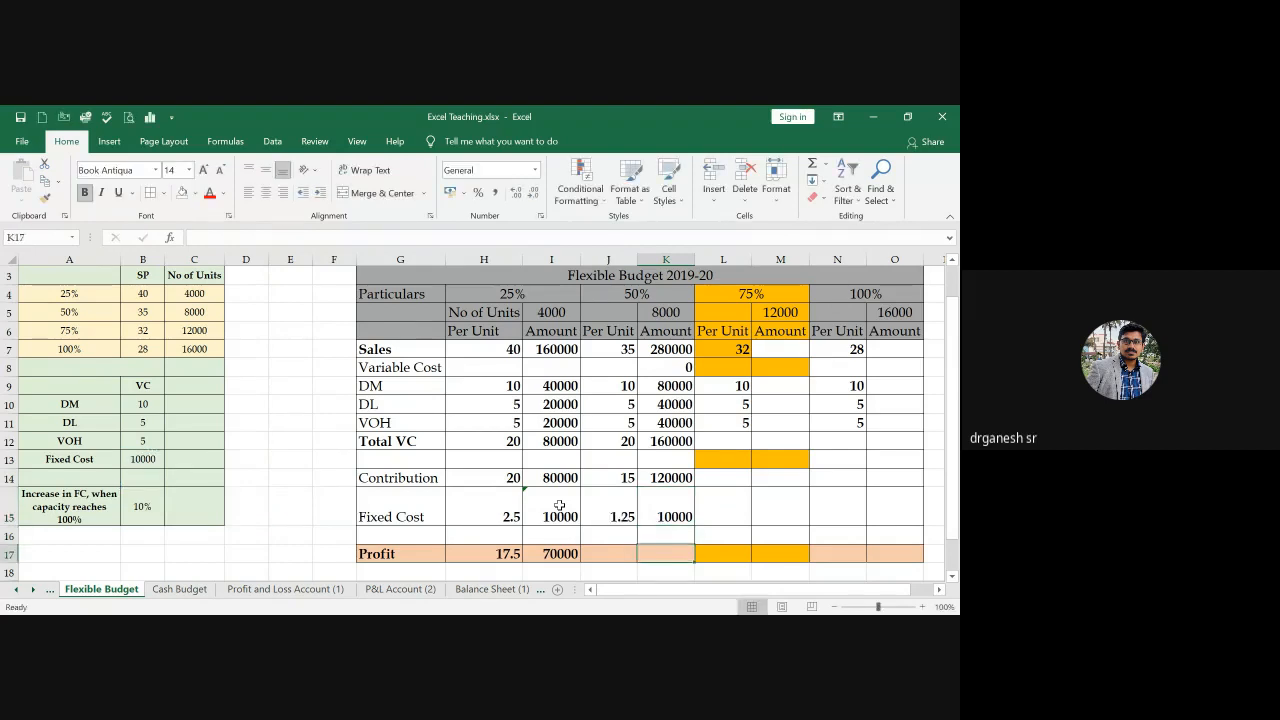
Fill the Profit, Total VC and Contribution formulas from column H across all capacity columns through O.
left_click(496, 556)
left_click_drag(507, 556, 700, 566)
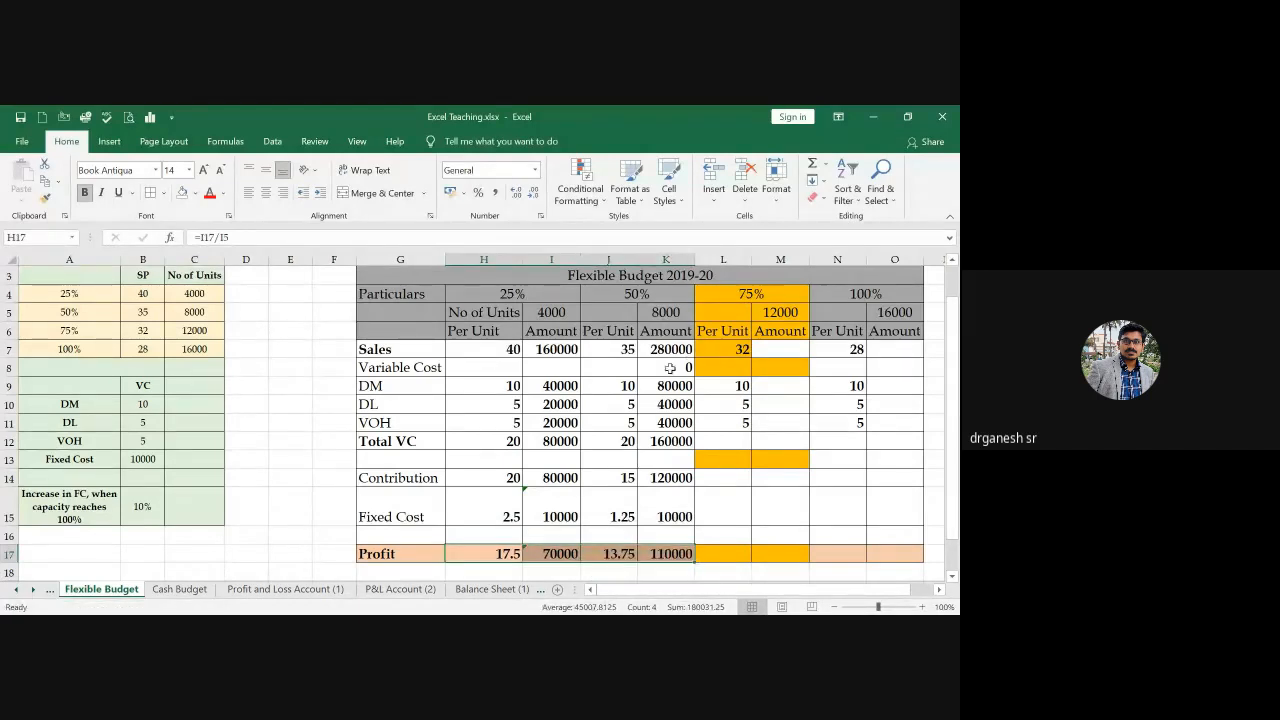
left_click_drag(508, 446, 905, 449)
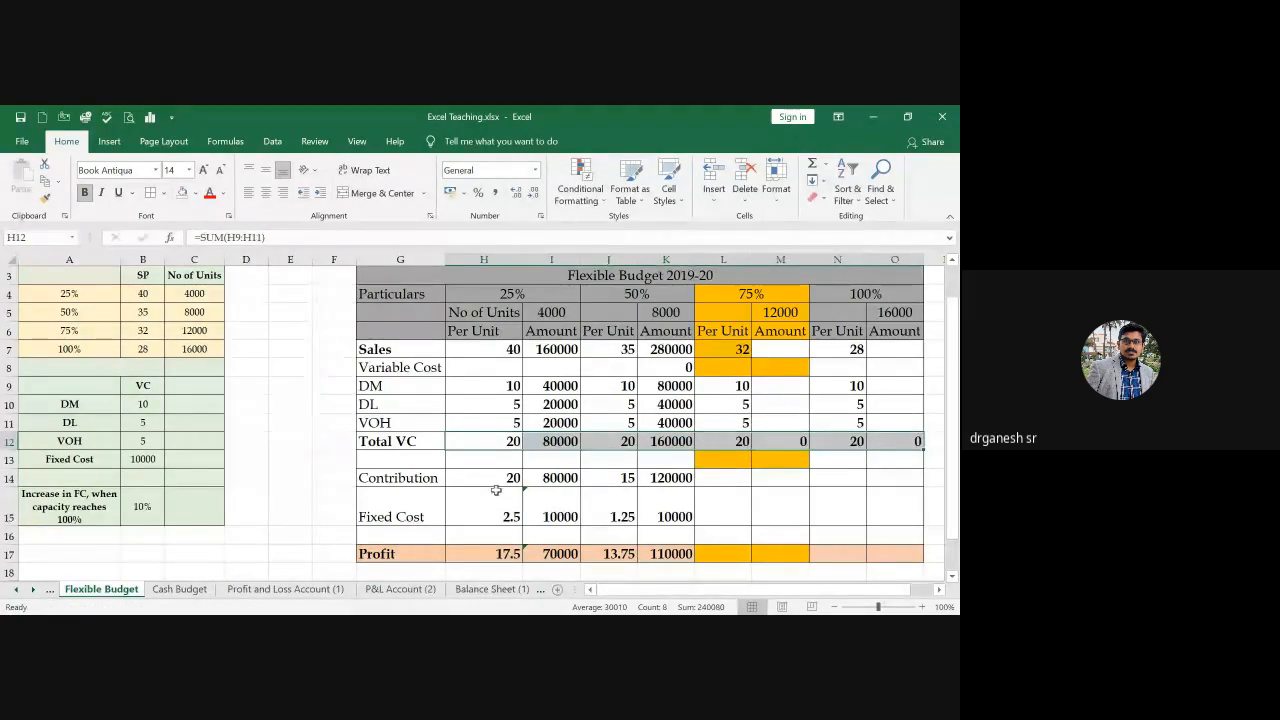
left_click_drag(499, 482, 902, 484)
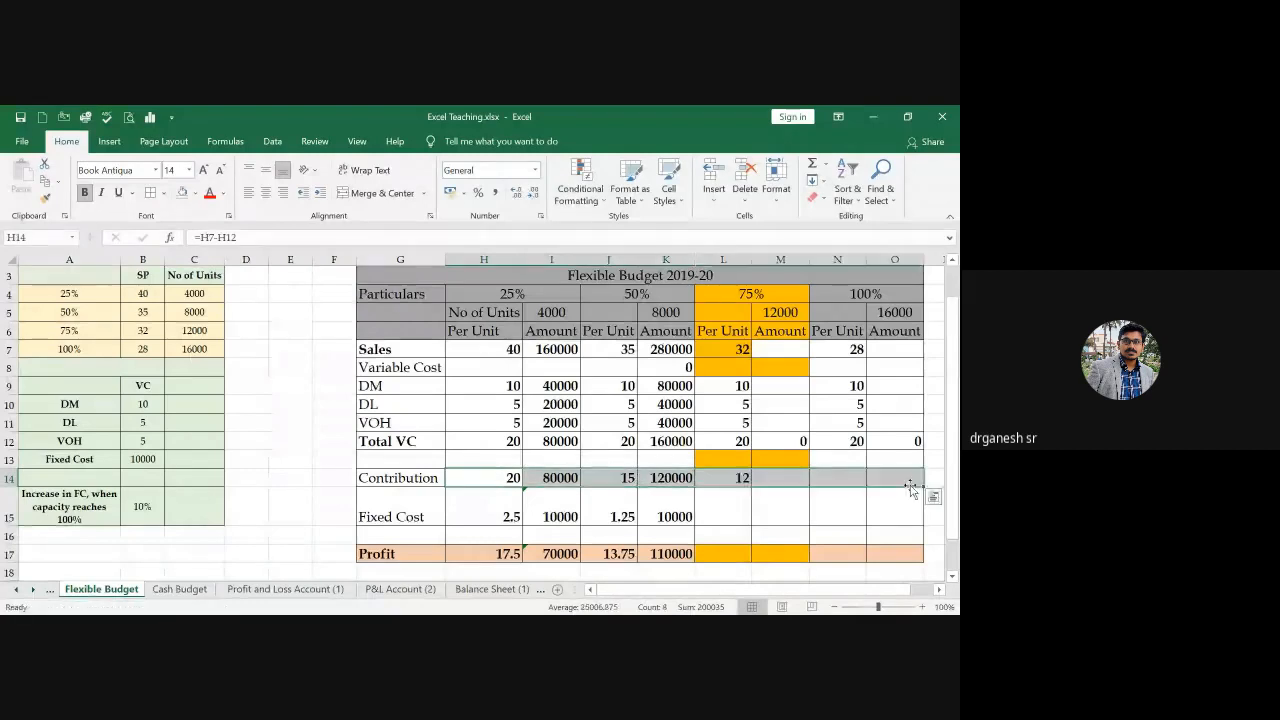
left_click_drag(487, 554, 923, 562)
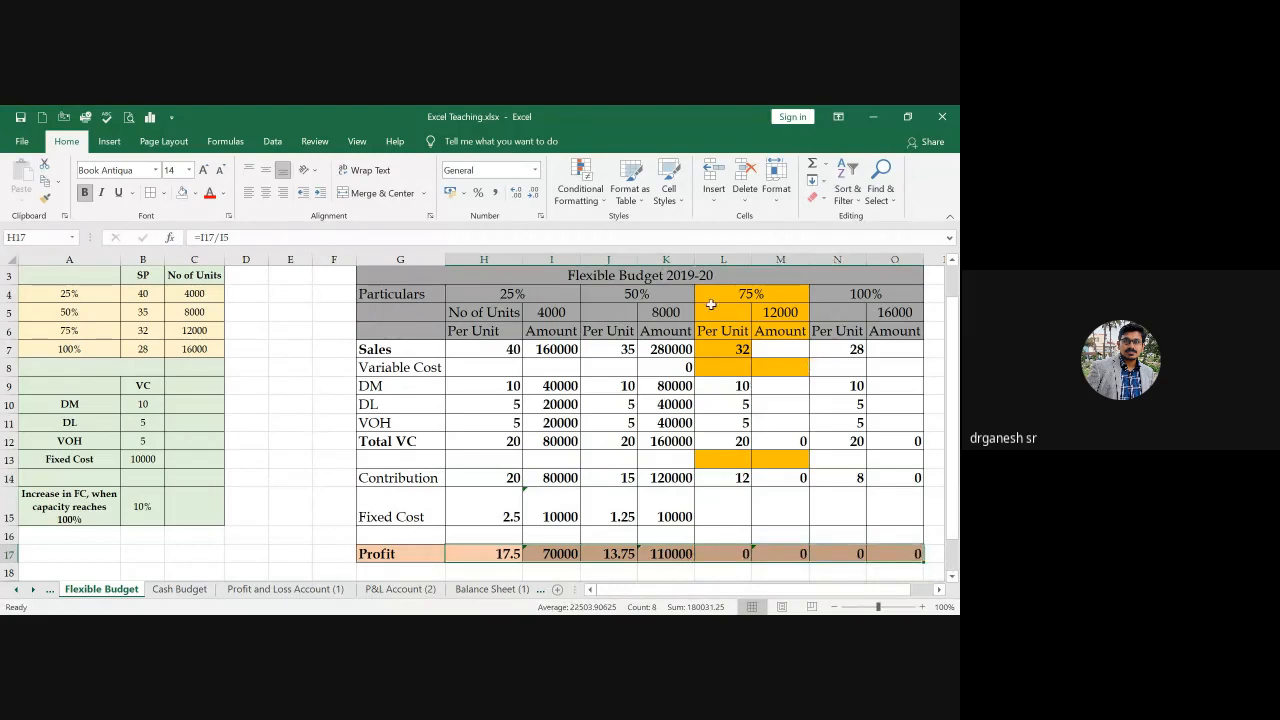
Remove the orange fill from the 75% capacity cells in rows 7 to 13 by copying the formatting of H7 onto them.
left_click(505, 349)
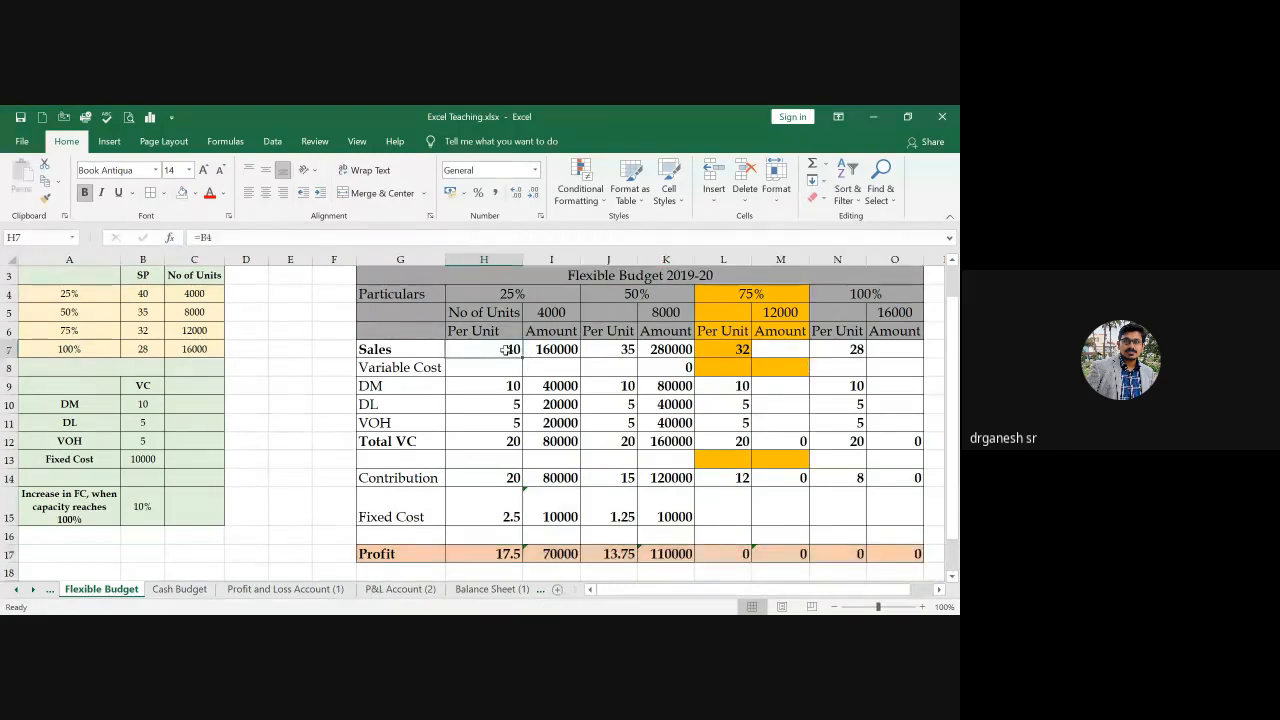
left_click(45, 197)
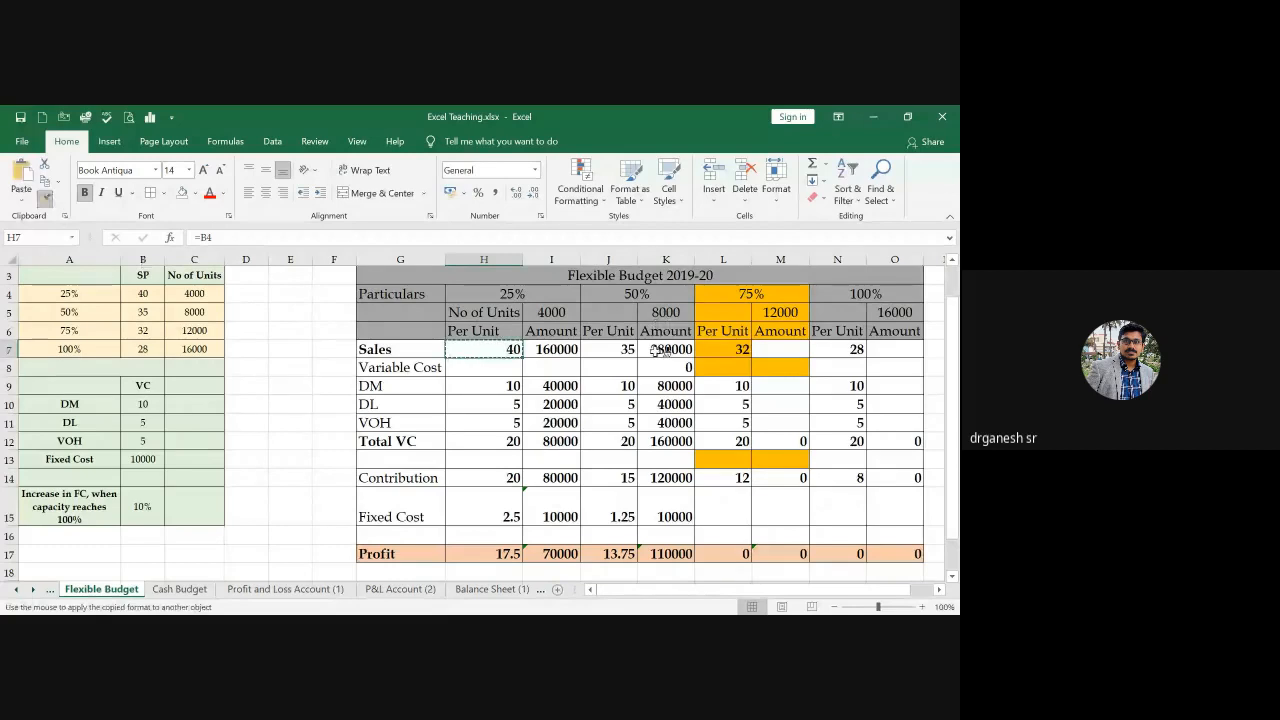
mouse_move(730, 349)
left_mouse_down()
mouse_move(775, 445)
mouse_move(766, 417)
mouse_move(780, 410)
left_mouse_up()
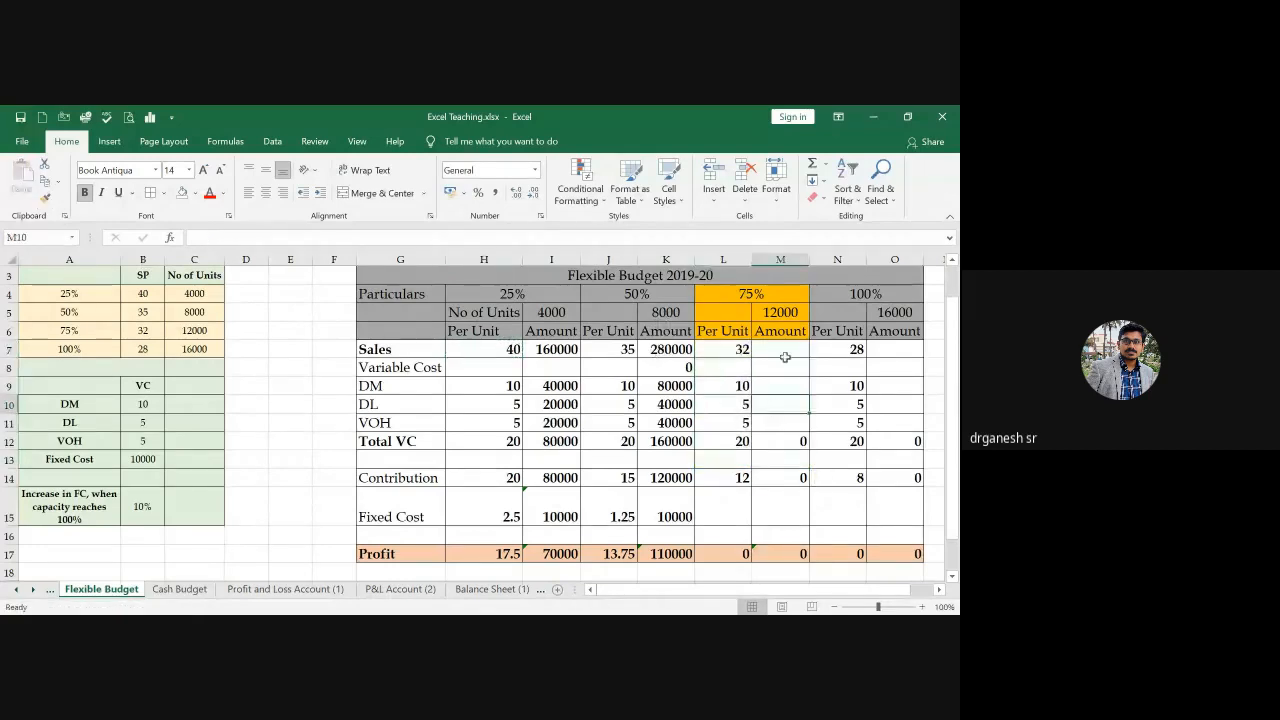
Calculate the 75% capacity Sales amount in M7 with =L7*M5.
left_click(786, 358)
type("=")
key("Left")
type("*")
key("Up")
key("Up")
key("Return")
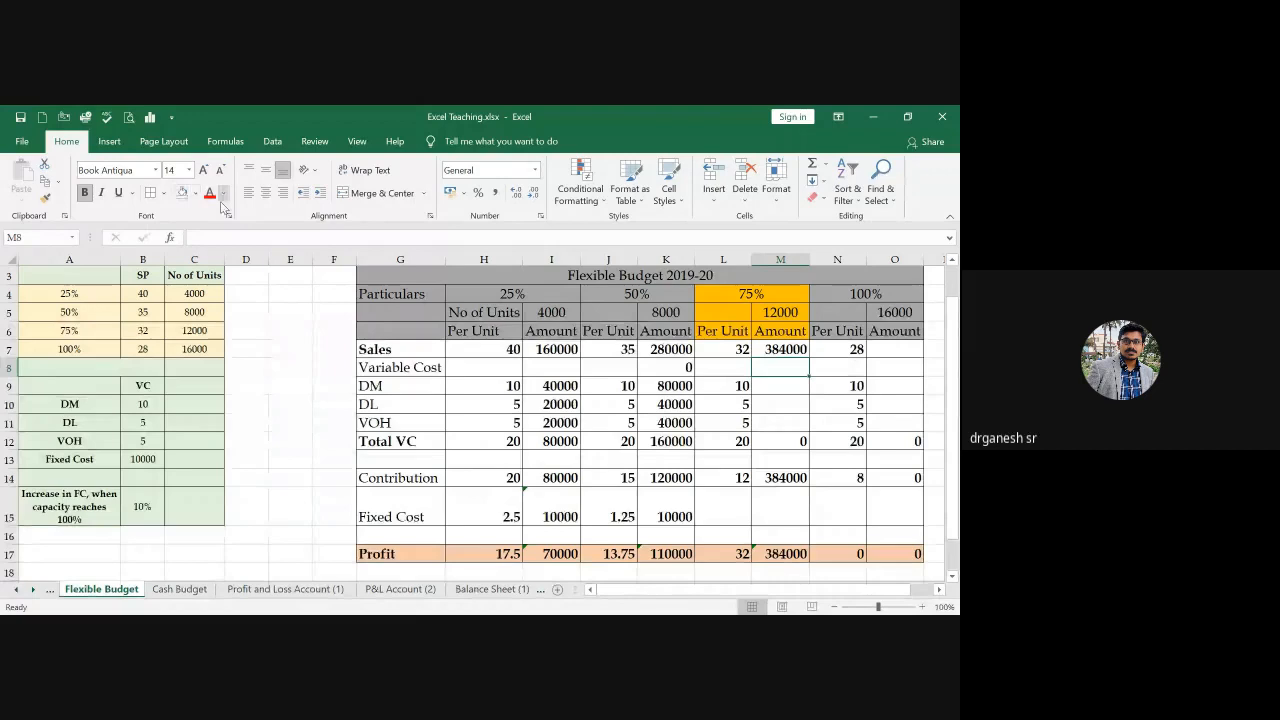
Edit the M5 units reference in the M7 Sales formula.
key("Up")
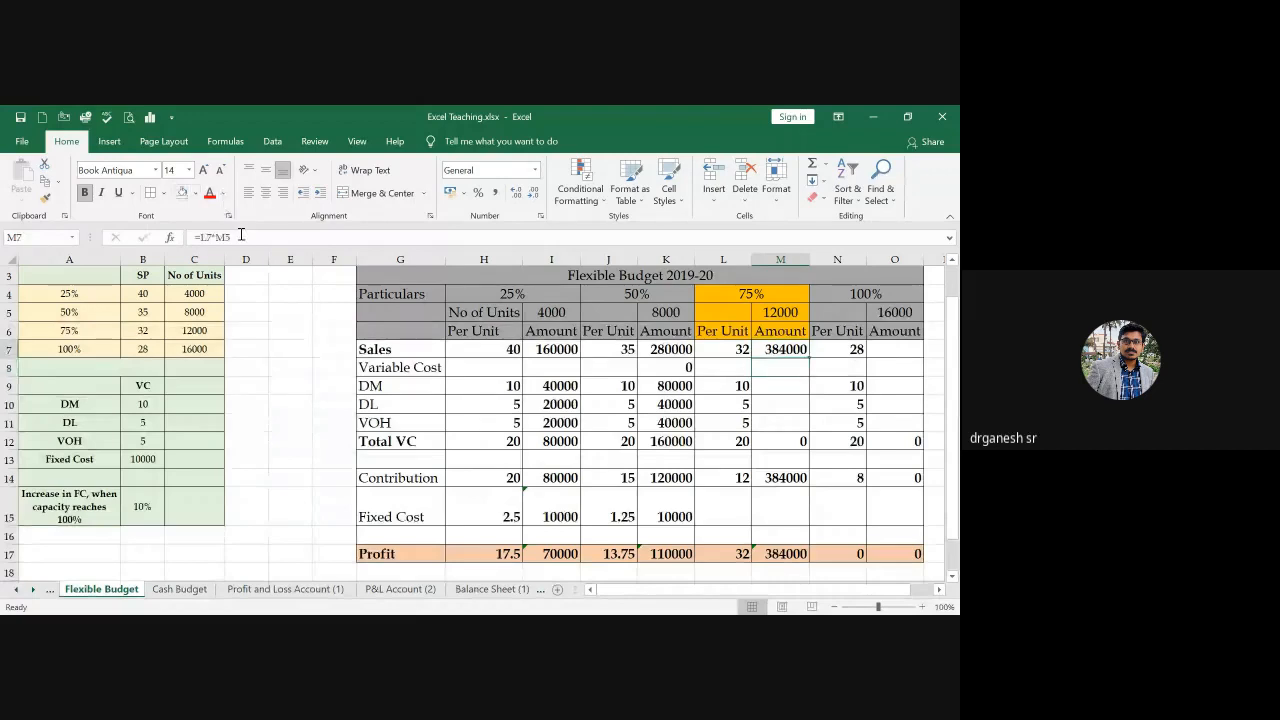
left_click(224, 237)
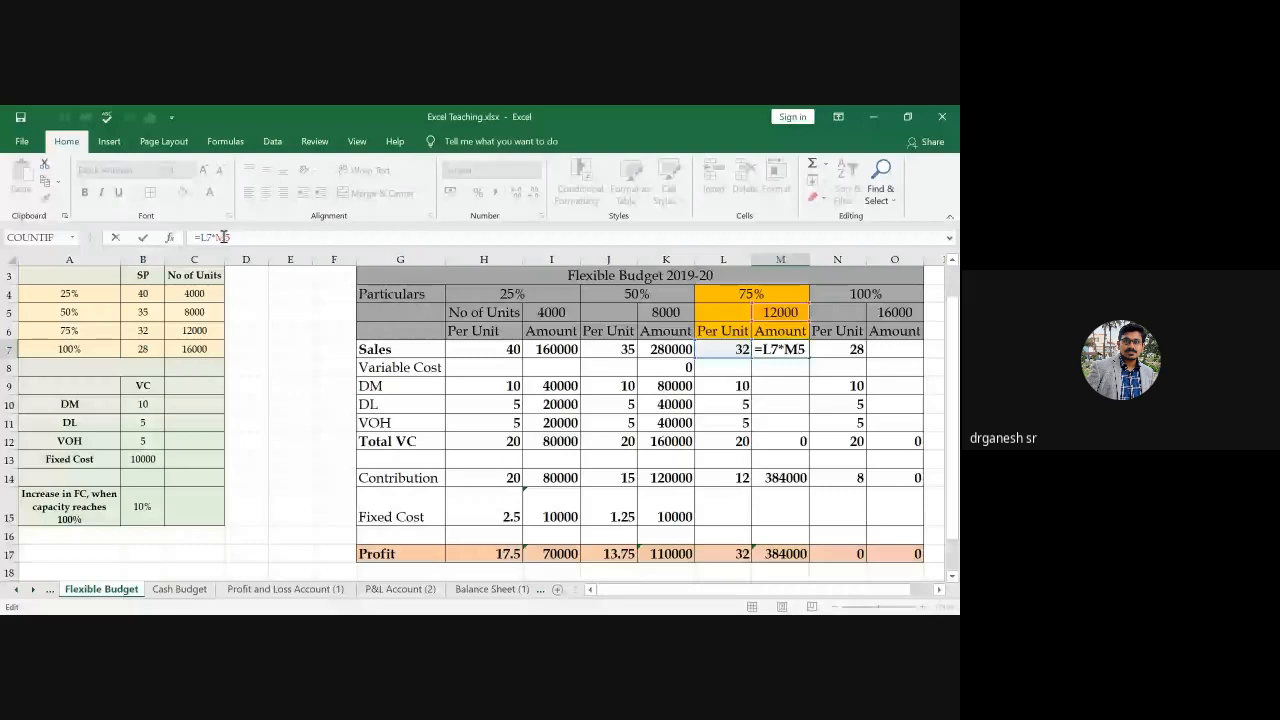
key("Return")
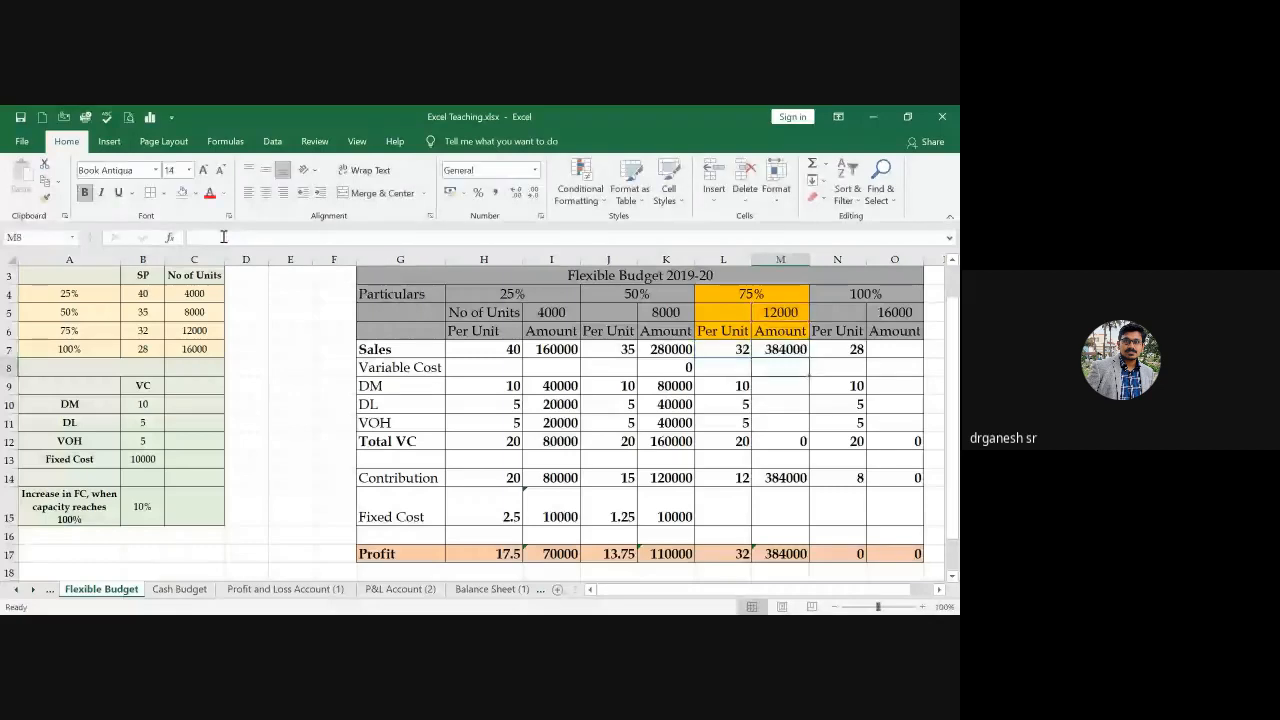
Fill the 75% Sales formula in M7 down through M11, and link the 75% Fixed Cost amount in M15 to B13.
key("Up")
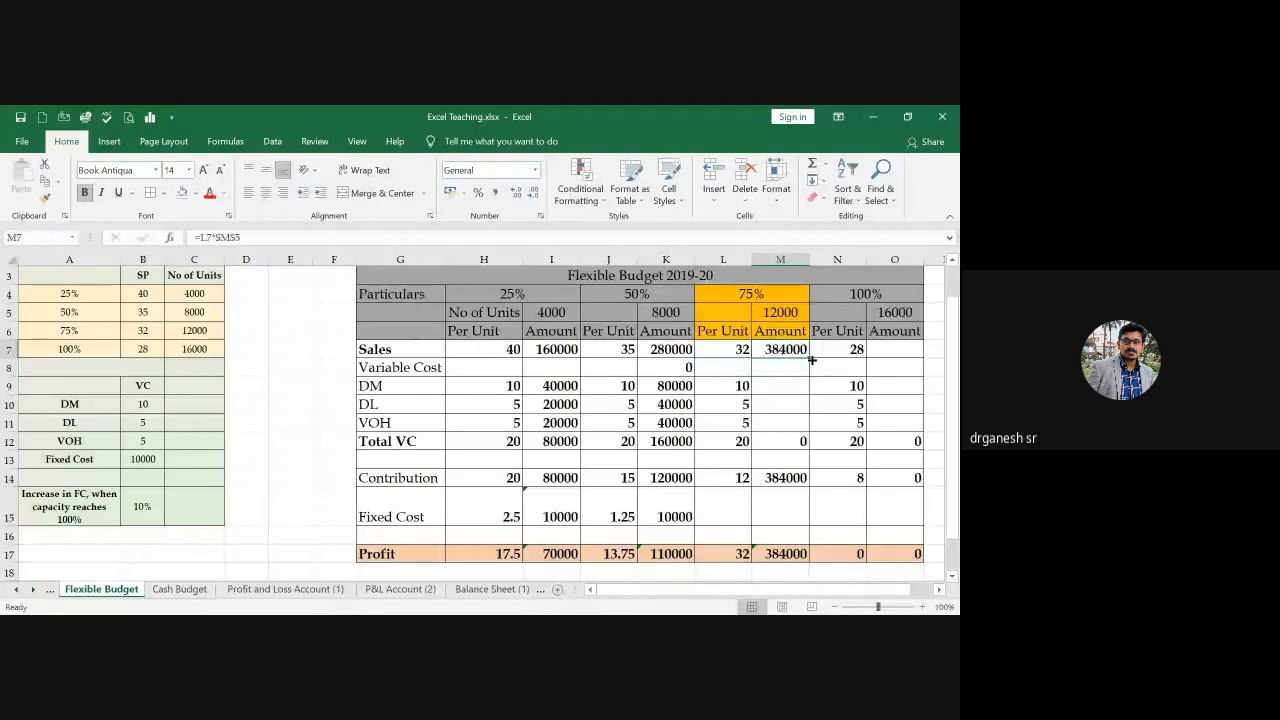
left_click_drag(812, 359, 776, 481)
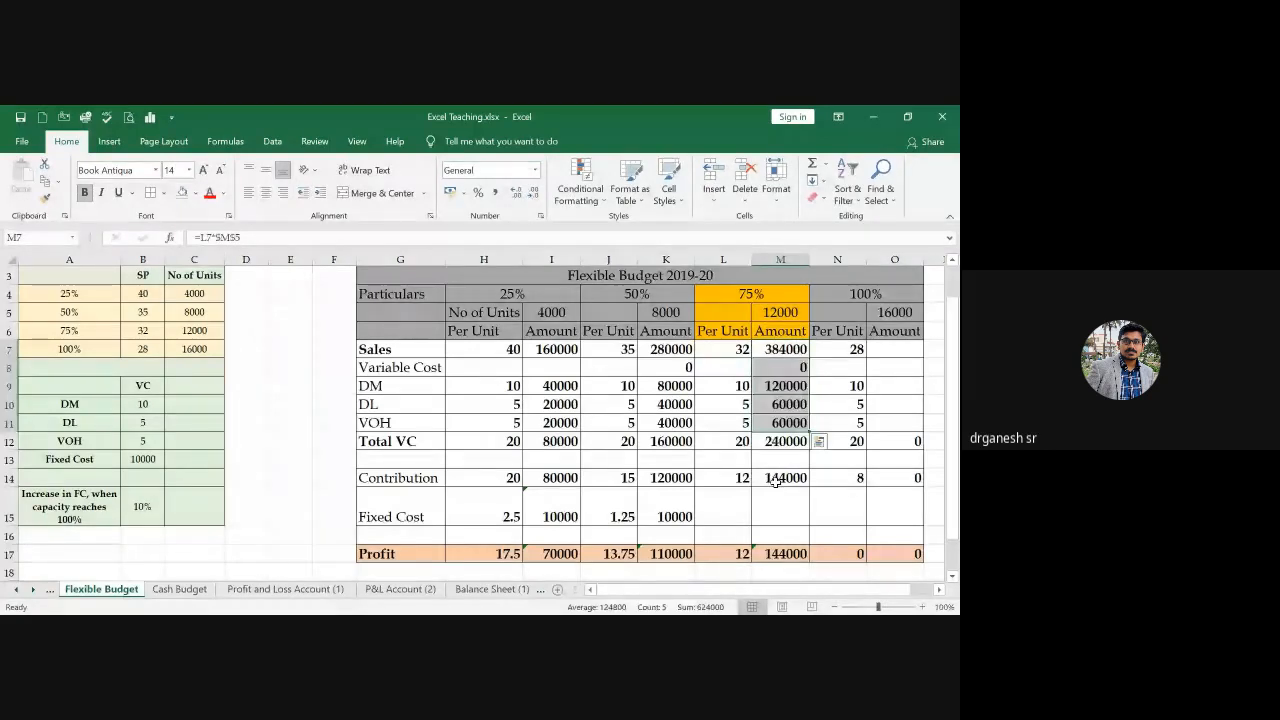
left_click(777, 508)
type("=")
key("Home")
key("Up")
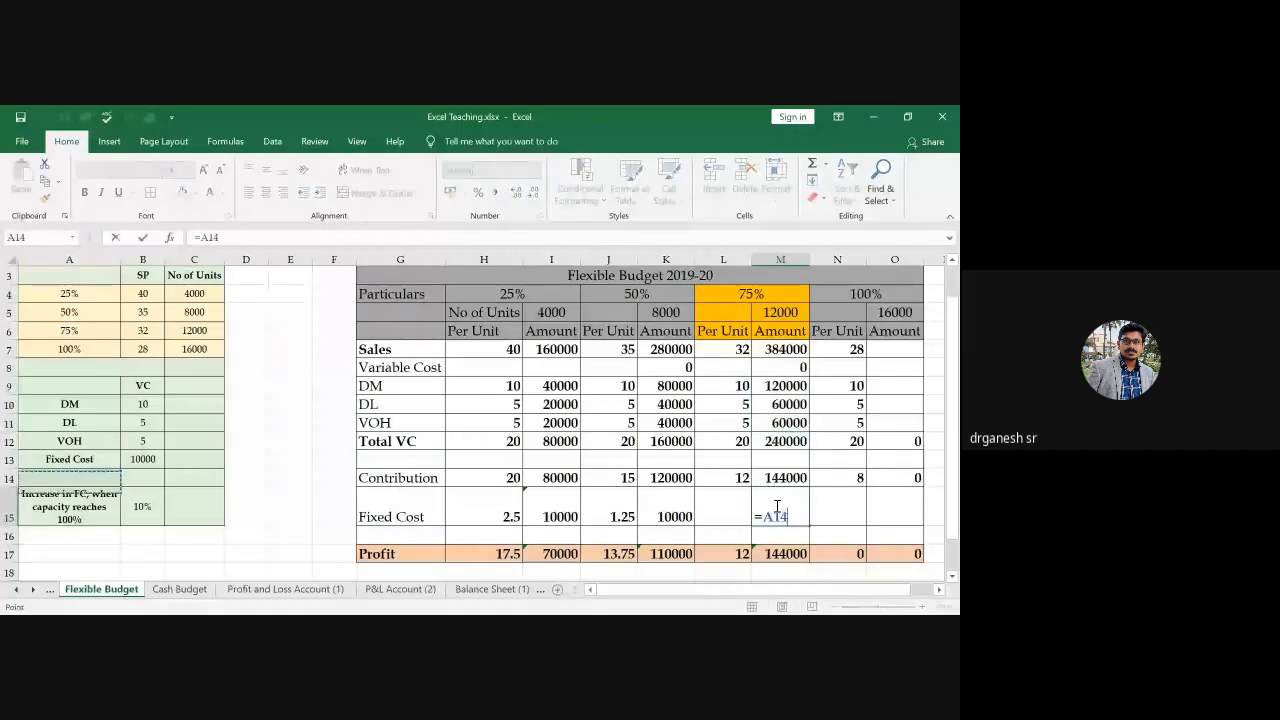
key("Up")
key("Right")
key("Right")
key("Return")
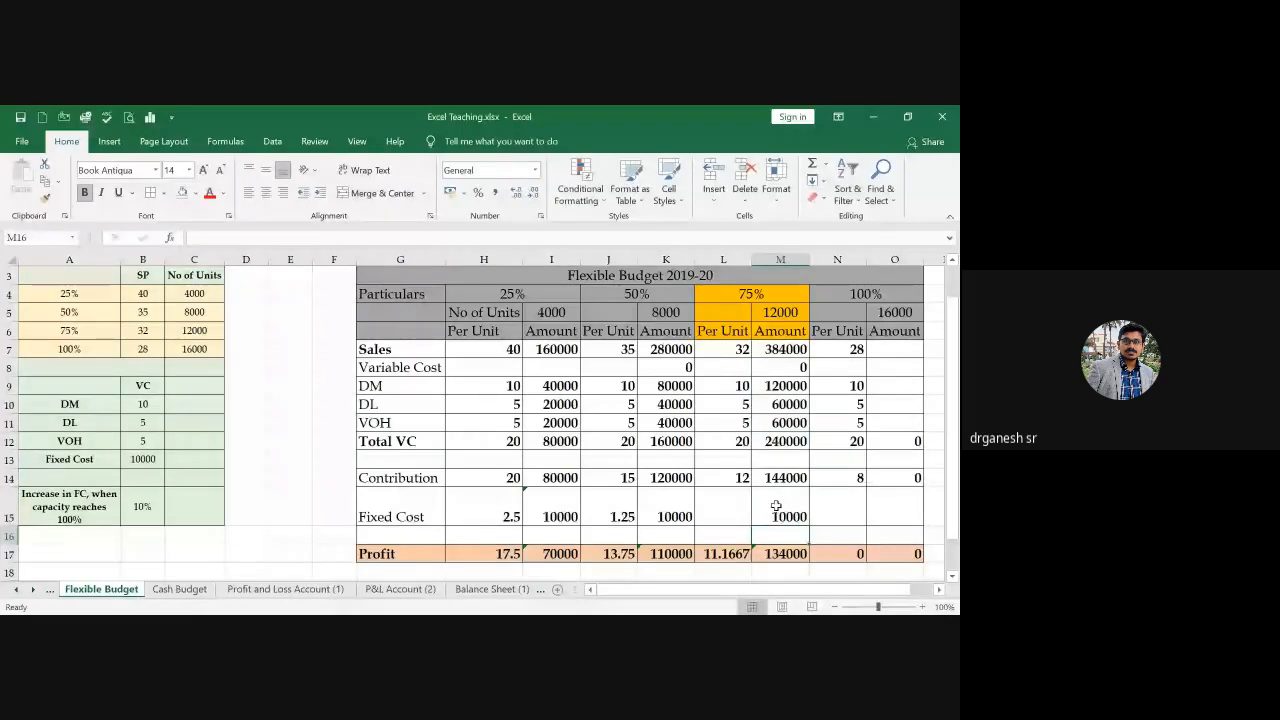
Calculate the 75% per-unit Fixed Cost in L15 by dividing the M15 amount by the units in M5.
left_click(734, 516)
type("=")
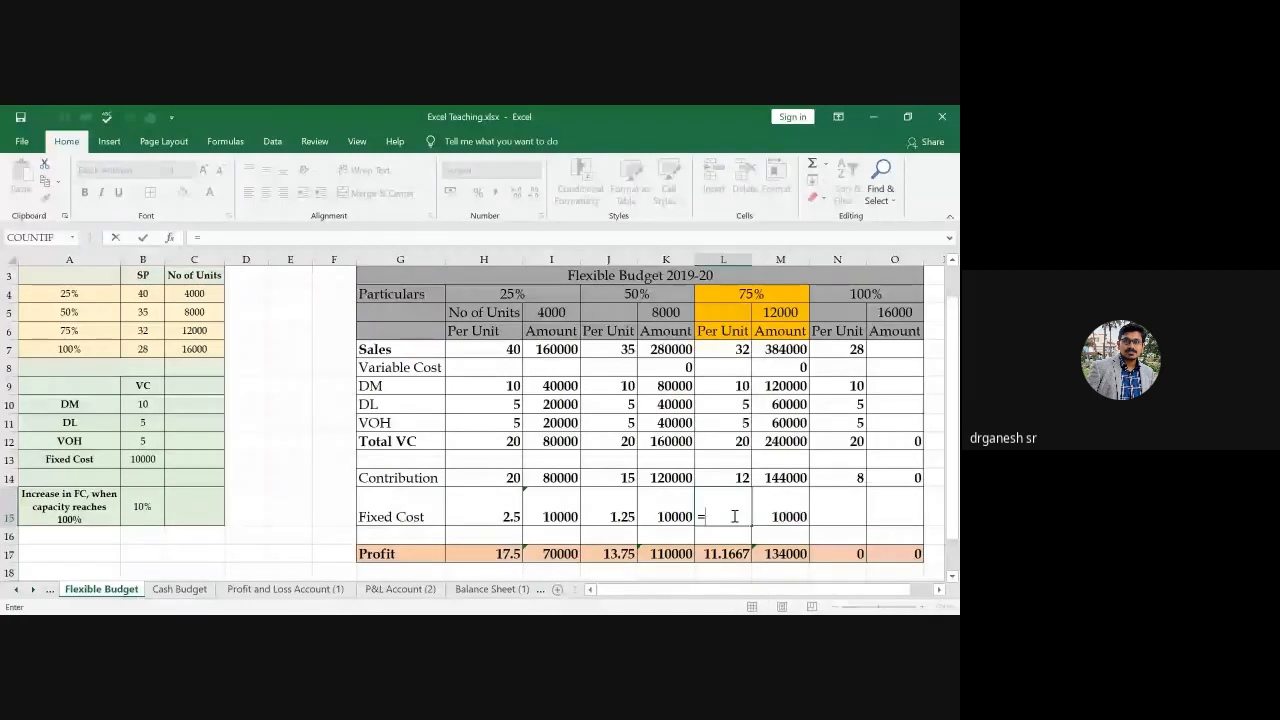
key("Right")
type("/")
key("Up")
key("Up")
key("Up")
key("Up")
key("Up")
key("Up")
key("Up")
key("Up")
key("Up")
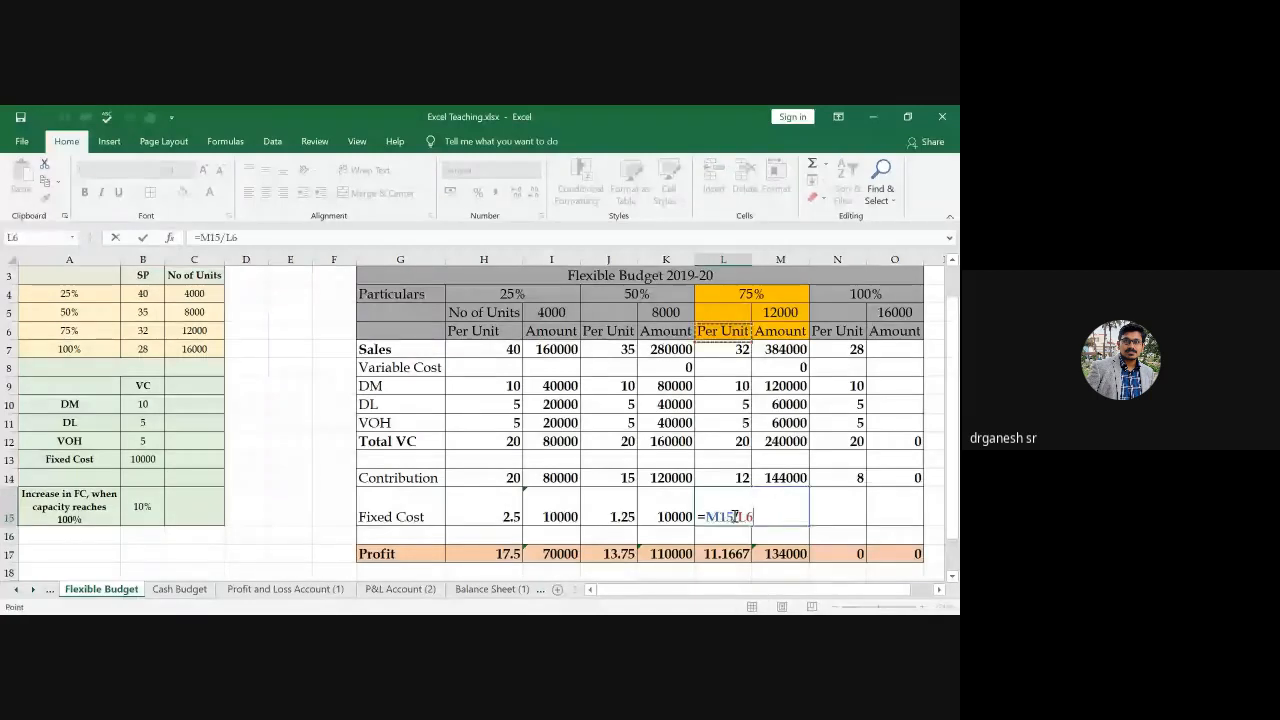
key("Return")
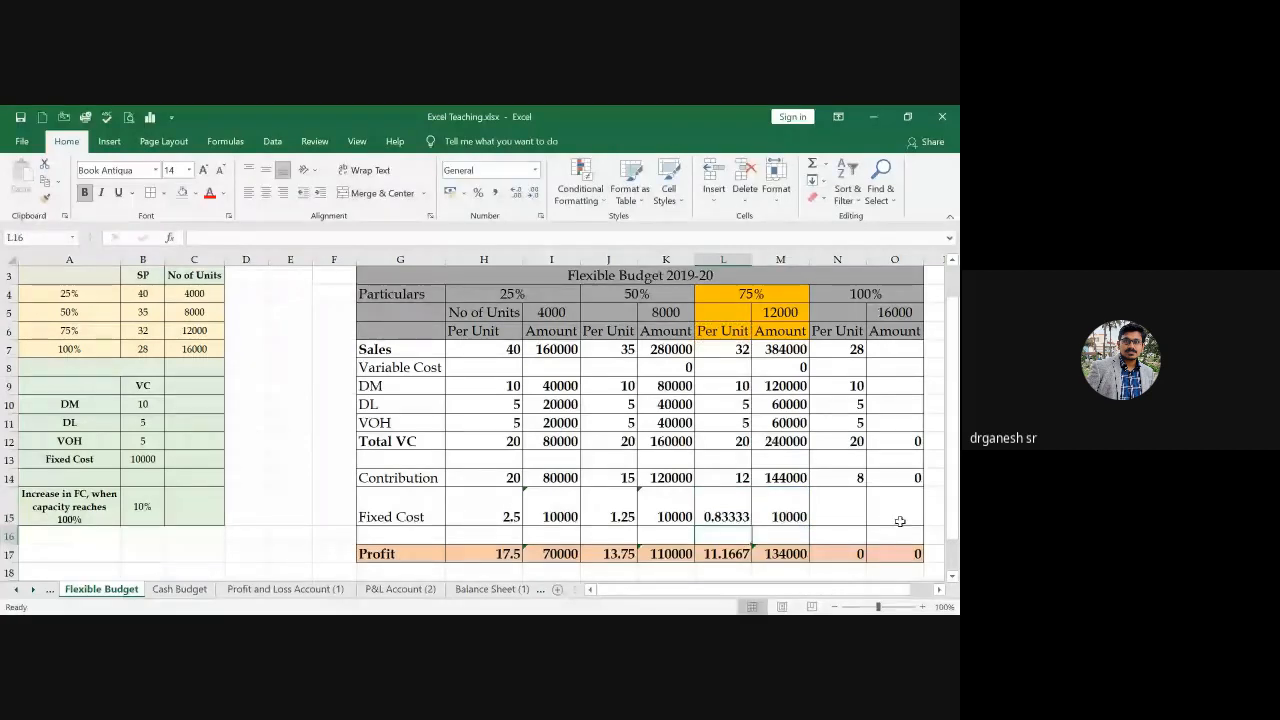
Calculate the 100% capacity Sales amount in O7 with =N7*O5.
left_click(886, 349)
type("=")
key("Left")
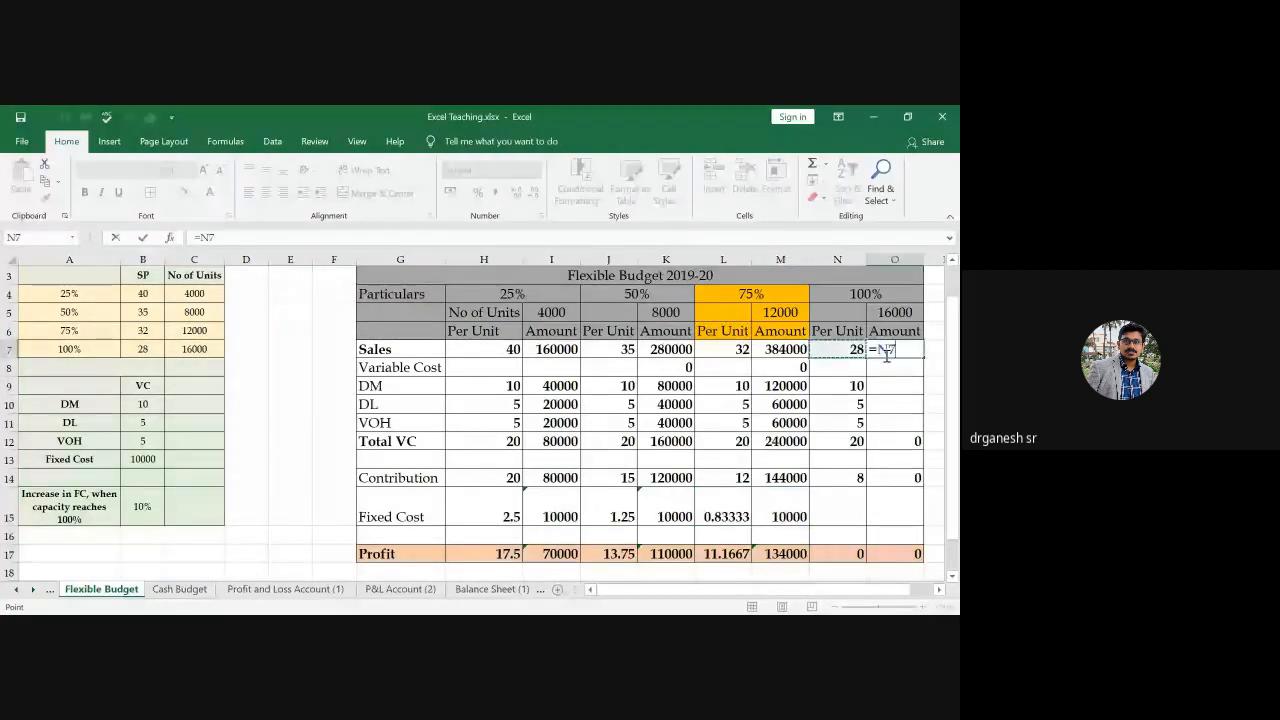
type("*")
key("Up")
key("Up")
key("Return")
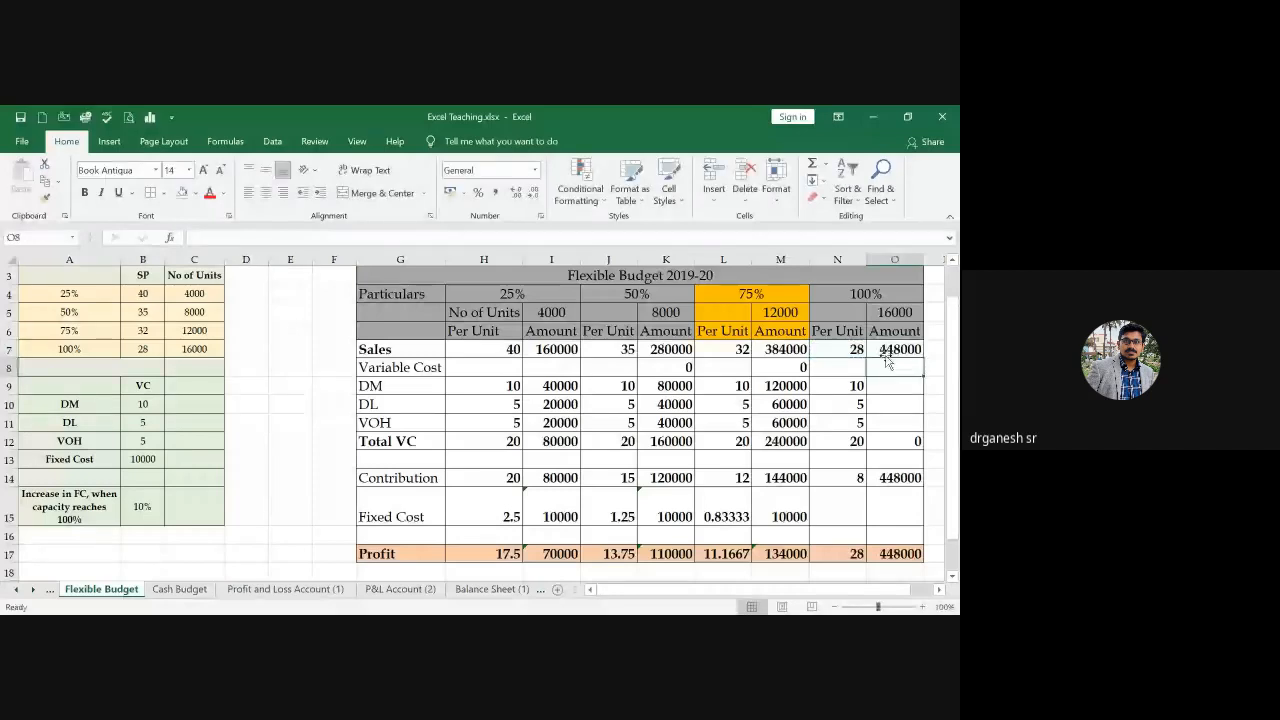
Make the O5 units reference in O7 absolute and fill the formula down through the VOH amount in O11.
left_click(886, 352)
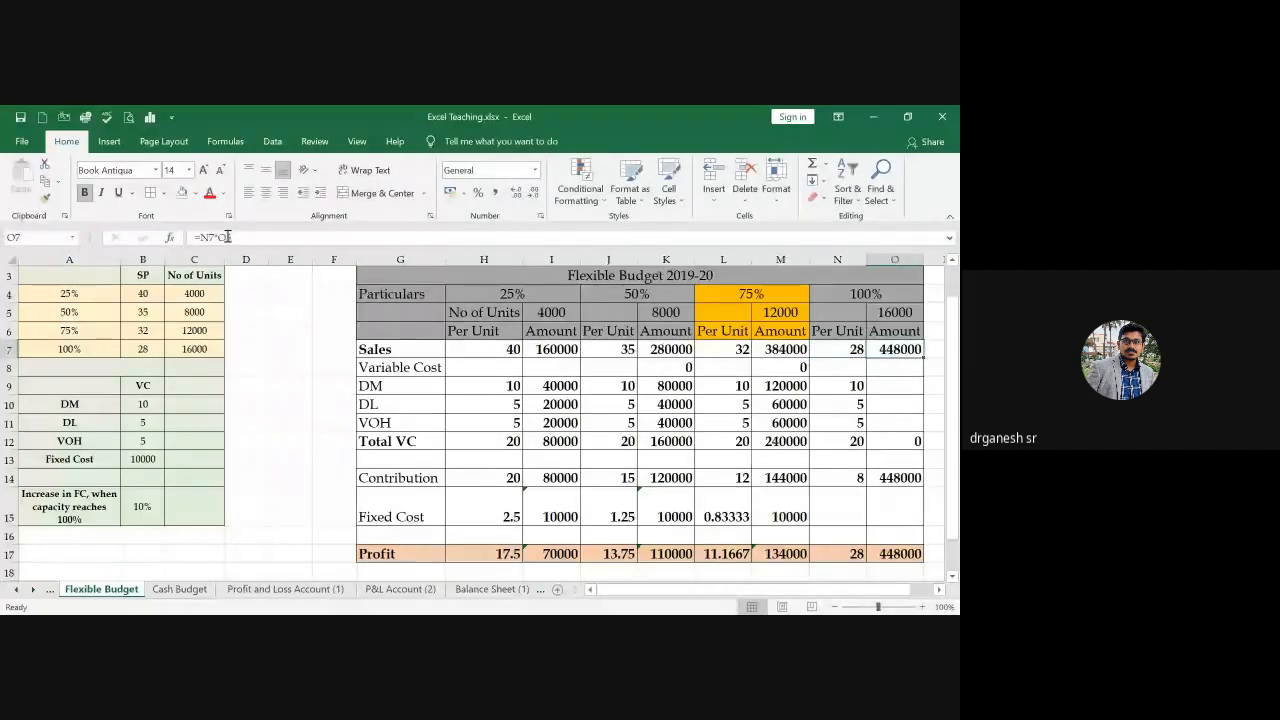
left_click(228, 237)
key("F4")
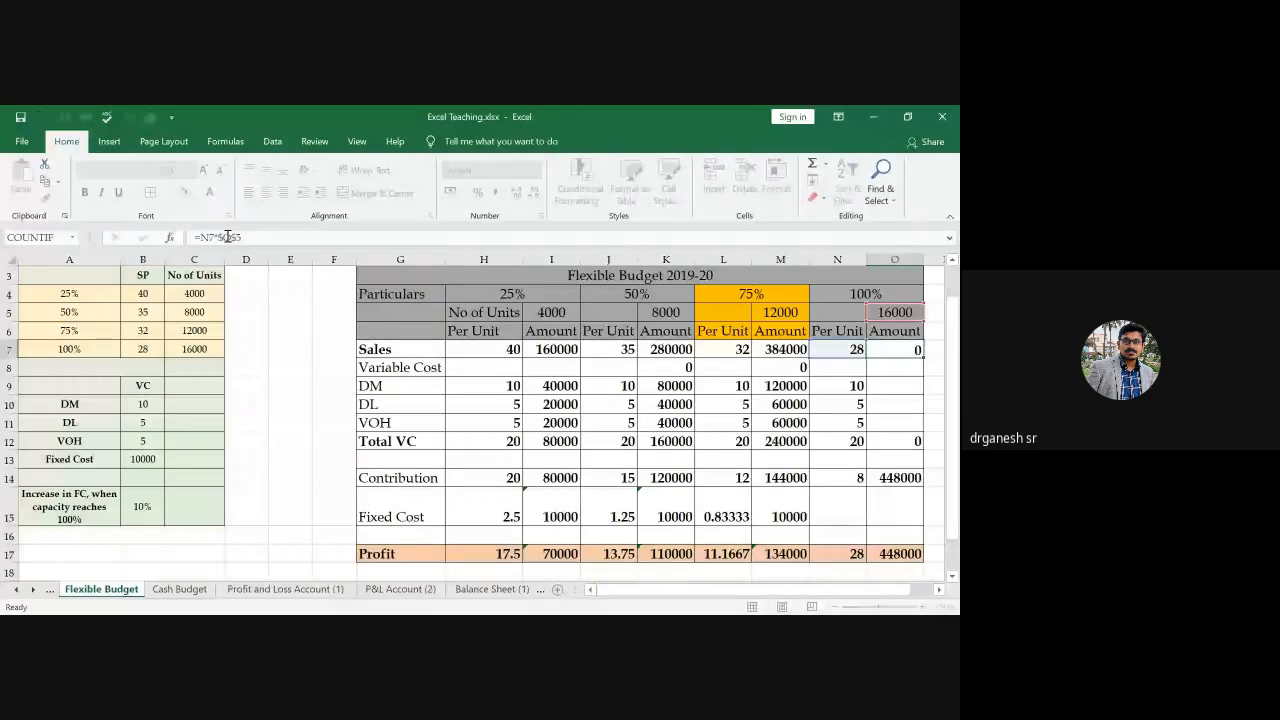
left_click(896, 350)
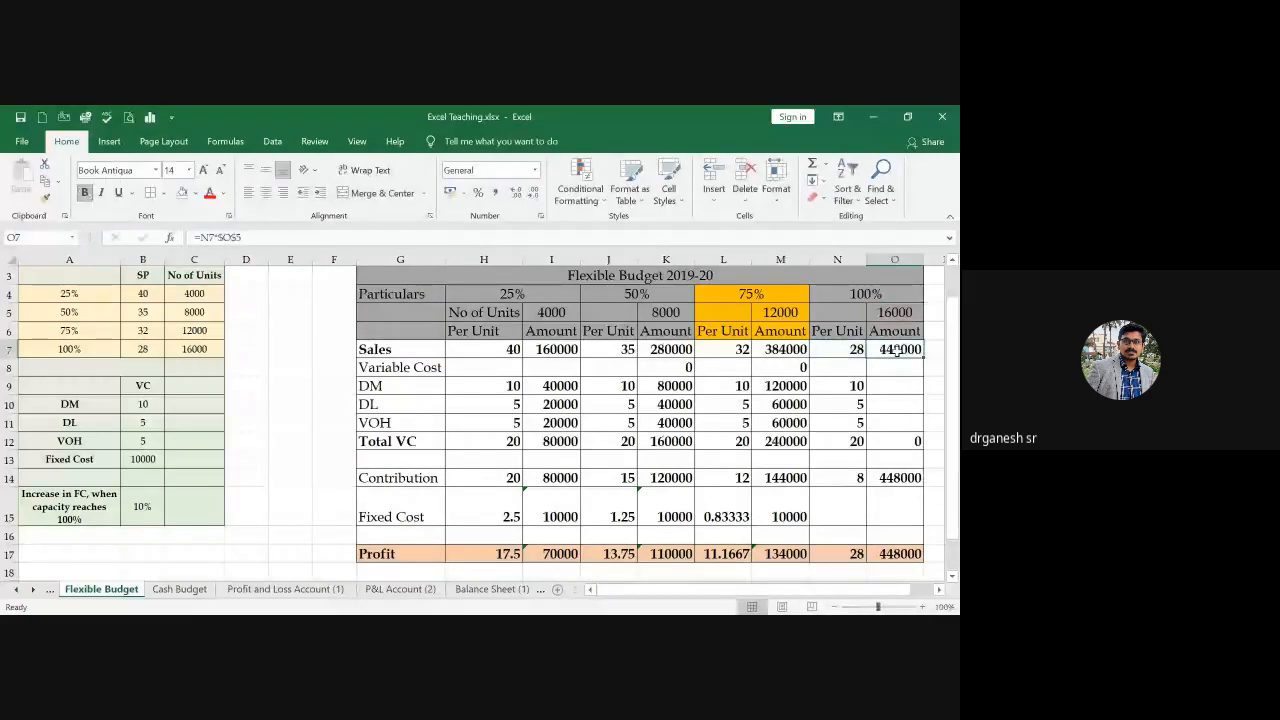
left_click_drag(923, 358, 923, 430)
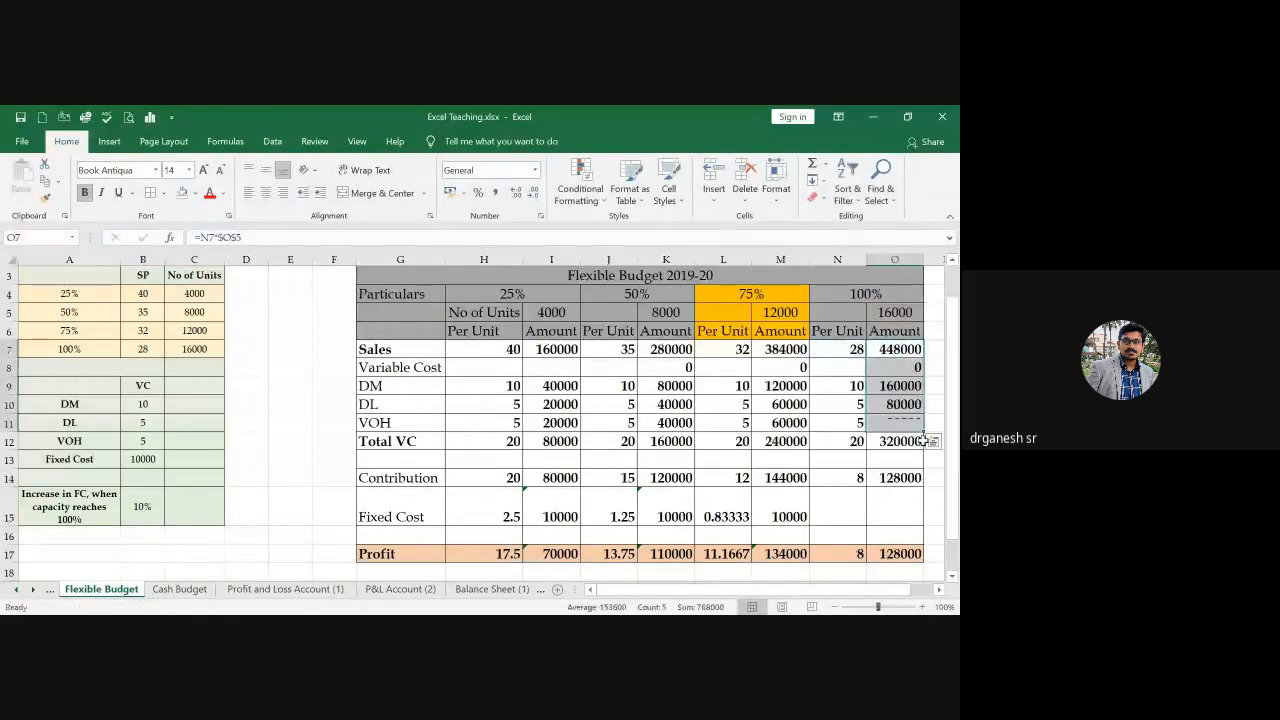
Calculate the 100% capacity Fixed Cost amount in O15 with =B13*110%.
left_click(870, 513)
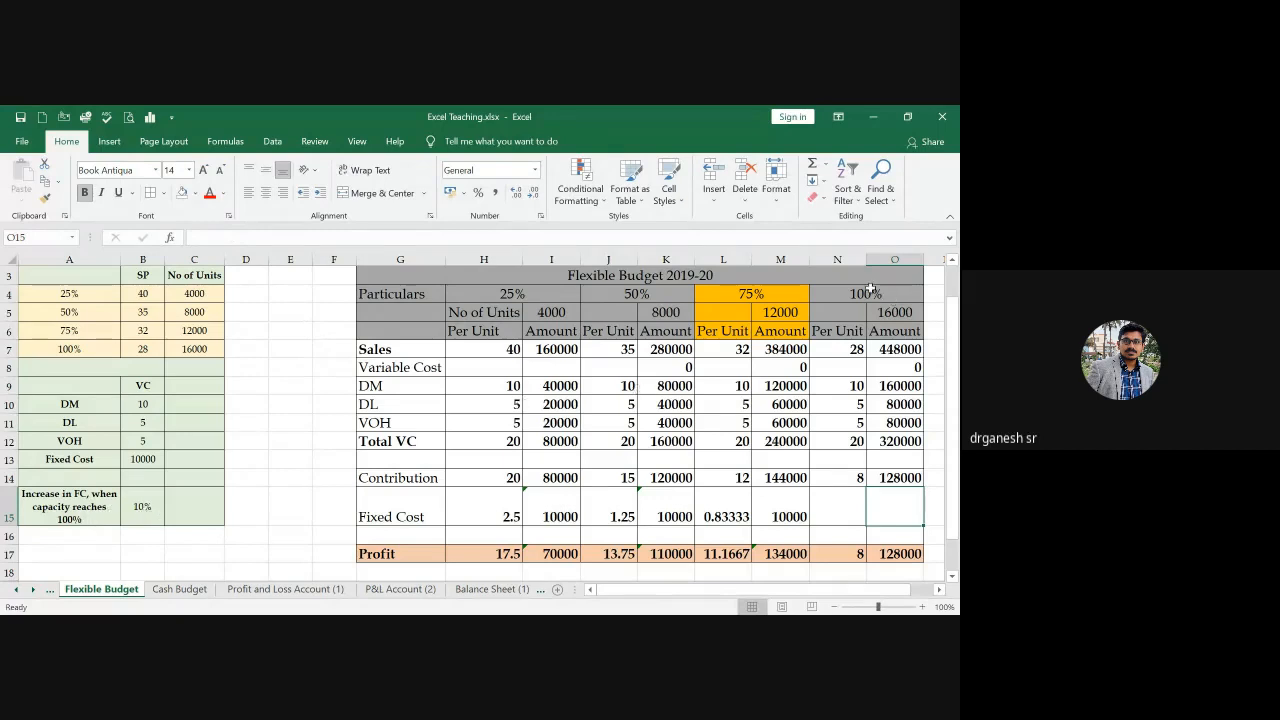
left_click(146, 504)
type("=")
key("Left")
key("Left")
key("Left")
key("Left")
key("Left")
key("Left")
key("Left")
key("Left")
key("Left")
key("Left")
key("Left")
key("Left")
key("Left")
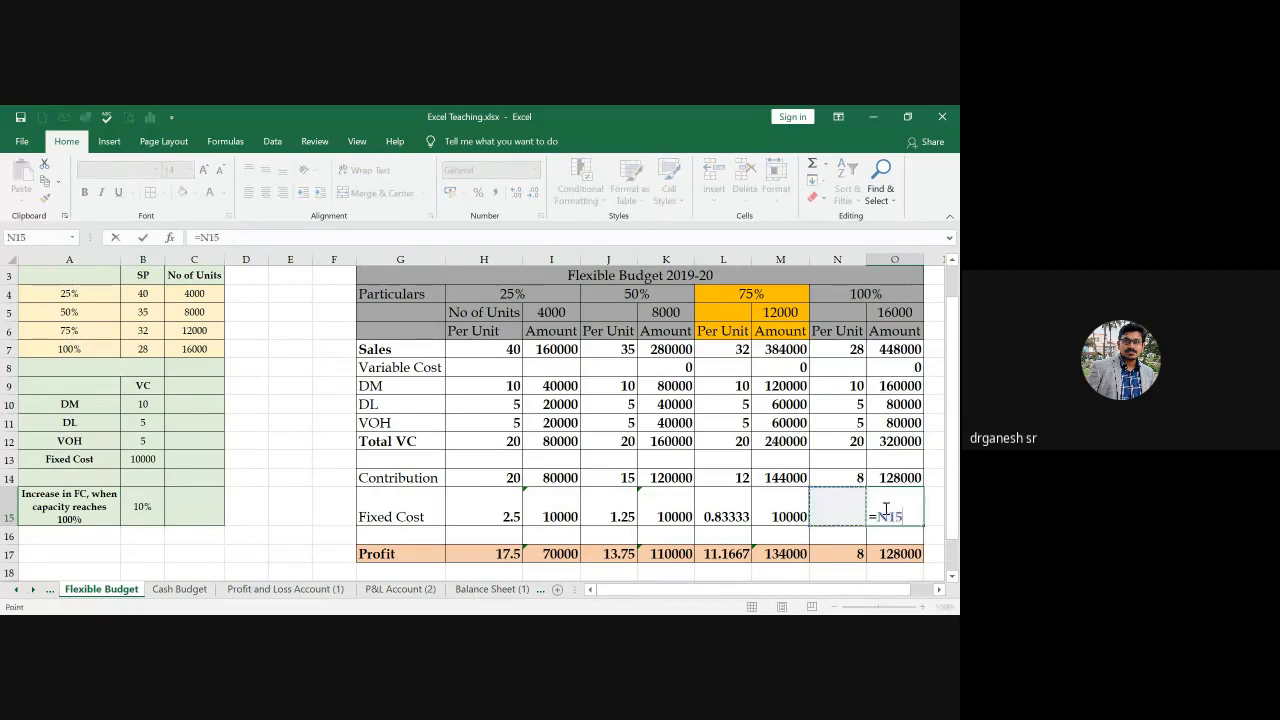
key("Up")
key("Up")
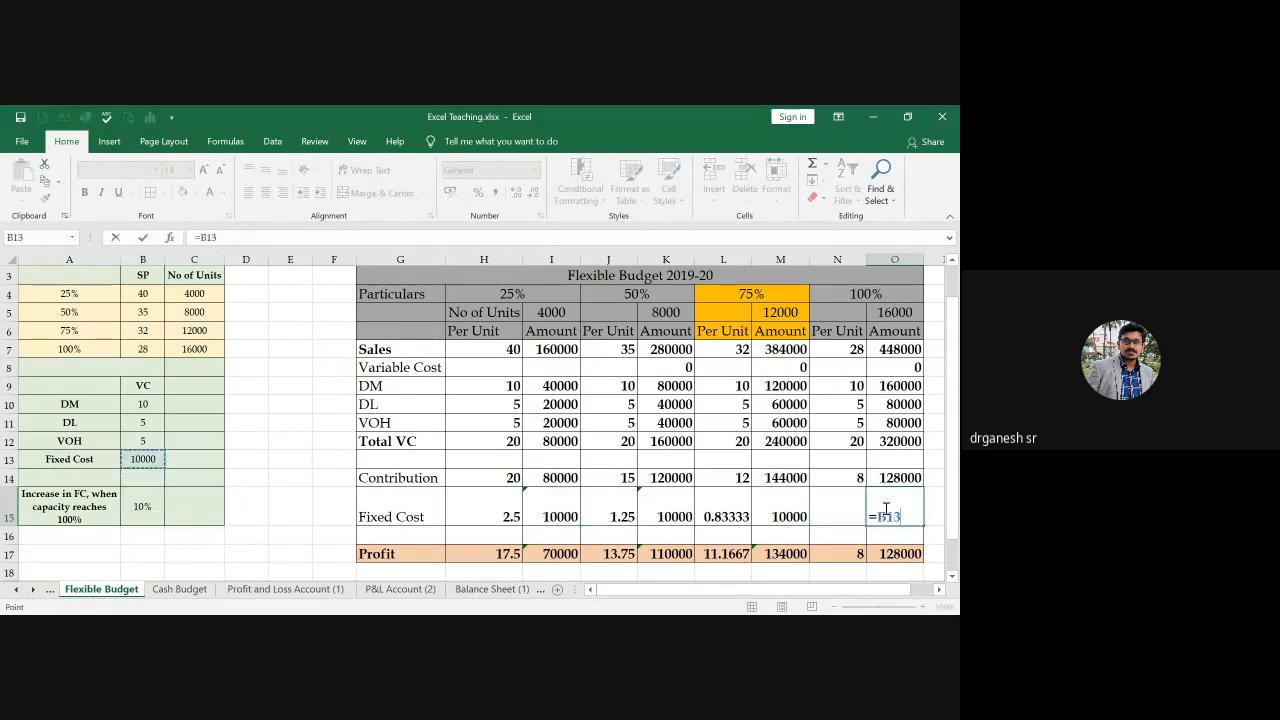
type("*110%")
key("Return")
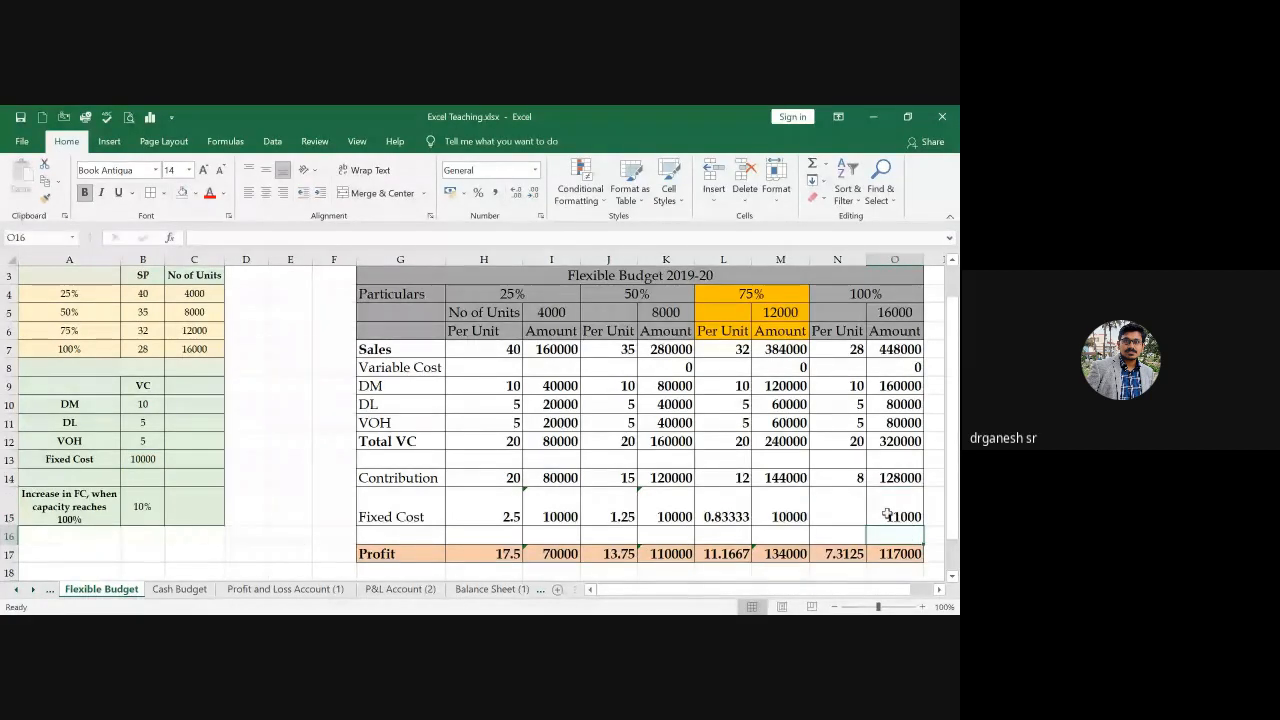
Calculate the 100% per-unit Fixed Cost in N15 by dividing the O15 amount by the units in O5.
left_click(848, 515)
type("=O15/")
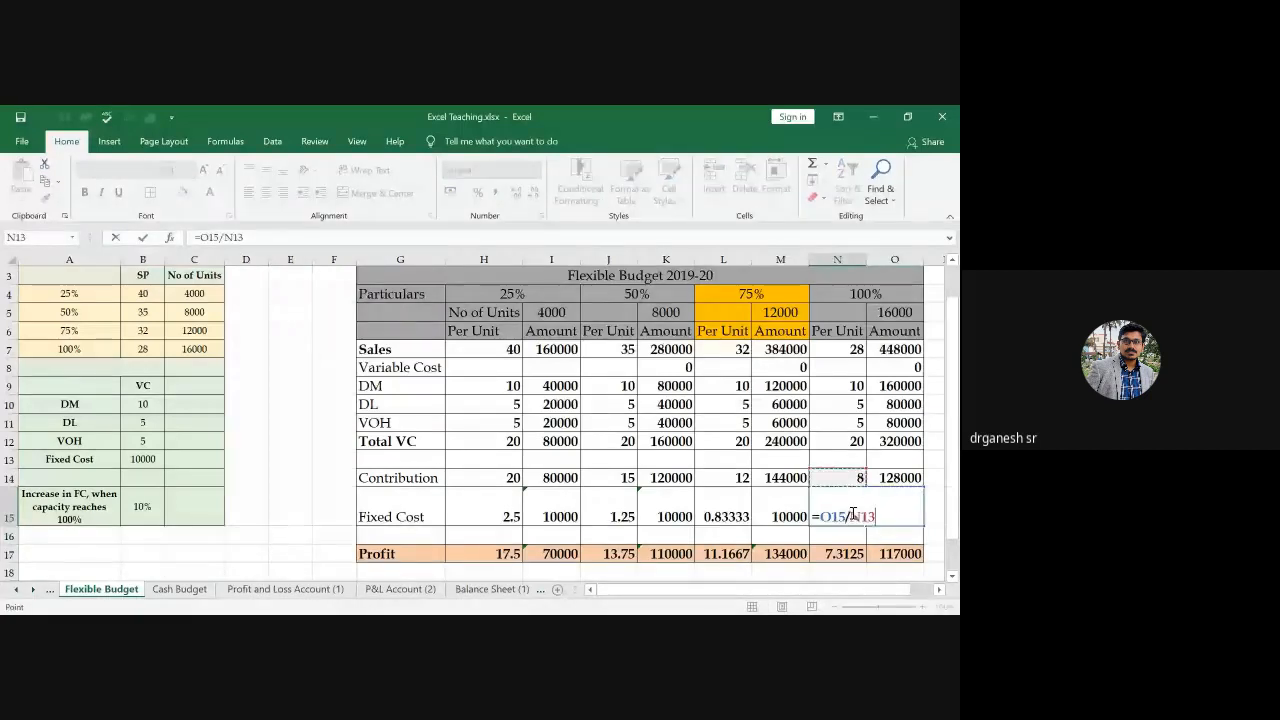
key("Right")
key("Up")
key("Up")
key("Up")
key("Up")
key("Up")
key("Up")
key("Up")
key("Up")
key("Up")
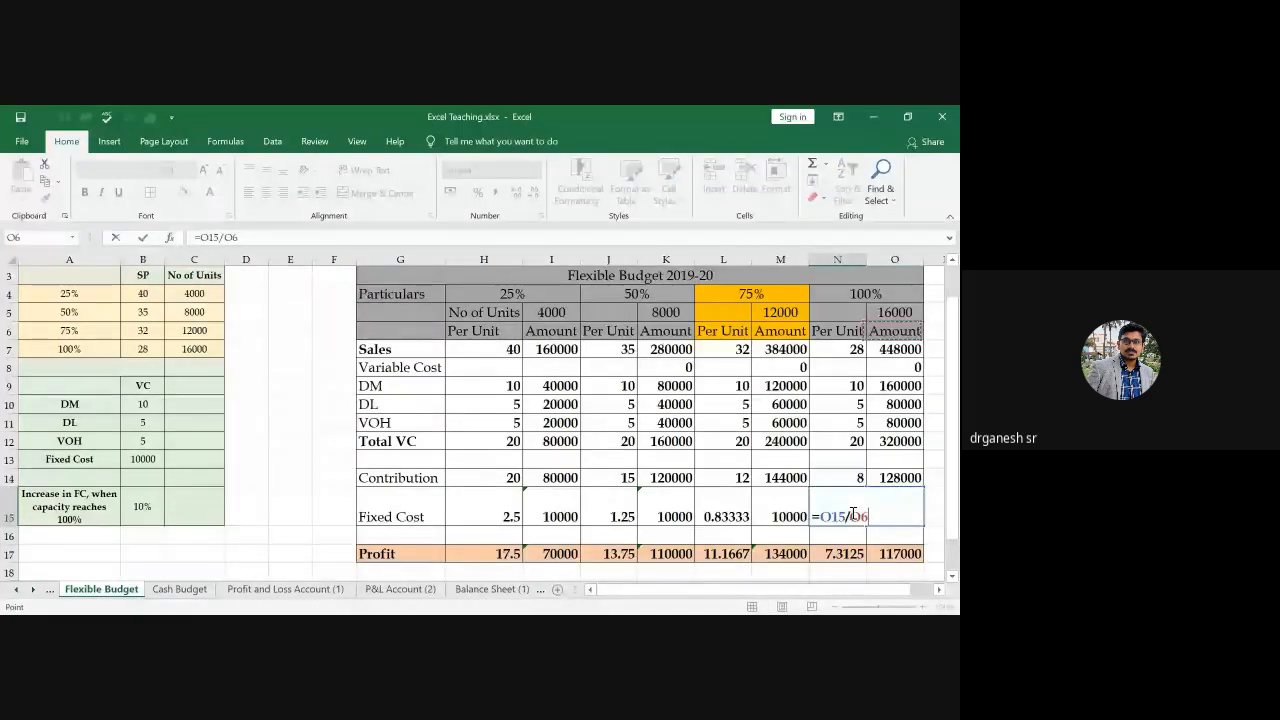
key("Return")
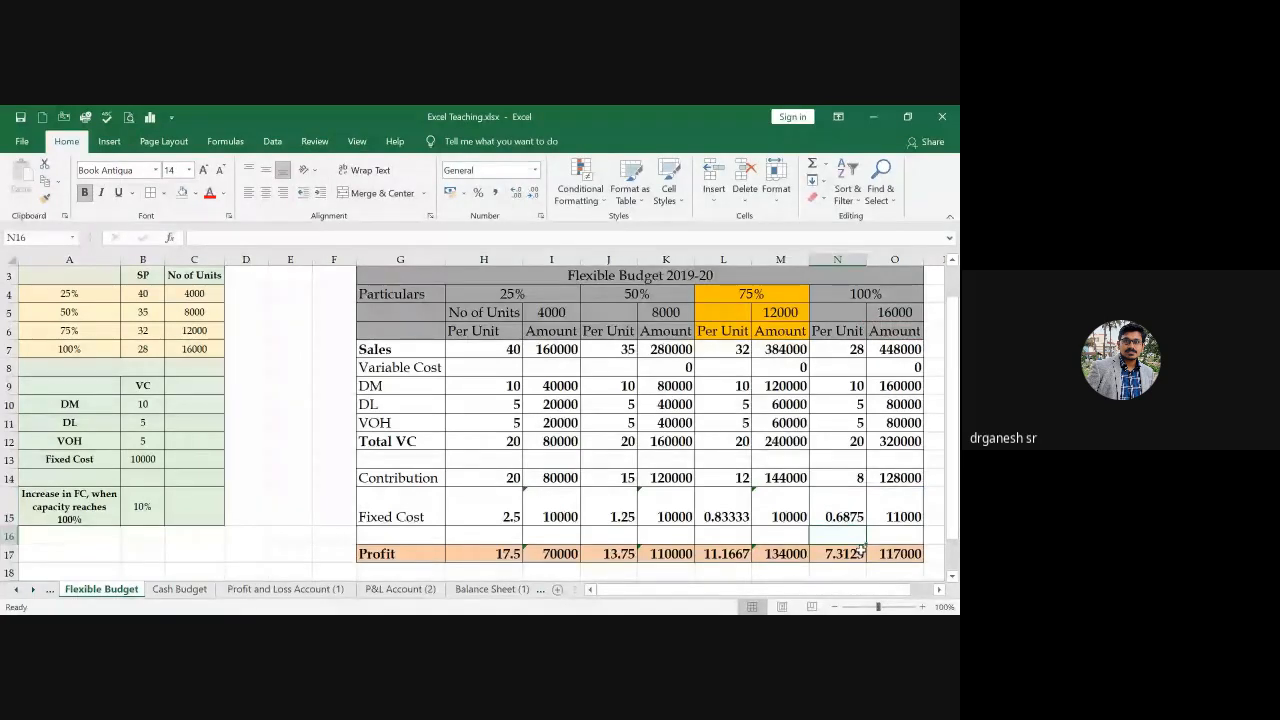
Shade the whole 25% capacity block, from its heading in H4 to the Profit row in I17, light orange.
left_click_drag(505, 294, 550, 555)
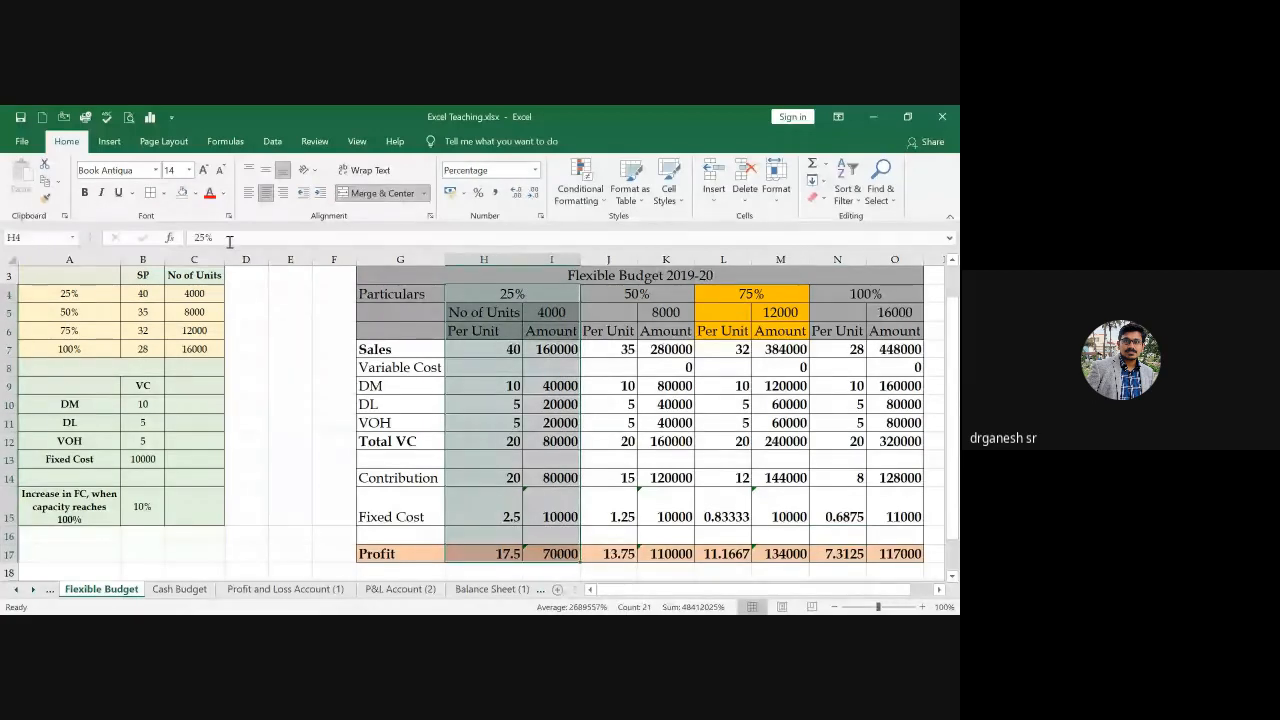
left_click(195, 192)
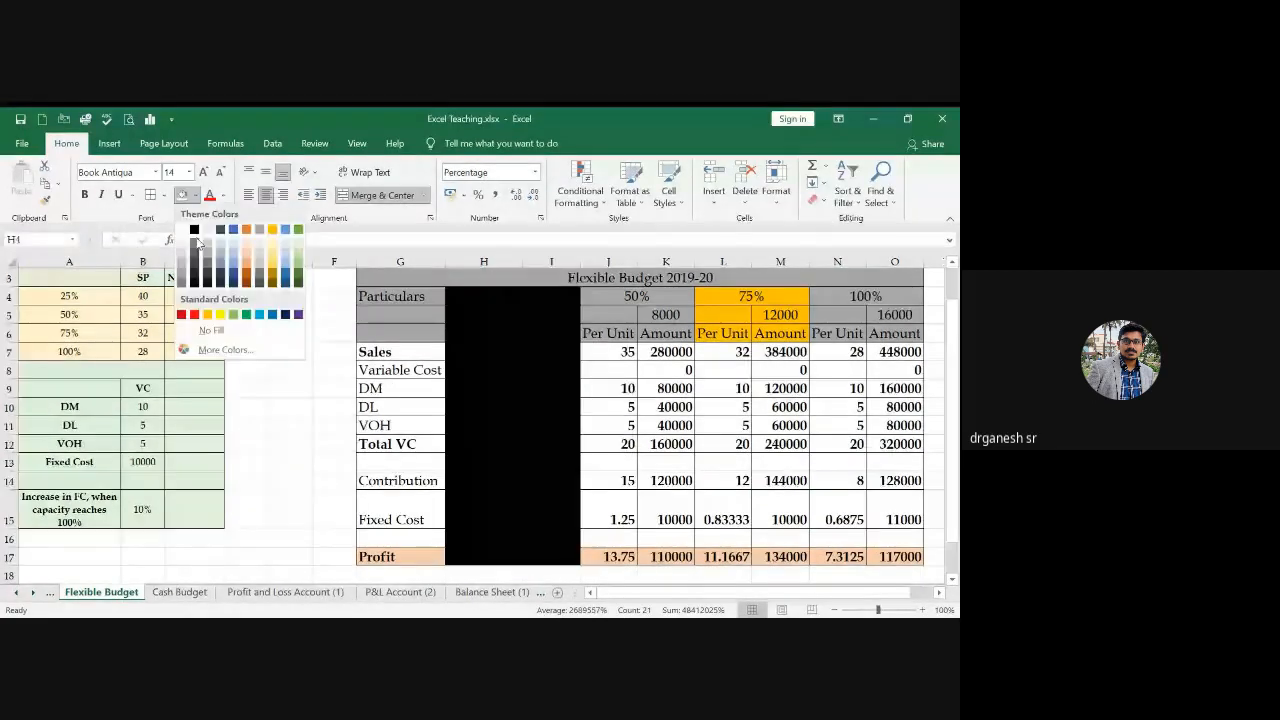
left_click(249, 240)
Shade the 50%, 75% and 100% capacity header cells in J4:O6 light grey.
left_click_drag(630, 294, 869, 322)
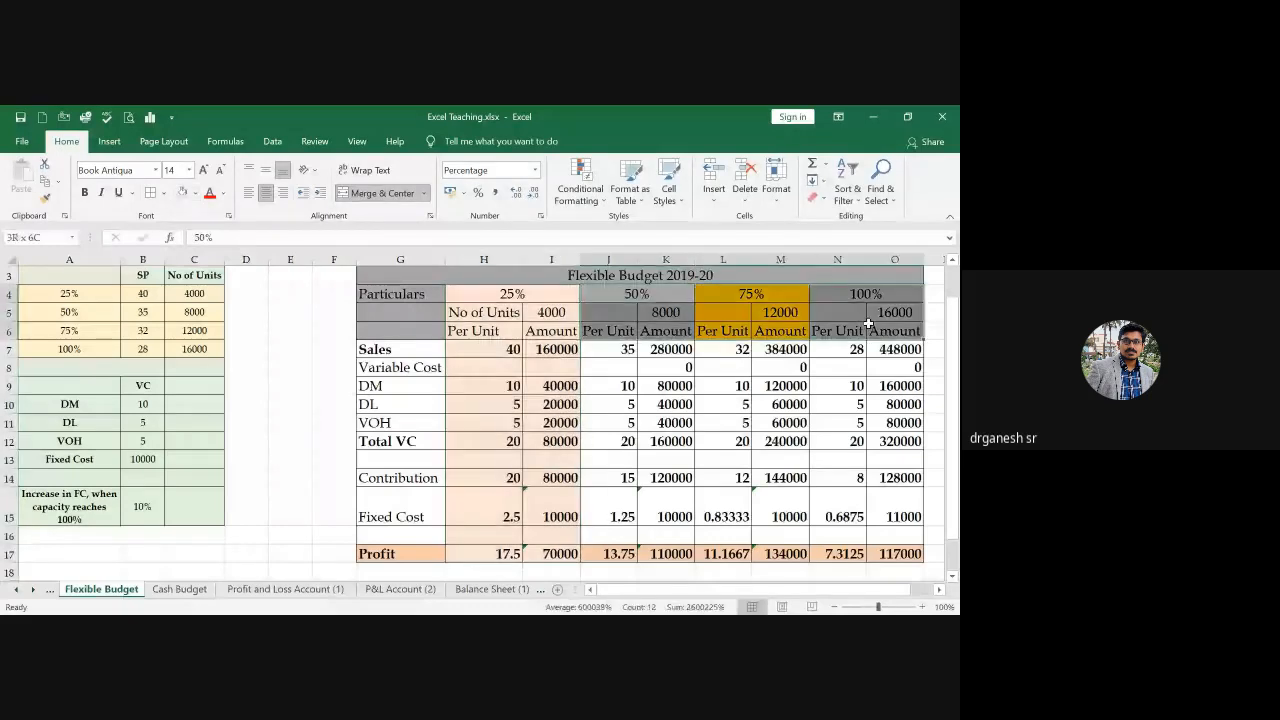
left_click(195, 192)
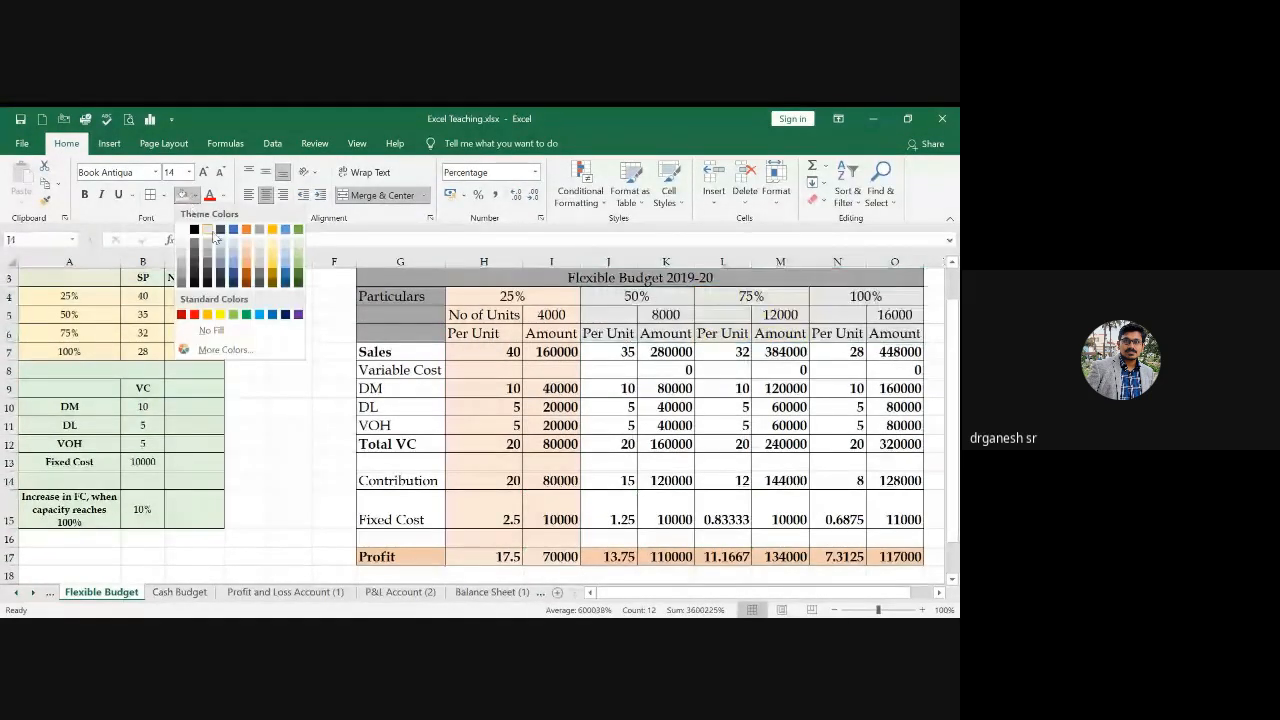
left_click(209, 240)
left_click(732, 458)
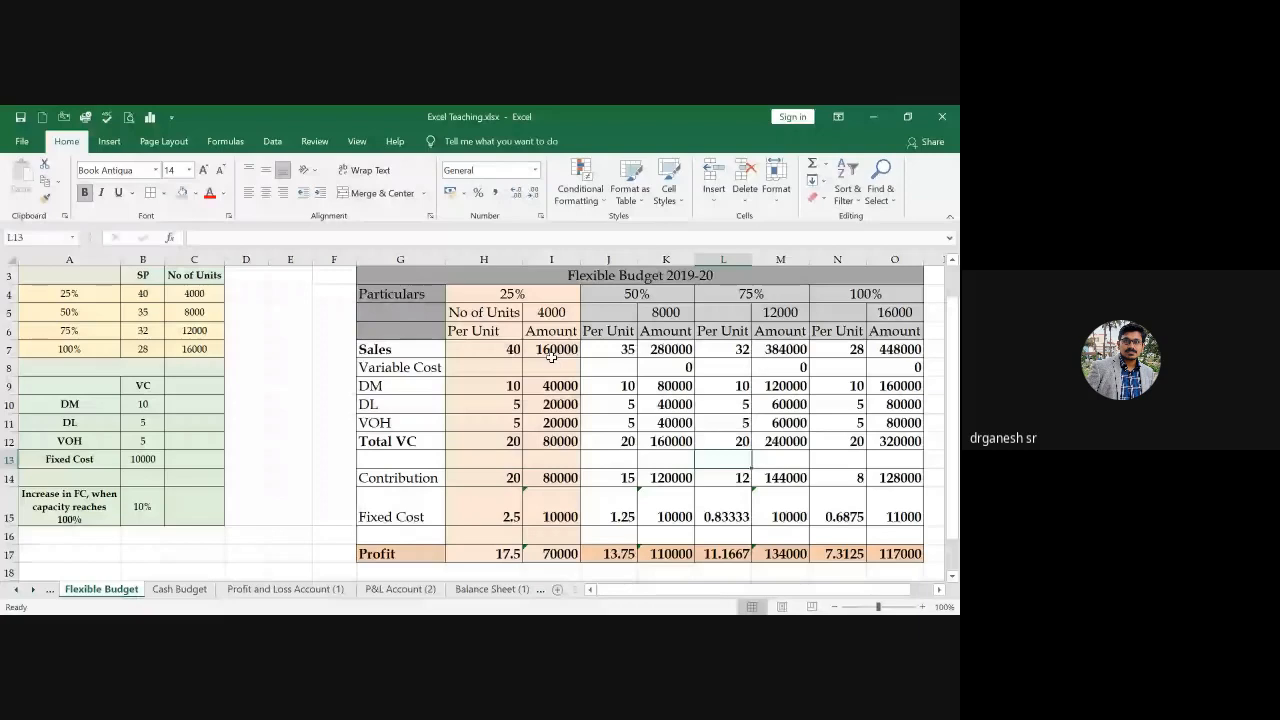
Set the 25% capacity selling price in B4 to 38 to test the linked budget formulas.
left_click(490, 349)
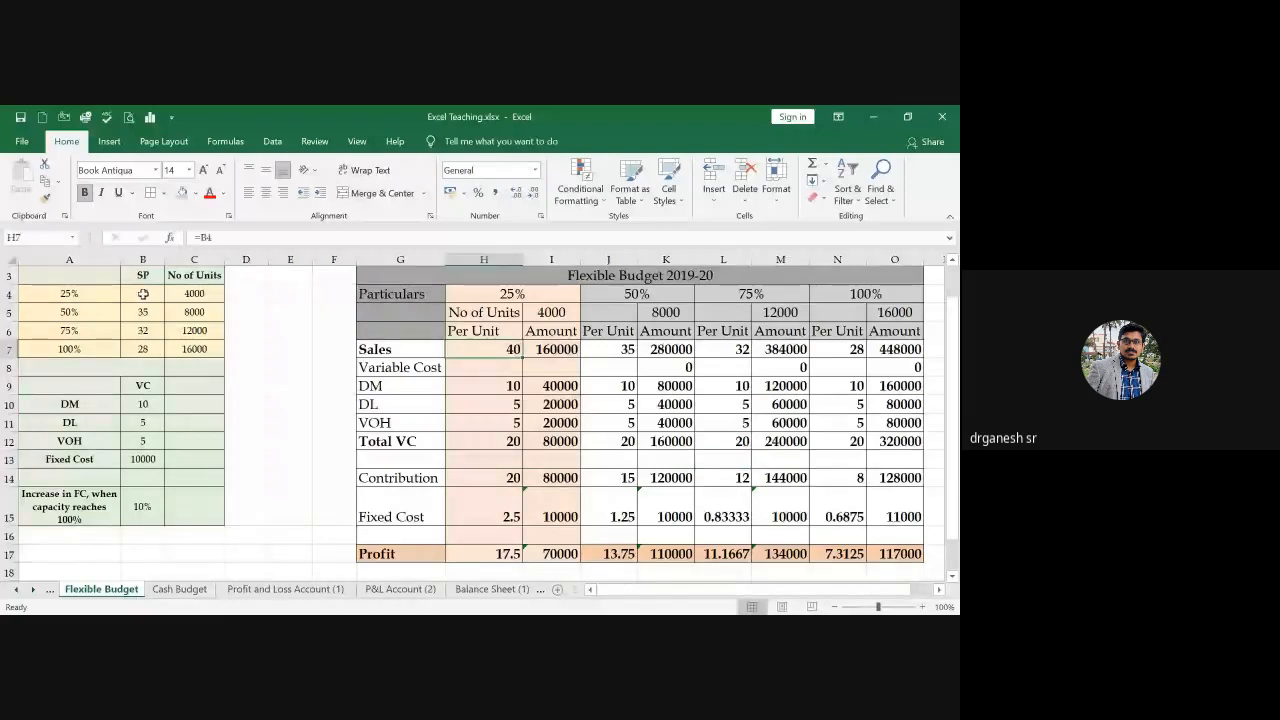
left_click(143, 293)
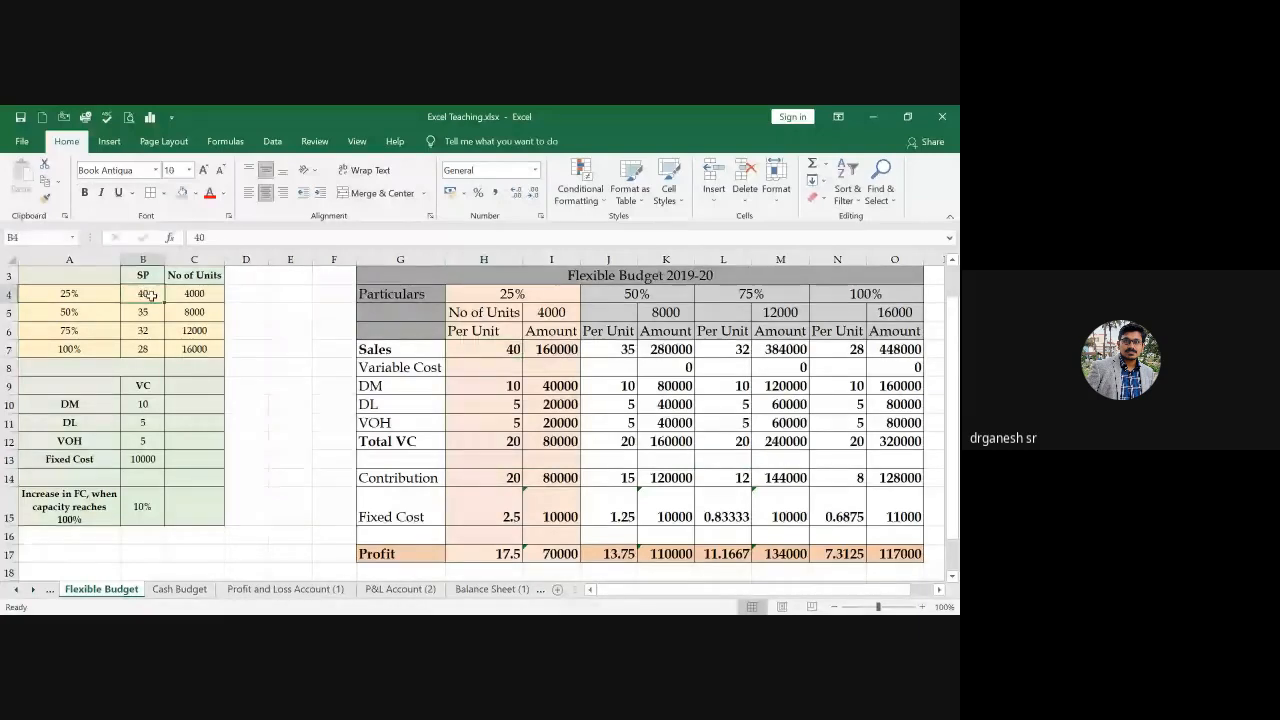
type("38")
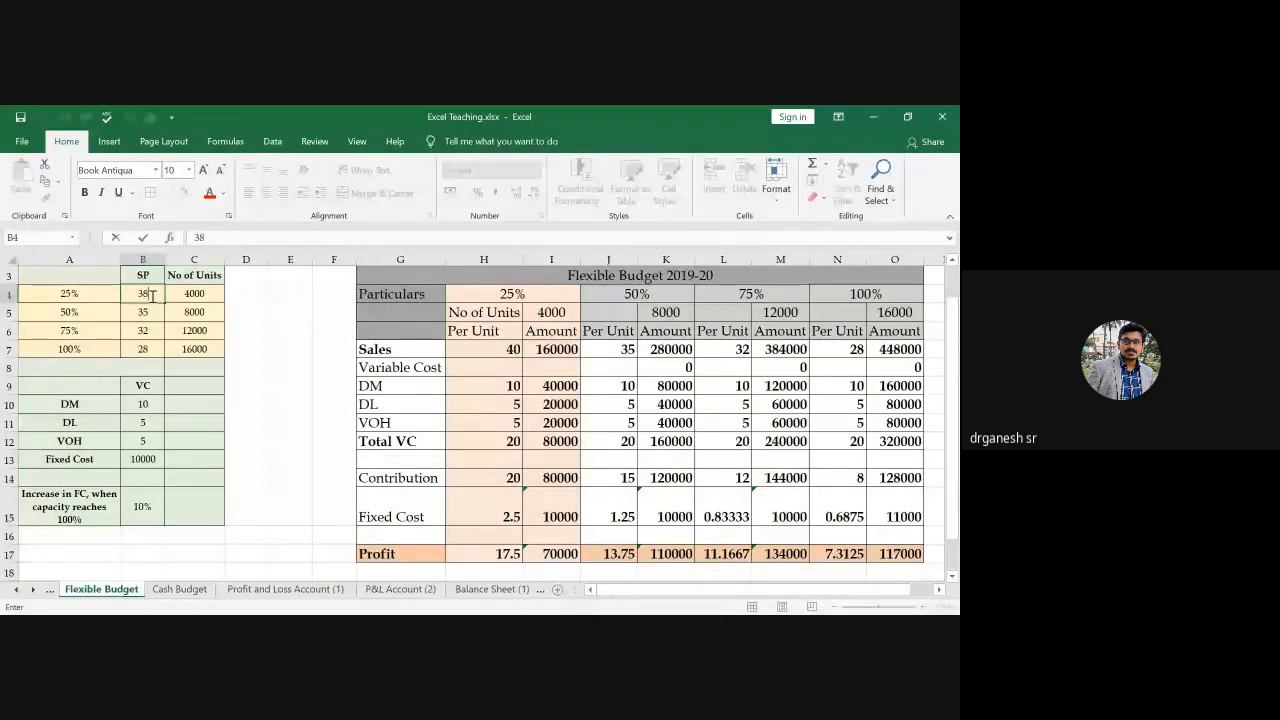
key("Return")
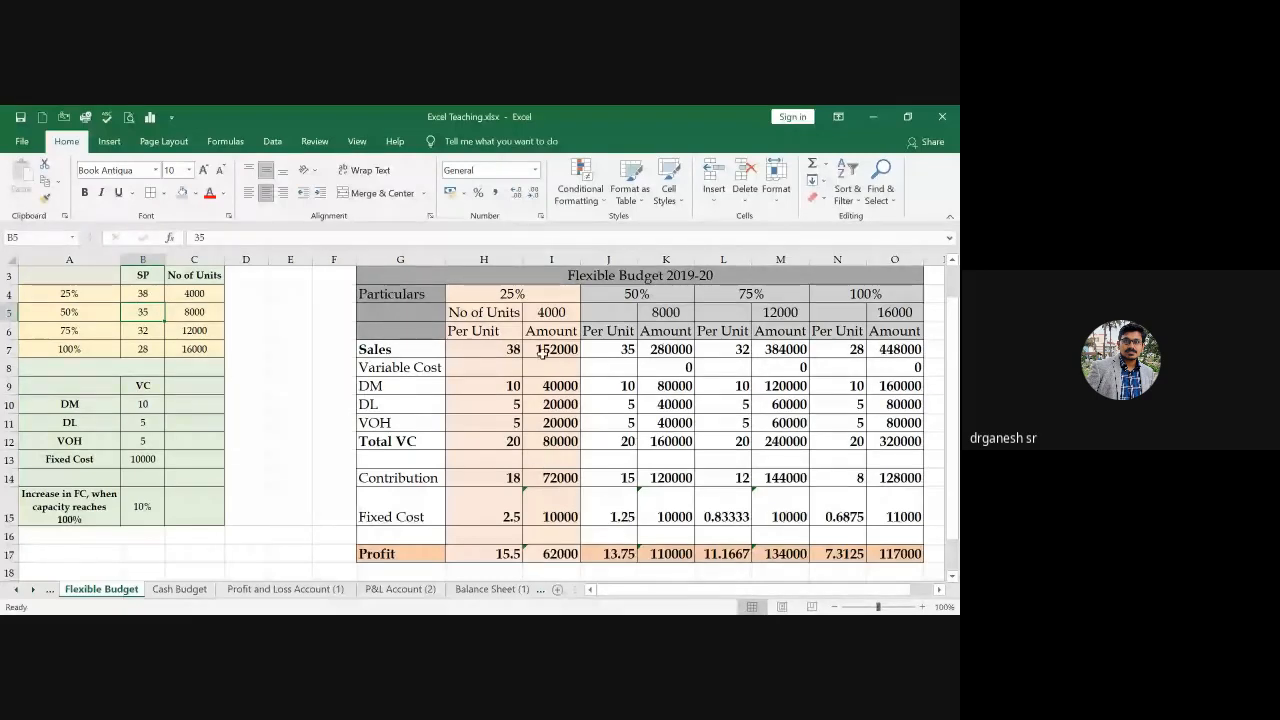
Check the 25% per-unit Sales formula in H7 and its reference to the selling price in B4.
left_click(505, 350)
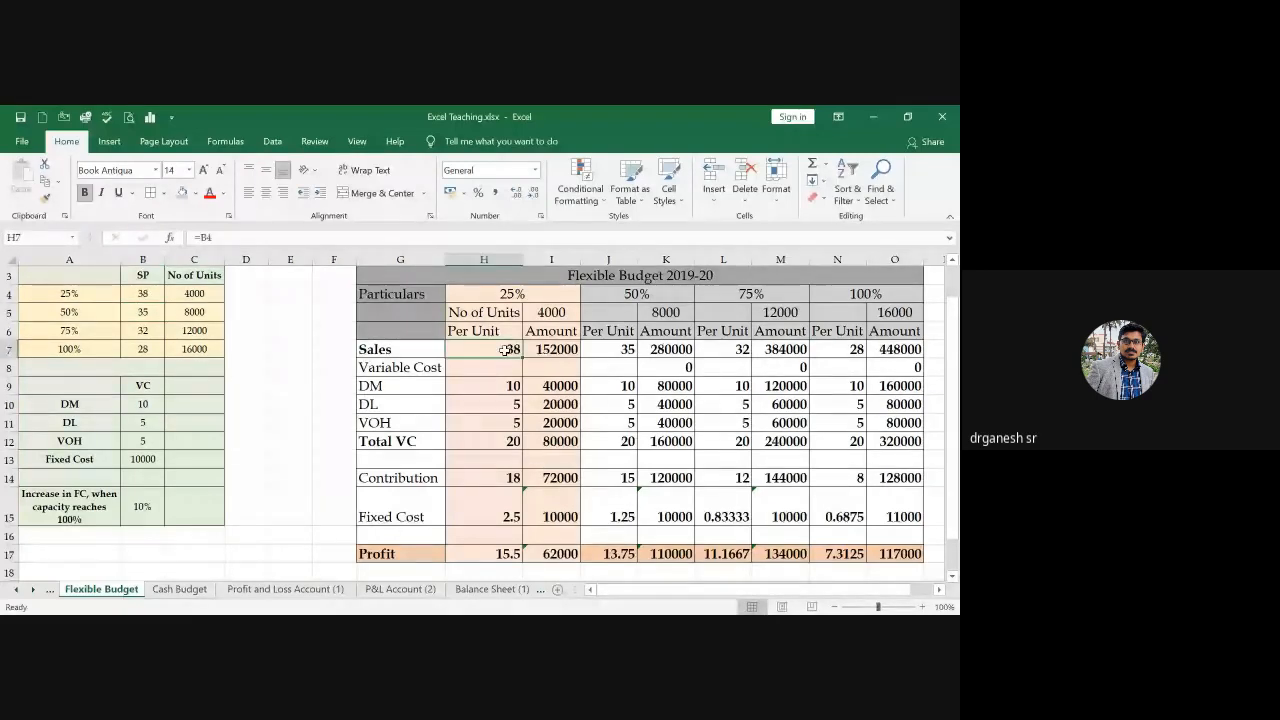
left_click(198, 240)
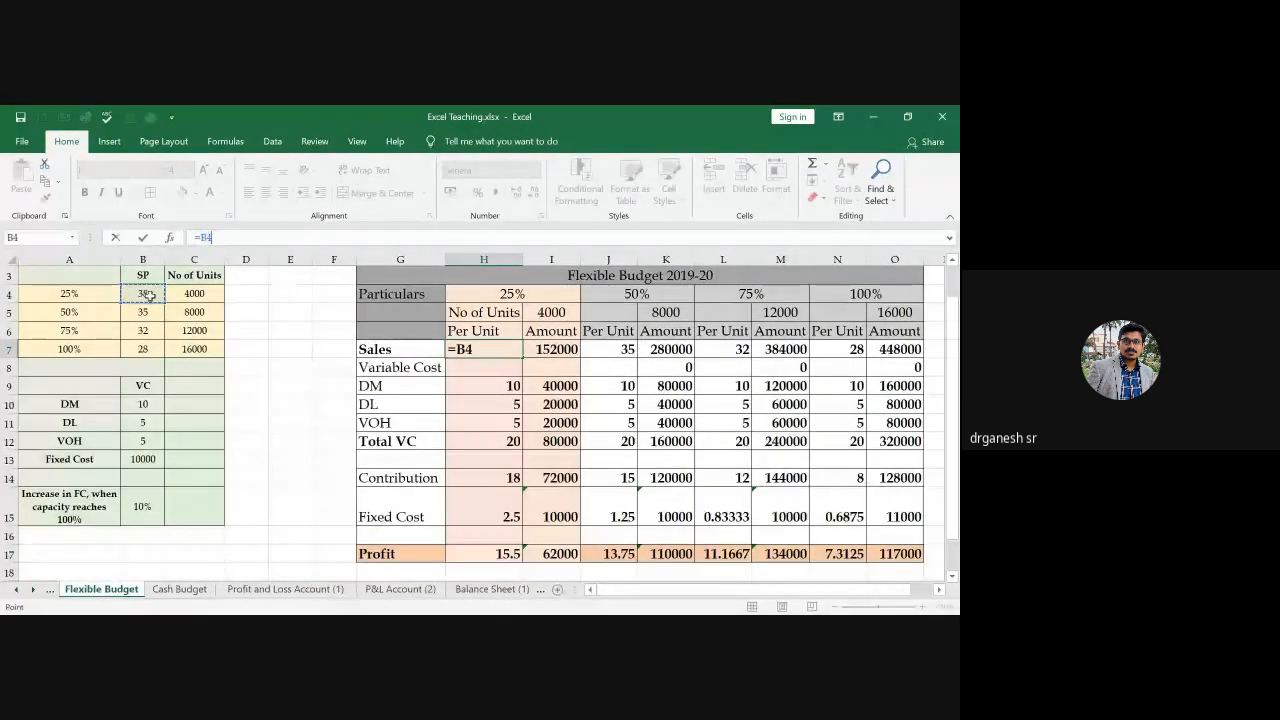
left_click(147, 295)
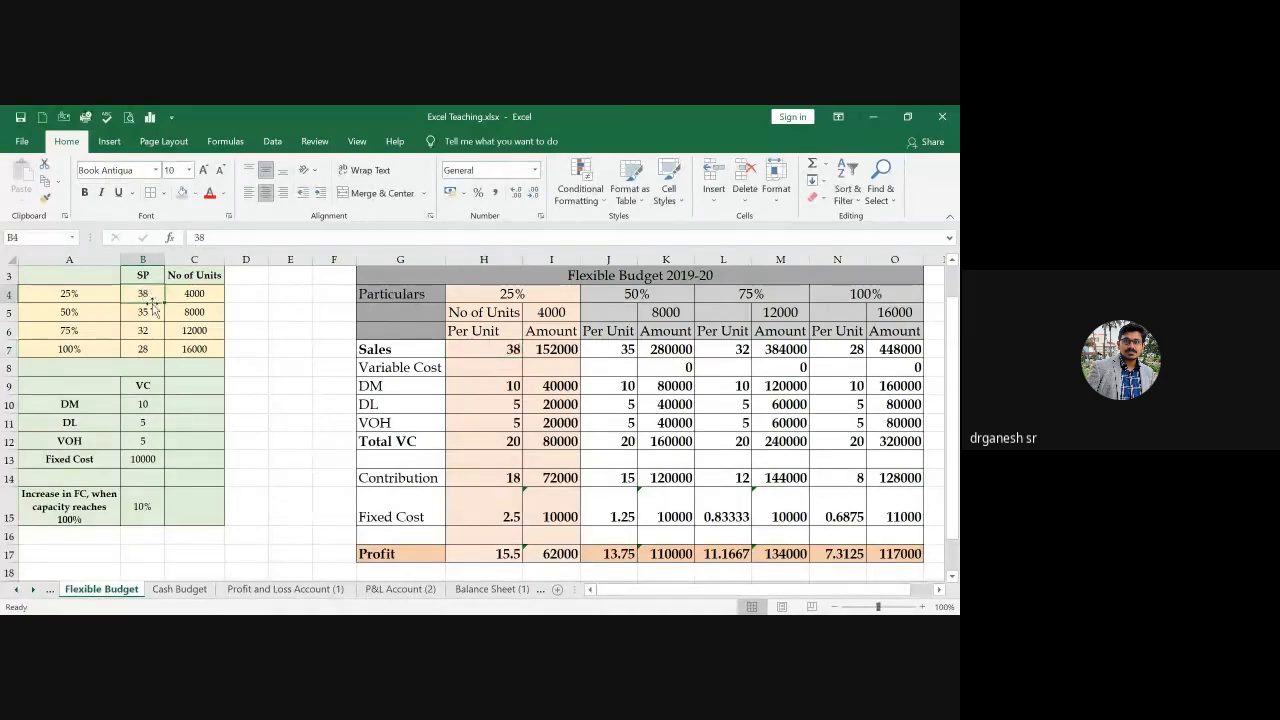
Try 25% capacity selling prices of 39 and 40 in B4.
type("39")
key("Return")
left_click(144, 294)
type("40")
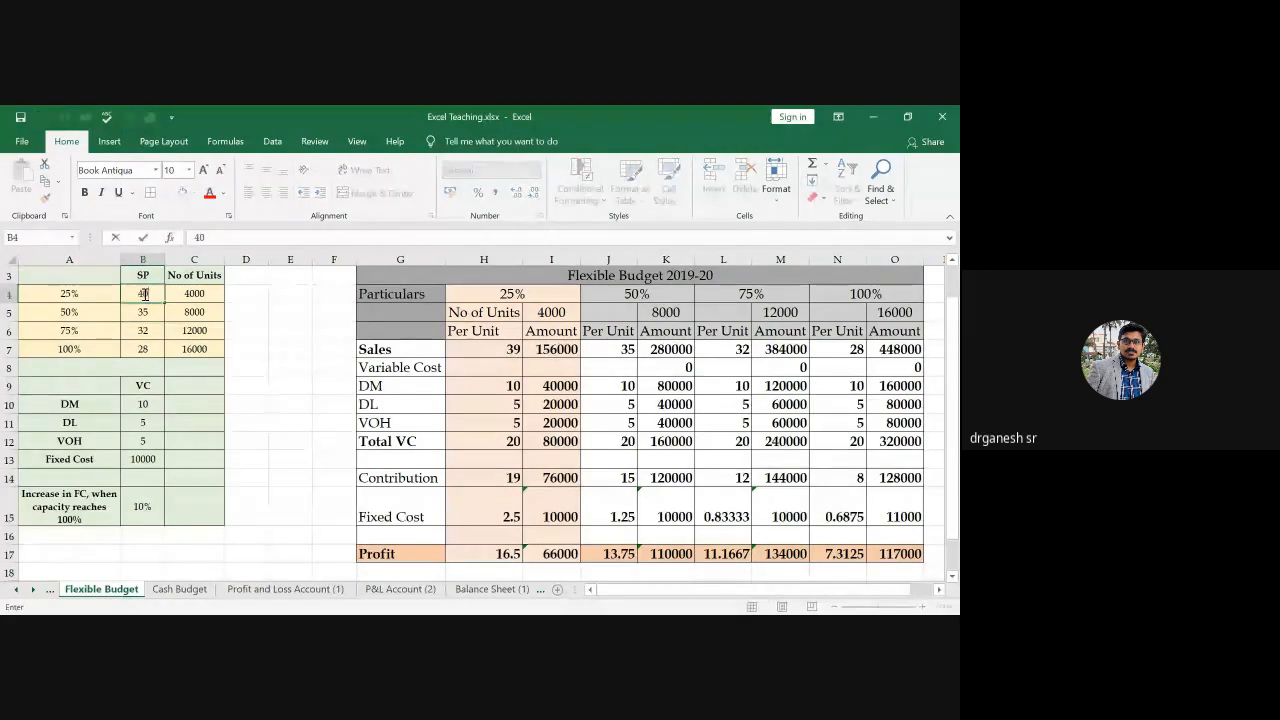
key("Return")
Set the selling prices in B4, B5 and B6 for 25%, 50% and 75% capacity to 45, 40 and 35.
left_click(144, 294)
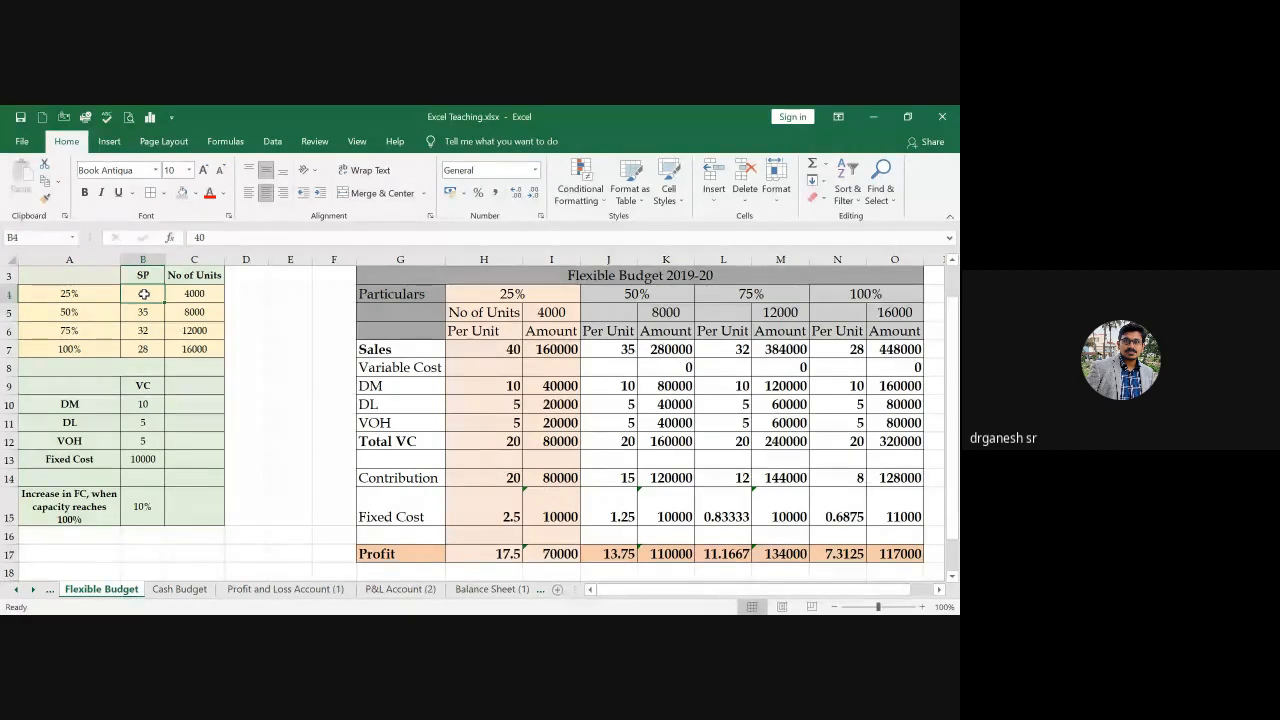
type("45")
left_click(142, 312)
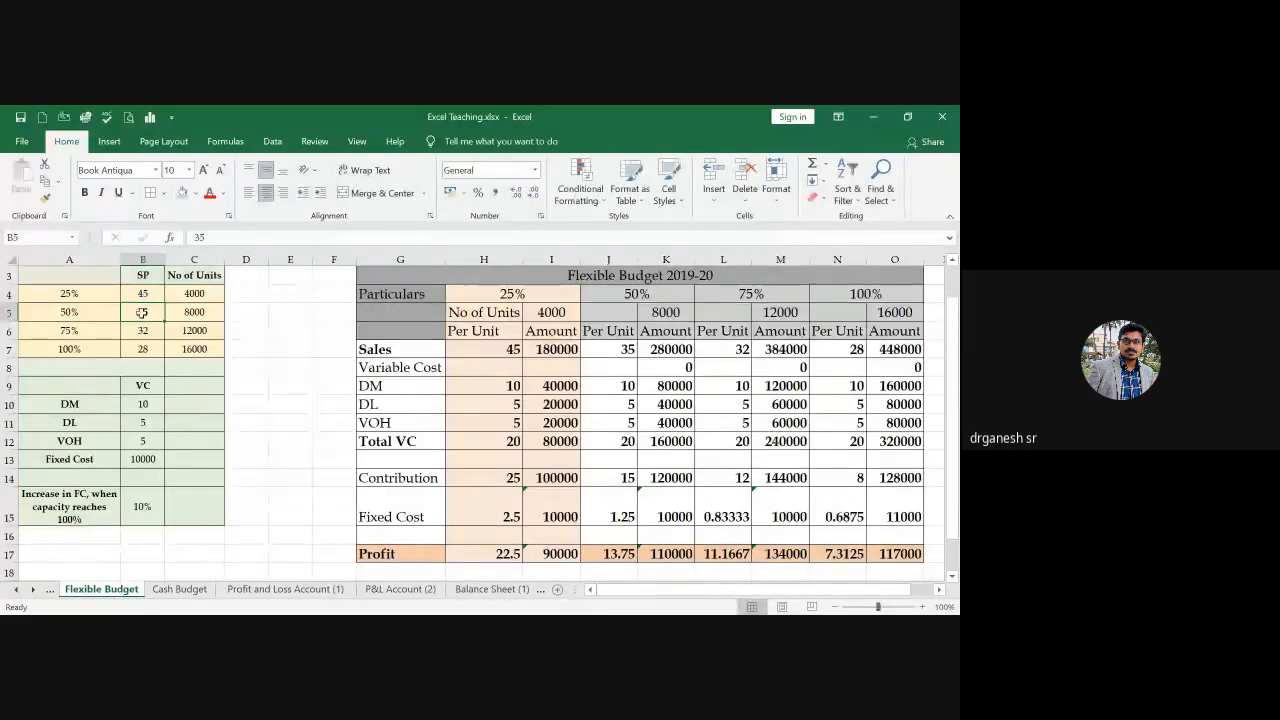
type("40")
key("Return")
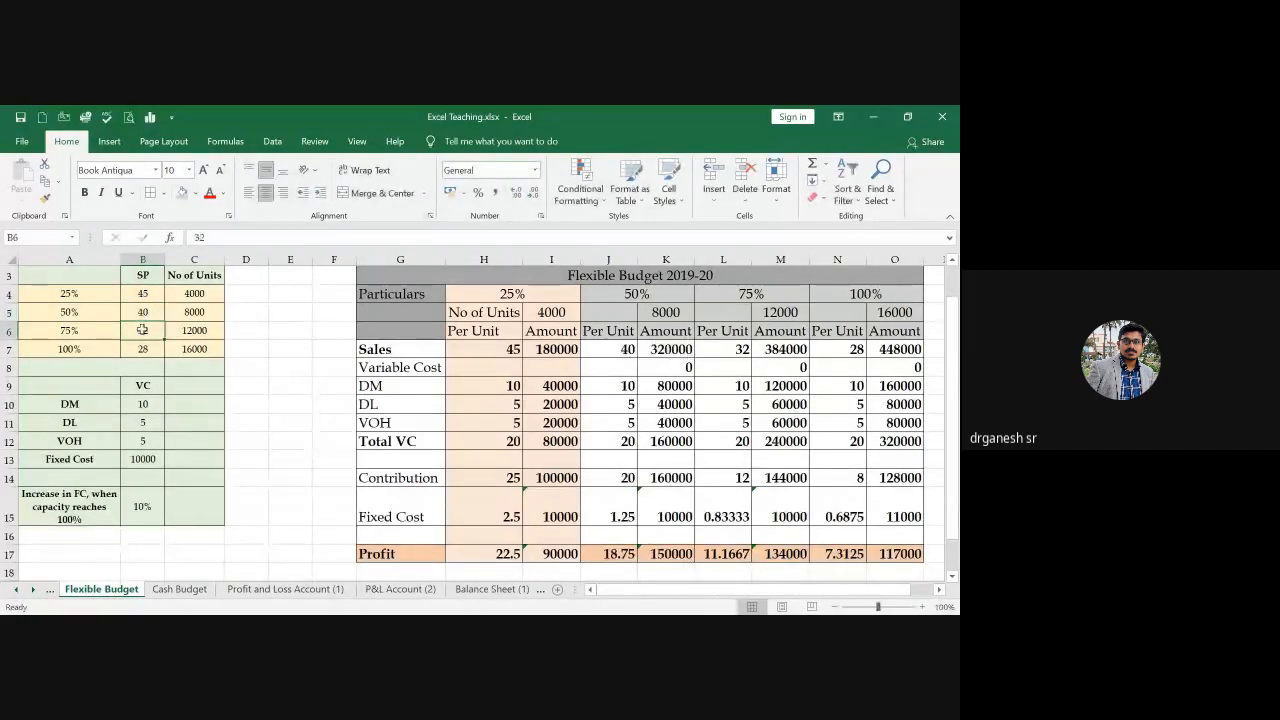
type("35")
key("Return")
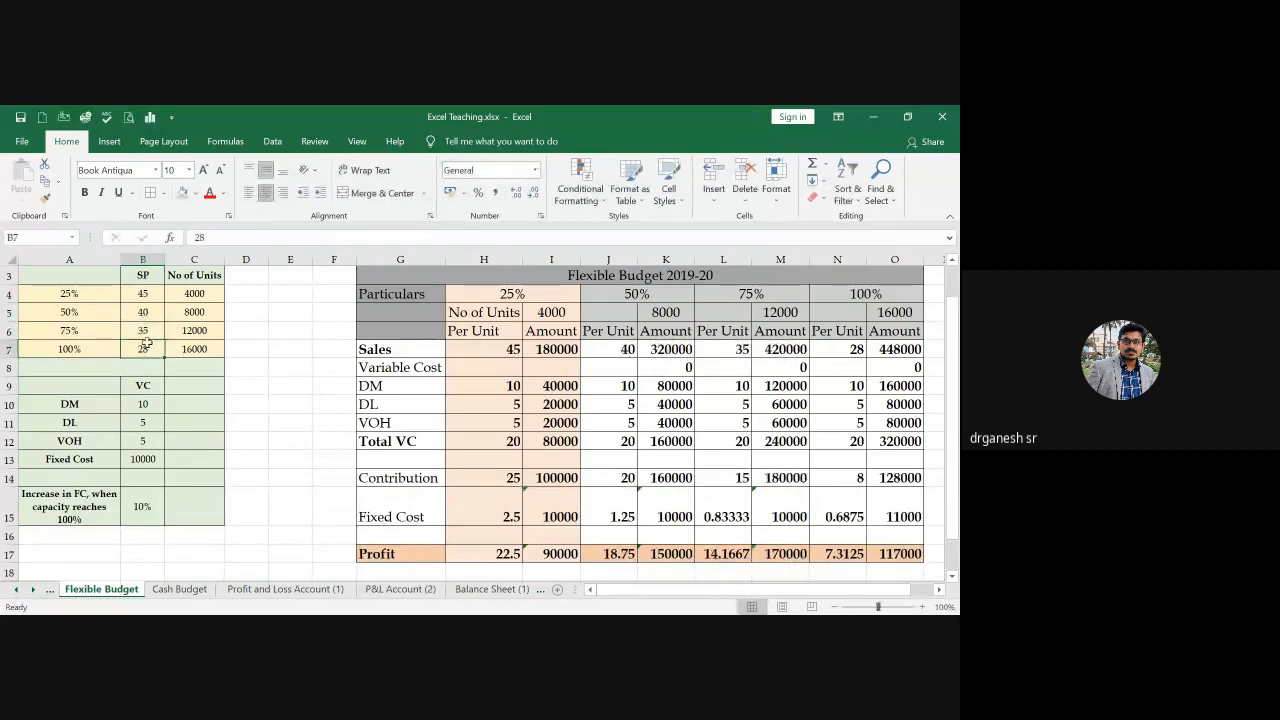